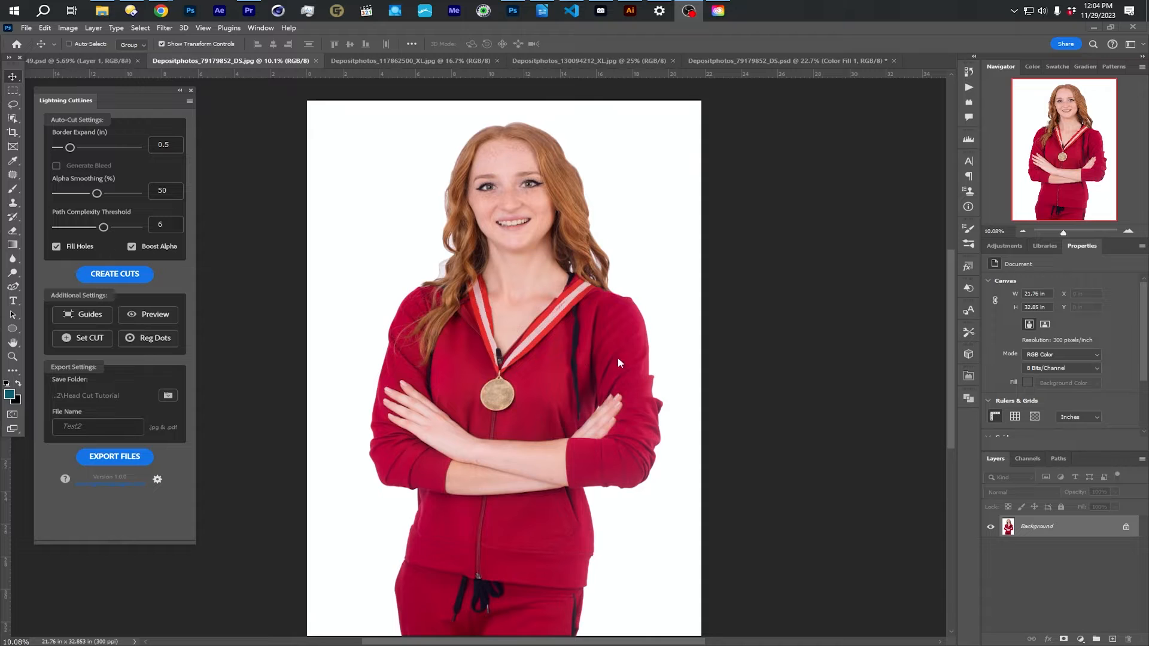
# - Remove the background from the portrait of the woman in the red tracksuit
pyautogui.click(1033, 527)
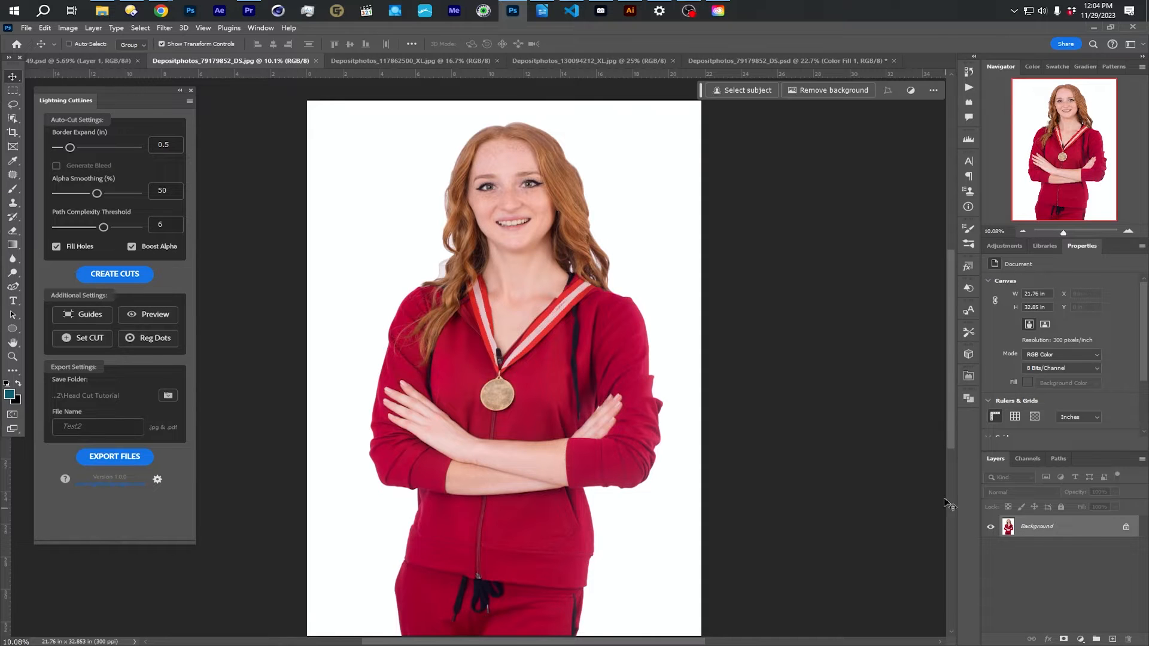
pyautogui.click(828, 91)
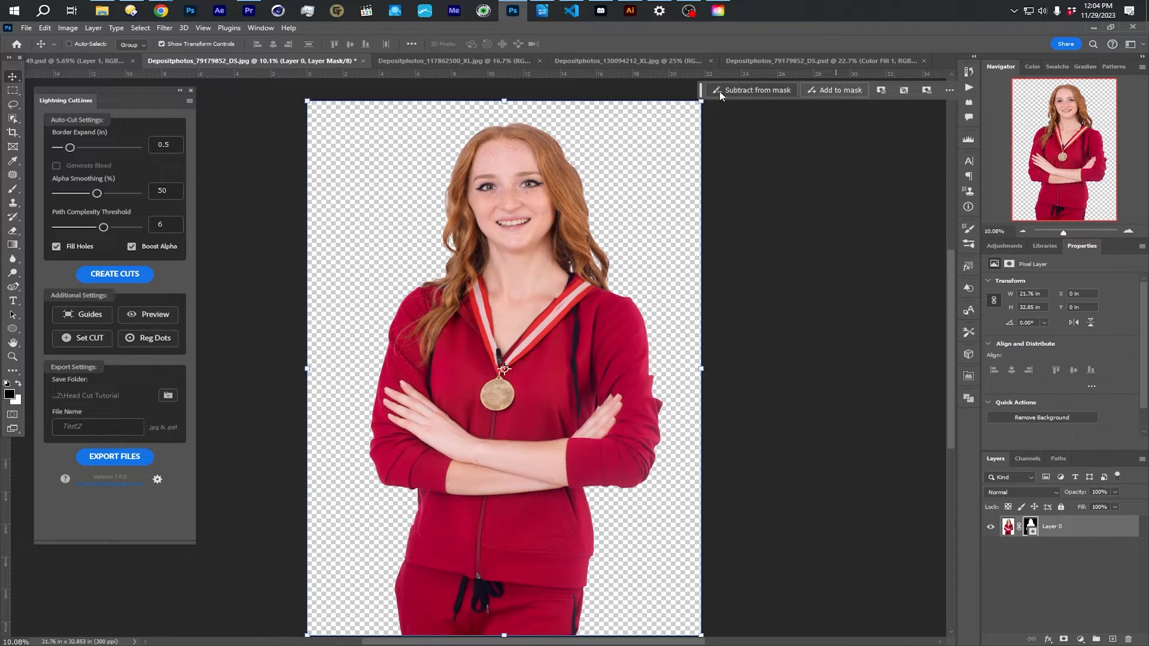
# - Check the Contextual Task Bar's display and pin options, and reposition the bar just above the canvas
pyautogui.click(261, 28)
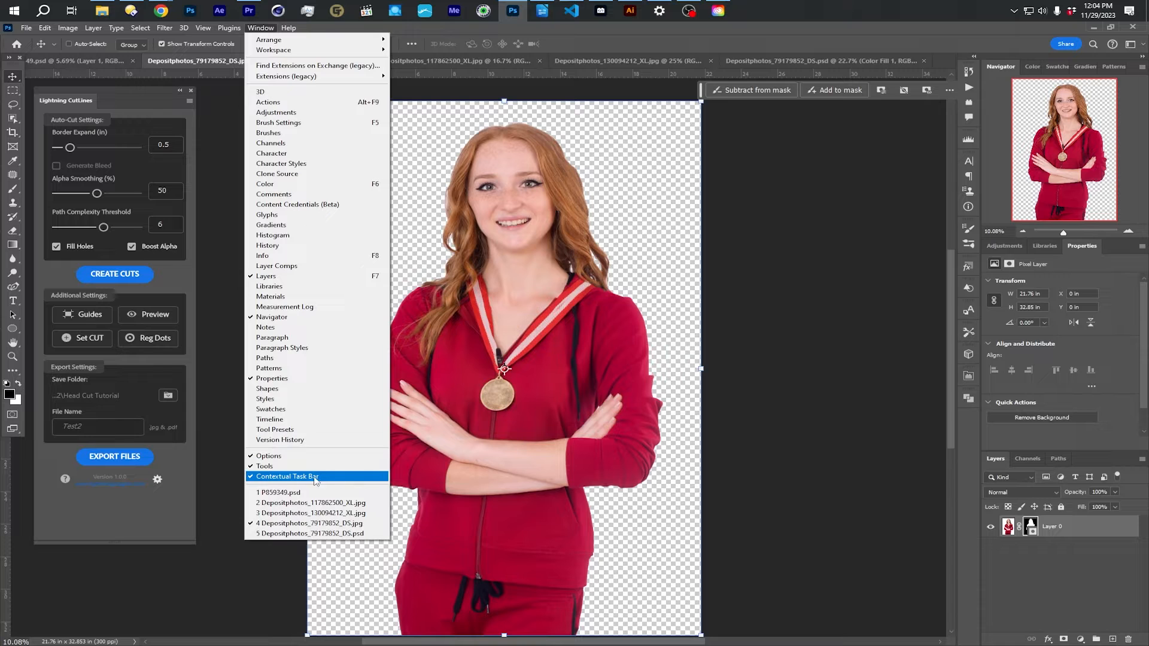
pyautogui.click(764, 383)
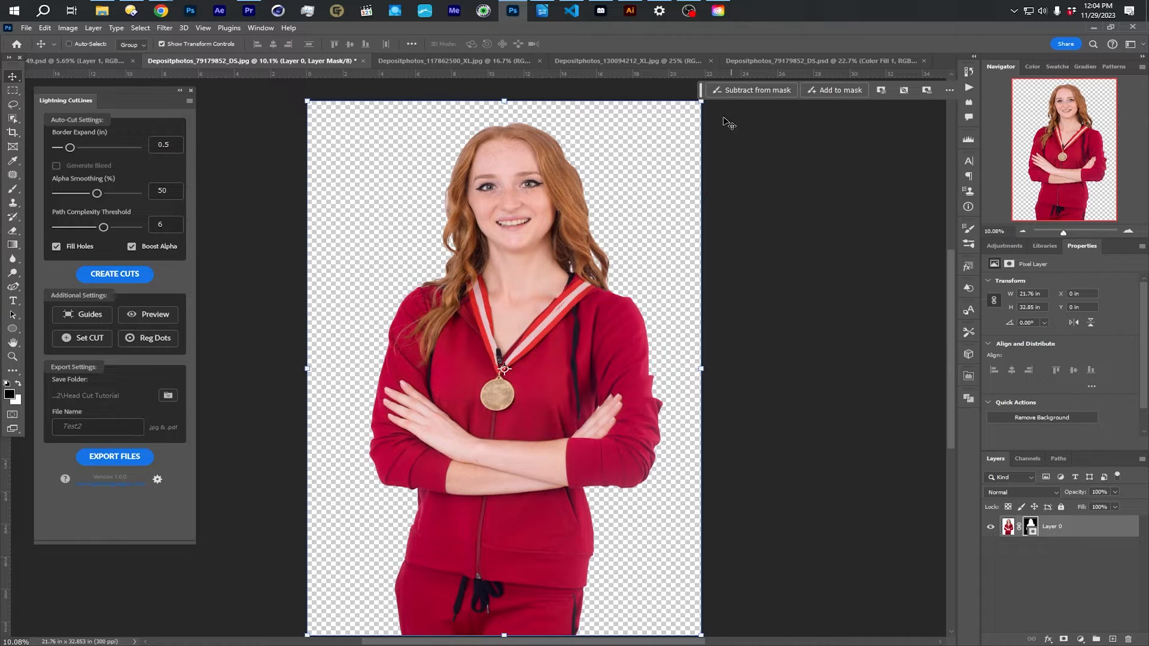
pyautogui.moveTo(702, 97); pyautogui.dragTo(661, 101)
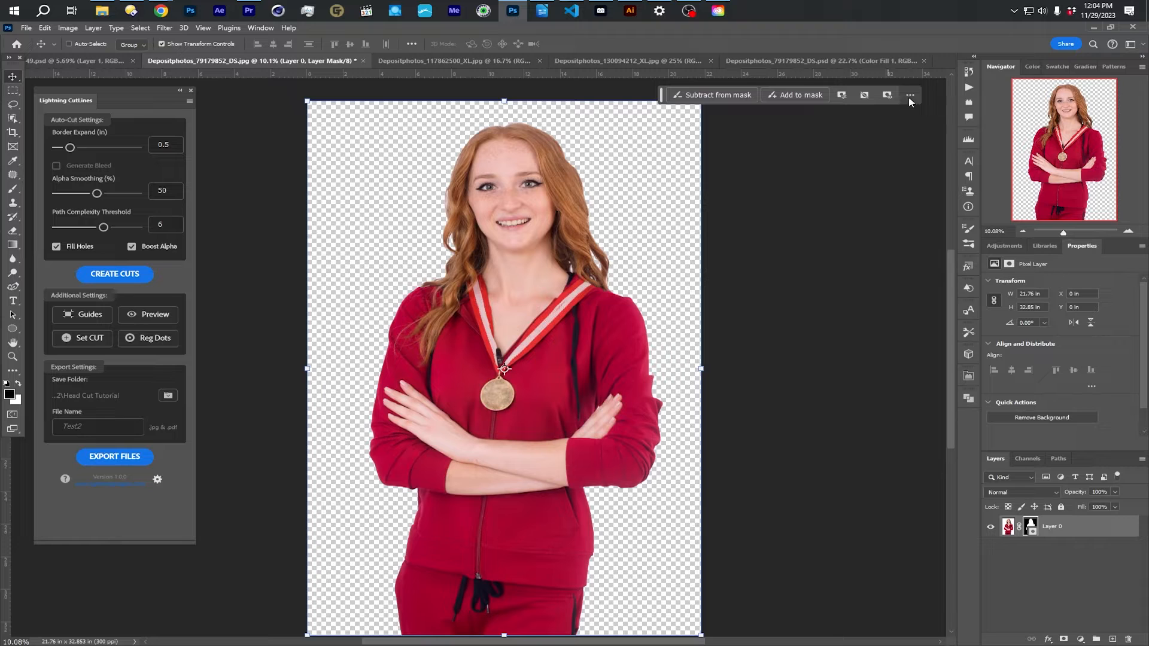
pyautogui.click(910, 94)
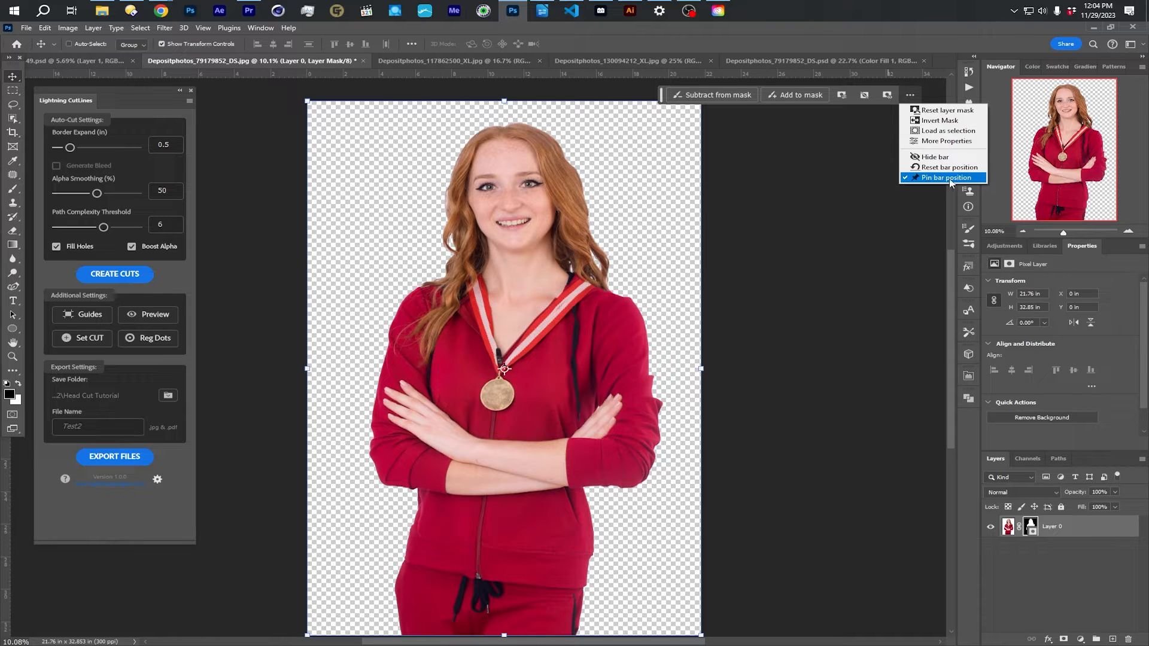
pyautogui.click(845, 166)
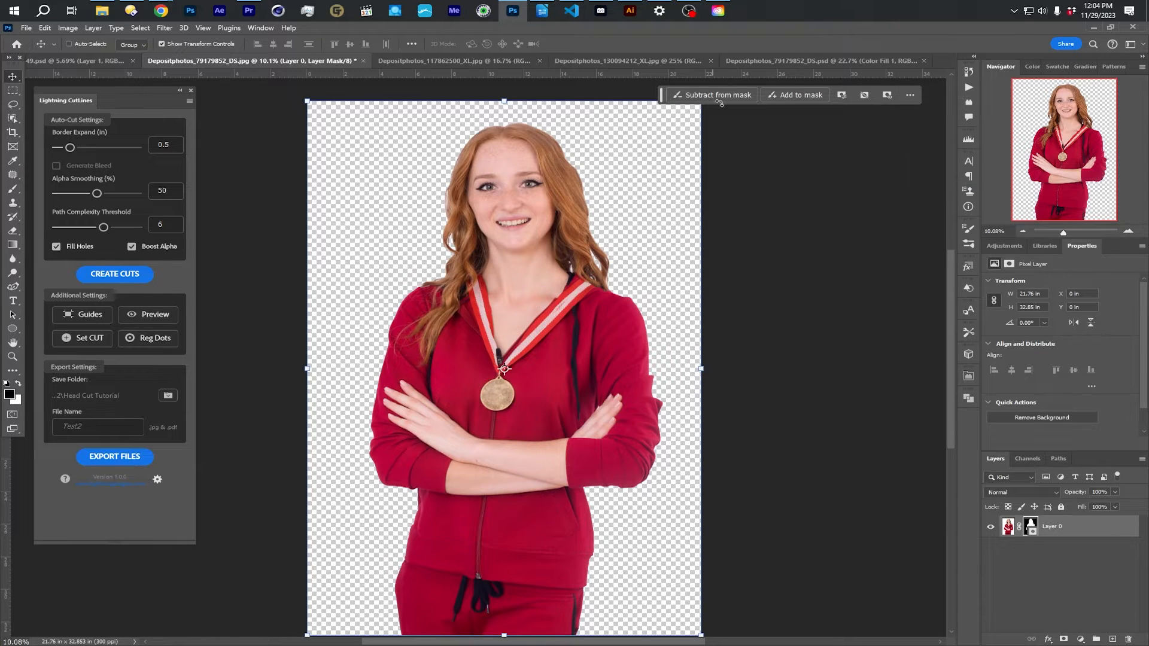
pyautogui.moveTo(661, 94); pyautogui.dragTo(683, 88)
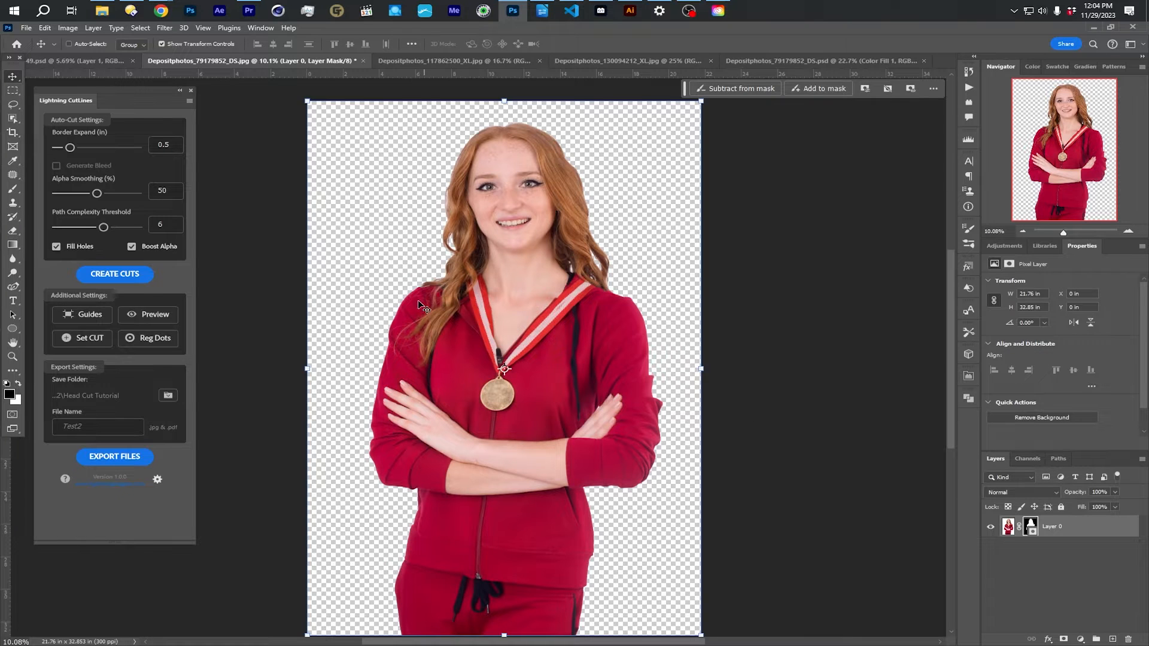
# - Hide the body below the upper chest by filling a rectangular area of the layer mask with black, and clear the selection
pyautogui.scroll(-1, 486, 354)
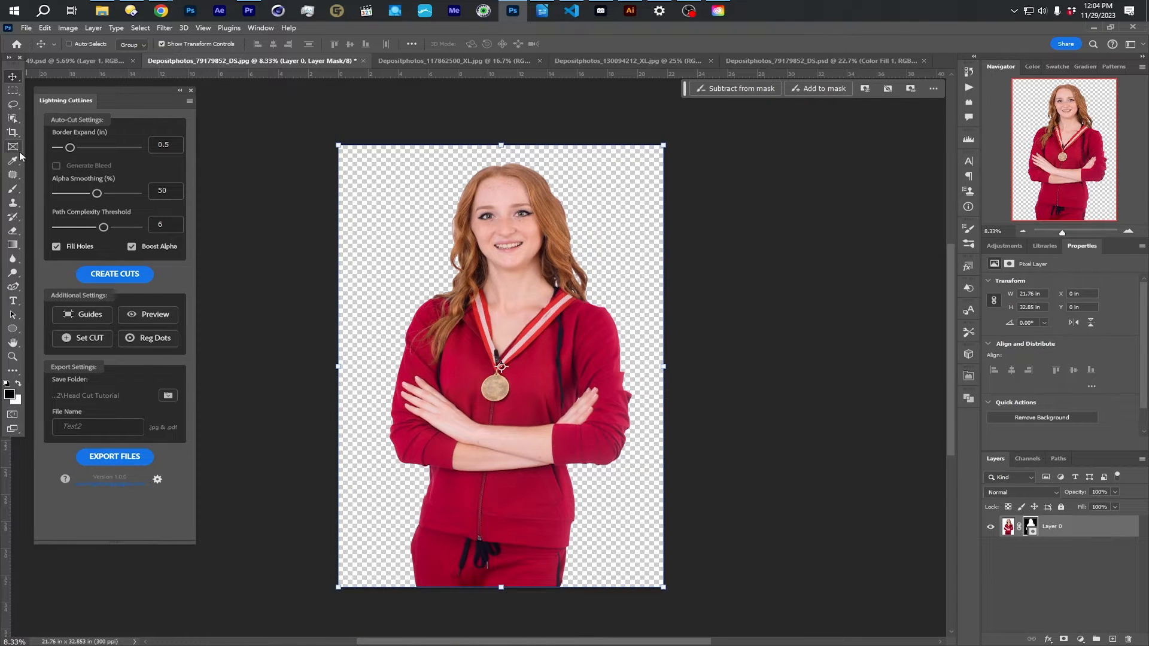
pyautogui.click(13, 90)
pyautogui.moveTo(361, 334); pyautogui.dragTo(663, 598)
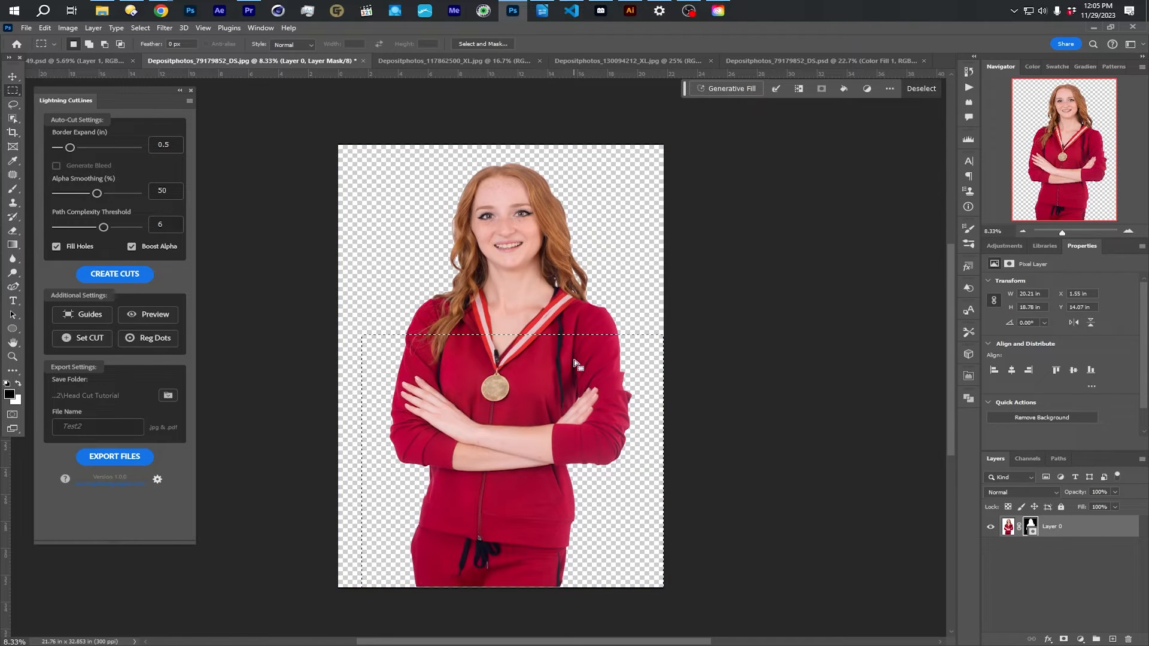
pyautogui.click(1029, 524)
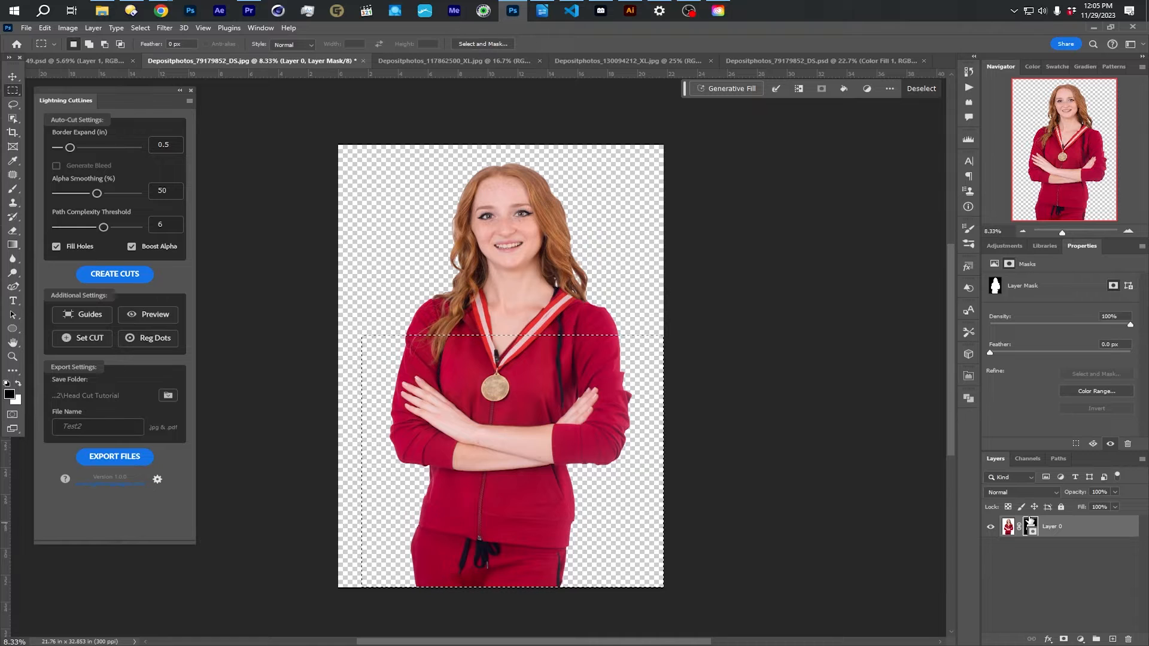
pyautogui.hotkey('alt', 'BackSpace')
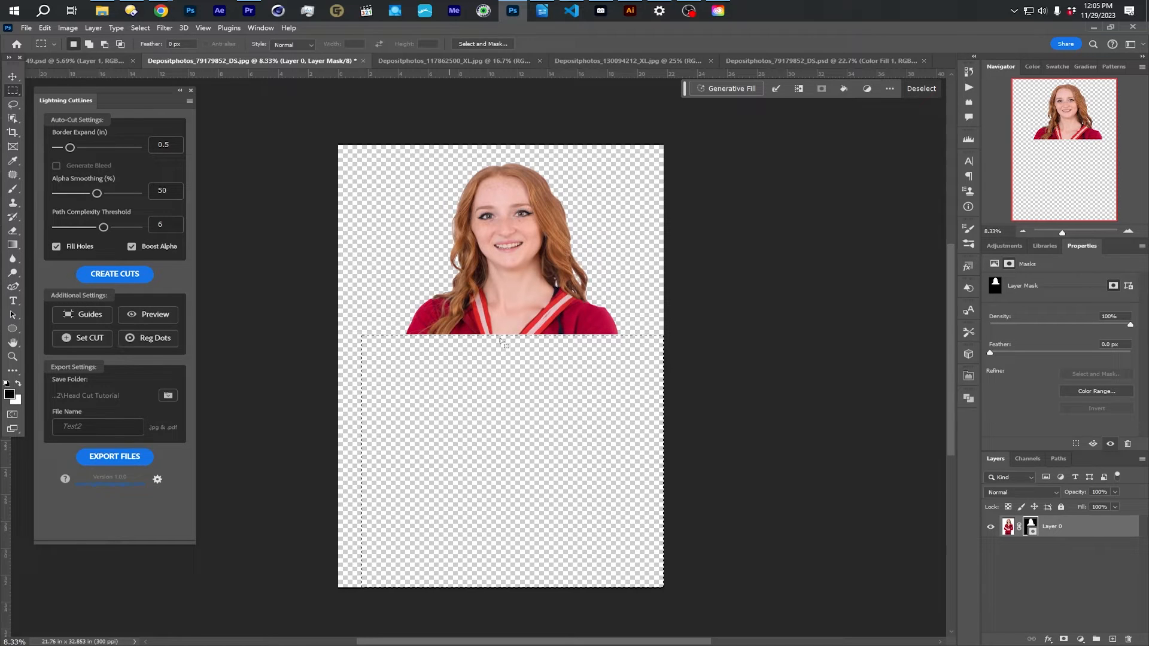
pyautogui.press('v')
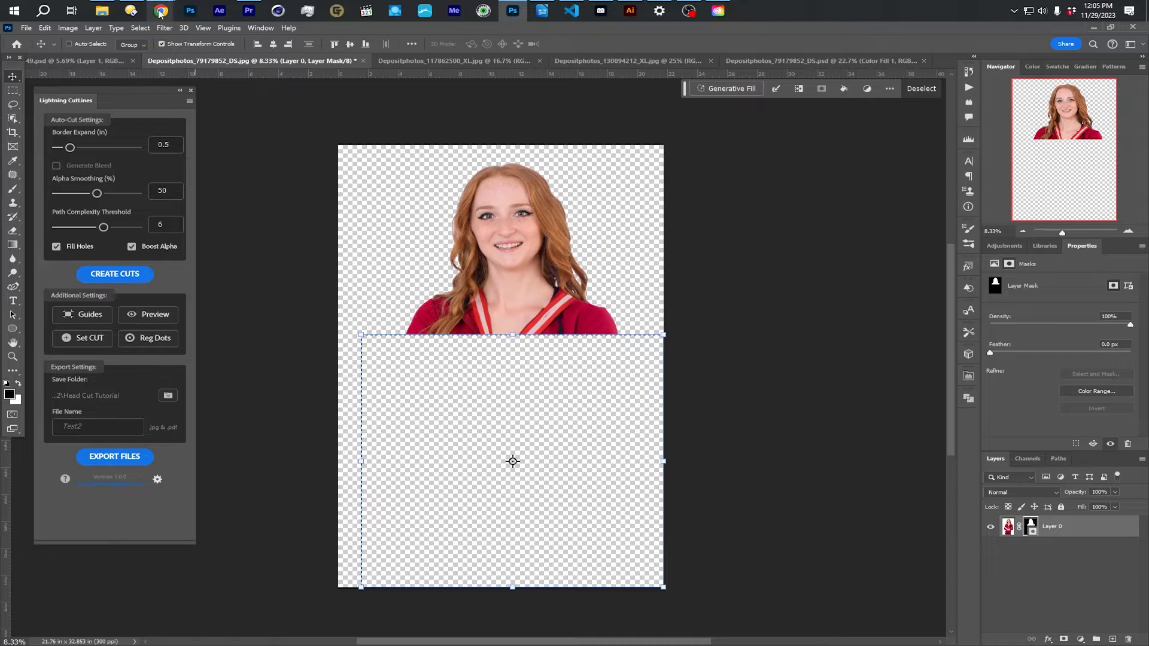
pyautogui.click(142, 26)
pyautogui.click(149, 48)
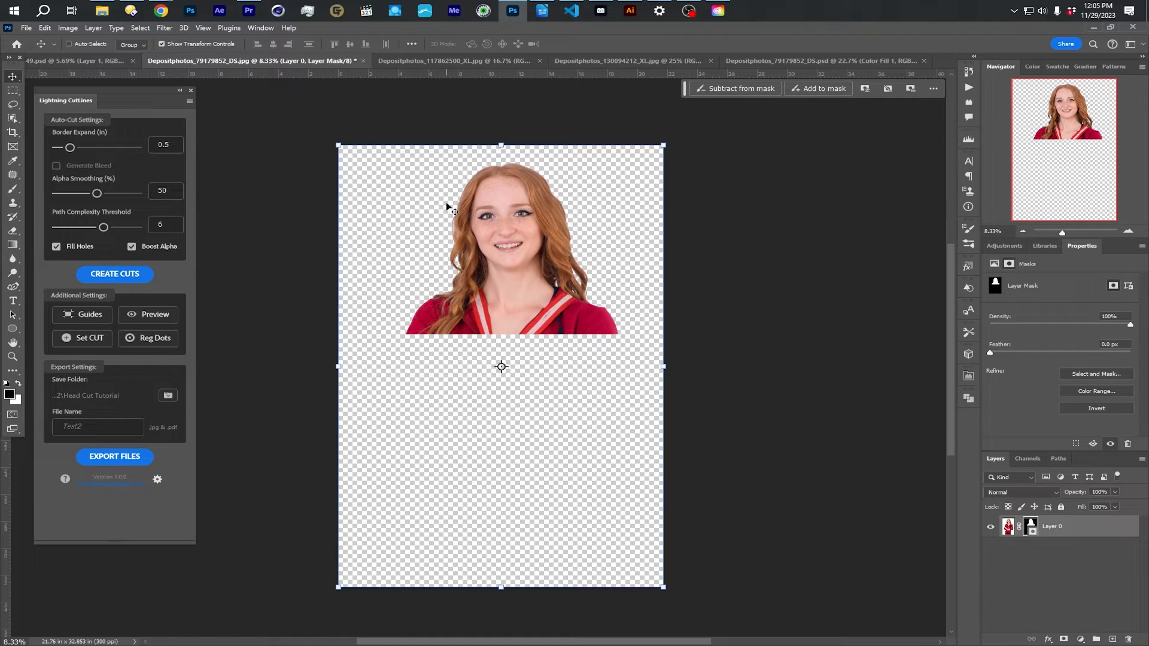
# - Place the VOLLEYBALL.psd graphic across the lower edge of the portrait, scaled to about 69% to span the shoulders
pyautogui.click(131, 10)
pyautogui.moveTo(1148, 129); pyautogui.dragTo(532, 357)
pyautogui.moveTo(660, 343); pyautogui.dragTo(627, 325)
pyautogui.moveTo(396, 324); pyautogui.dragTo(404, 326)
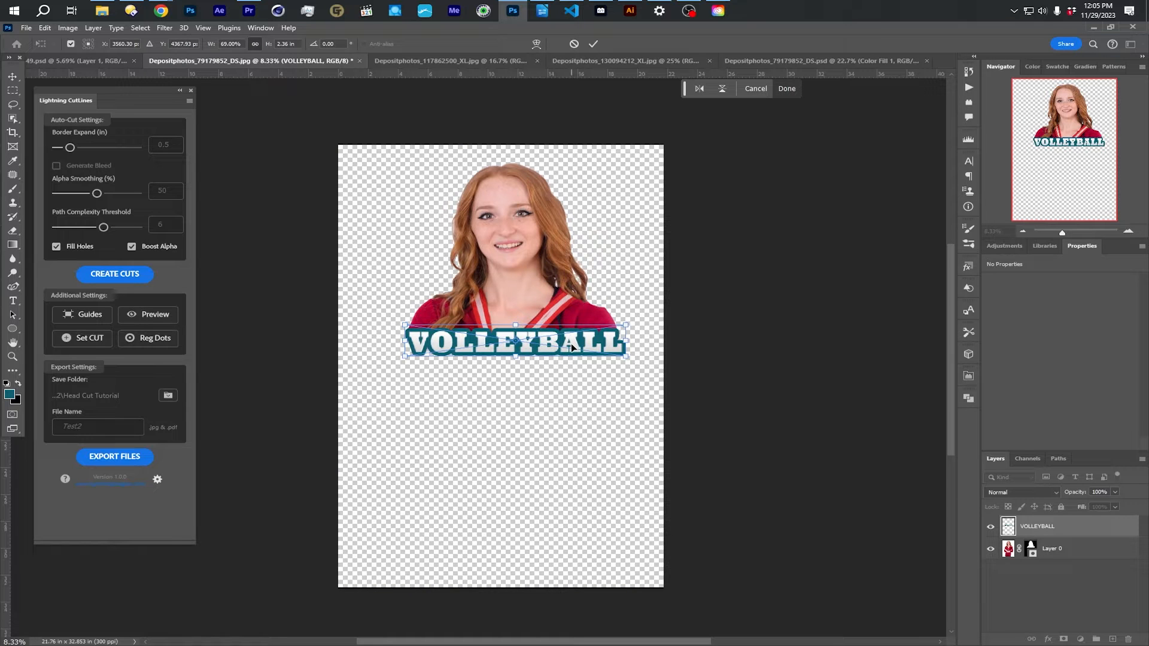
pyautogui.press('Return')
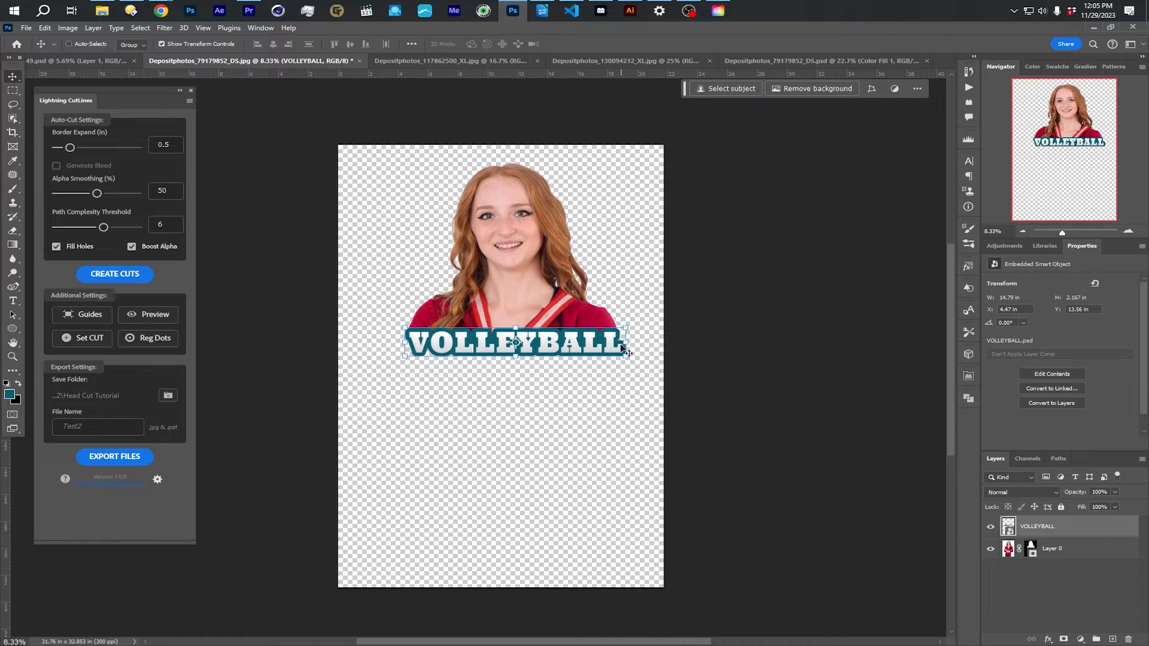
pyautogui.moveTo(593, 344); pyautogui.dragTo(599, 341)
# - Crop the canvas closely around the portrait and VOLLEYBALL graphic to about 16 × 15.5 in
pyautogui.click(13, 90)
pyautogui.moveTo(396, 160); pyautogui.dragTo(634, 366)
pyautogui.click(68, 28)
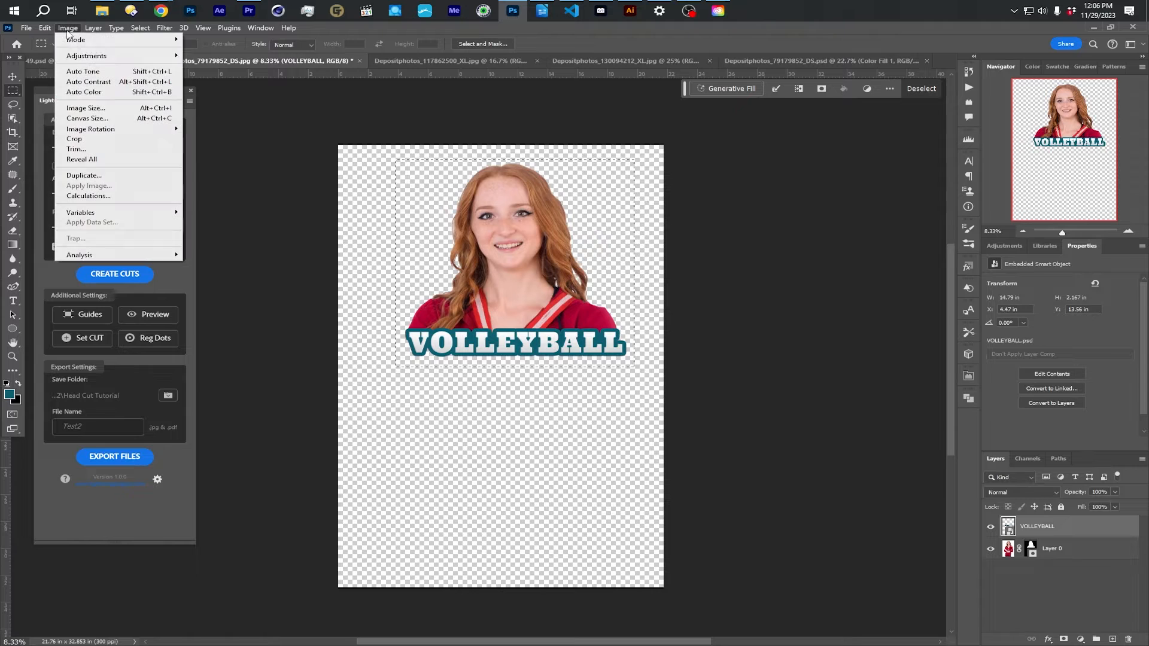
pyautogui.click(90, 134)
pyautogui.moveTo(463, 232); pyautogui.dragTo(534, 326)
pyautogui.scroll(2, 535, 327)
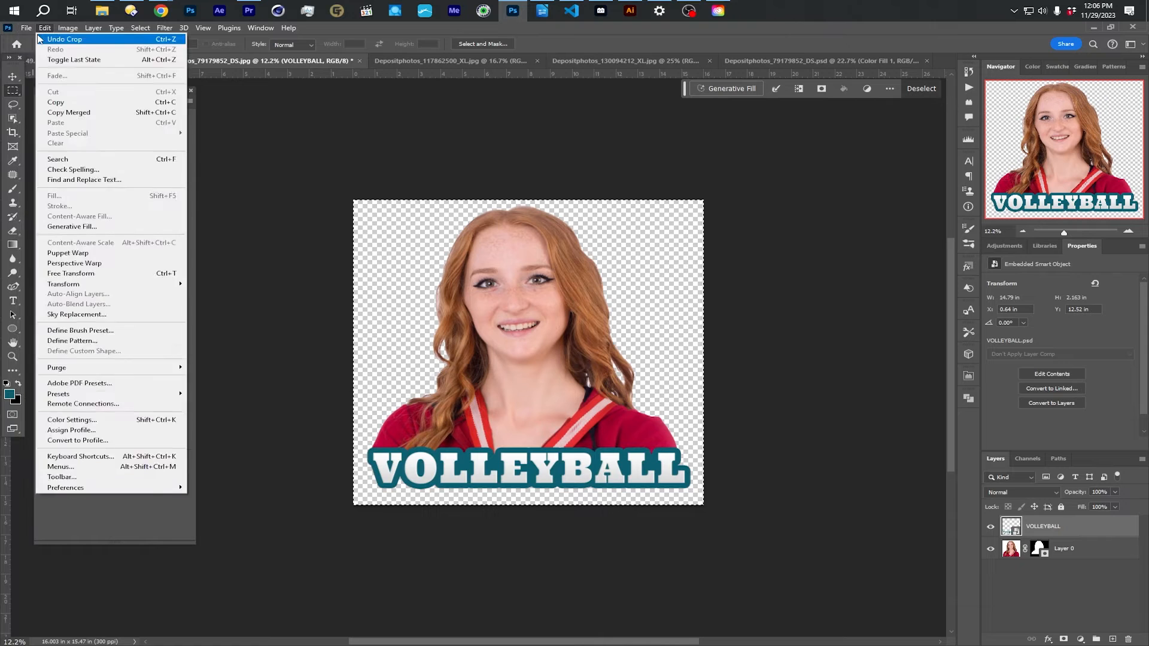
# - Create a new document 48 in wide and 96 in high at 150 pixels/inch in RGB with a white background
pyautogui.click(39, 39)
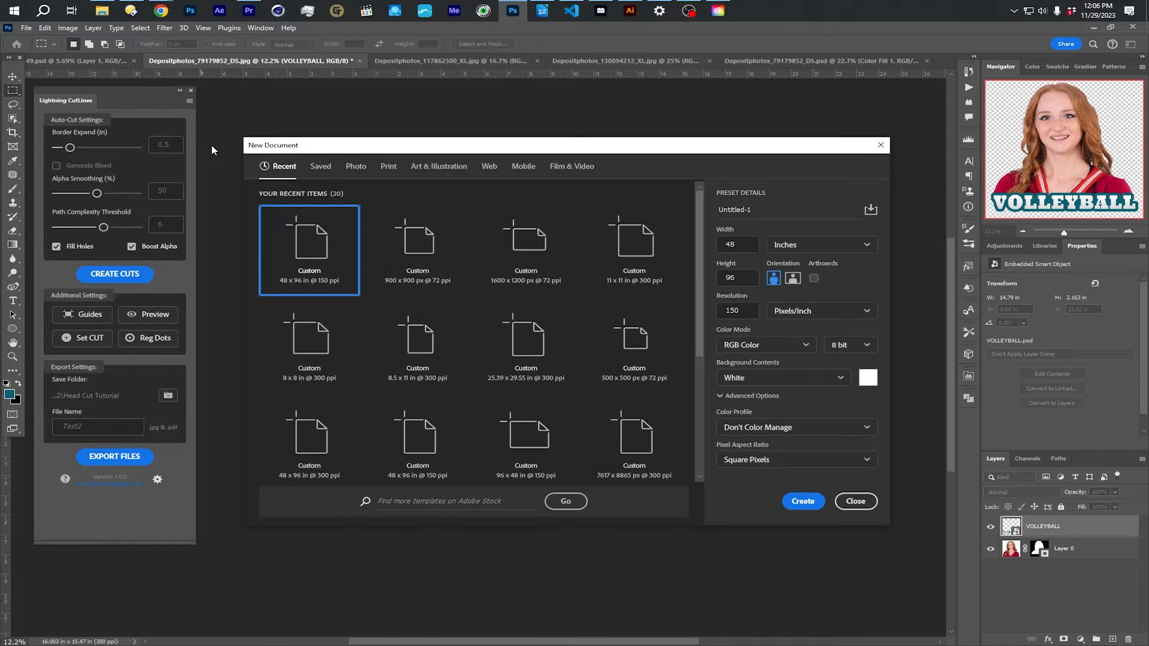
pyautogui.click(738, 245)
pyautogui.click(741, 278)
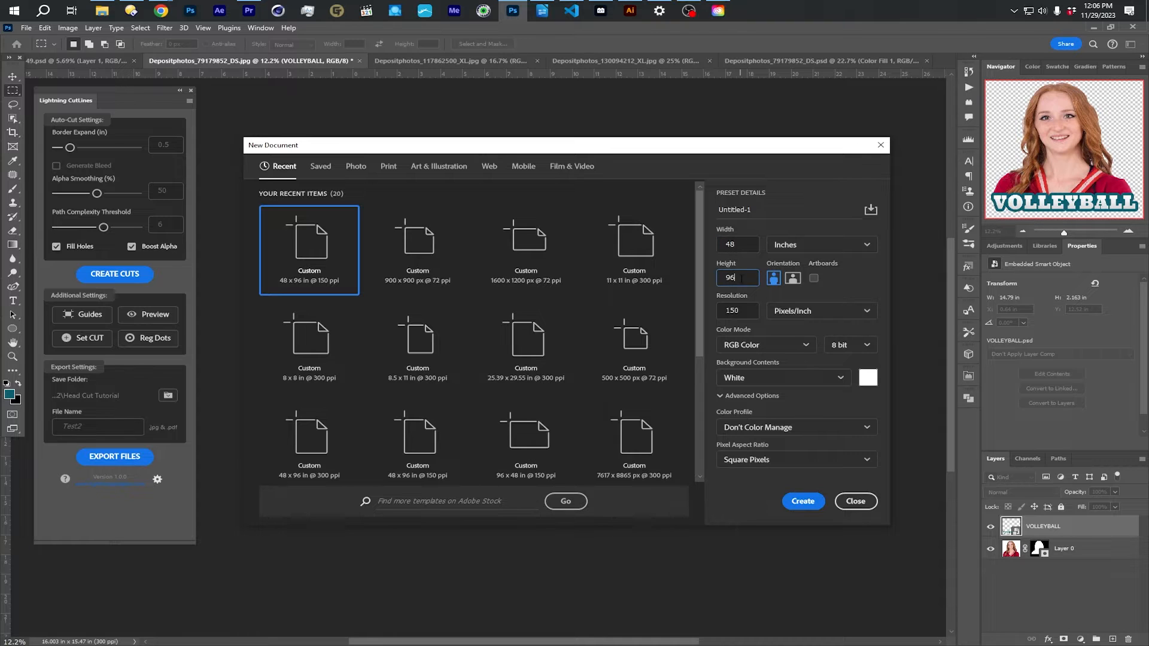
pyautogui.click(748, 312)
pyautogui.click(807, 500)
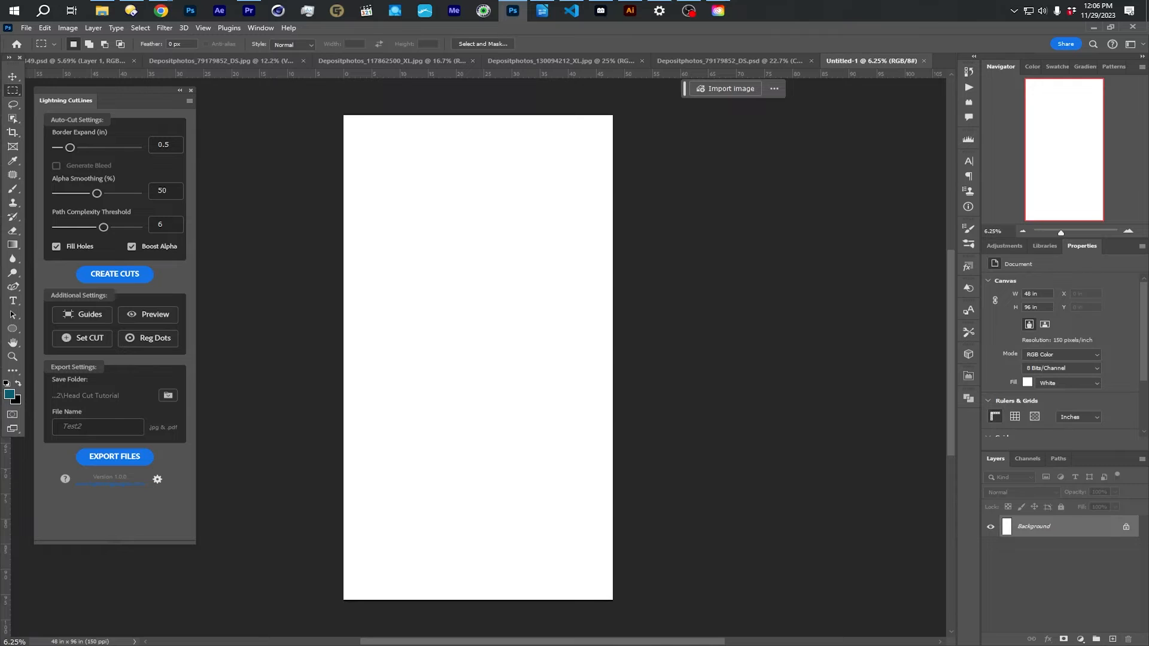
# - Place the Depositphotos_79179852_DS portrait near the sheet's upper-left corner at about 22.1 in high, and show the Info panel
pyautogui.moveTo(1148, 143); pyautogui.dragTo(510, 183)
pyautogui.moveTo(481, 361); pyautogui.dragTo(428, 193)
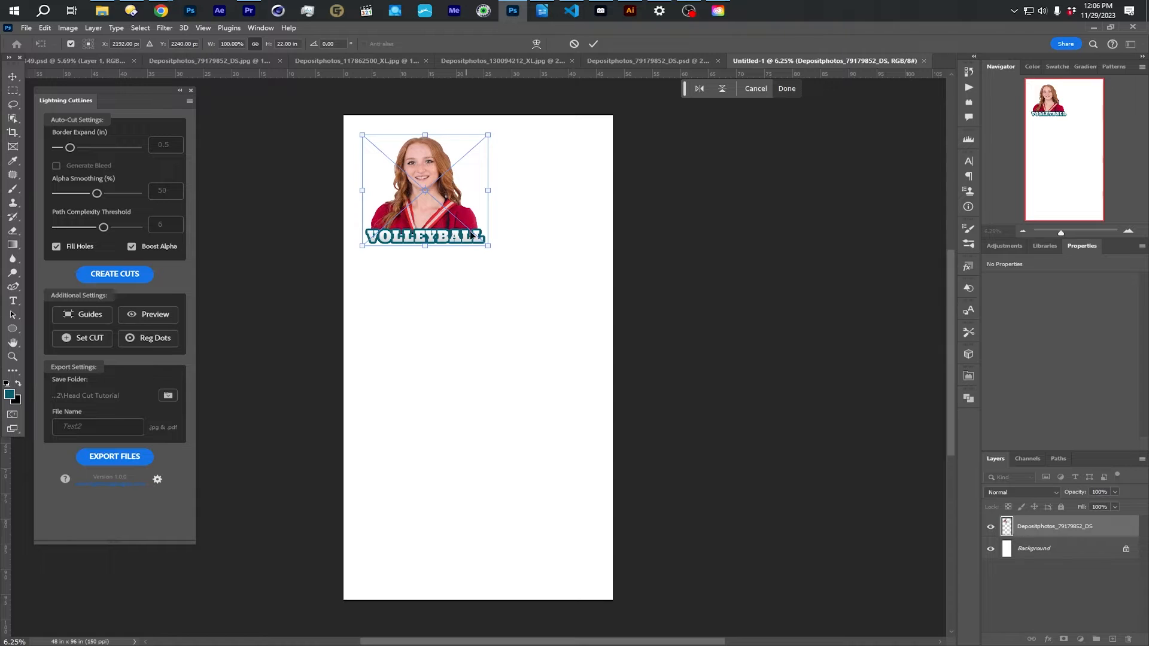
pyautogui.moveTo(489, 245)
pyautogui.mouseDown()
pyautogui.moveTo(500, 258)
pyautogui.moveTo(471, 232)
pyautogui.moveTo(514, 267)
pyautogui.moveTo(484, 245)
pyautogui.mouseUp()
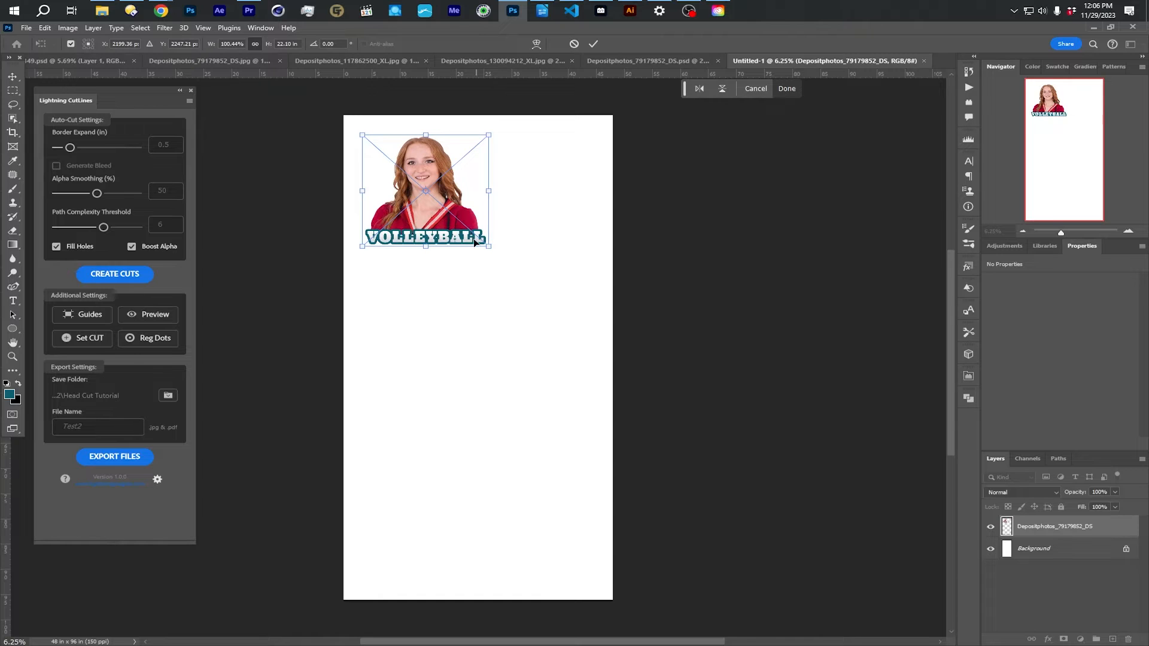
pyautogui.scroll(1, 426, 183)
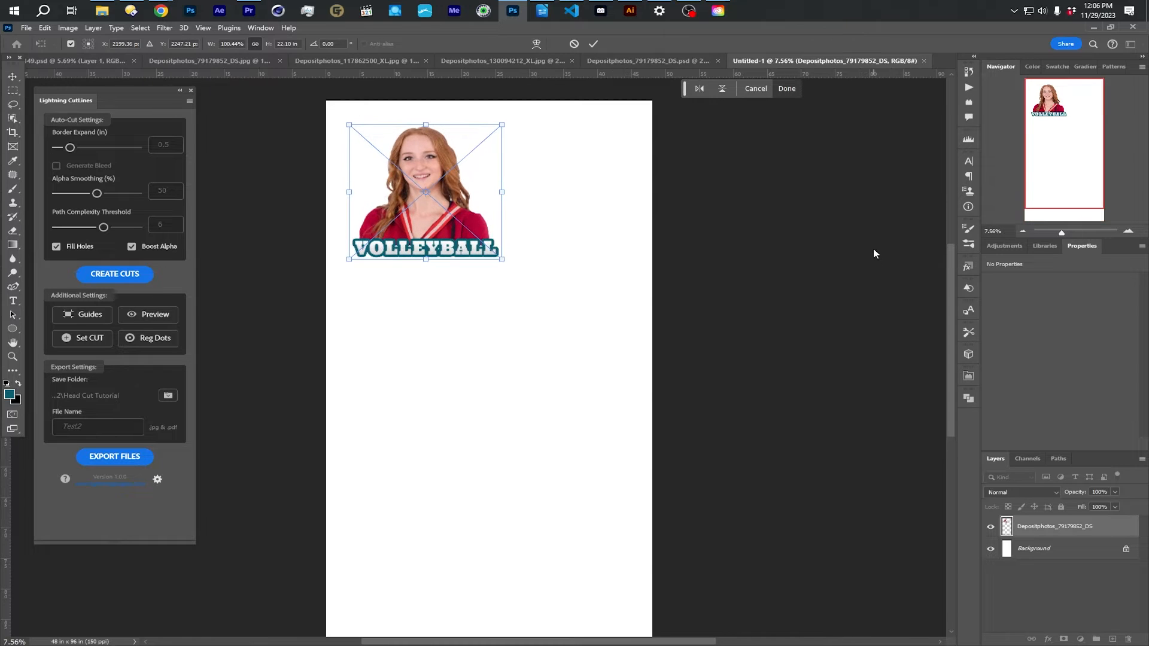
pyautogui.click(260, 28)
pyautogui.click(278, 256)
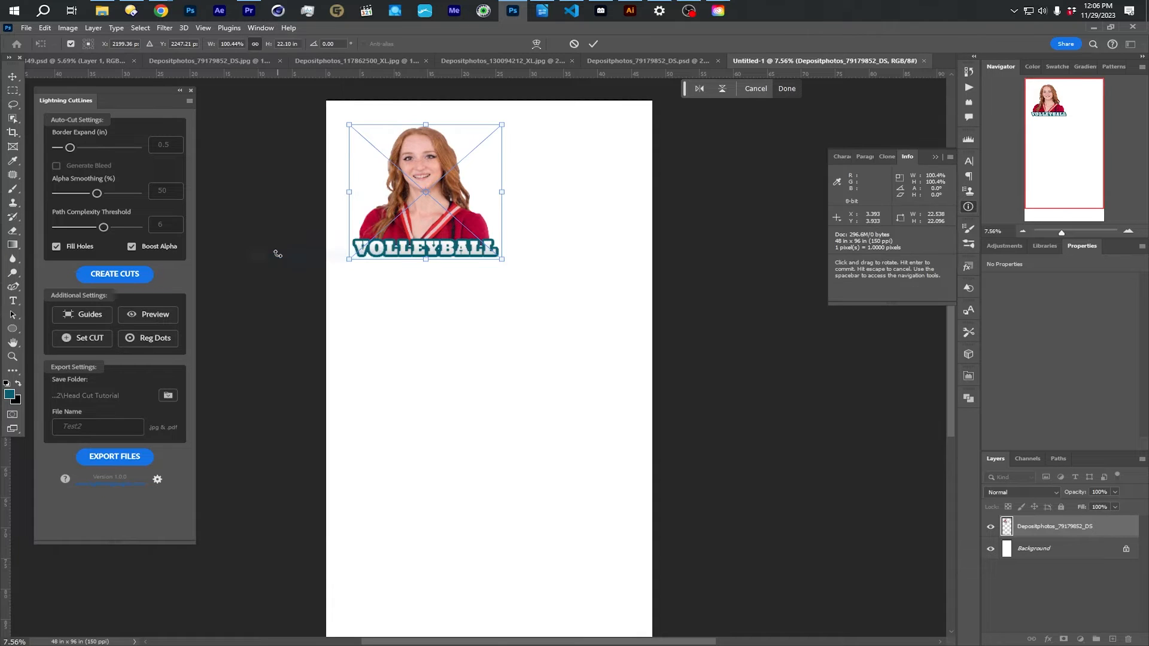
pyautogui.press('Return')
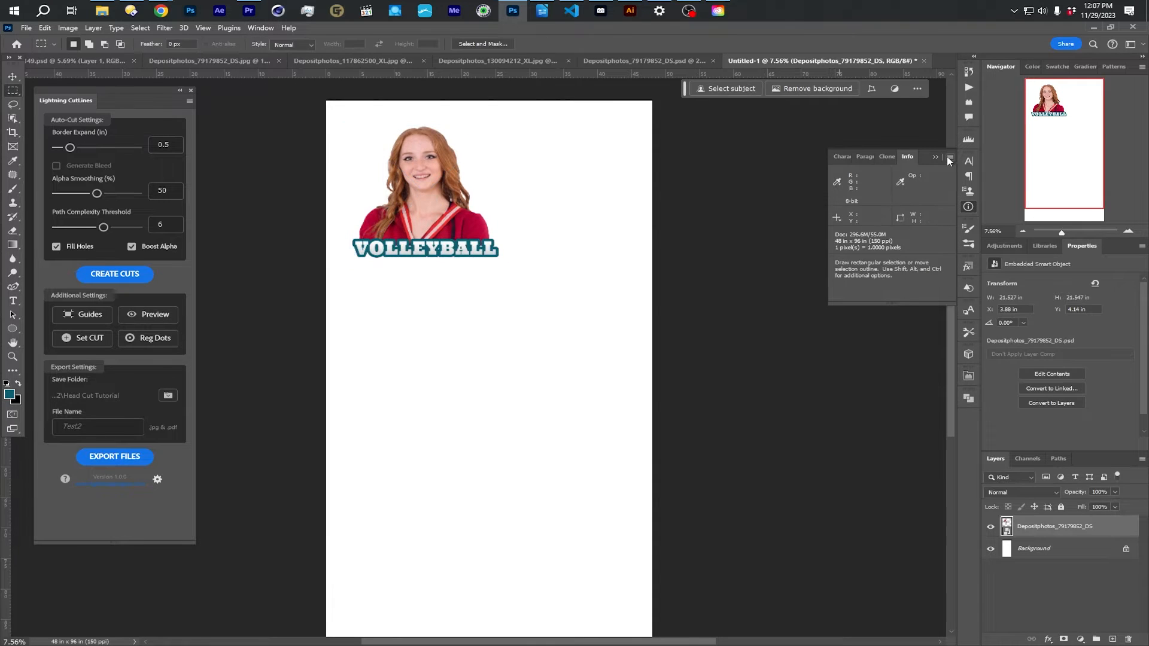
# - Set the Info panel's mouse-coordinate ruler units to inches
pyautogui.click(949, 157)
pyautogui.click(969, 160)
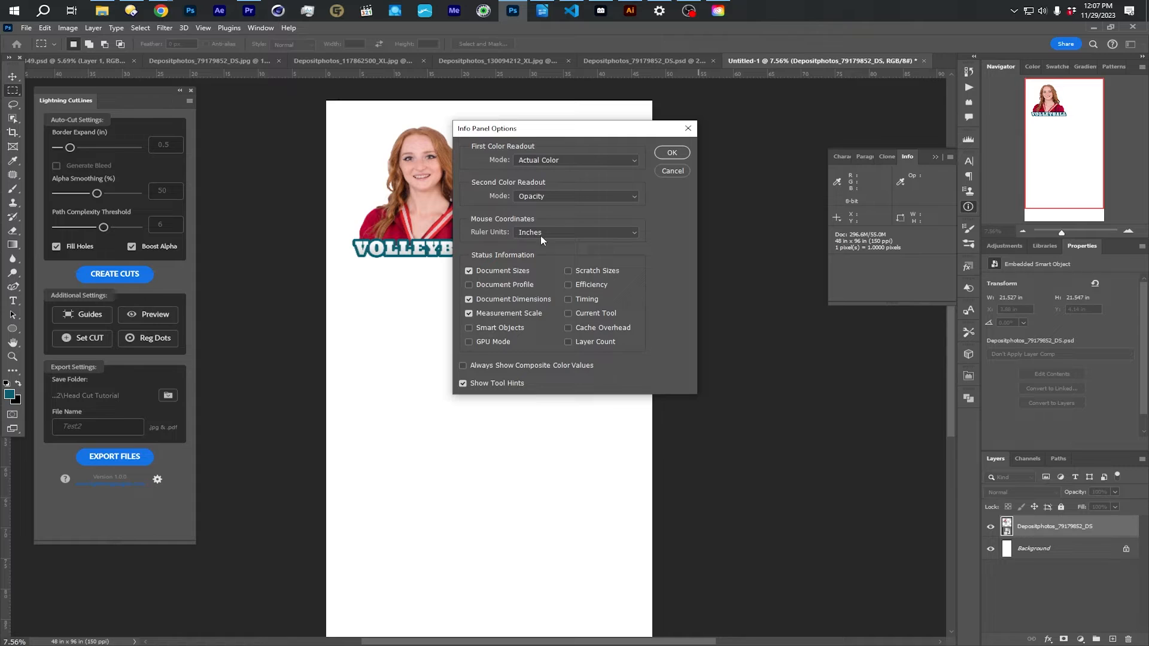
pyautogui.click(557, 235)
pyautogui.click(518, 249)
pyautogui.click(671, 152)
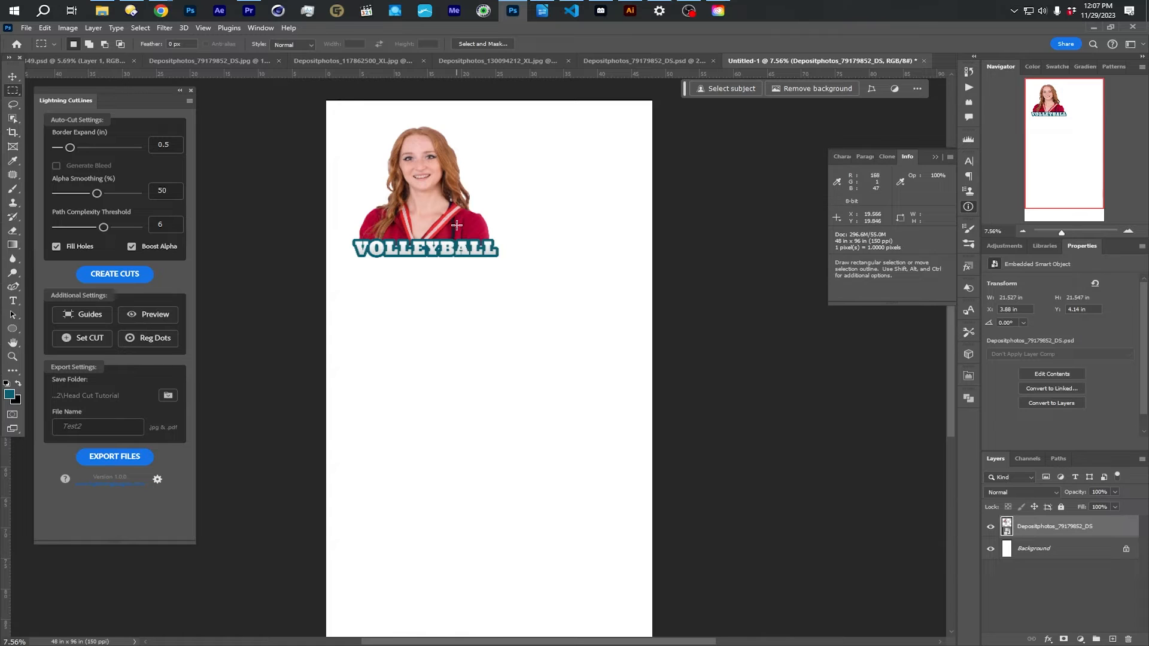
# - Set the document's ruler units to inches and collapse the Info panel
pyautogui.rightClick(416, 76)
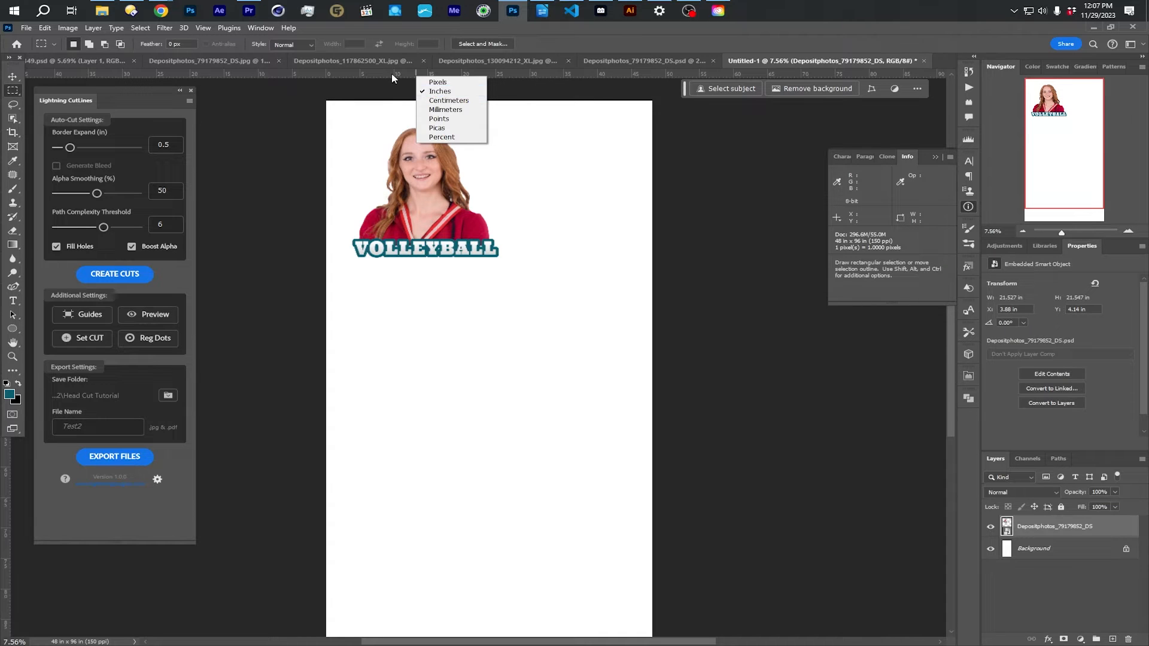
pyautogui.click(430, 92)
pyautogui.rightClick(393, 73)
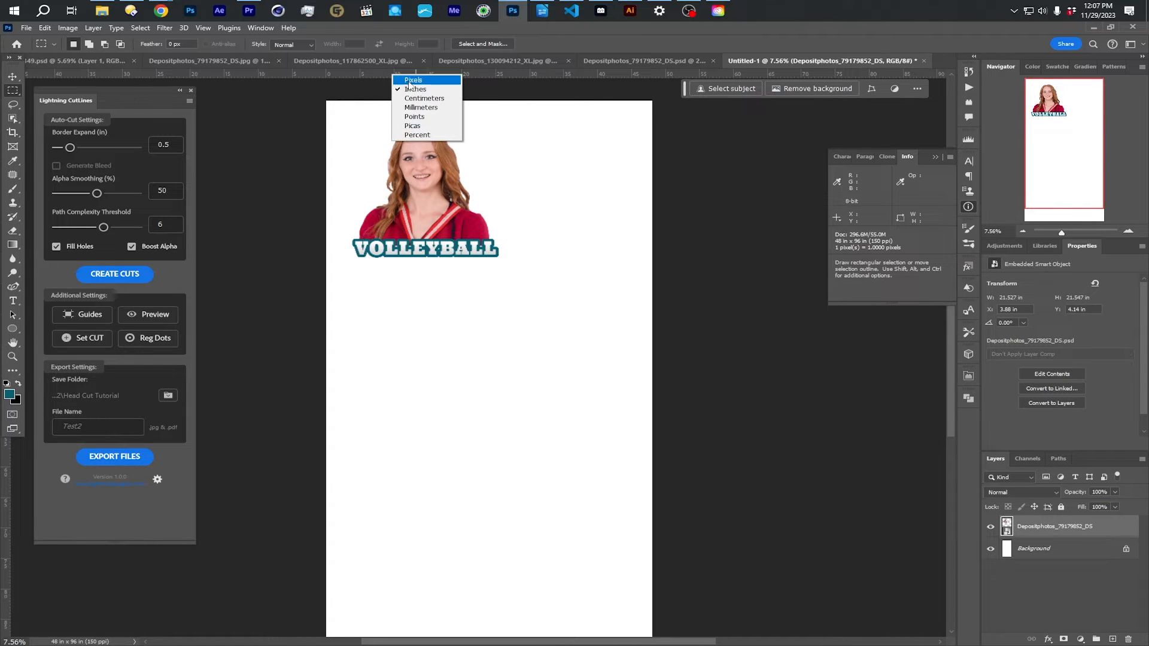
pyautogui.click(681, 184)
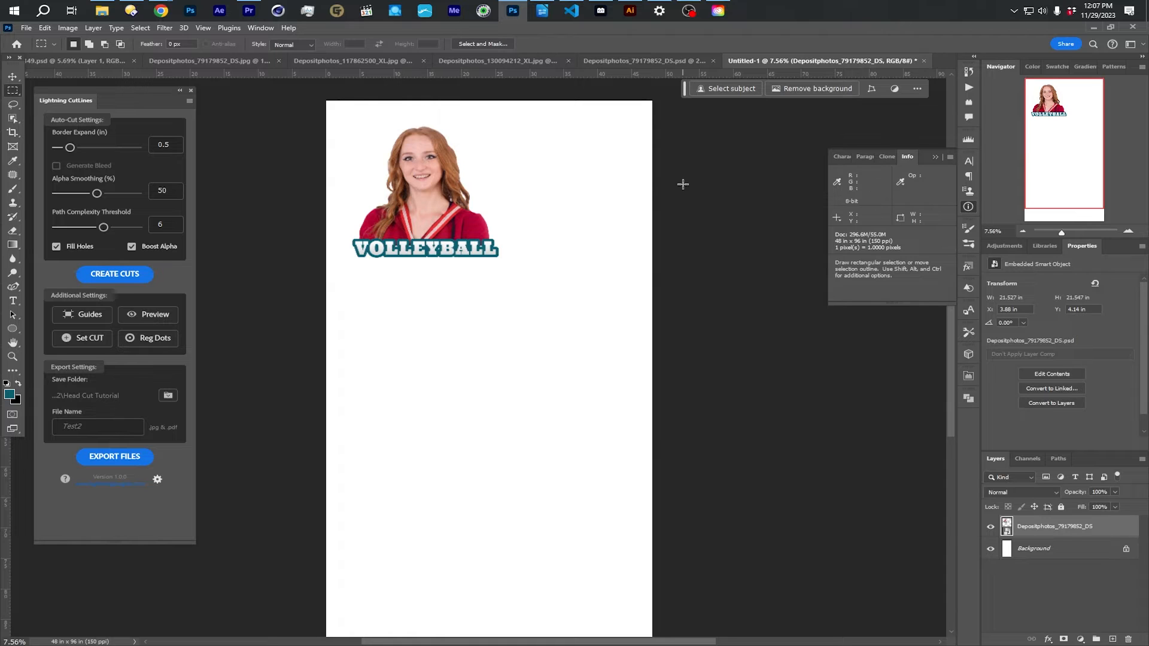
pyautogui.click(968, 205)
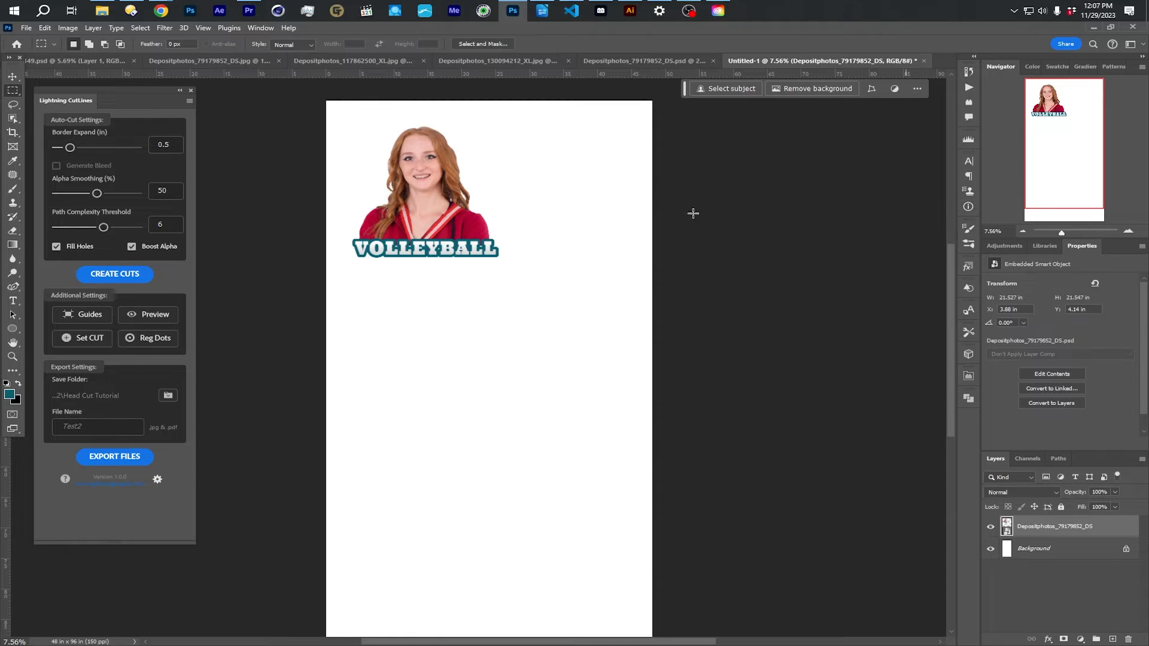
# - Move the placed portrait closer to the sheet's upper-left corner and enlarge it to about 22.2 in wide
pyautogui.click(13, 77)
pyautogui.moveTo(497, 258); pyautogui.dragTo(472, 241)
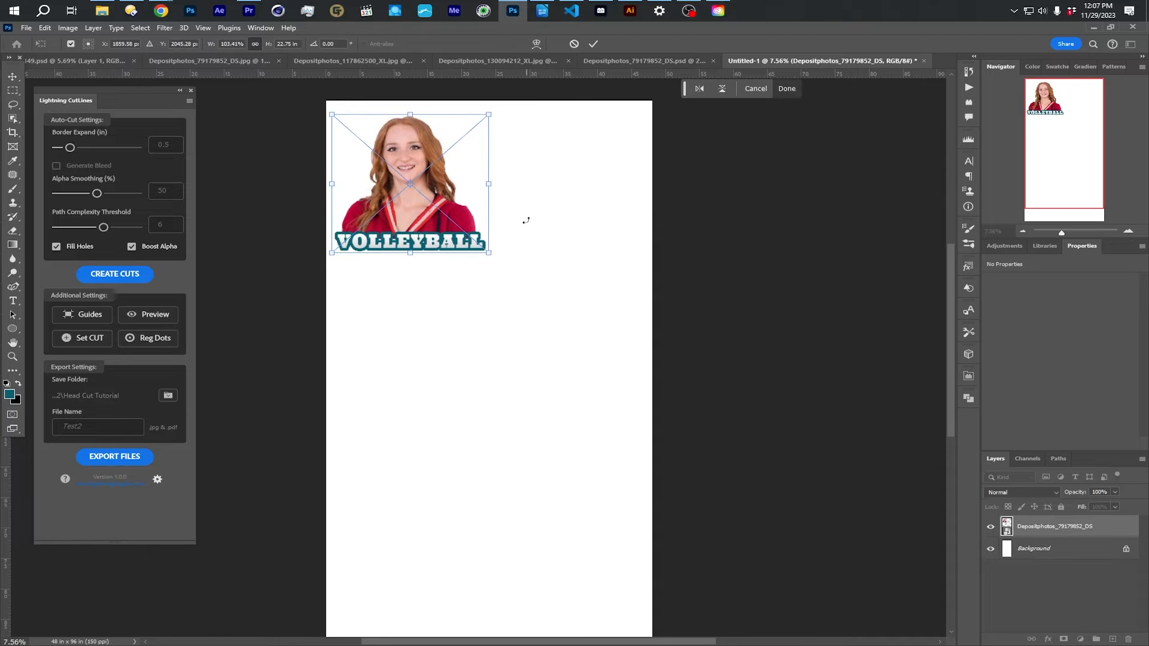
pyautogui.press('Return')
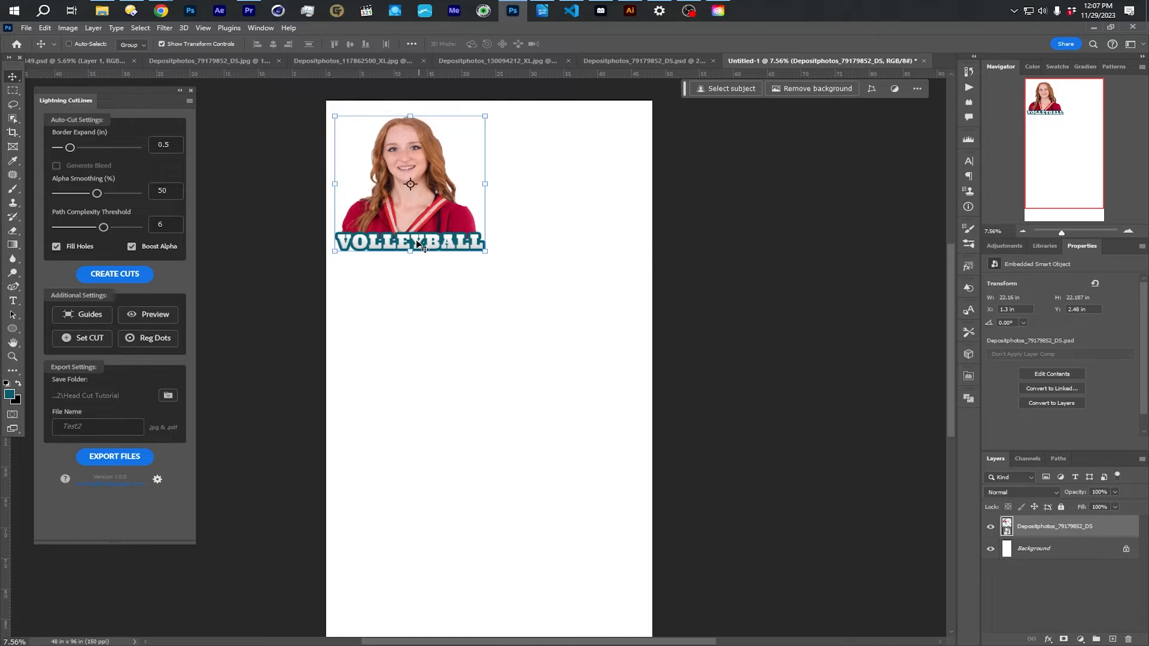
pyautogui.scroll(-1, 506, 305)
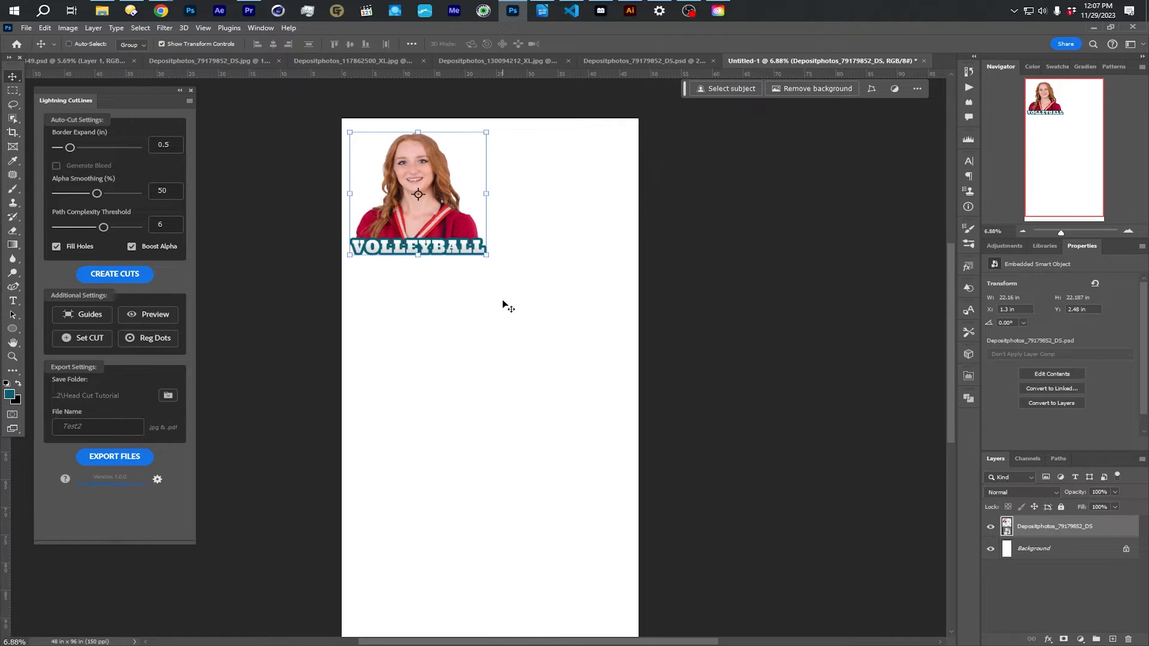
# - Bring the whole sheet into view and open the settings for a new guide layout
pyautogui.moveTo(951, 298); pyautogui.dragTo(951, 307)
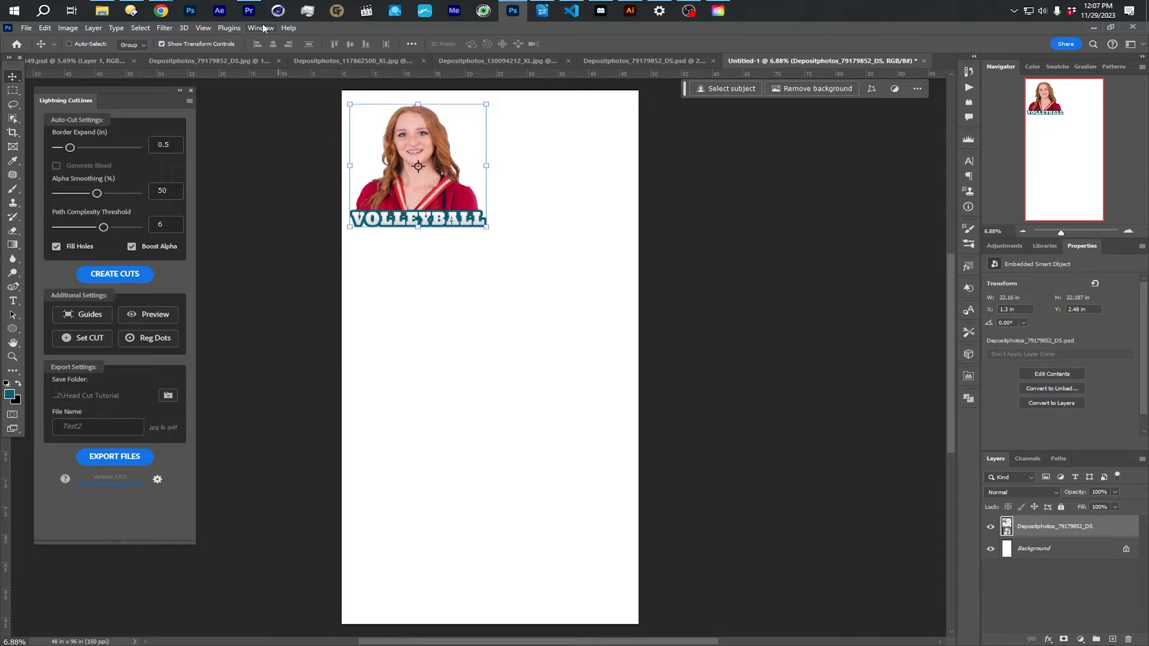
pyautogui.click(203, 28)
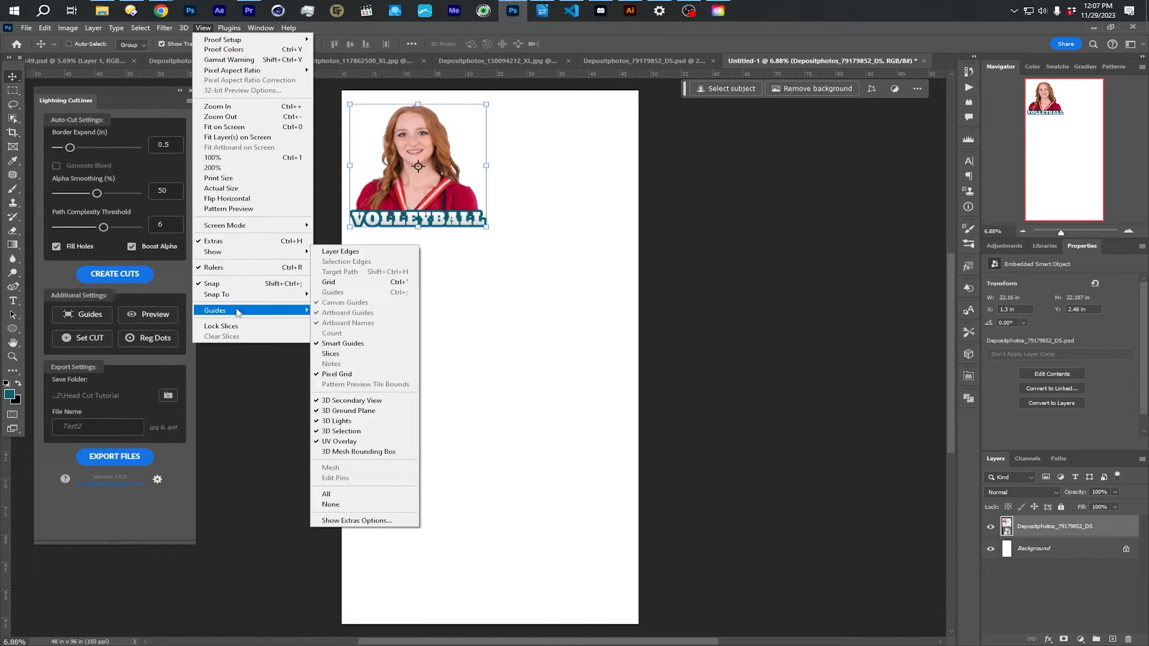
pyautogui.moveTo(238, 313)
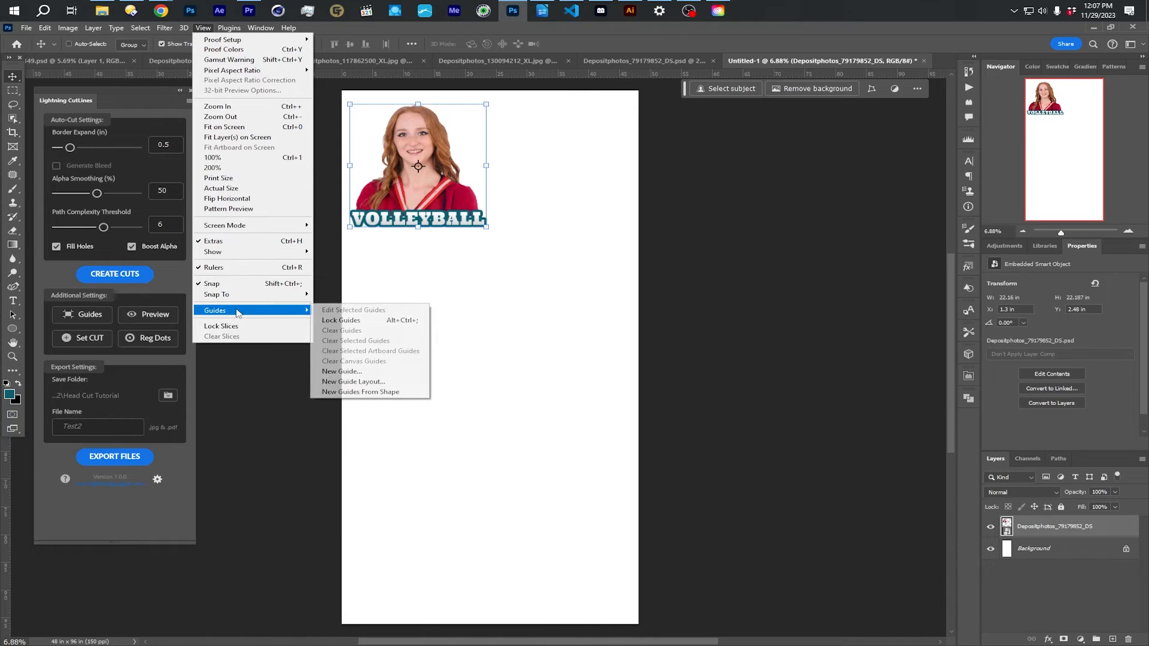
pyautogui.click(370, 383)
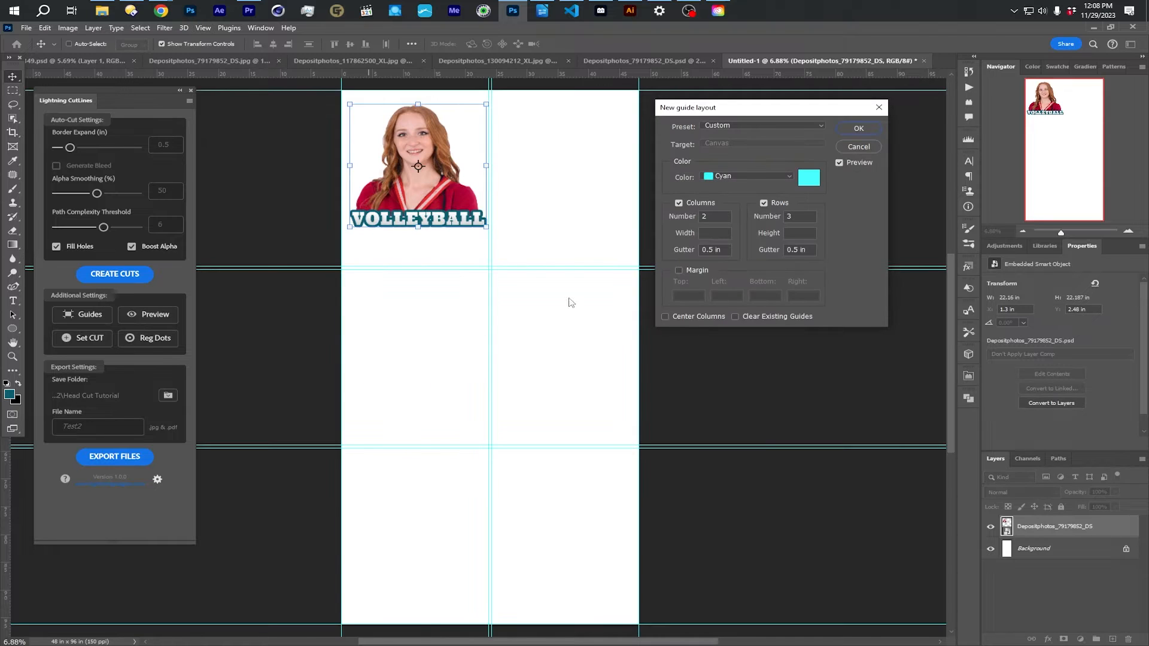
# - Try the guide layout with rows disabled and different column settings
pyautogui.click(680, 204)
pyautogui.click(764, 203)
pyautogui.click(678, 203)
pyautogui.press('Down')
pyautogui.press('Up')
pyautogui.press('Up')
pyautogui.press('Up')
pyautogui.press('Up')
pyautogui.press('Down')
pyautogui.press('Down')
pyautogui.press('Down')
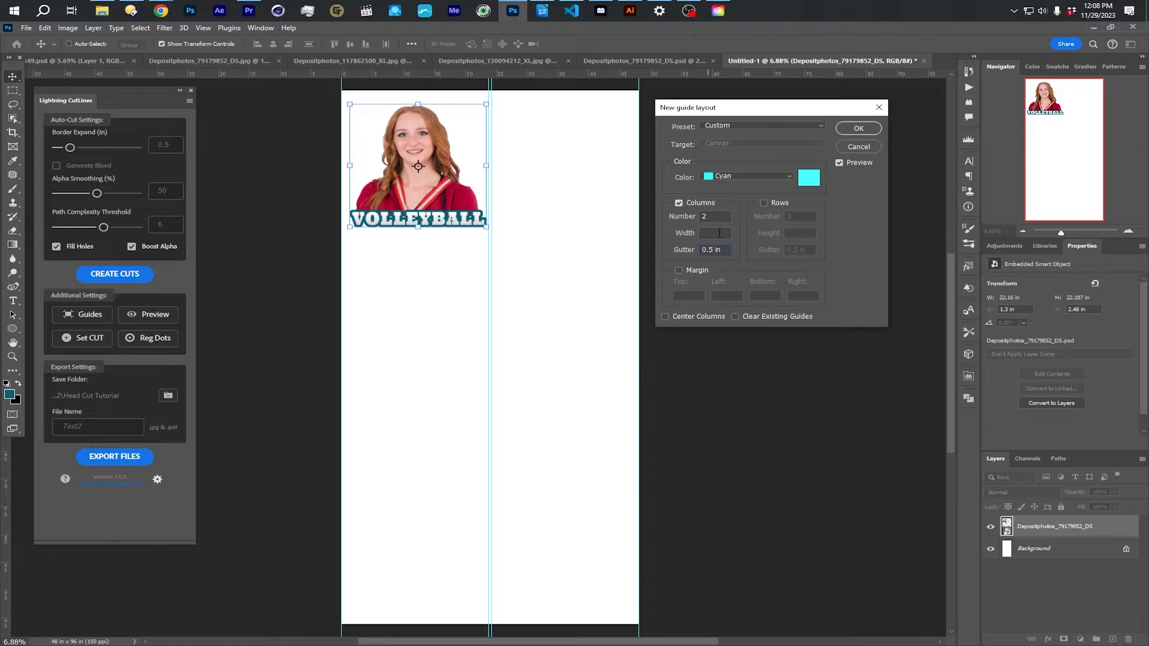
pyautogui.click(763, 203)
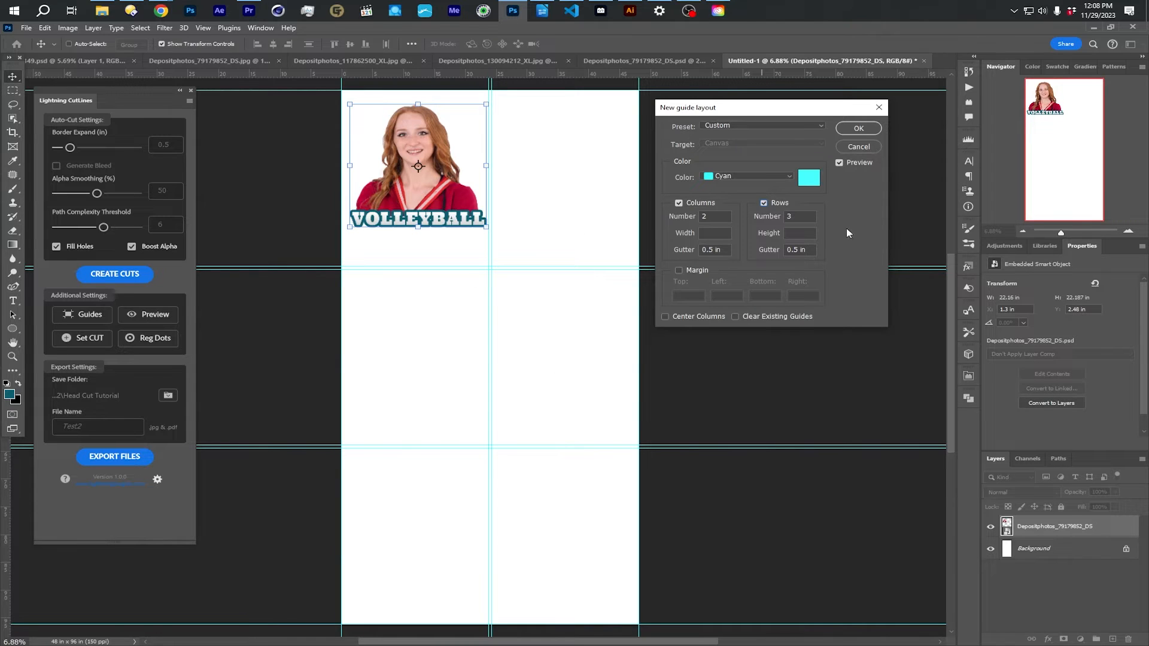
# - Lay out guides in 2 columns and 4 rows with 0.5 in gutters, centering columns and clearing existing guides
pyautogui.press('Up')
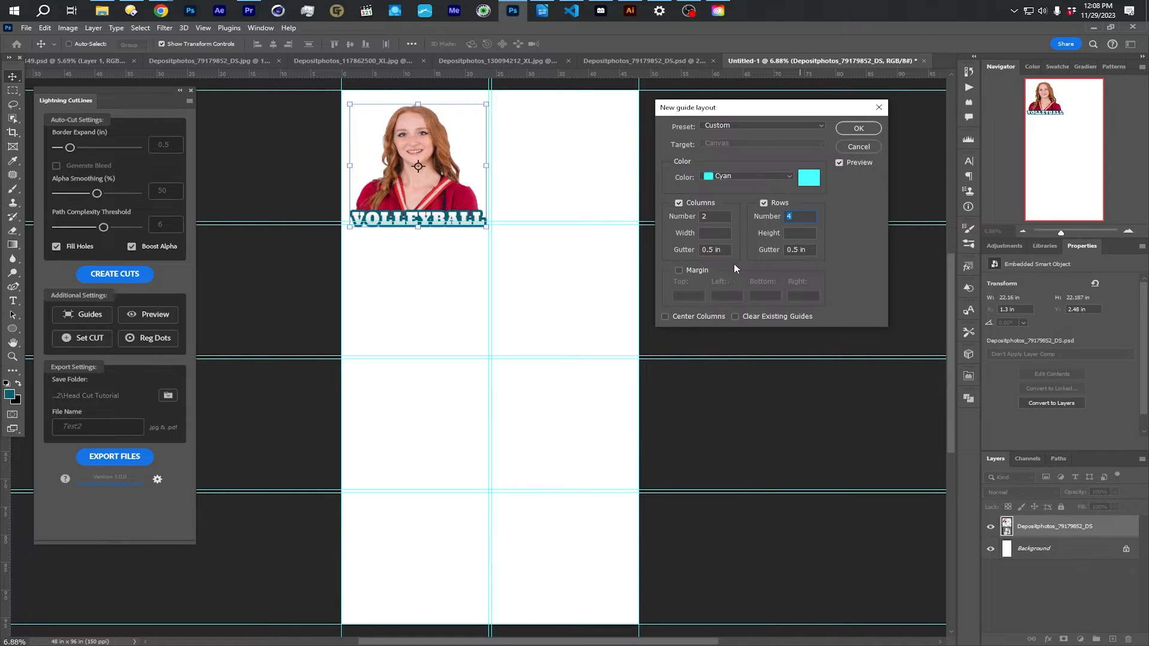
pyautogui.click(745, 322)
pyautogui.click(676, 317)
pyautogui.click(823, 126)
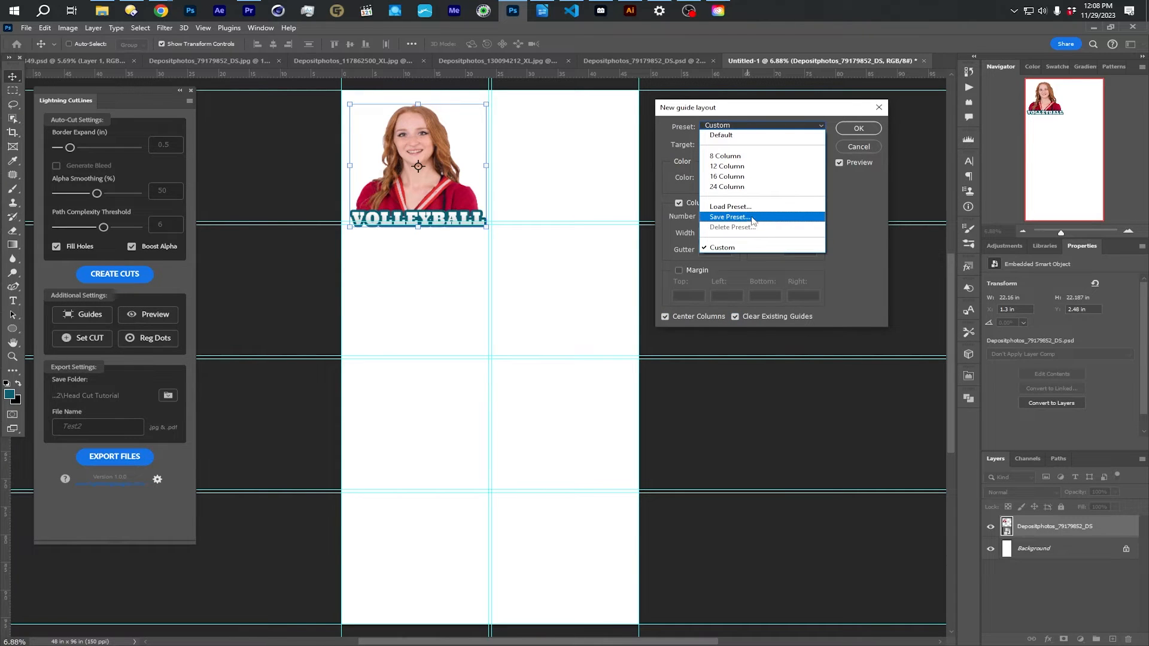
pyautogui.click(850, 196)
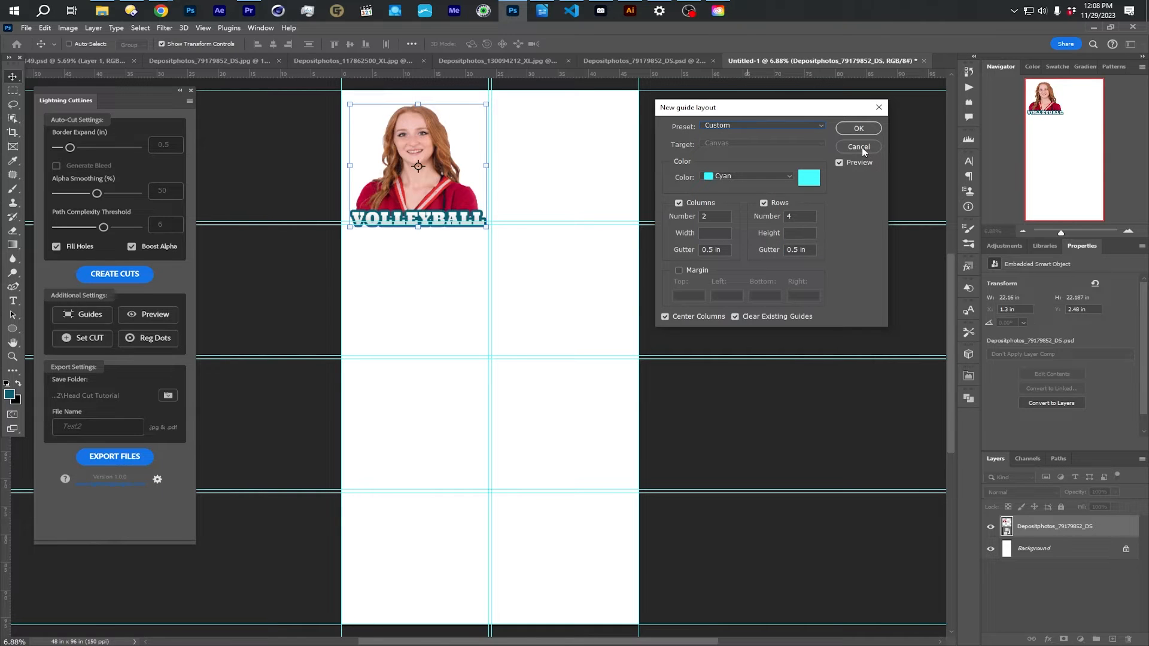
pyautogui.click(861, 129)
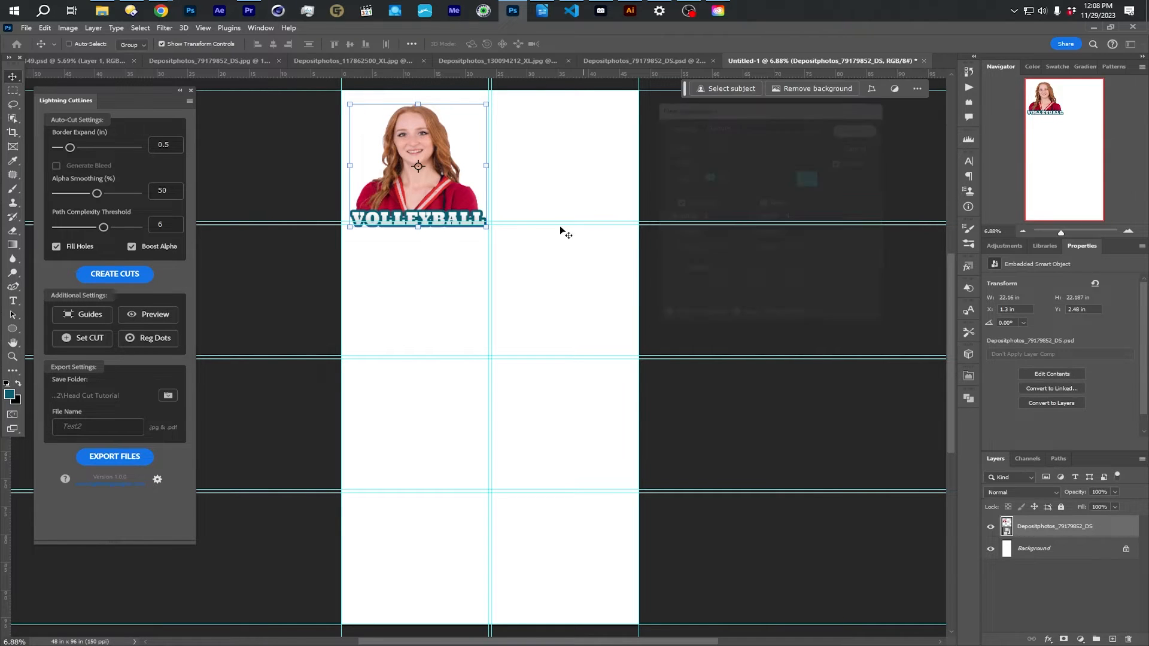
pyautogui.click(200, 29)
pyautogui.moveTo(251, 311)
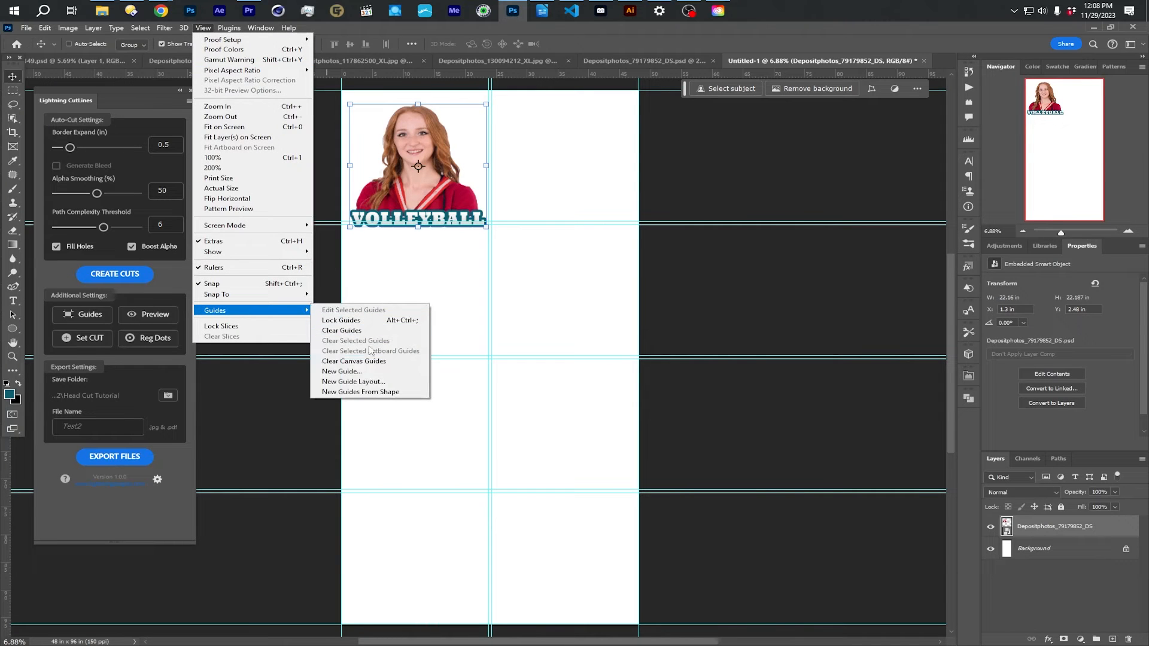
pyautogui.click(707, 305)
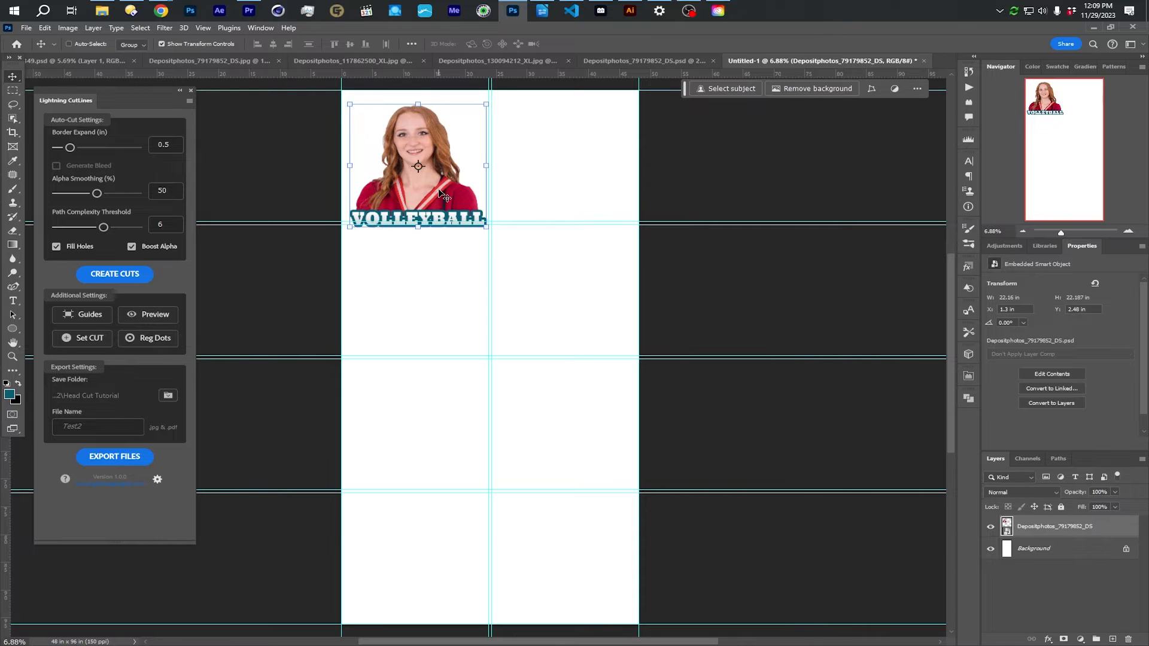
# - Move the portrait up to about Y 1.44 in and place a duplicate in the second column at about X 24.62 in
pyautogui.moveTo(427, 188); pyautogui.dragTo(426, 182)
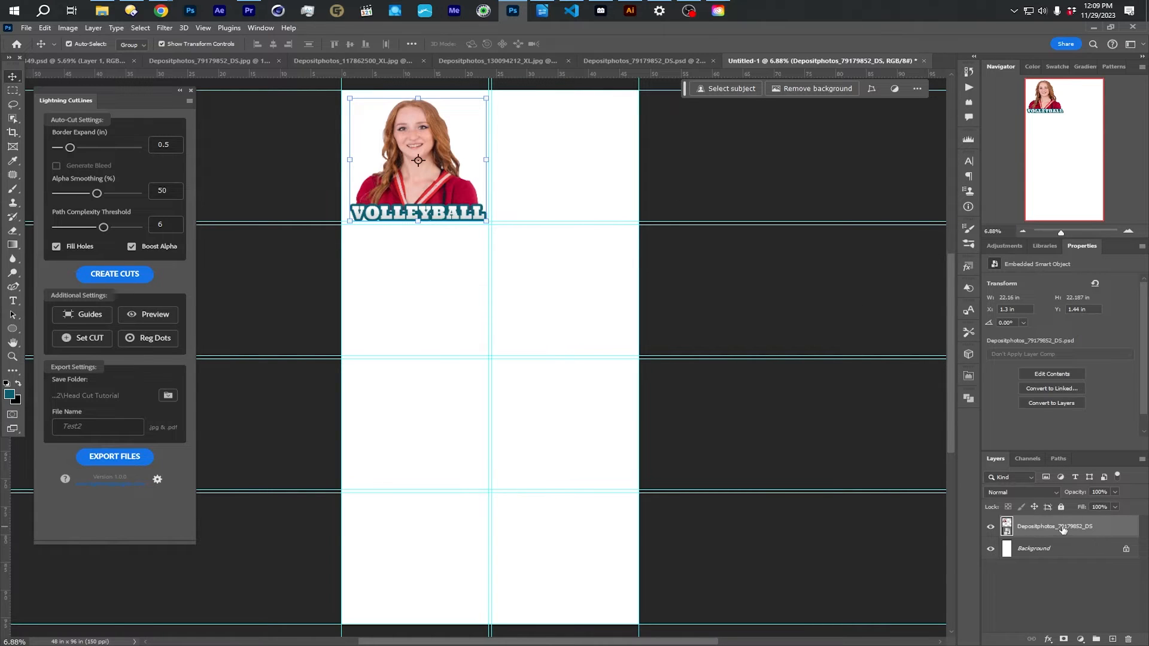
pyautogui.hotkey('ctrl', 'j')
pyautogui.moveTo(473, 187); pyautogui.dragTo(603, 188)
pyautogui.hotkey('shift', 'Right')
pyautogui.hotkey('shift', 'Right')
pyautogui.hotkey('shift', 'Right')
pyautogui.hotkey('shift', 'Right')
pyautogui.hotkey('shift', 'Right')
pyautogui.hotkey('shift', 'Right')
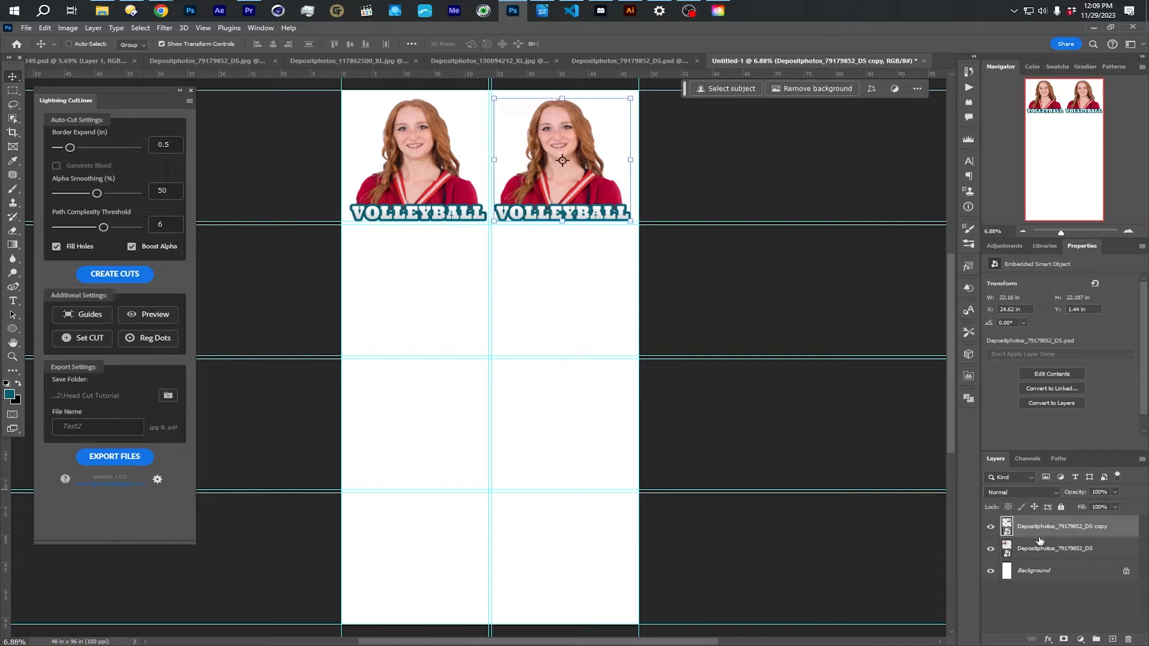
# - Create cut lines with a 0.5 in border expand for the original portrait and for its duplicate
pyautogui.keyDown('shift'); pyautogui.click(1041, 548); pyautogui.keyUp('shift')
pyautogui.click(1041, 547)
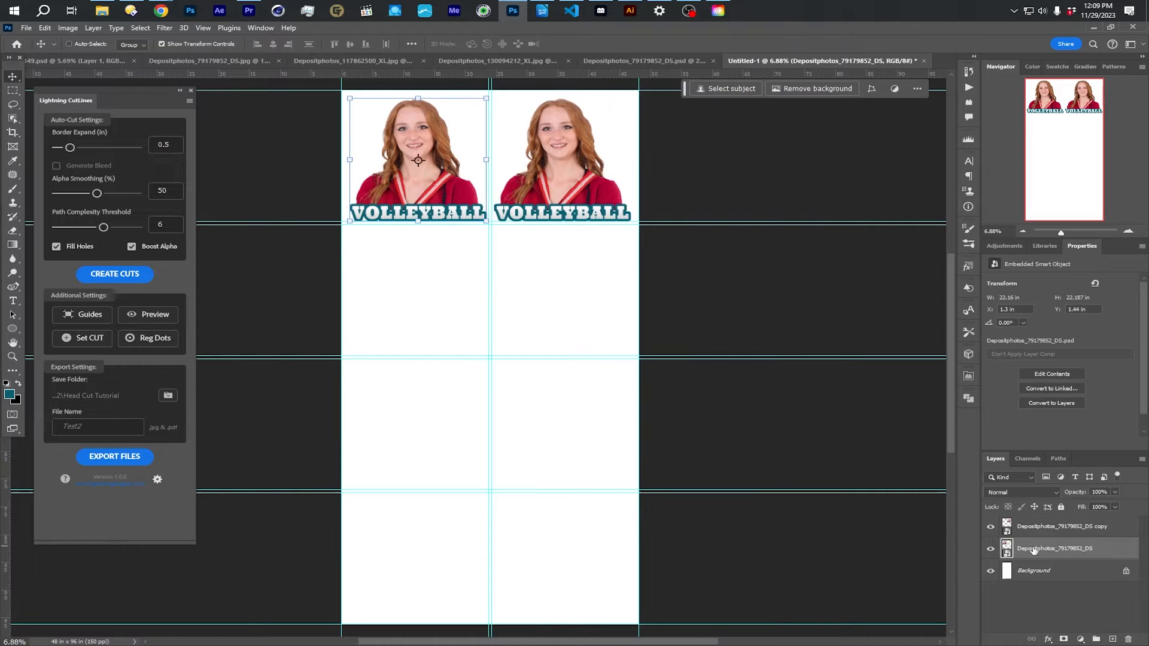
pyautogui.scroll(1, 420, 138)
pyautogui.scroll(7, 422, 141)
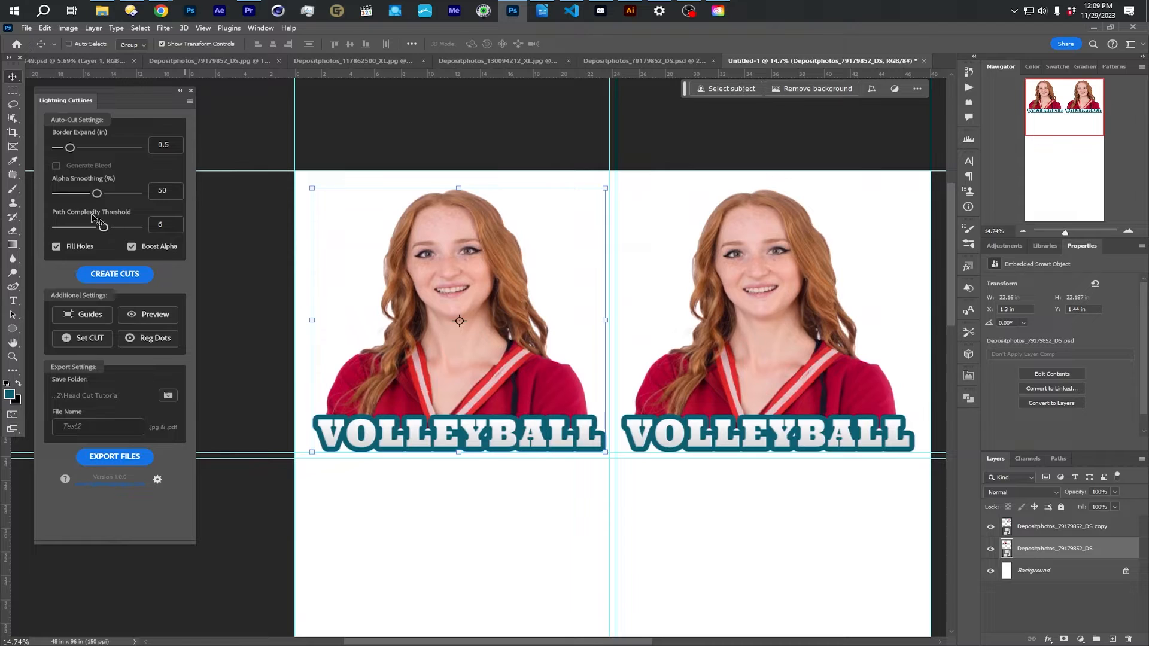
pyautogui.click(115, 272)
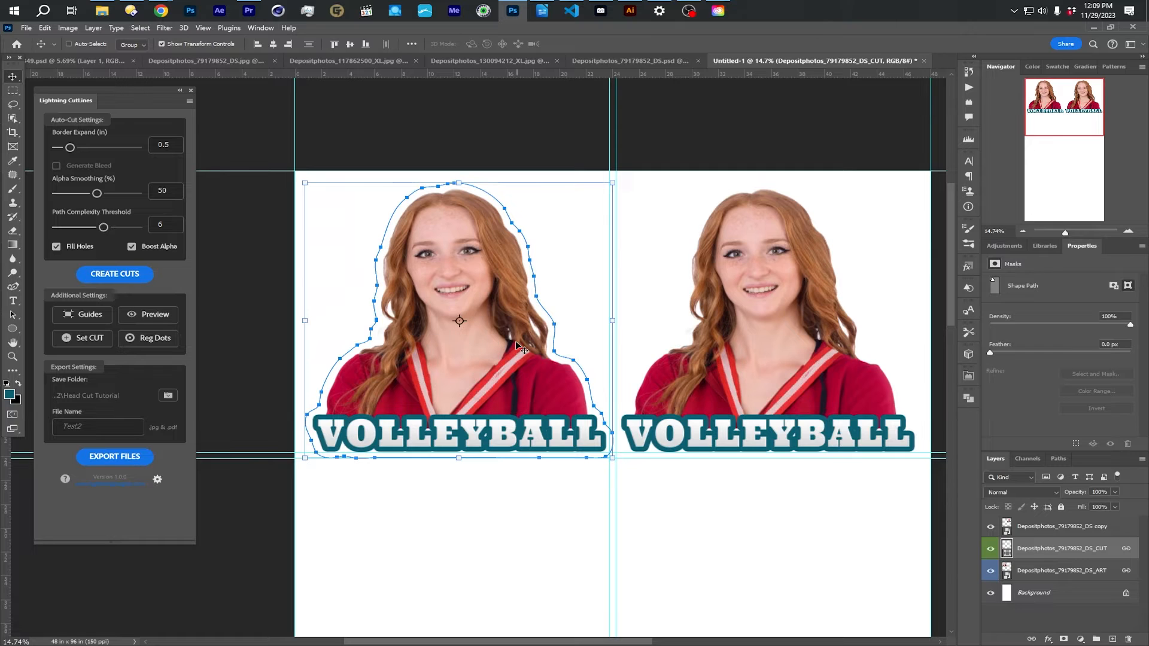
pyautogui.click(1043, 526)
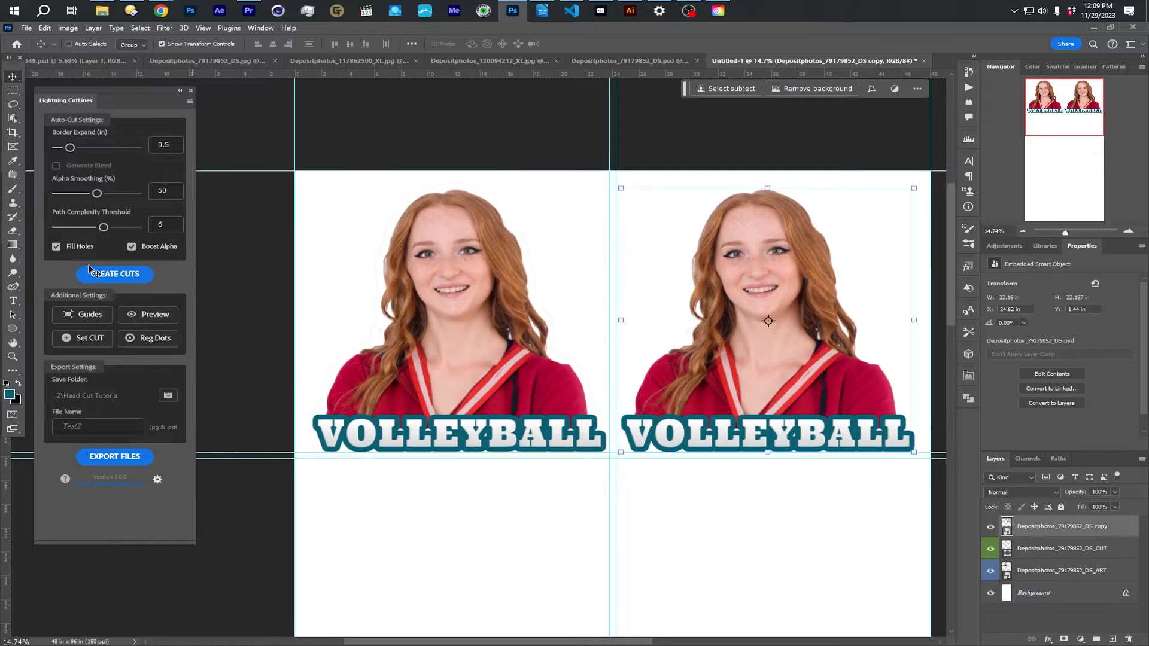
pyautogui.click(103, 274)
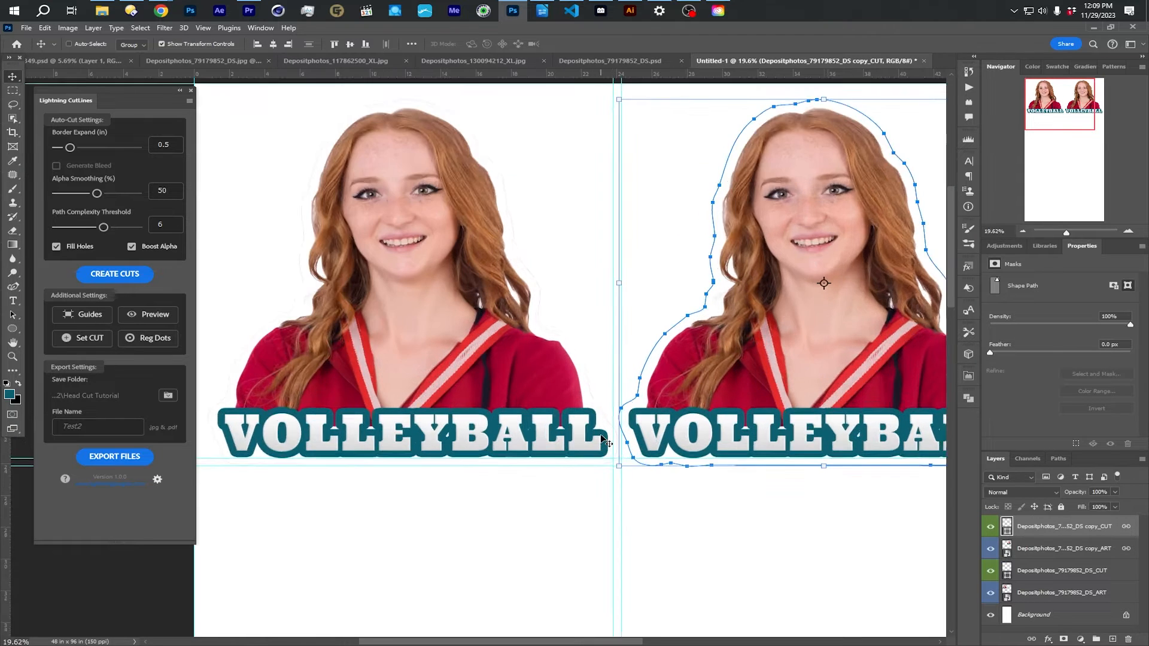
# - Check the clearance between the cut lines and replace the column and row guides with margin guides inside the sheet edges
pyautogui.scroll(3, 610, 442)
pyautogui.scroll(-3, 616, 443)
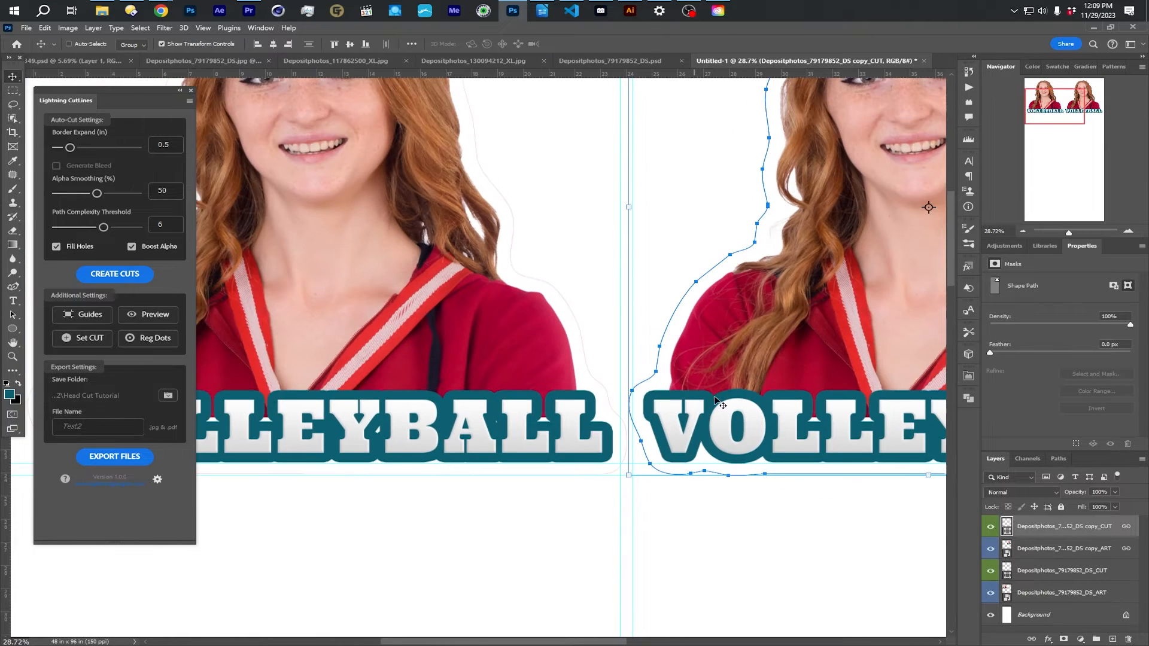
pyautogui.scroll(-3, 728, 400)
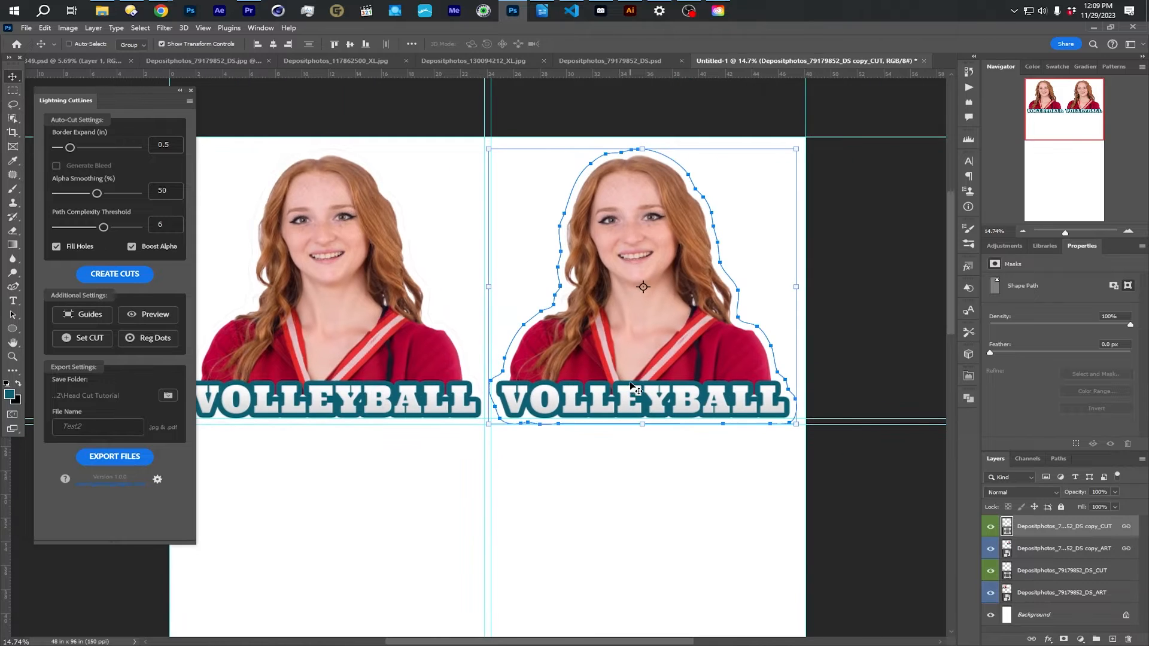
pyautogui.scroll(3, 784, 456)
pyautogui.scroll(-2, 747, 443)
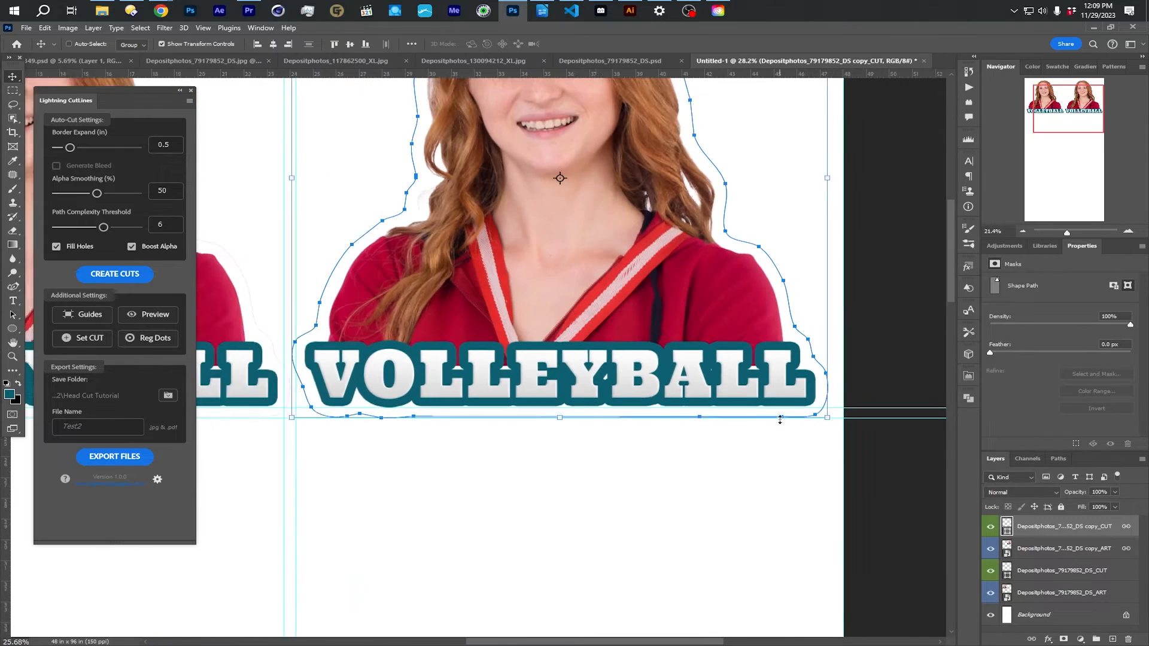
pyautogui.scroll(3, 769, 418)
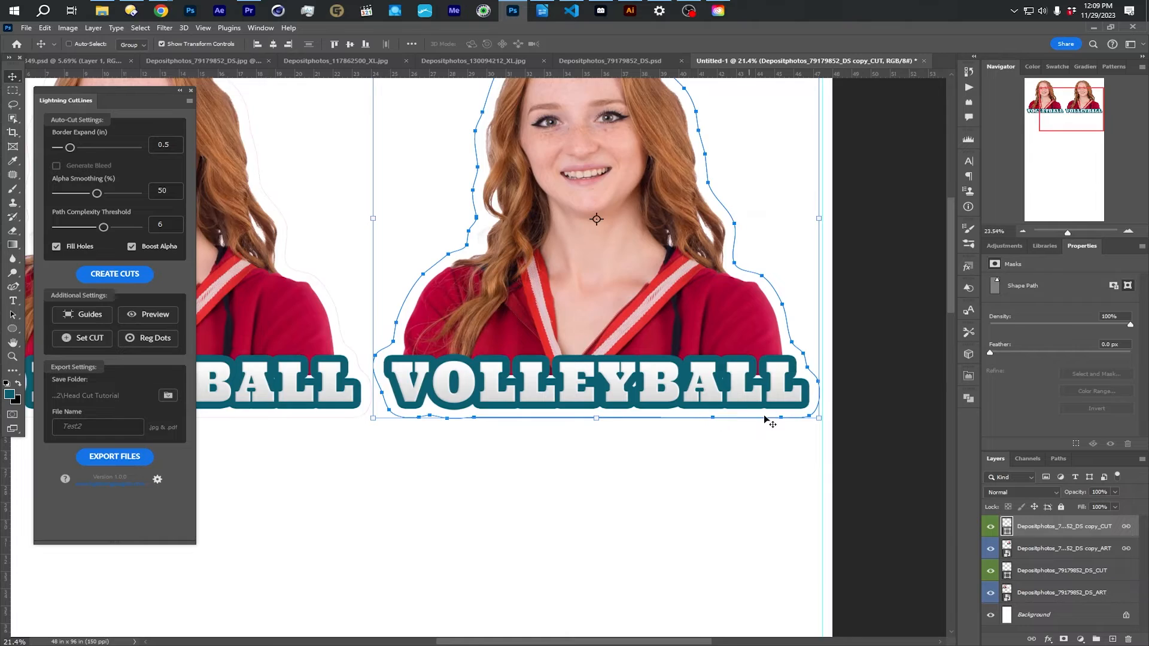
# - Nudge the second-column portrait and its cut line slightly toward the sheet's right margin guide
pyautogui.press('Right')
pyautogui.press('Right')
pyautogui.press('Right')
pyautogui.press('Right')
pyautogui.press('Right')
pyautogui.press('Right')
pyautogui.press('Right')
pyautogui.press('Right')
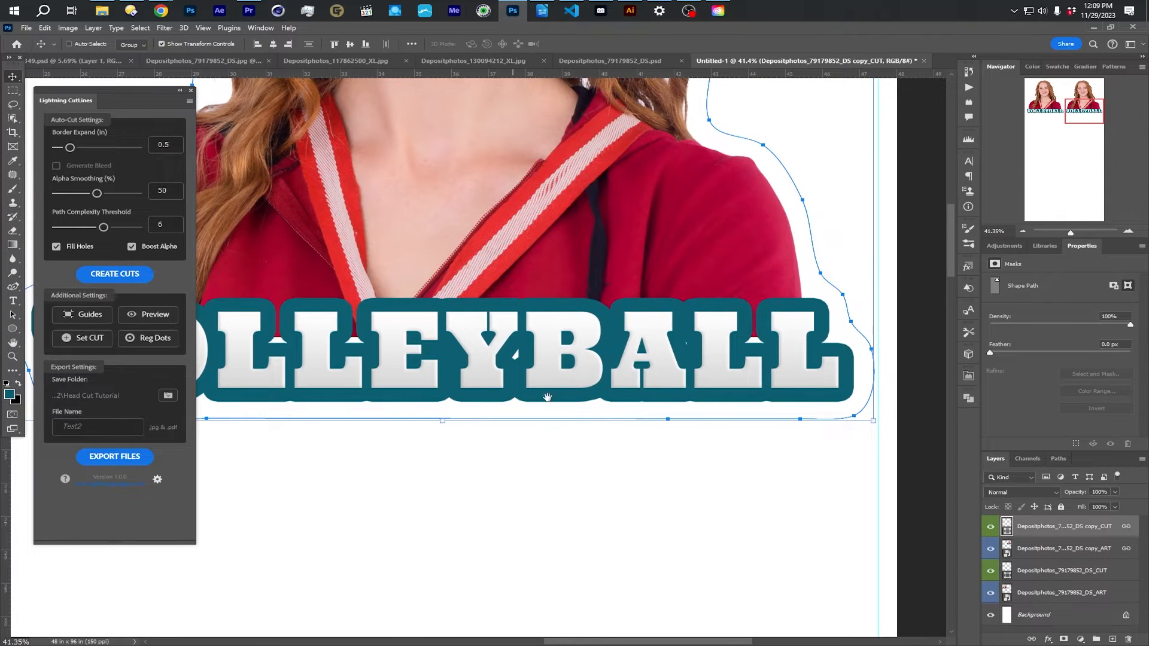
pyautogui.scroll(-4, 833, 380)
pyautogui.scroll(-3, 421, 353)
pyautogui.moveTo(485, 334); pyautogui.dragTo(648, 357)
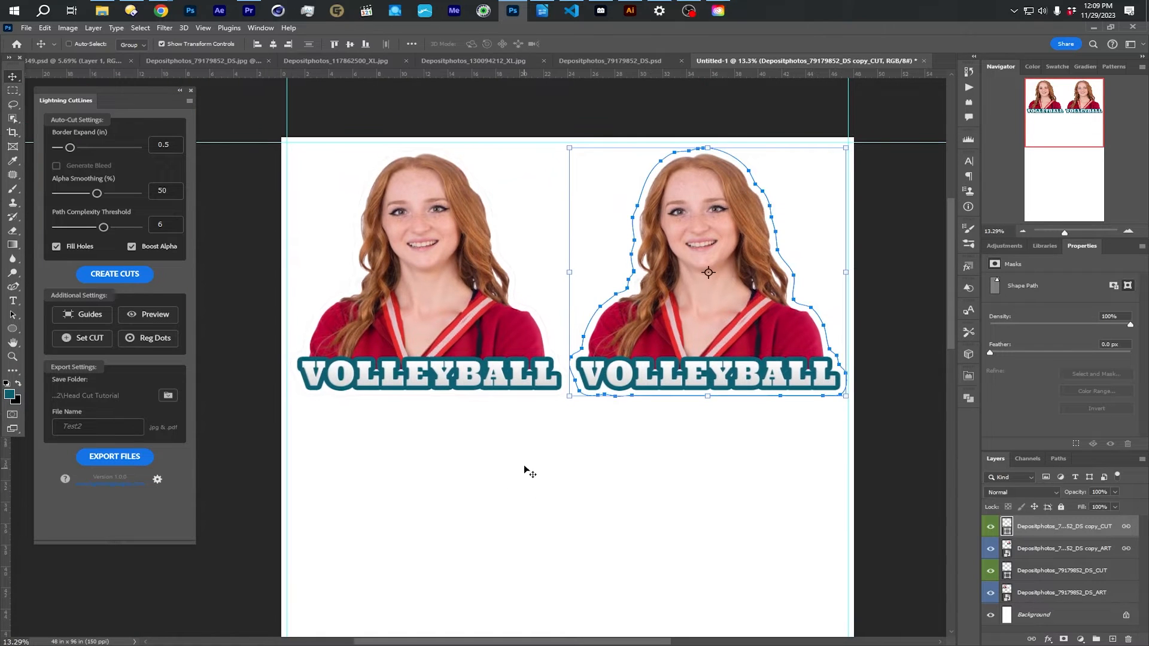
pyautogui.scroll(-1, 524, 468)
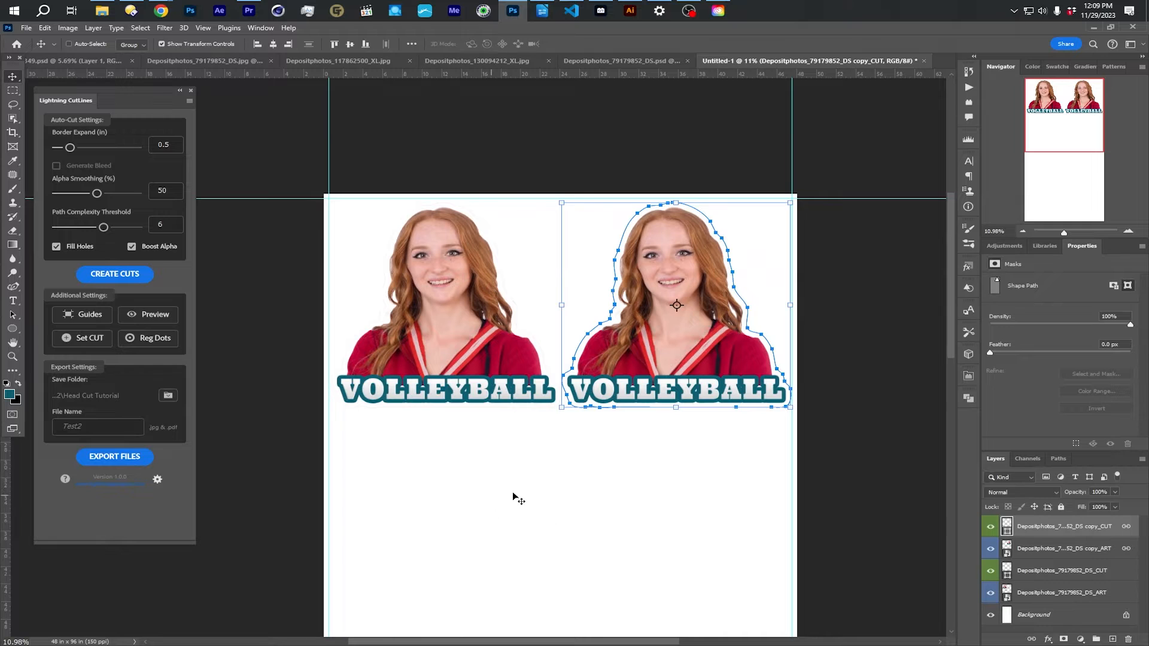
pyautogui.scroll(-2, 531, 484)
pyautogui.scroll(3, 530, 482)
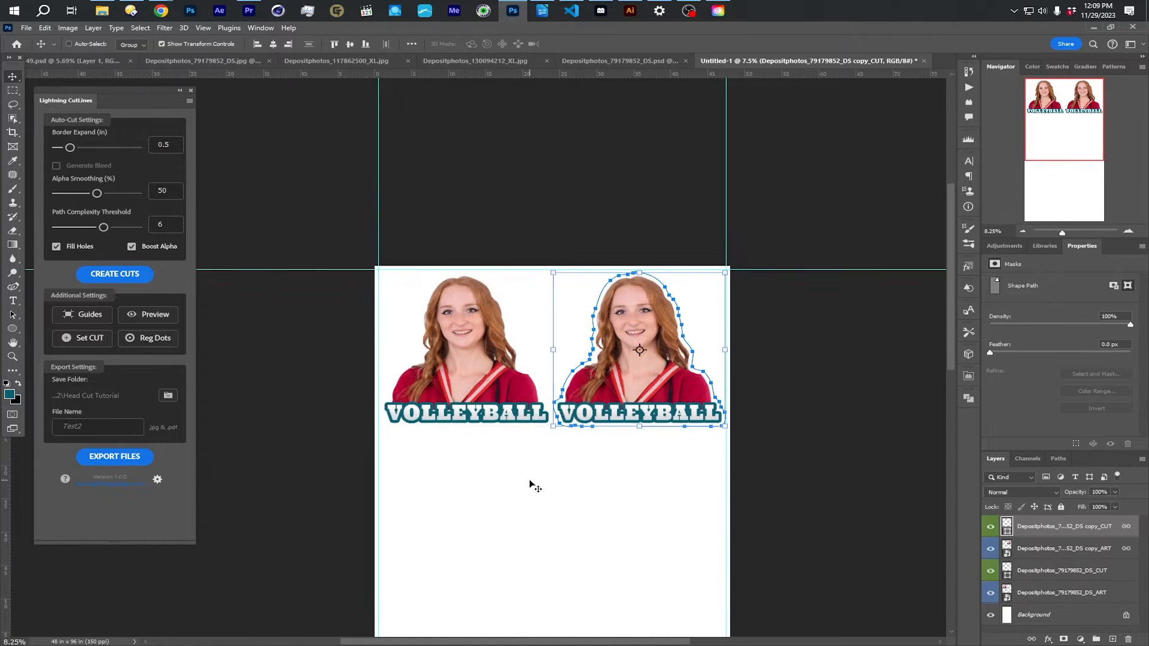
# - Add registration dots to the sheet and export the print and cut files under the name test3
pyautogui.click(155, 340)
pyautogui.click(100, 427)
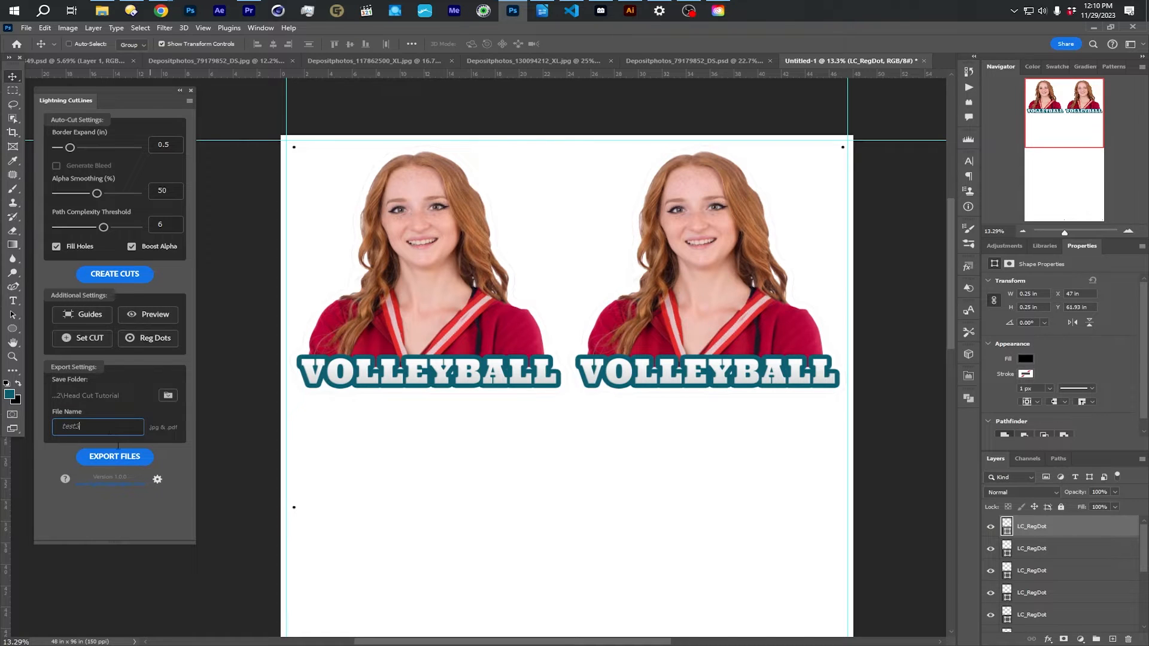
pyautogui.click(114, 456)
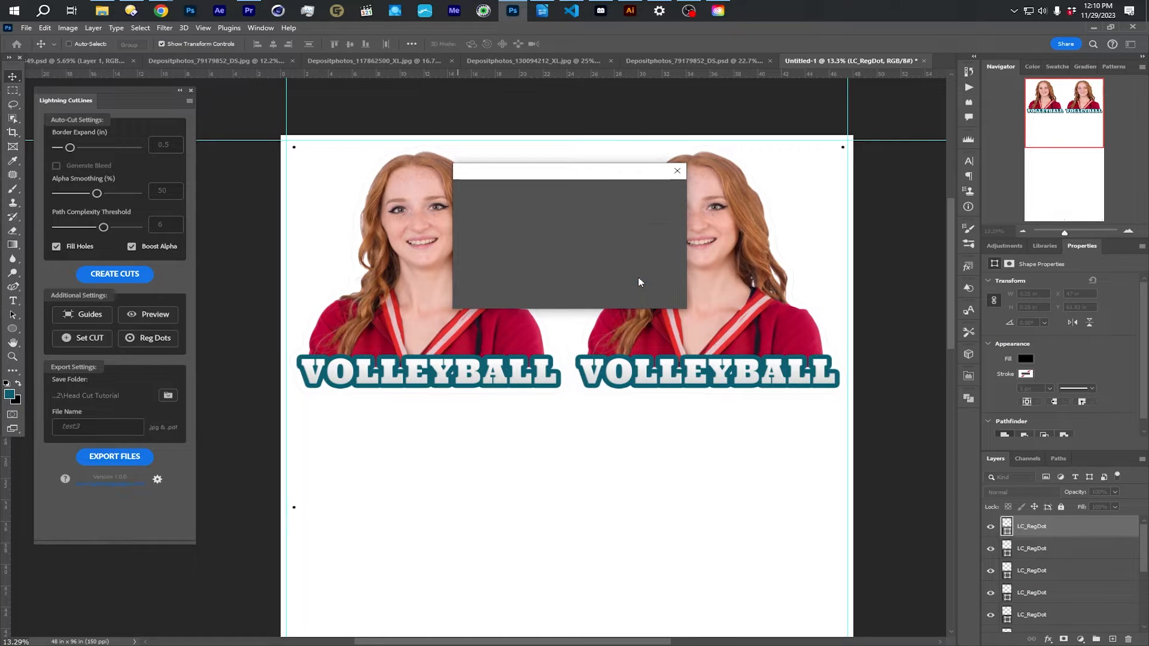
pyautogui.click(635, 279)
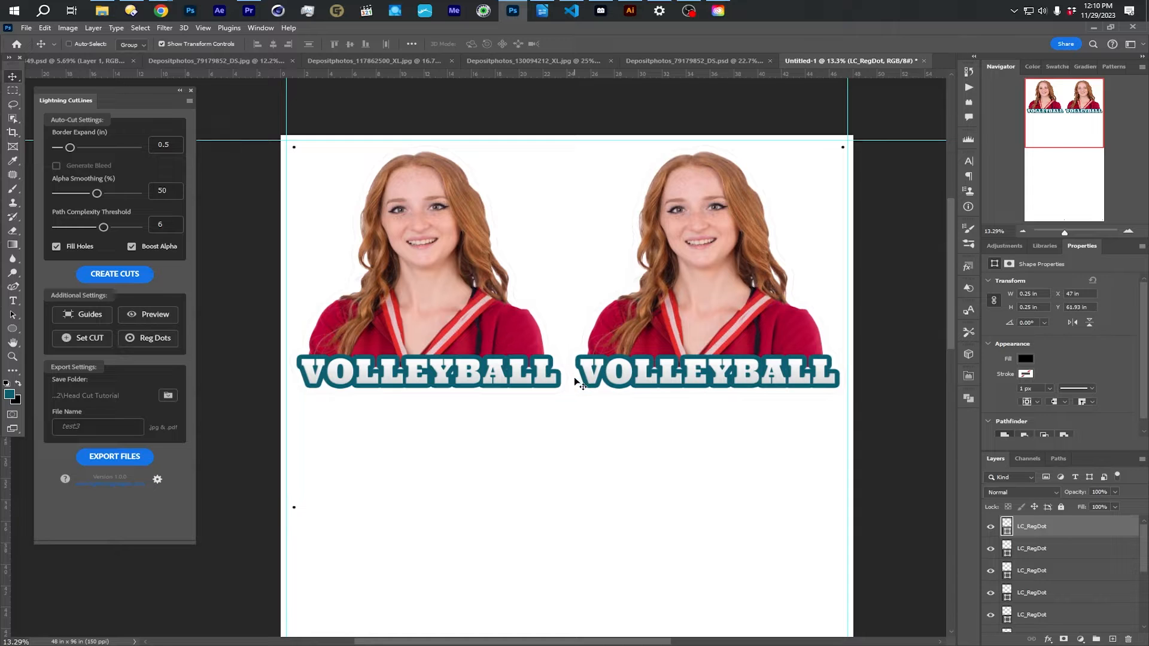
# - Duplicate the upper-left portrait's ART and CUT layers together into the second row of the first column
pyautogui.scroll(-4, 568, 381)
pyautogui.moveTo(585, 448); pyautogui.dragTo(520, 300)
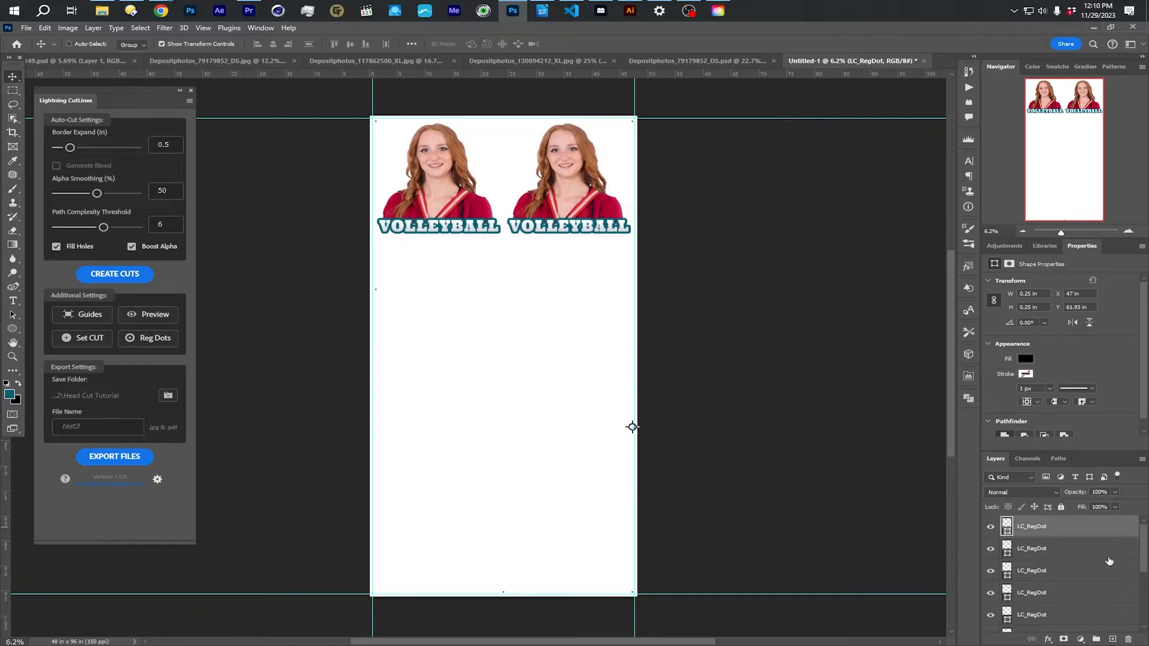
pyautogui.moveTo(1146, 556); pyautogui.dragTo(1144, 622)
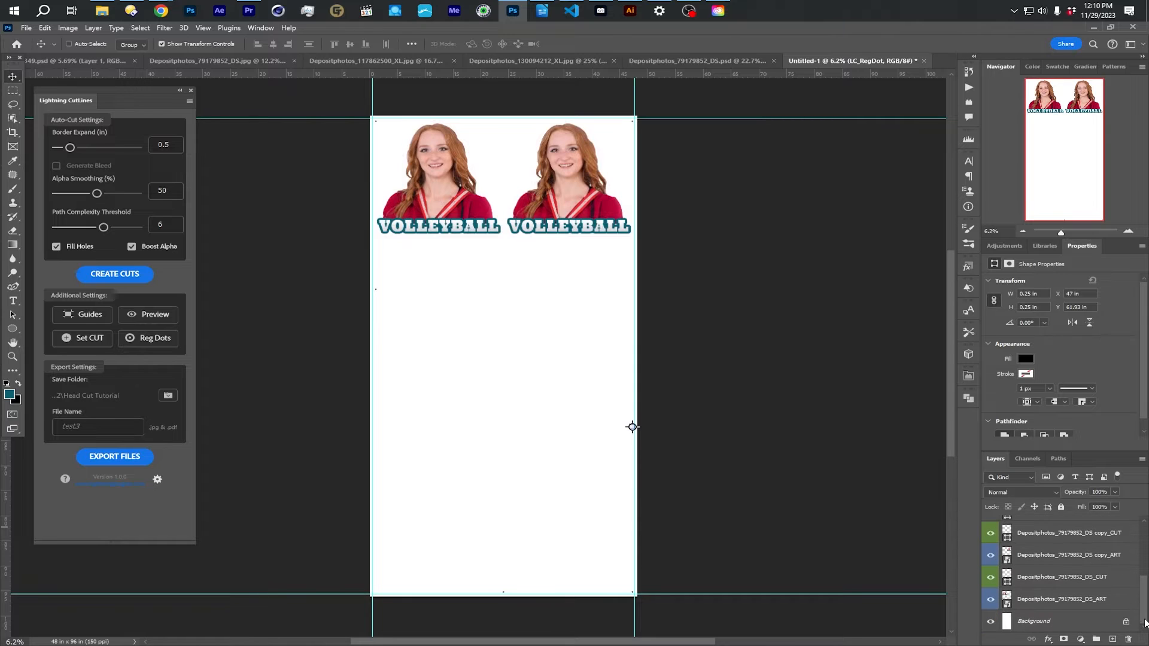
pyautogui.click(1058, 600)
pyautogui.keyDown('shift'); pyautogui.click(1056, 578); pyautogui.keyUp('shift')
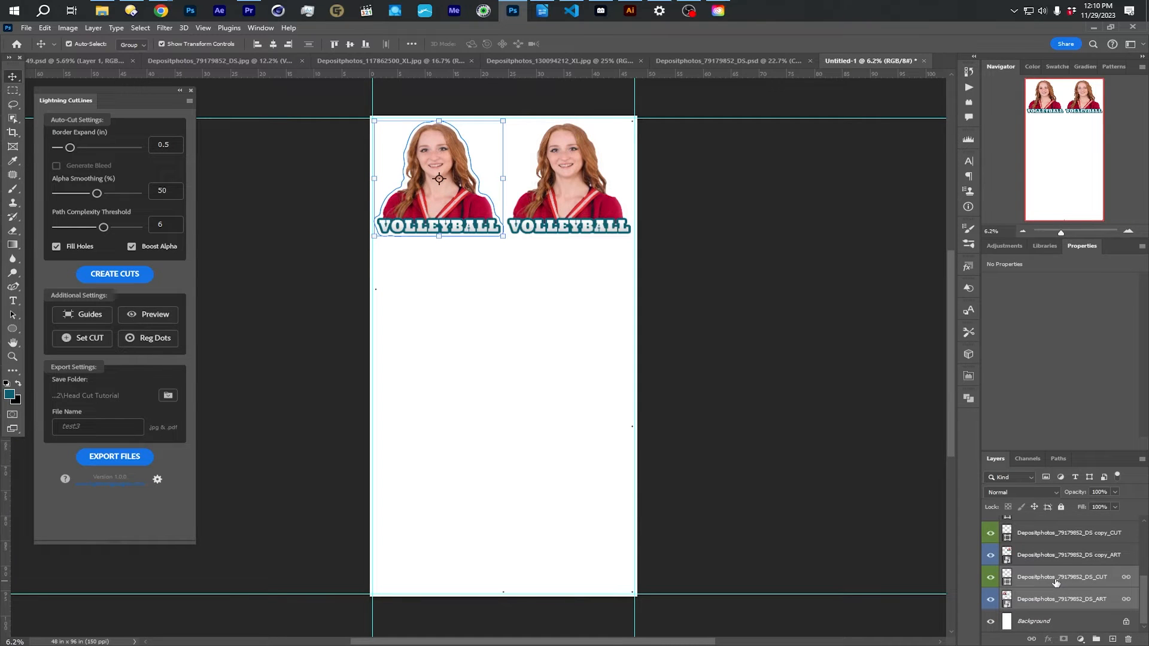
pyautogui.moveTo(470, 216); pyautogui.dragTo(484, 332)
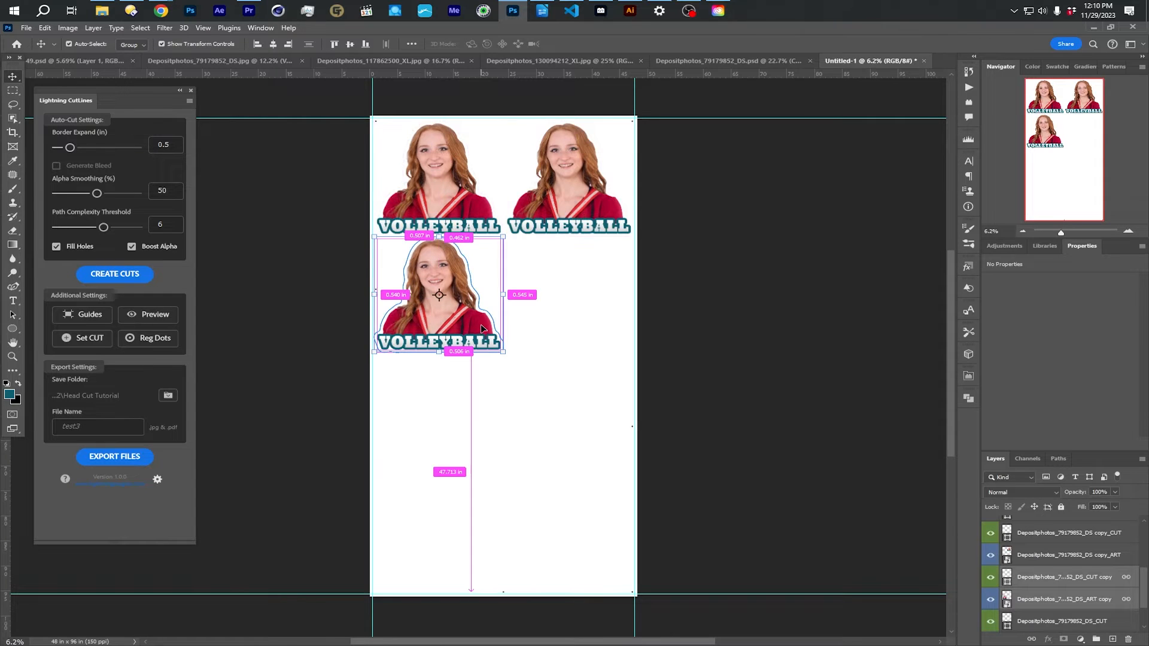
# - Duplicate the portraits with their cut lines to fill the sheet in two columns and four rows
pyautogui.moveTo(473, 299); pyautogui.dragTo(564, 515)
pyautogui.scroll(5, 604, 461)
pyautogui.moveTo(518, 226); pyautogui.dragTo(597, 230)
pyautogui.scroll(-6, 598, 230)
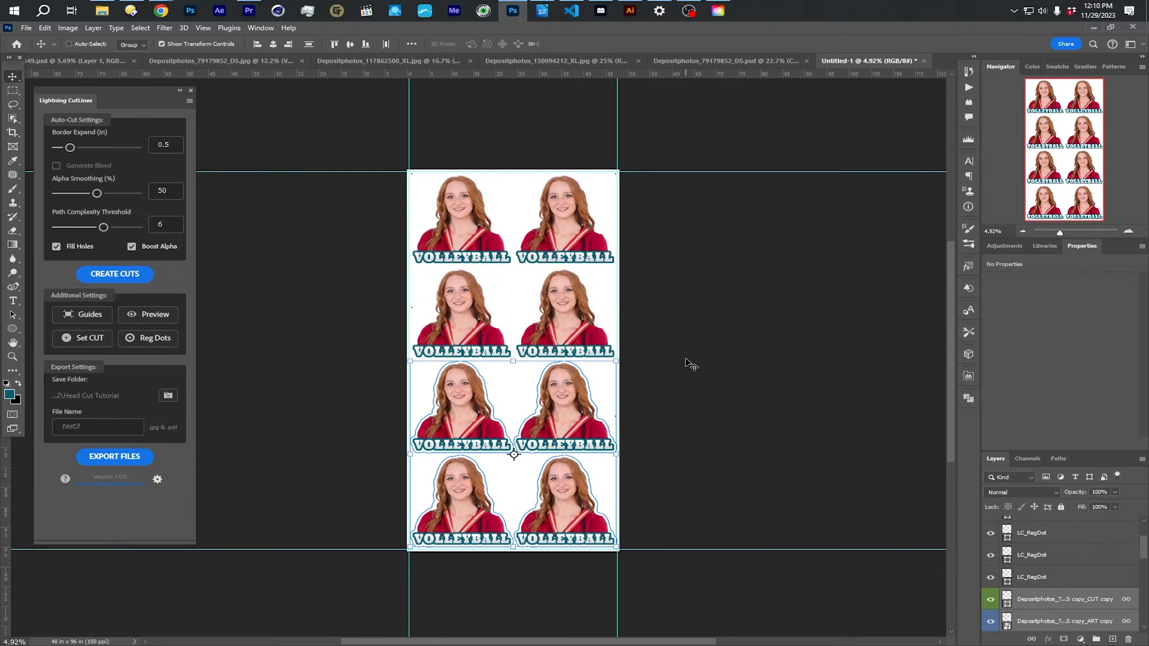
# - Preview the highlighted cut areas of all portraits on the sheet, then dismiss the preview
pyautogui.click(153, 314)
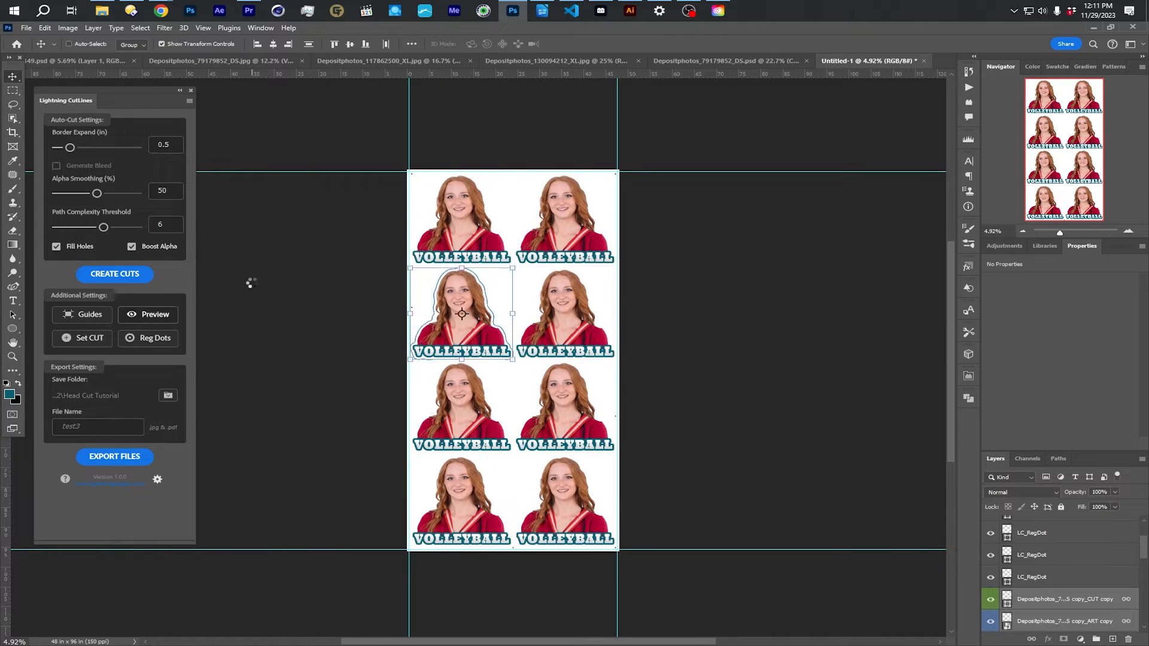
pyautogui.moveTo(627, 180); pyautogui.dragTo(354, 144)
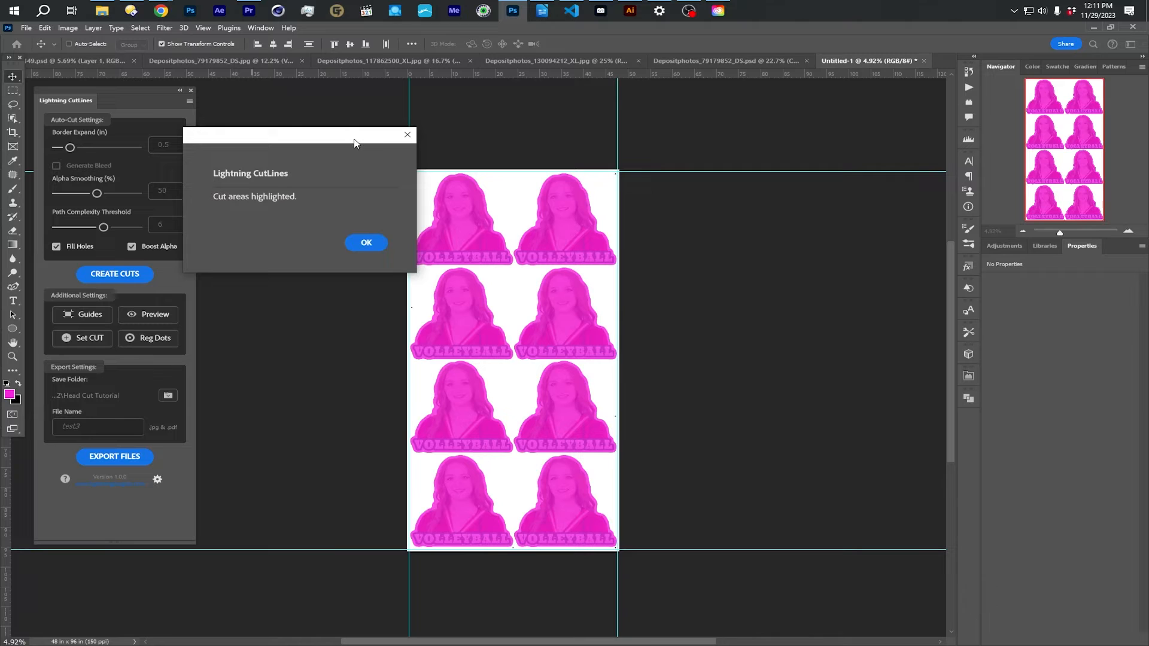
pyautogui.click(364, 242)
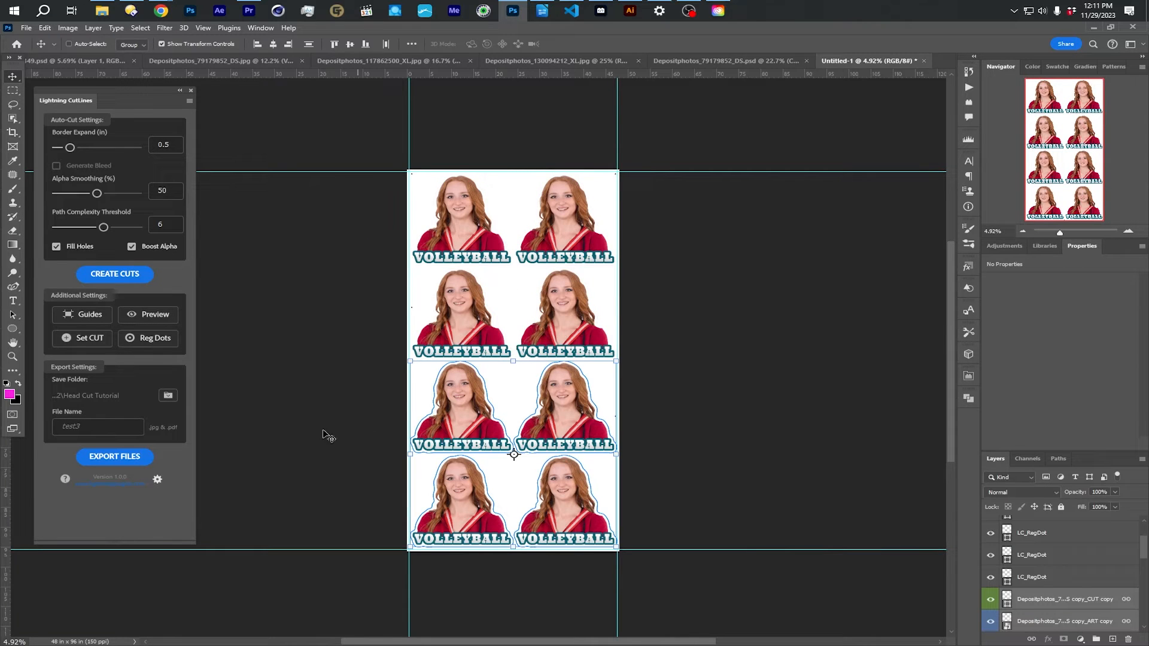
# - Export the full sheet's print and cut files again as test3, overwriting the existing JPG and PDF
pyautogui.click(110, 460)
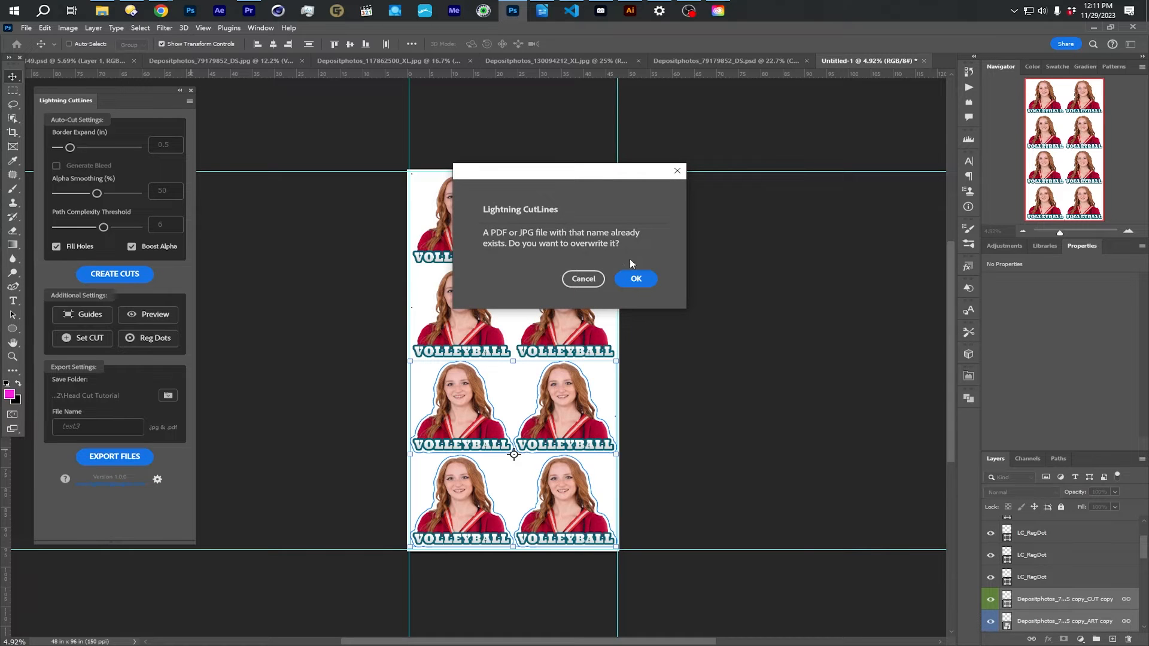
pyautogui.click(637, 279)
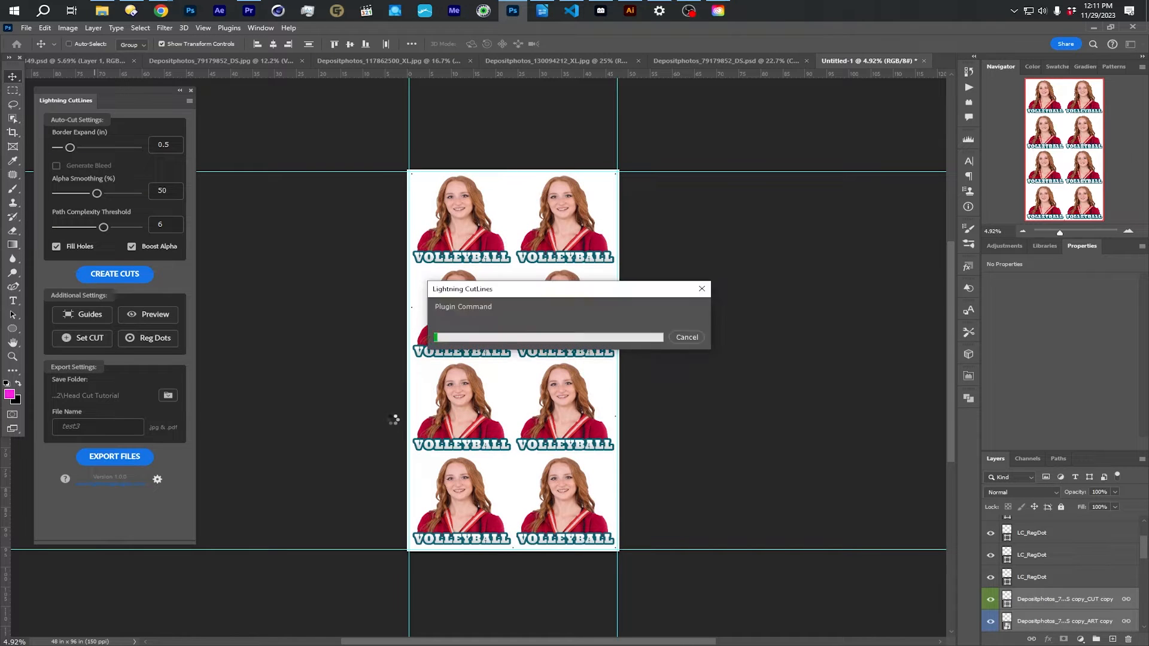
pyautogui.click(636, 279)
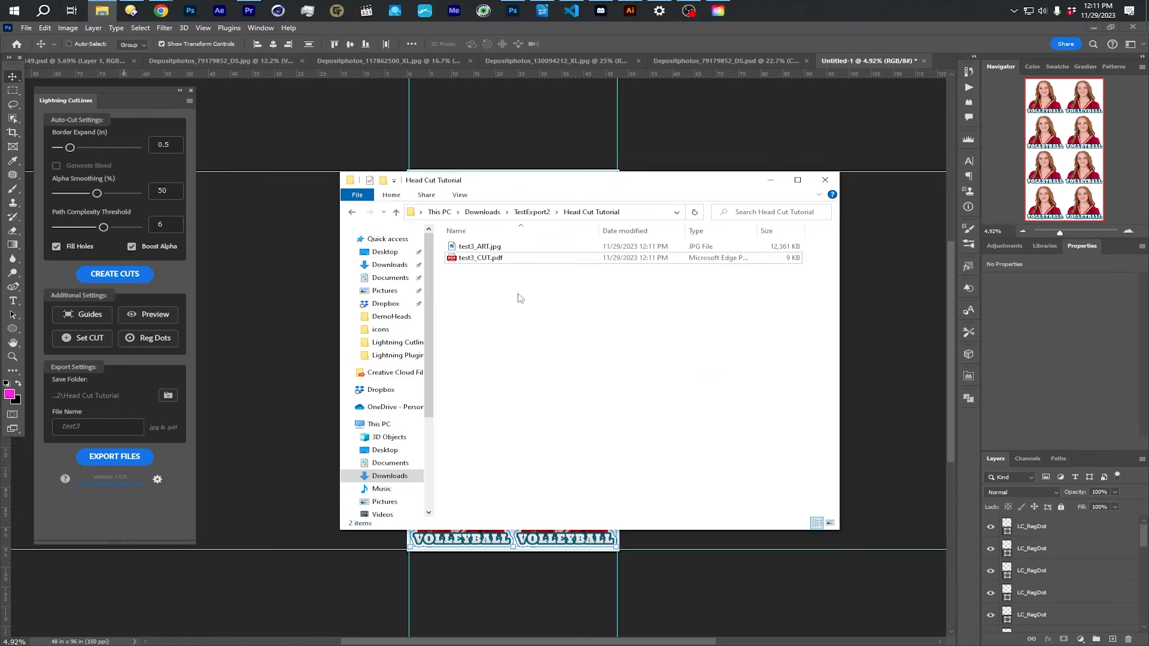
# - Examine the exported artwork in test3_ART.jpg and the cut outlines and registration dots in test3_CUT.pdf, closing each file when done
pyautogui.doubleClick(492, 247)
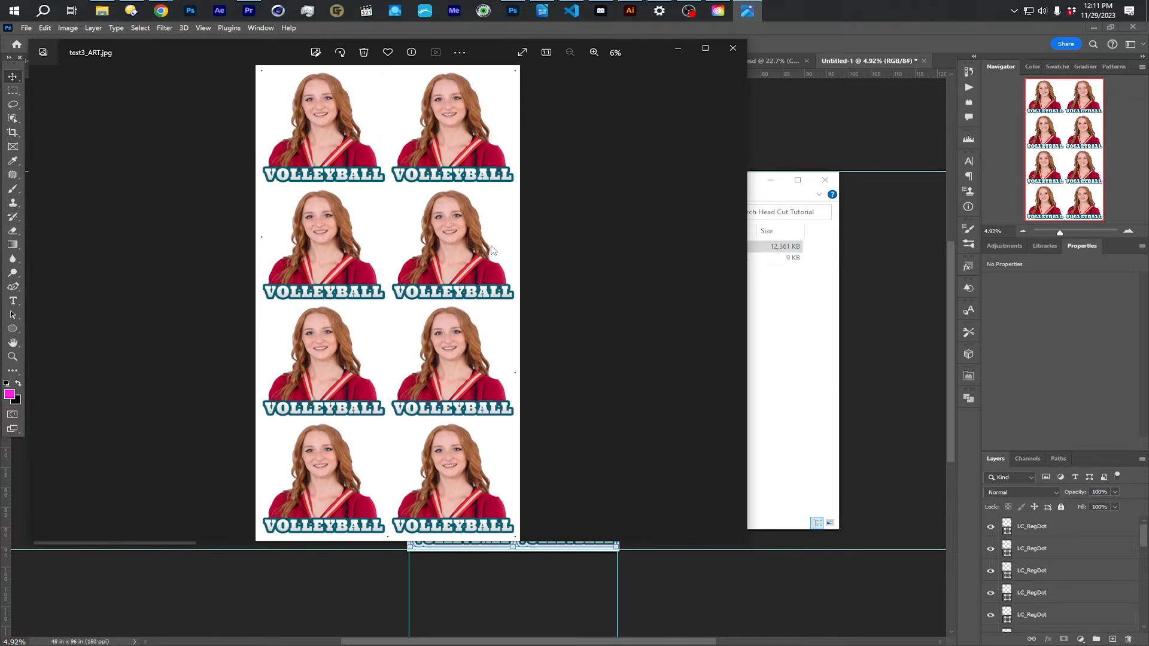
pyautogui.click(729, 53)
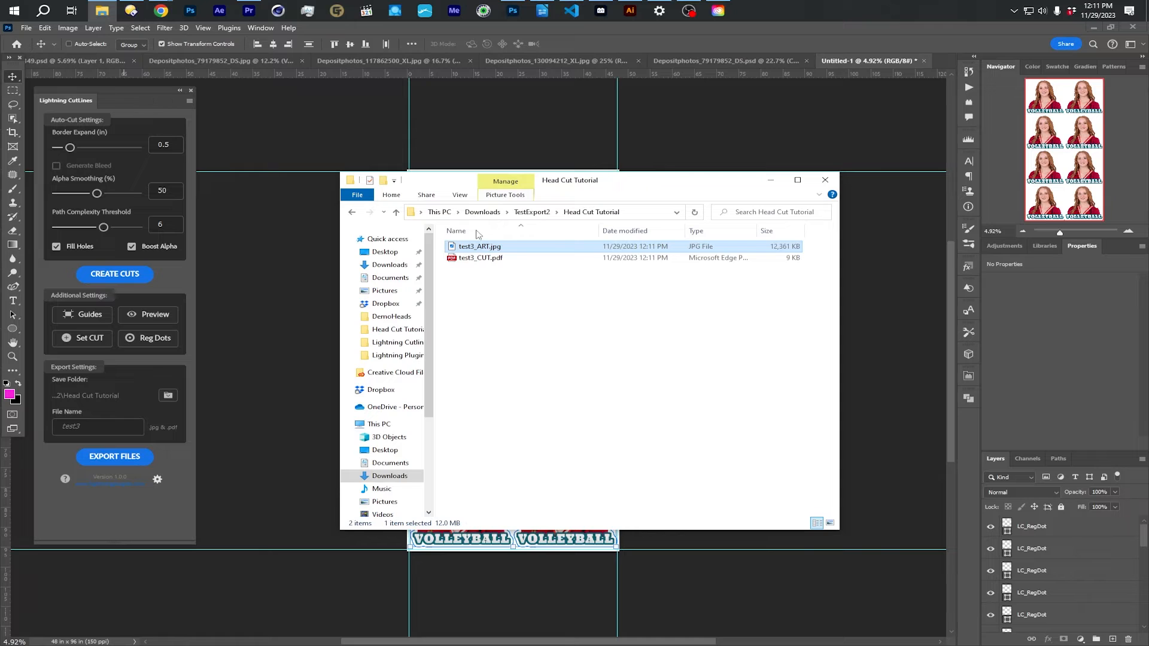
pyautogui.doubleClick(475, 261)
pyautogui.scroll(-4, 478, 269)
pyautogui.scroll(-5, 488, 287)
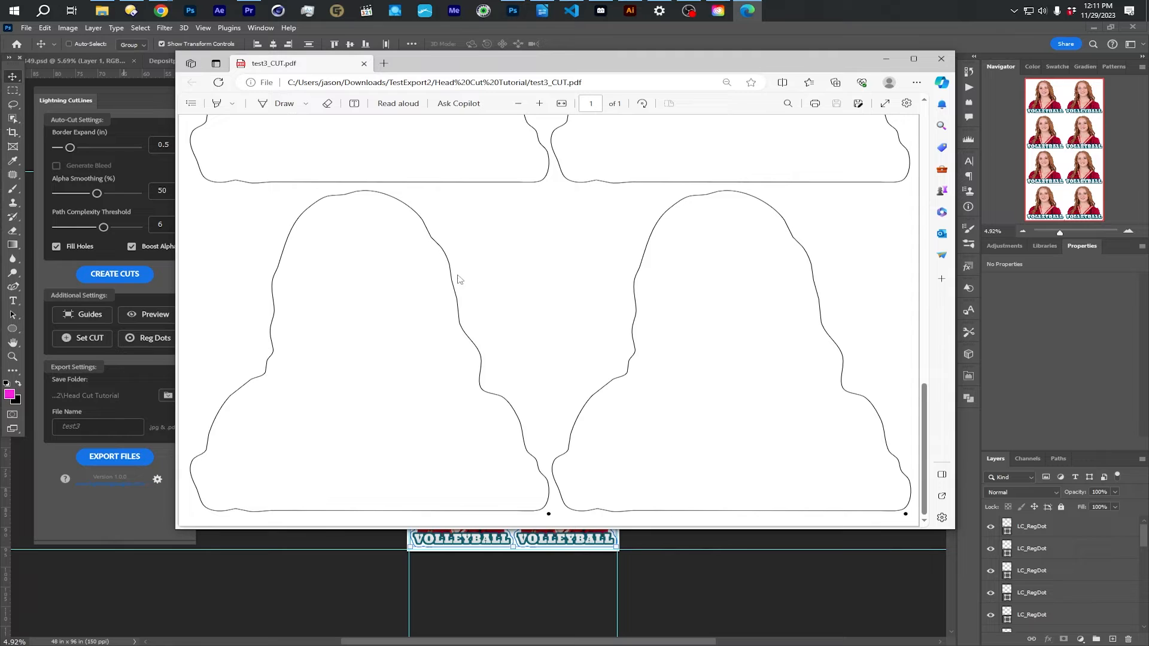
pyautogui.scroll(6, 370, 245)
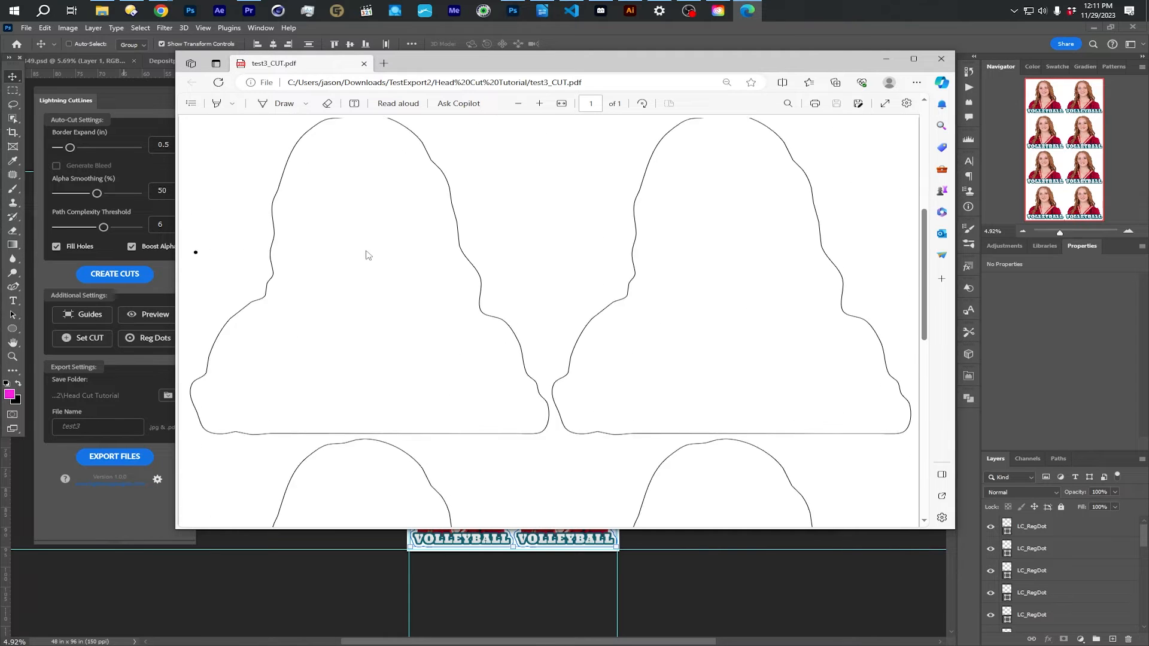
pyautogui.scroll(5, 218, 311)
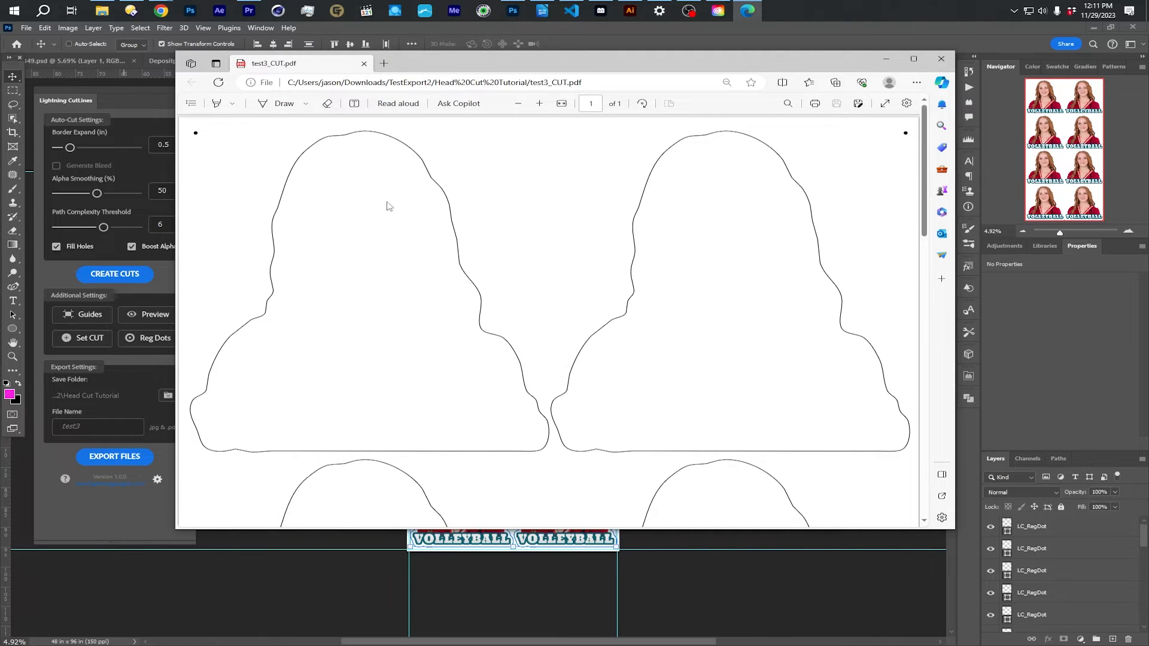
pyautogui.scroll(-5, 494, 446)
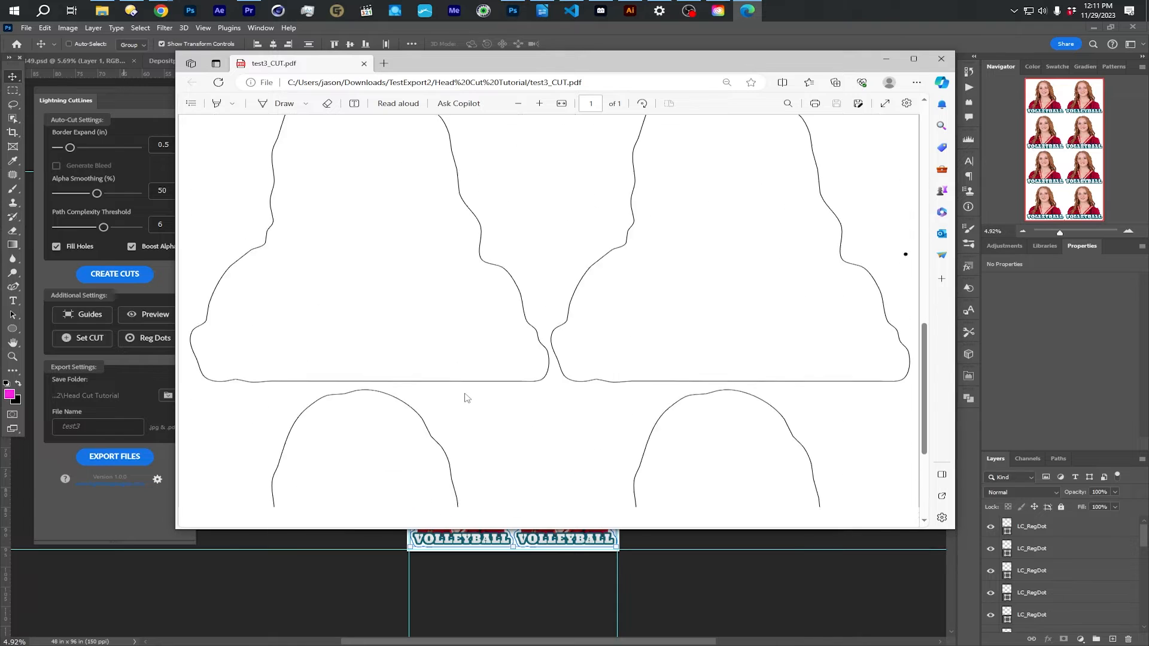
pyautogui.scroll(-4, 424, 394)
pyautogui.scroll(7, 419, 392)
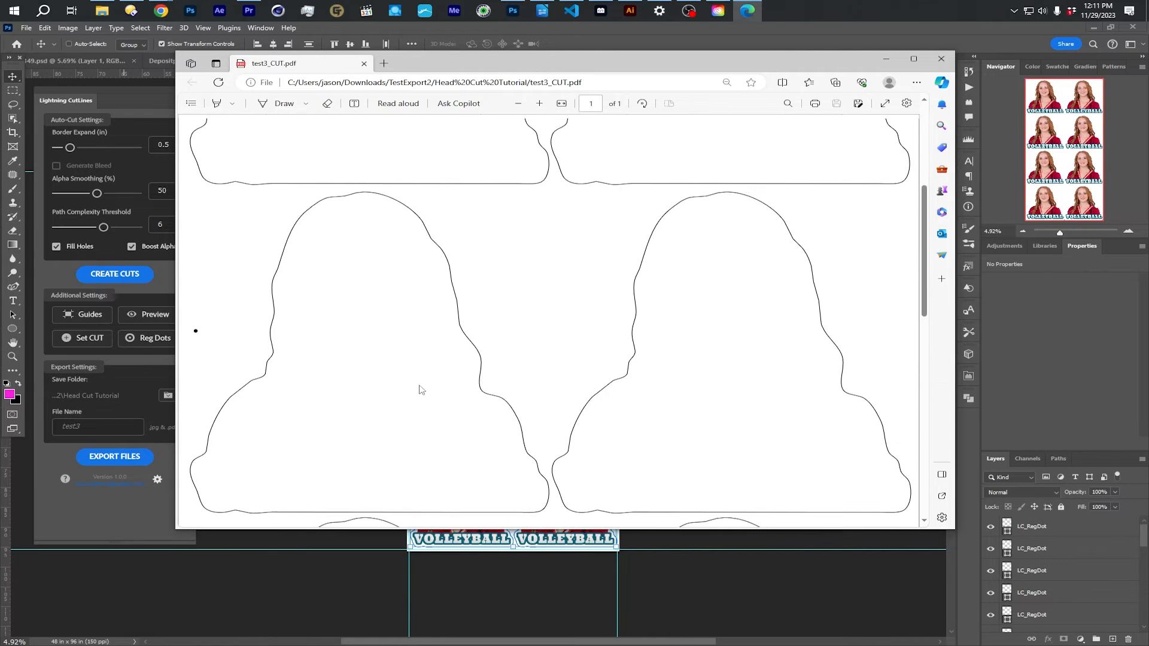
pyautogui.click(941, 59)
pyautogui.click(335, 193)
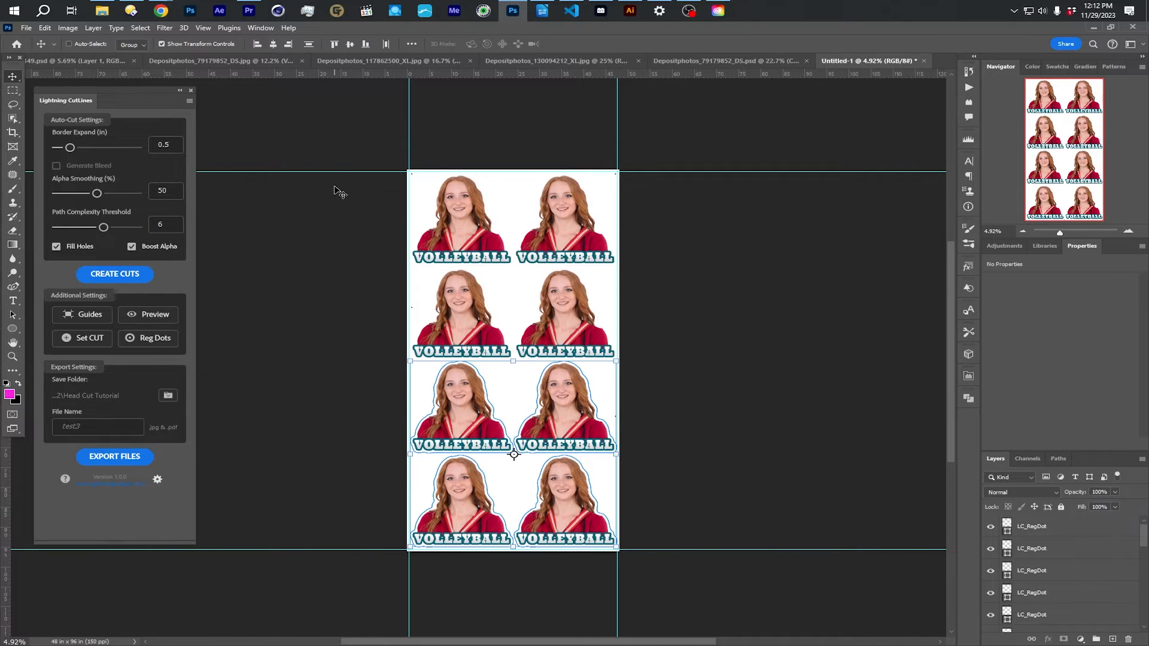
# - Switch to the Signs365 catalog in Chrome and start a Coro order from the rigid products
pyautogui.moveTo(165, 13)
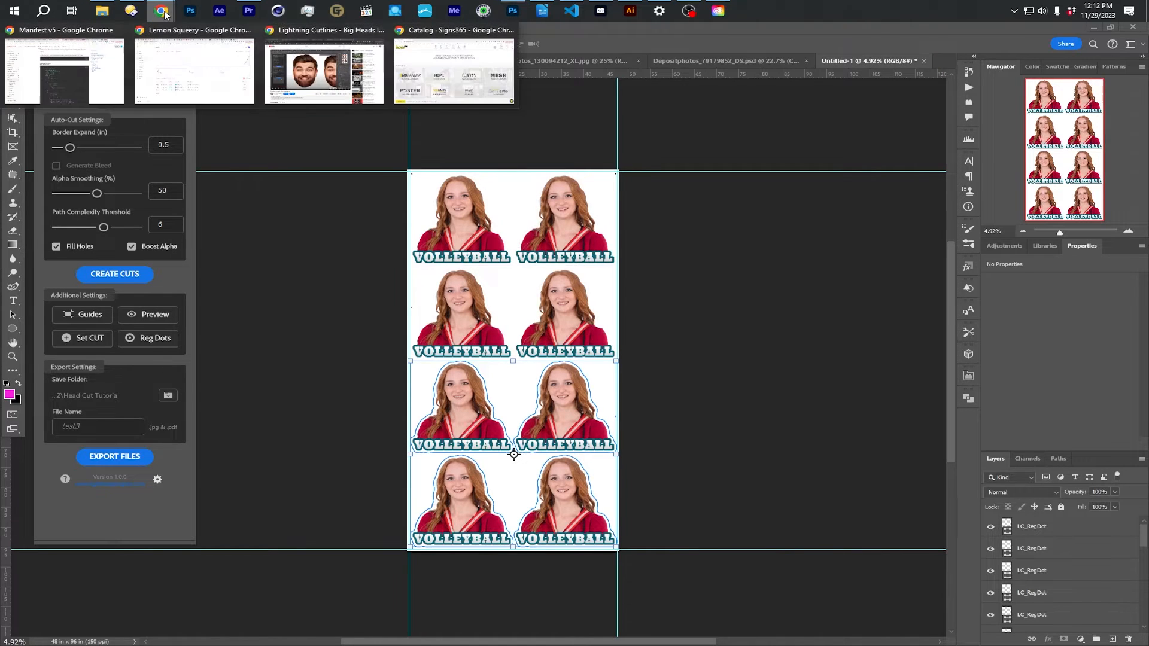
pyautogui.click(453, 69)
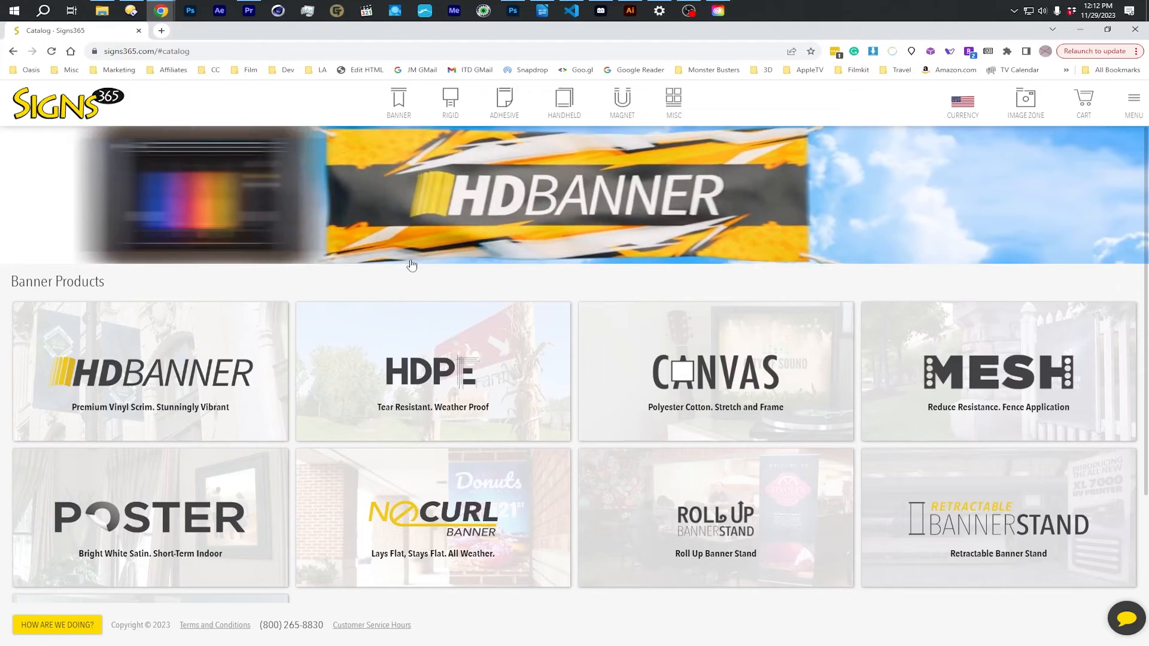
pyautogui.click(450, 99)
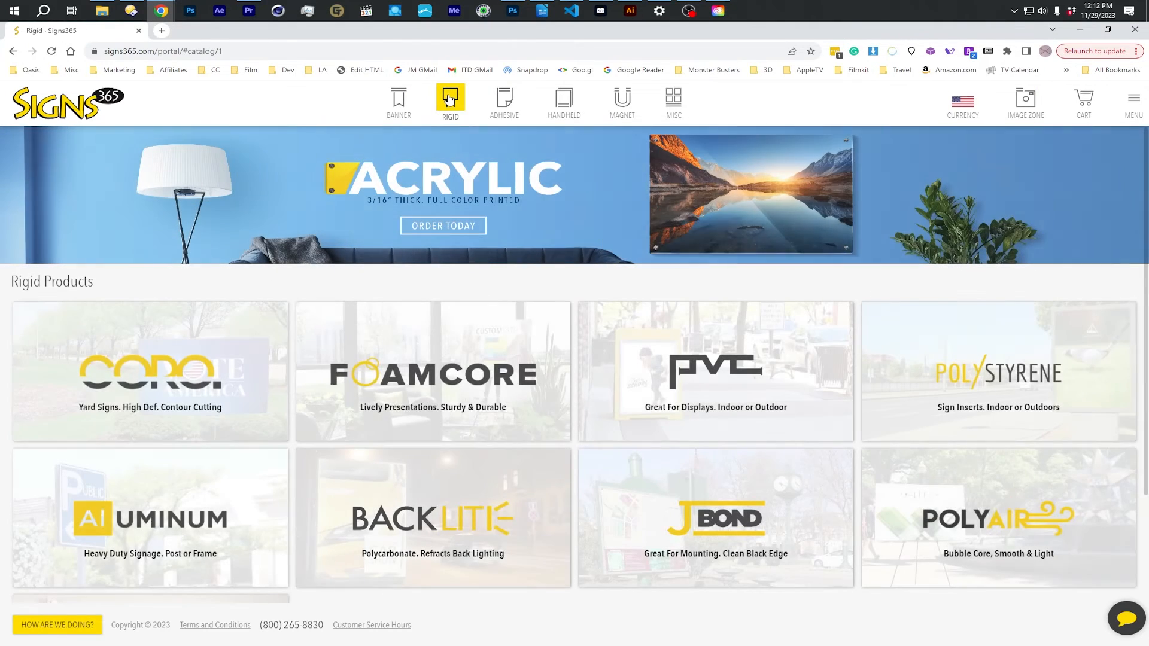
pyautogui.moveTo(203, 368)
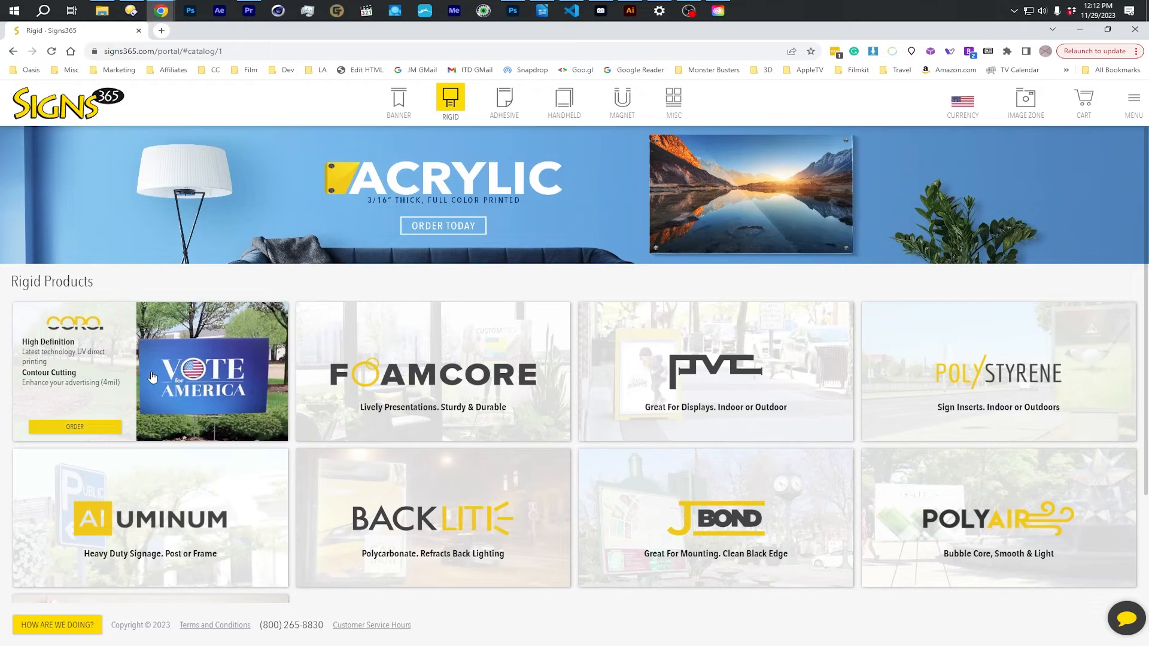
pyautogui.click(75, 426)
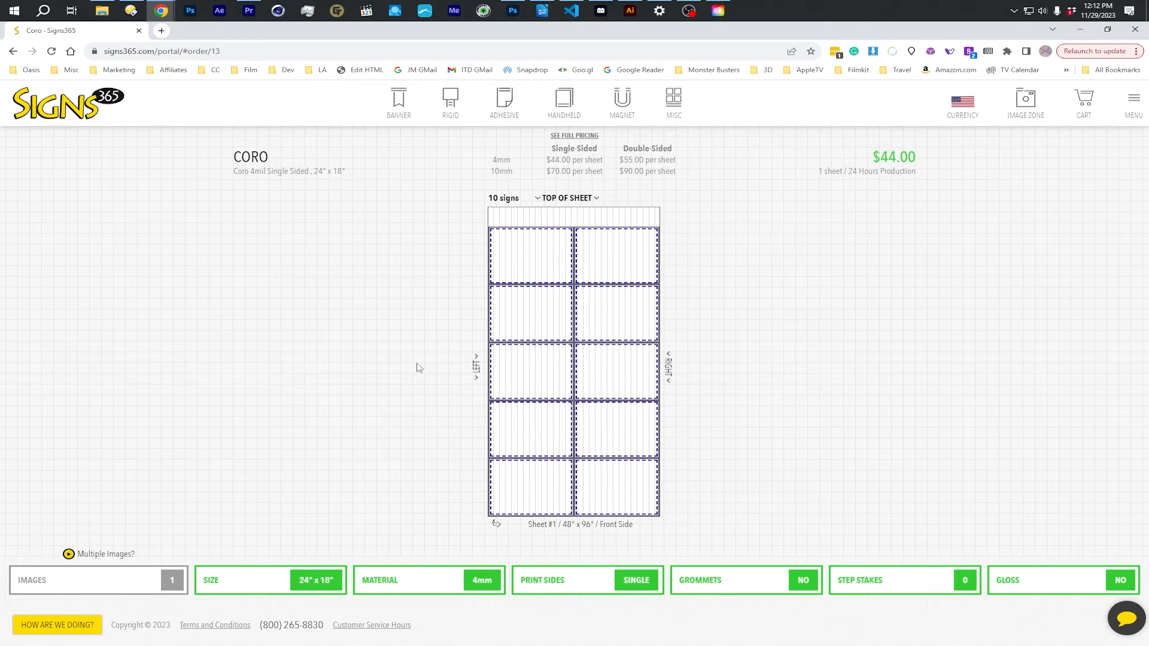
# - Set the Coro sign size to 96"x48" (1 per Sheet - rotate 90)
pyautogui.click(309, 583)
pyautogui.moveTo(340, 429); pyautogui.dragTo(344, 548)
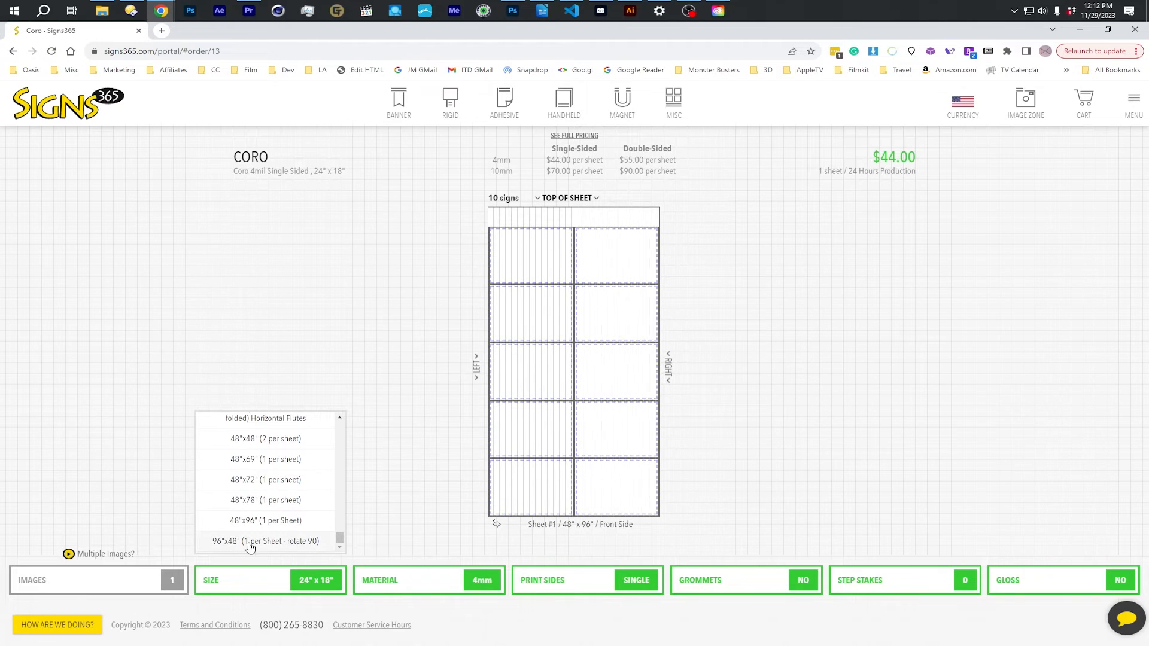
pyautogui.click(293, 544)
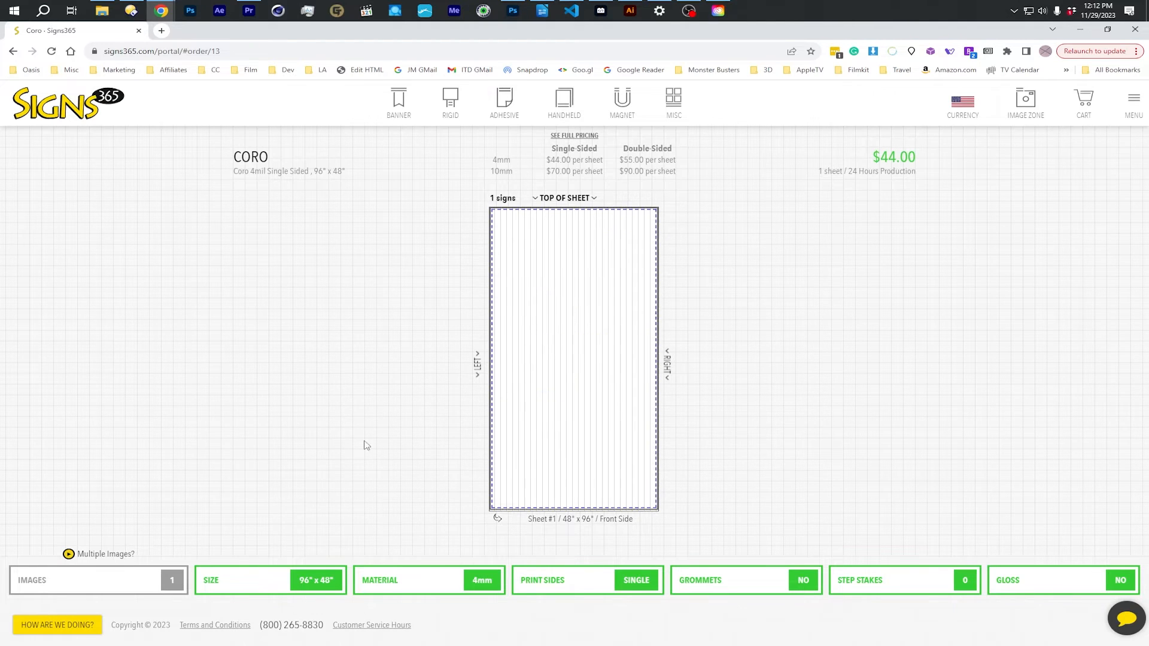
# - Set the Coro sign size to 48"x96" (1 per Sheet)
pyautogui.click(318, 591)
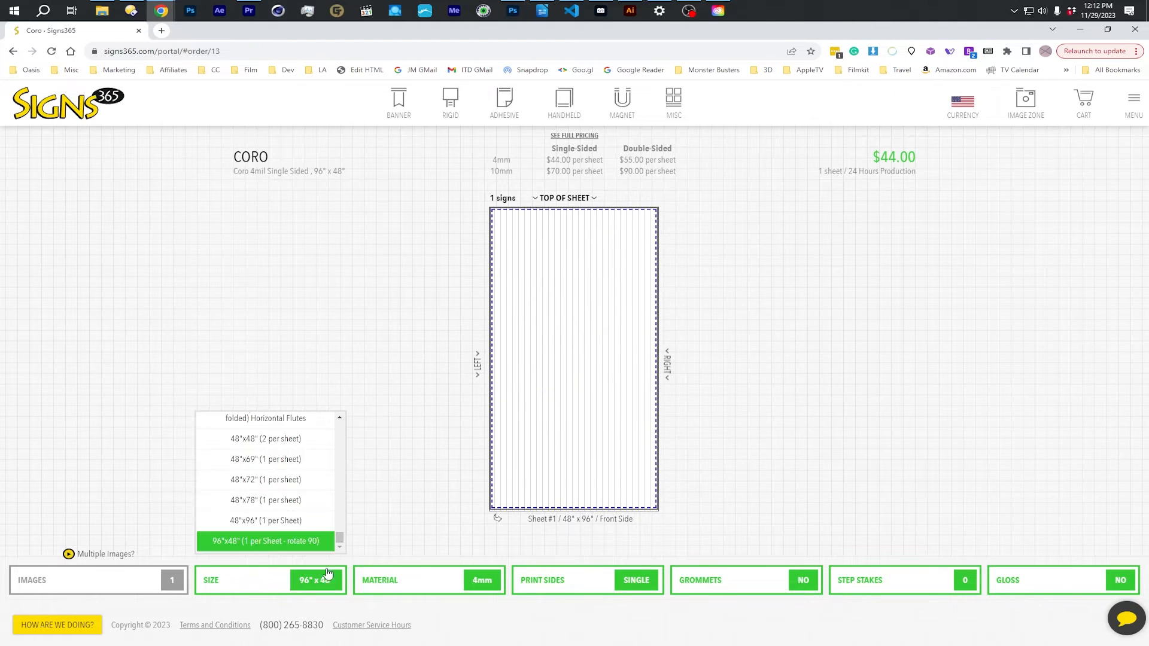
pyautogui.click(254, 522)
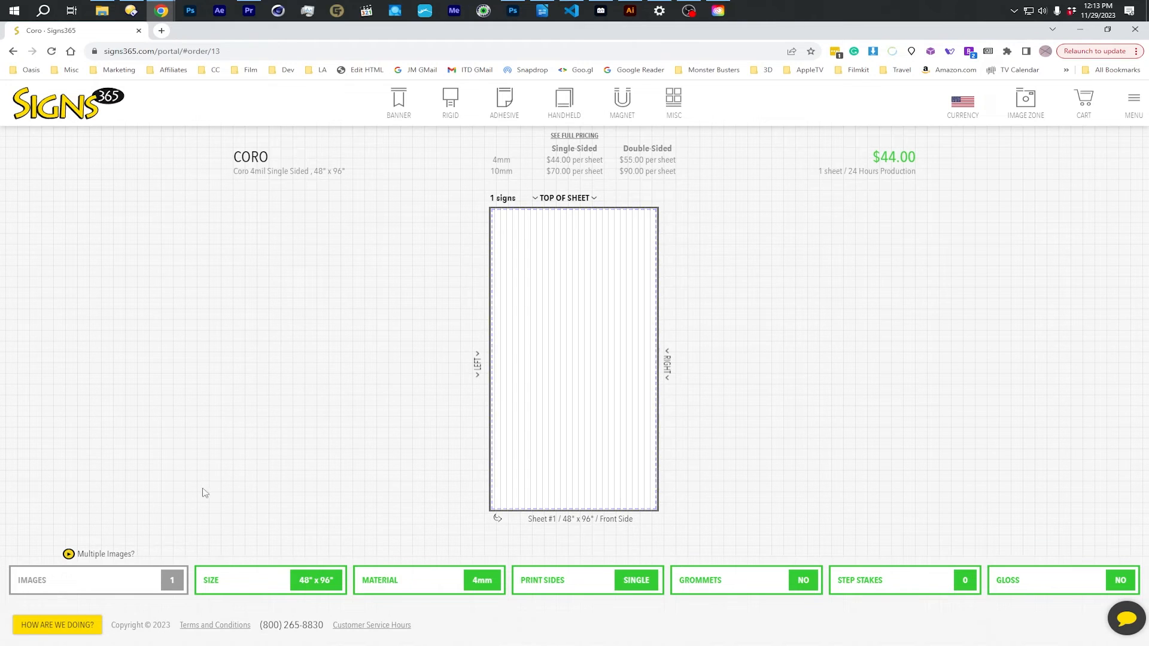
# - Upload test3_ART.jpg to the Image Zone and assign it as the front image of item #1
pyautogui.click(112, 583)
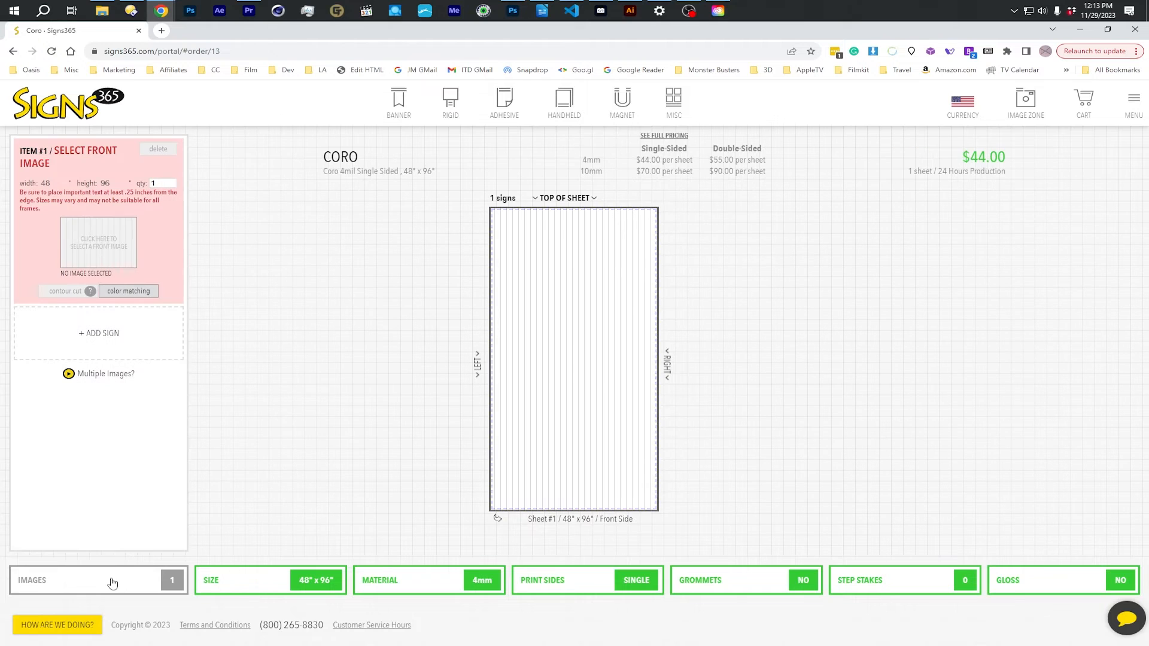
pyautogui.click(93, 246)
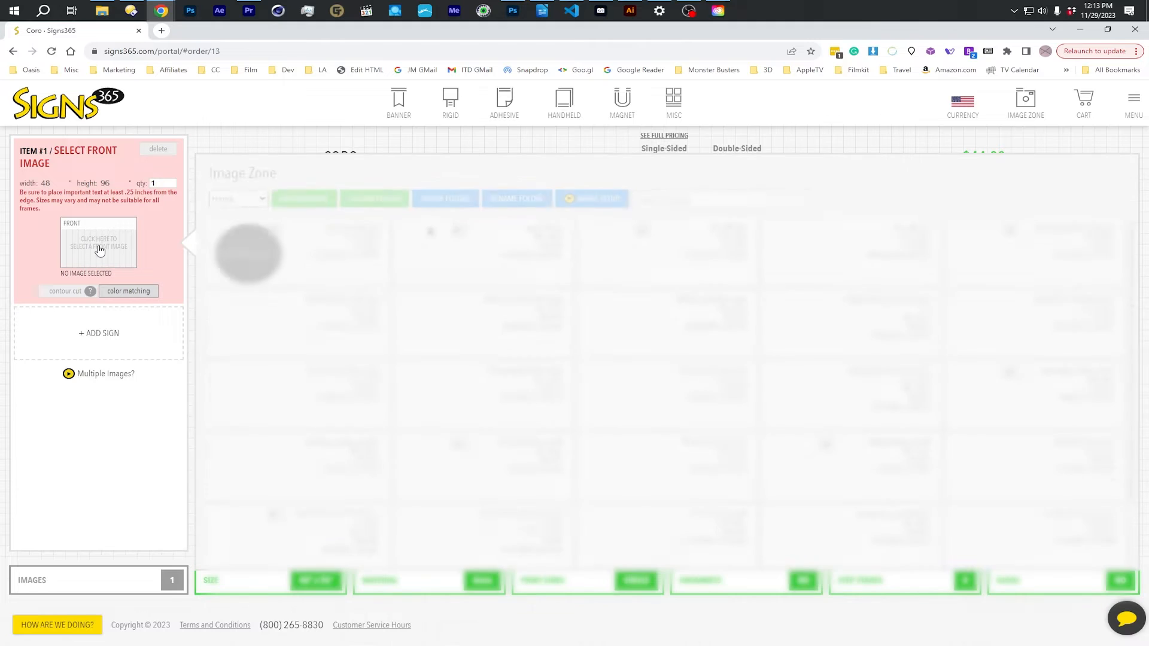
pyautogui.click(286, 199)
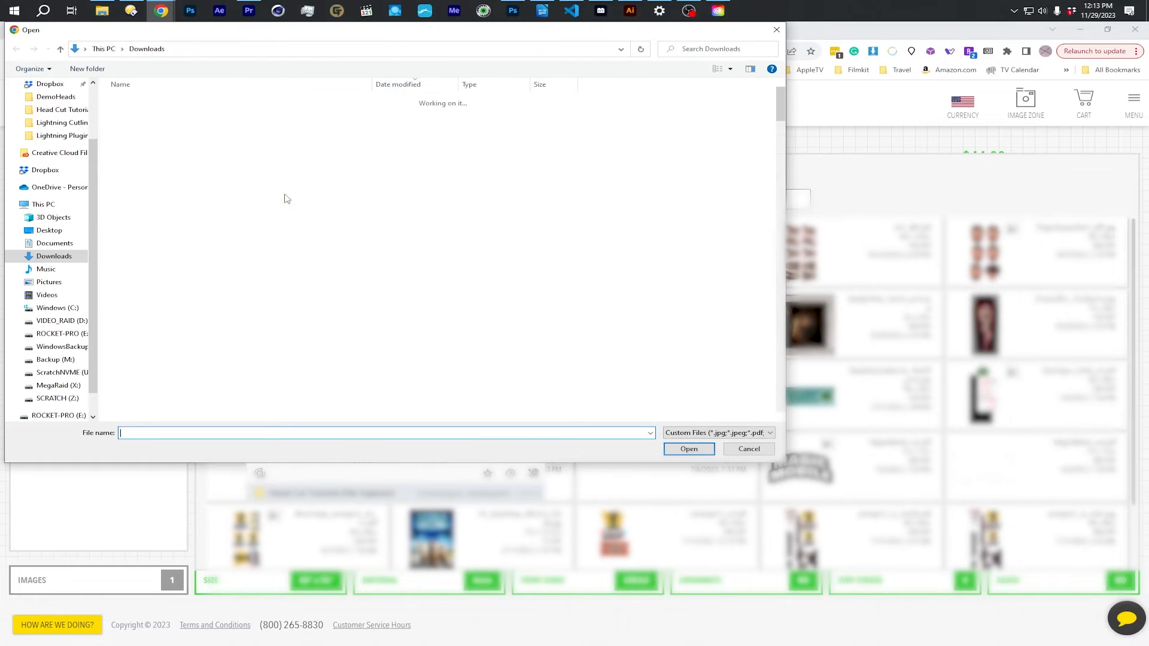
pyautogui.click(671, 447)
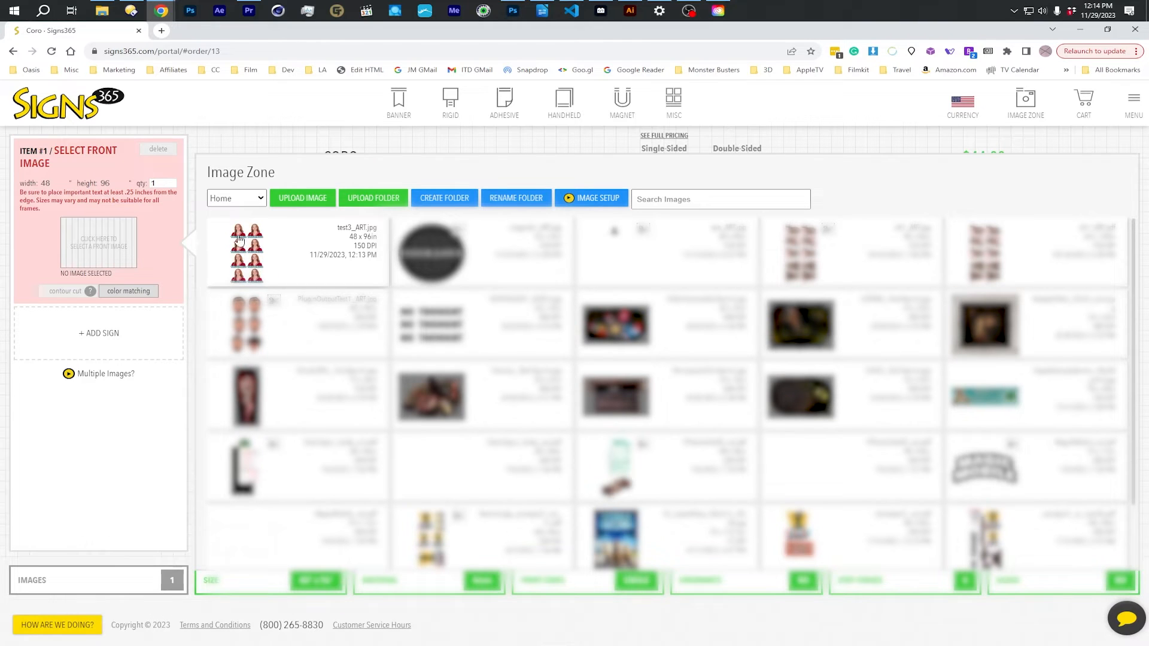
pyautogui.click(245, 244)
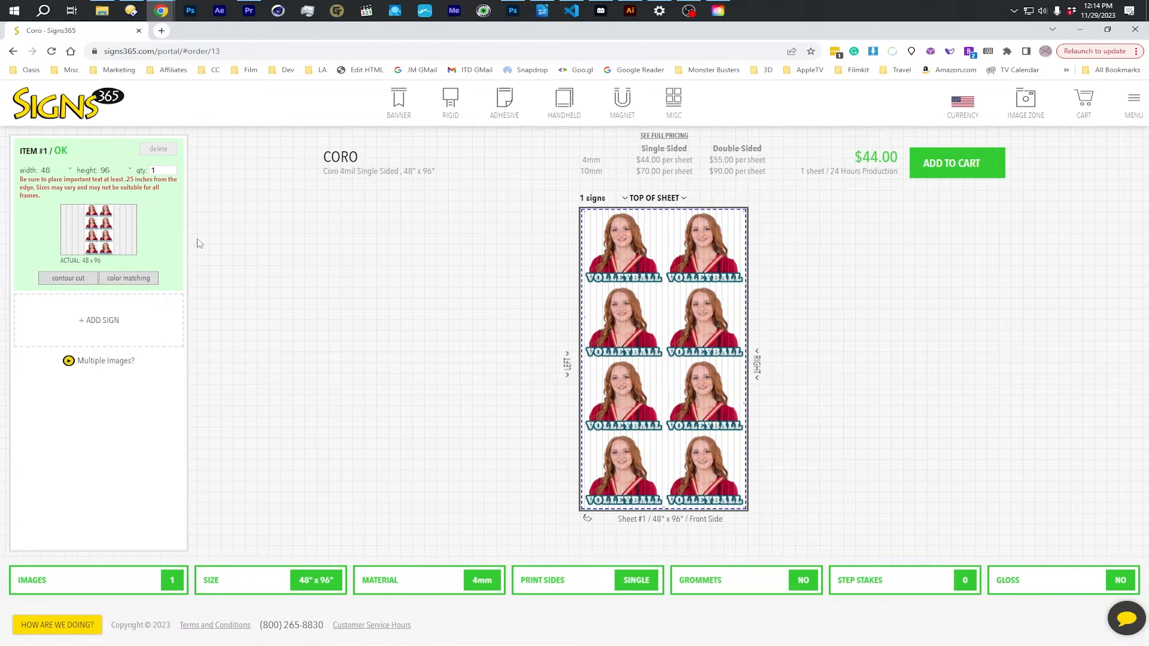
# - Attach test3_CUT.pdf as item #1's contour cut file and review the order's warning
pyautogui.click(69, 278)
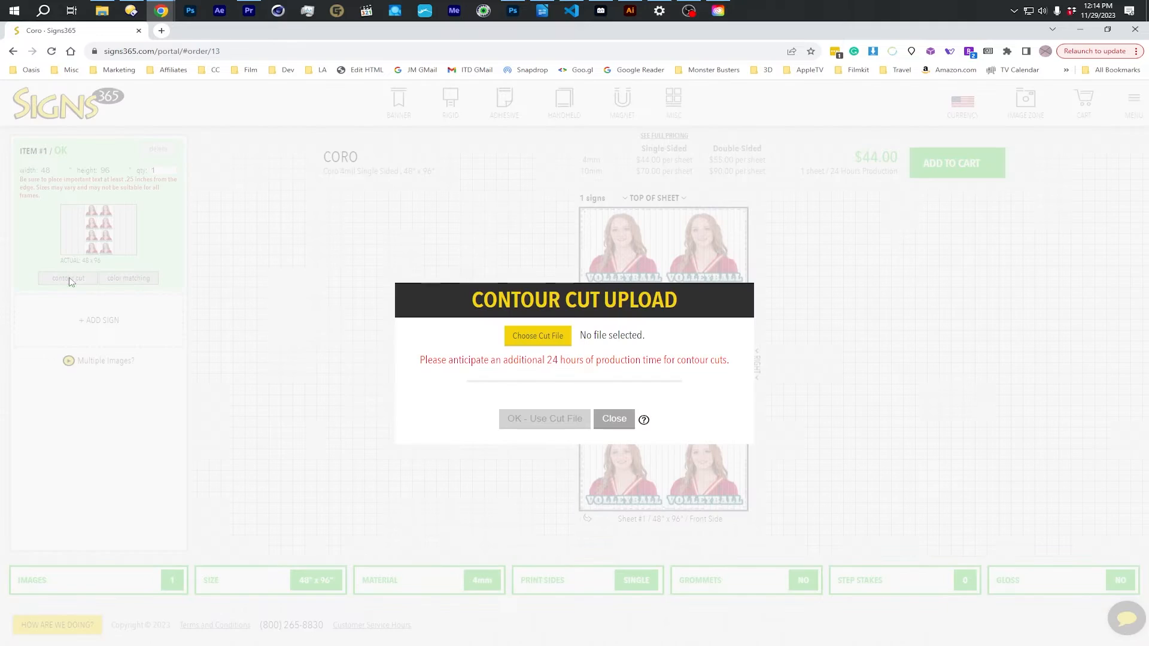
pyautogui.click(539, 337)
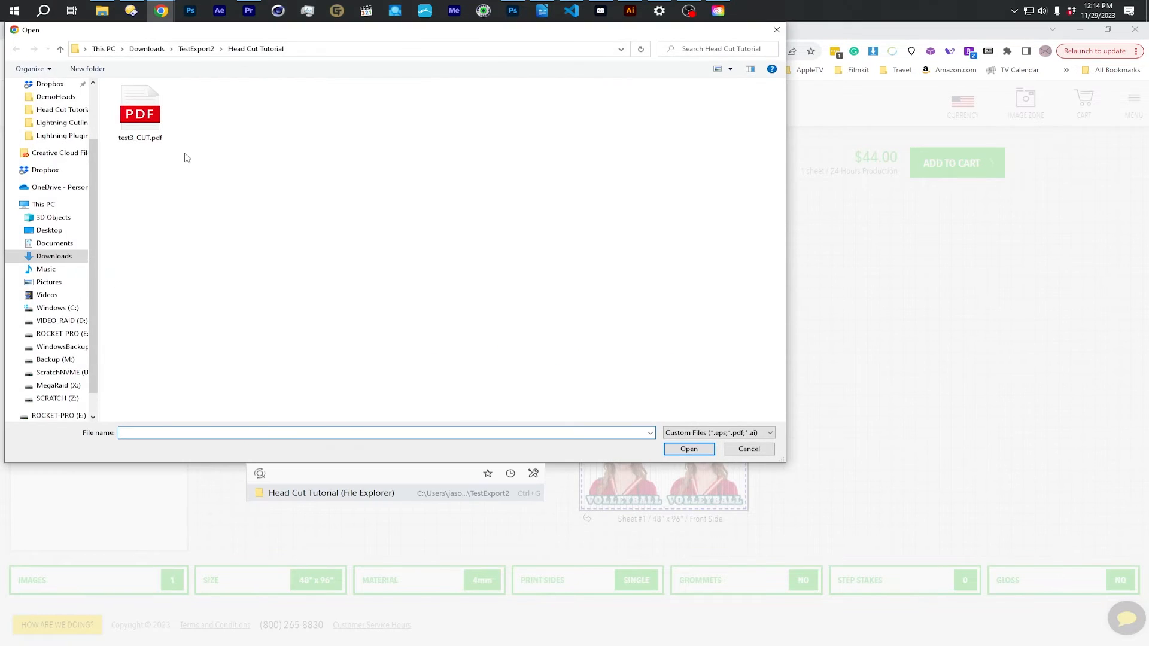
pyautogui.click(154, 126)
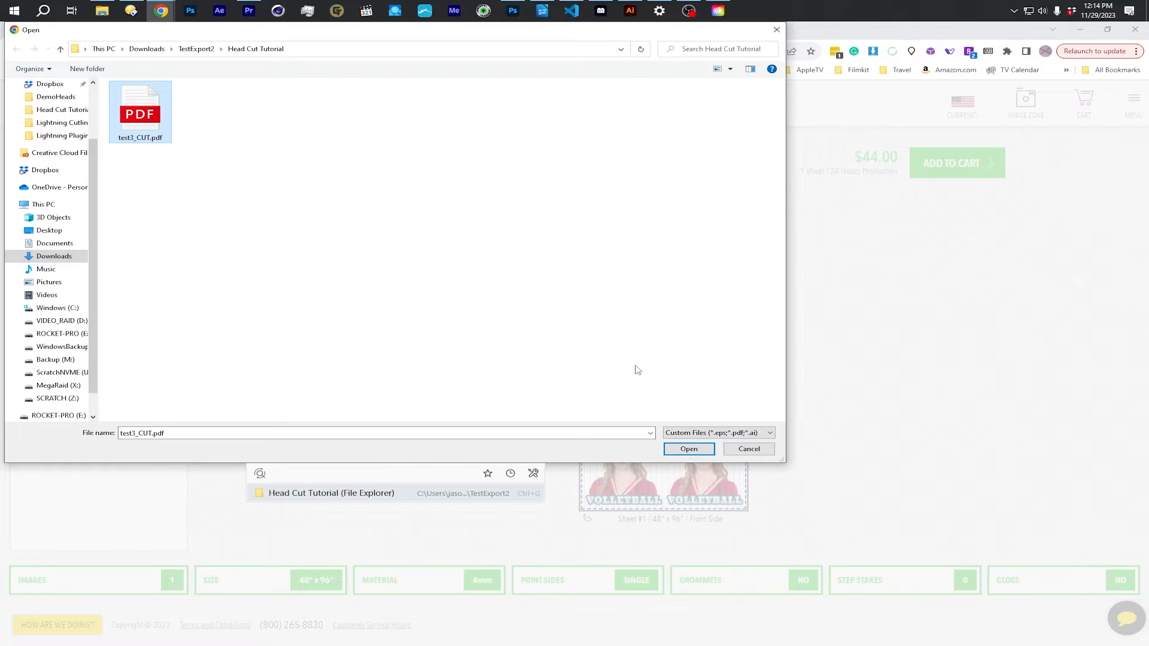
pyautogui.click(702, 451)
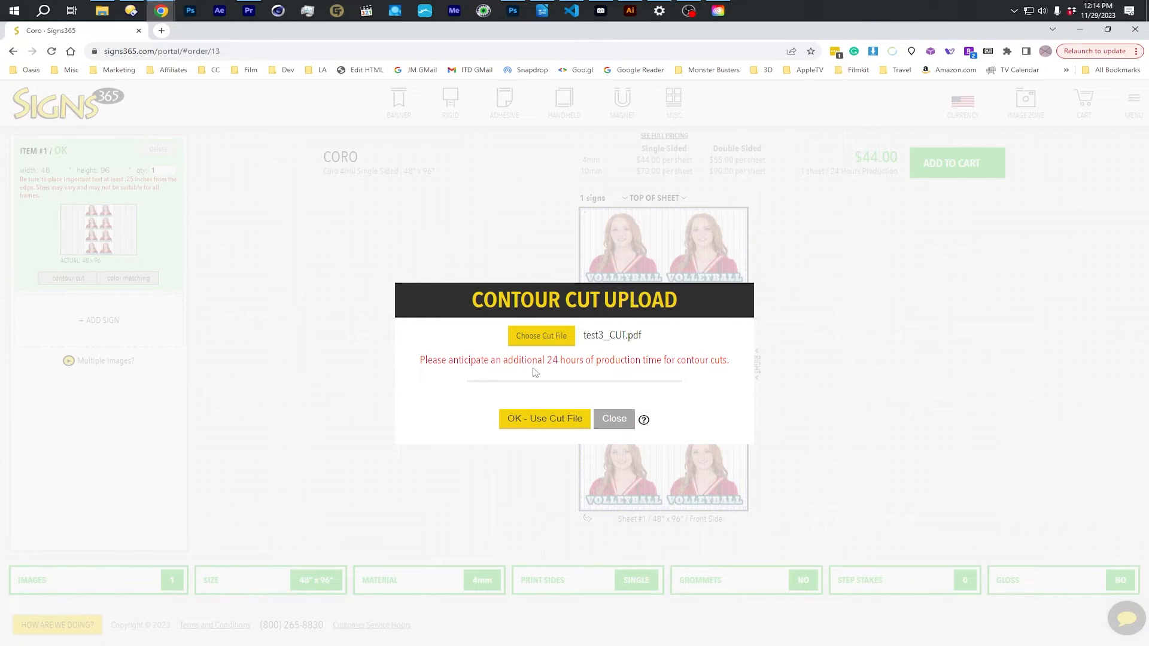
pyautogui.click(557, 421)
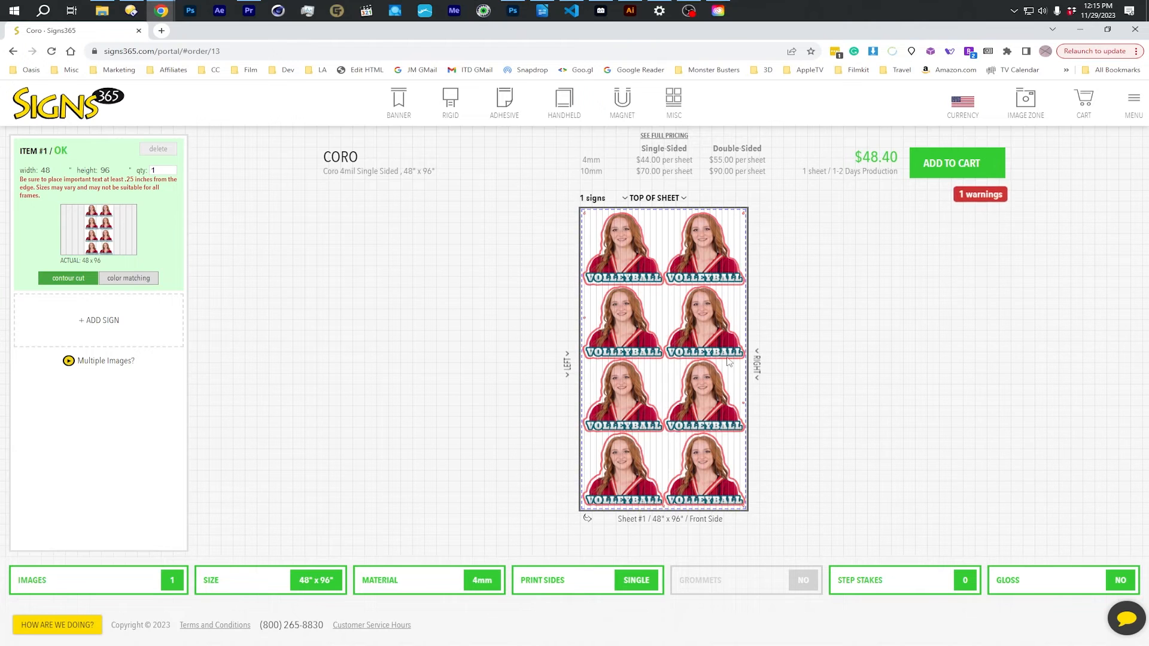
pyautogui.click(980, 196)
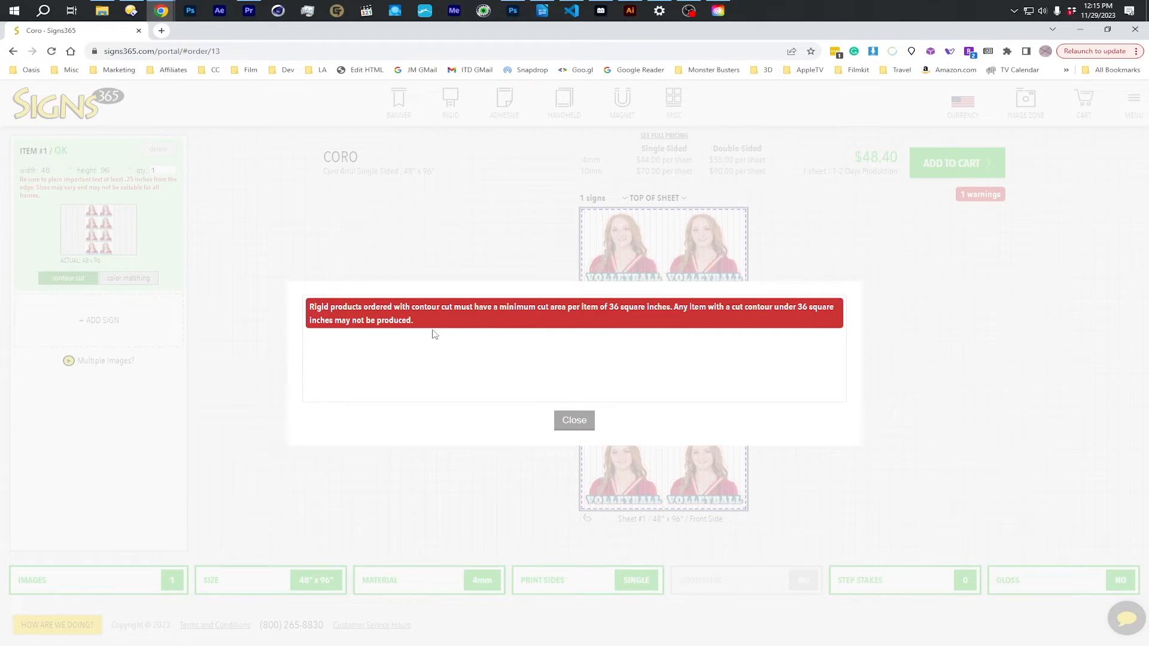
pyautogui.click(574, 420)
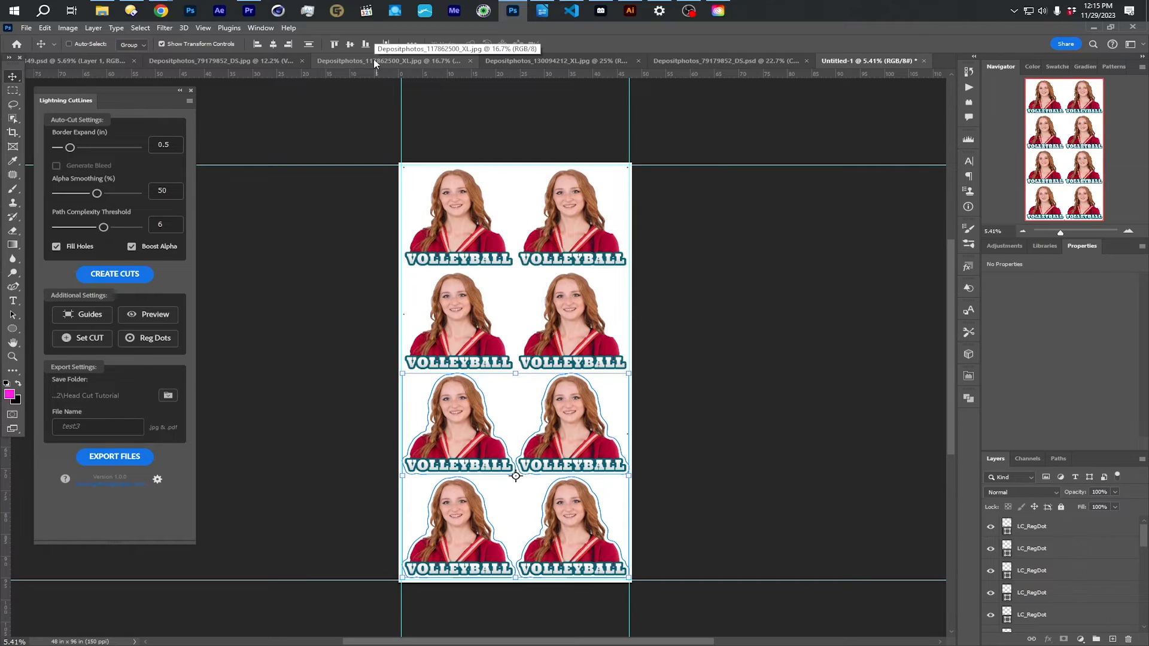
# - In Depositphotos_117862500_XL.jpg, set the Object Selection Tool's overlay option to Never Show Overlay
pyautogui.click(375, 62)
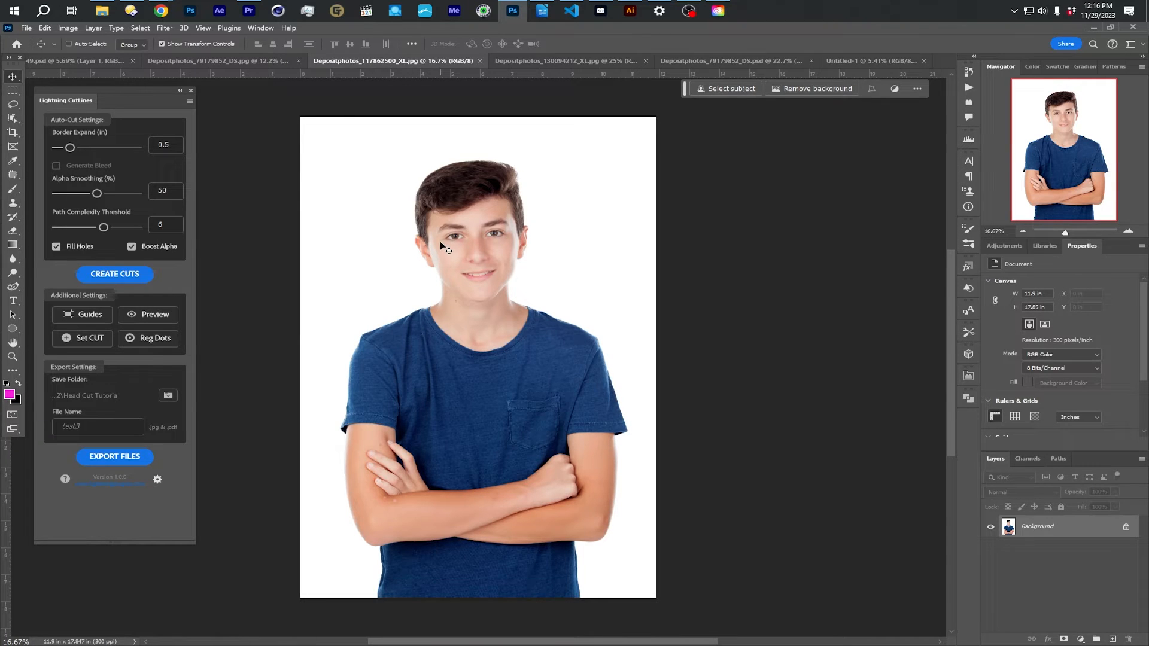
pyautogui.scroll(2, 440, 242)
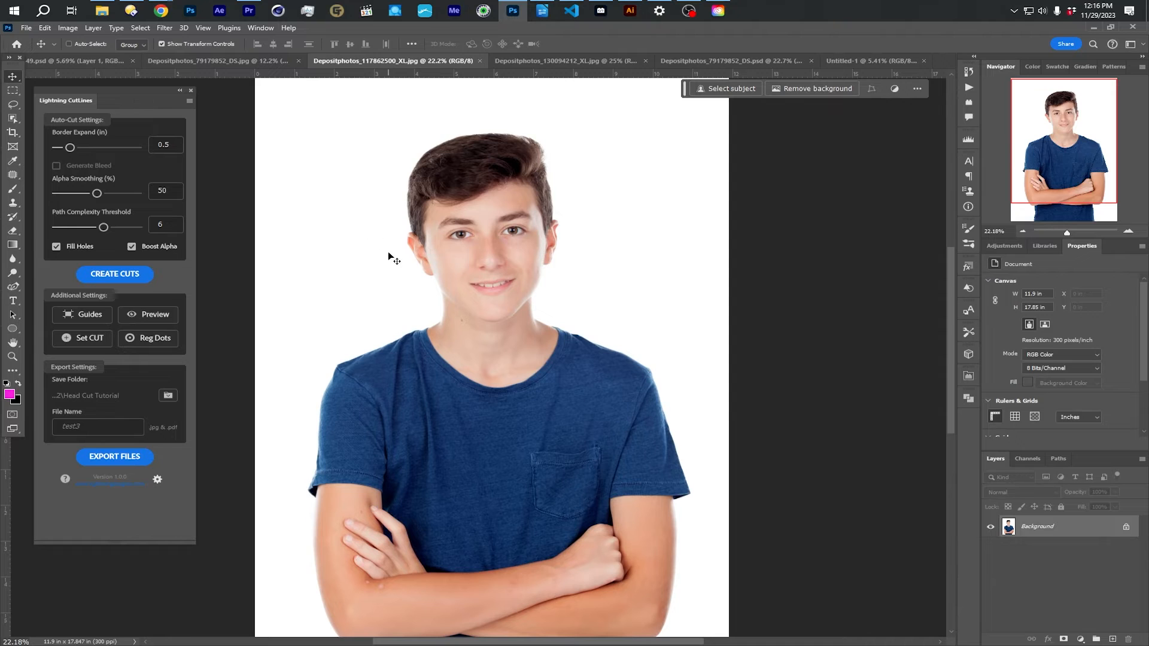
pyautogui.click(16, 124)
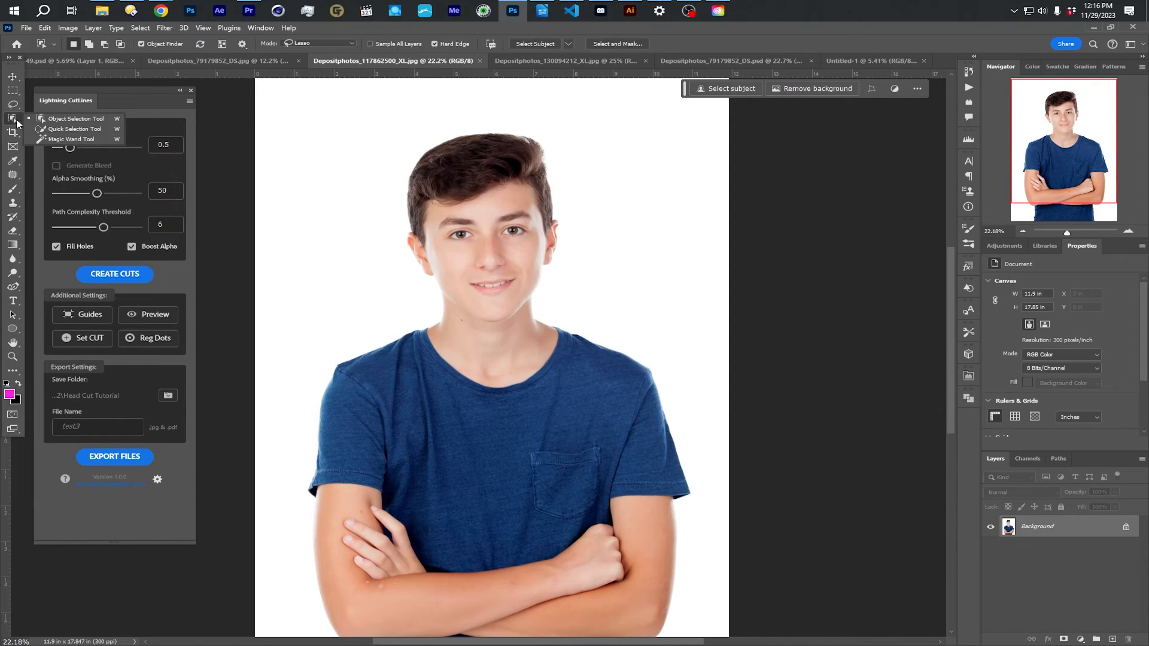
pyautogui.click(72, 119)
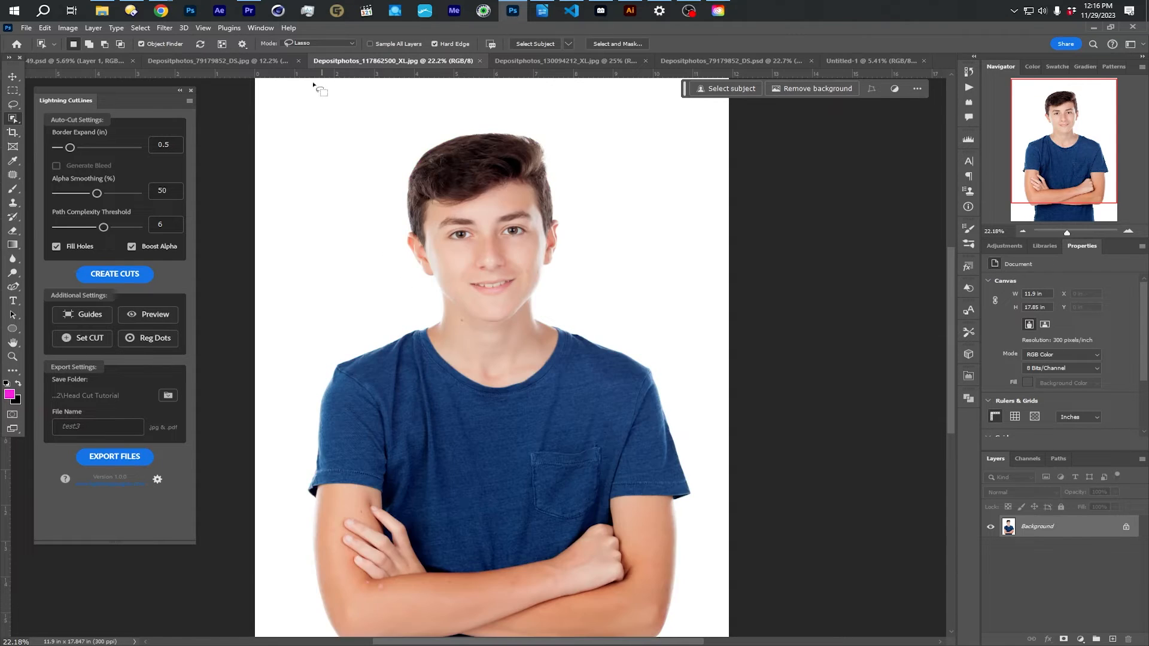
pyautogui.click(242, 44)
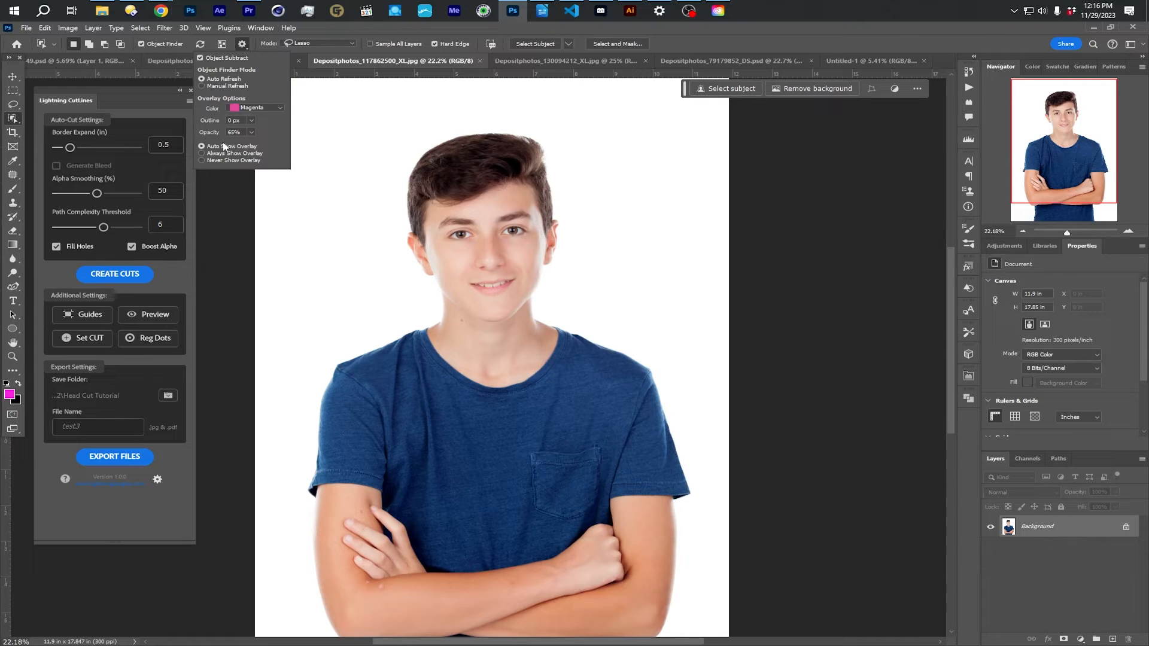
pyautogui.click(210, 161)
pyautogui.click(355, 194)
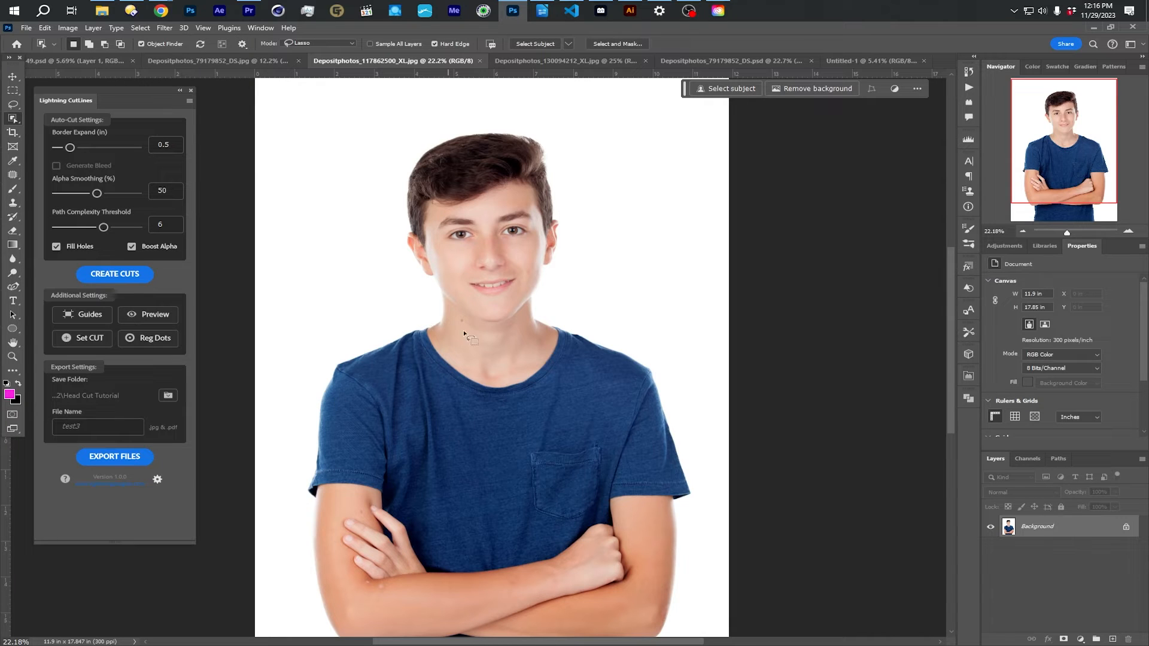
pyautogui.click(242, 45)
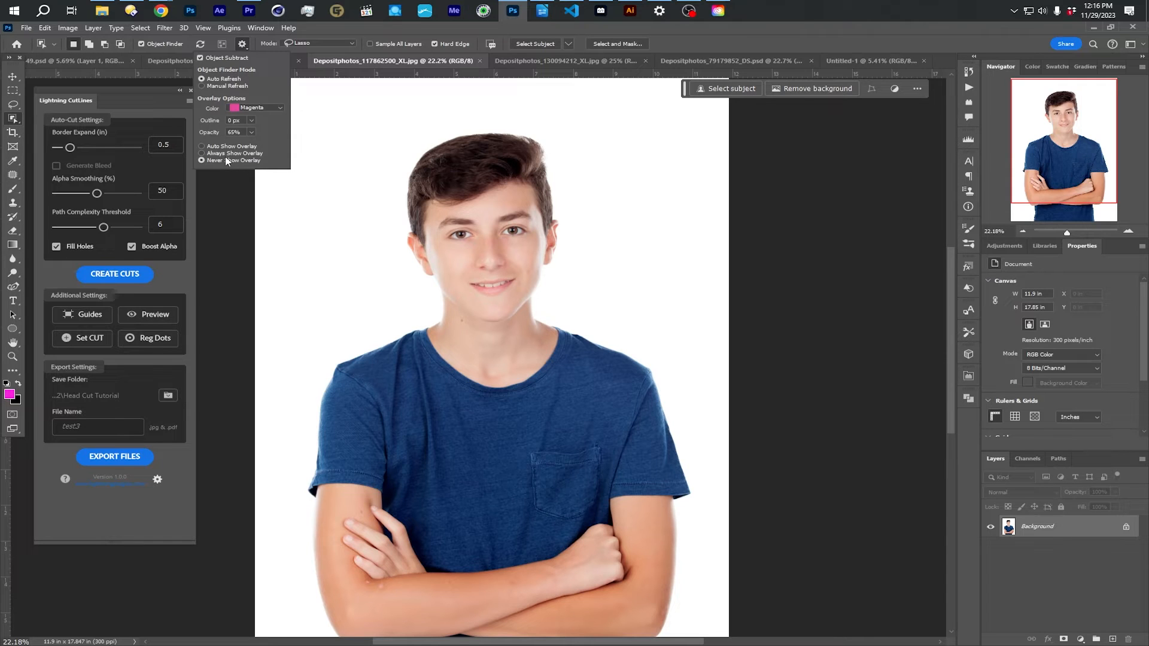
pyautogui.click(356, 196)
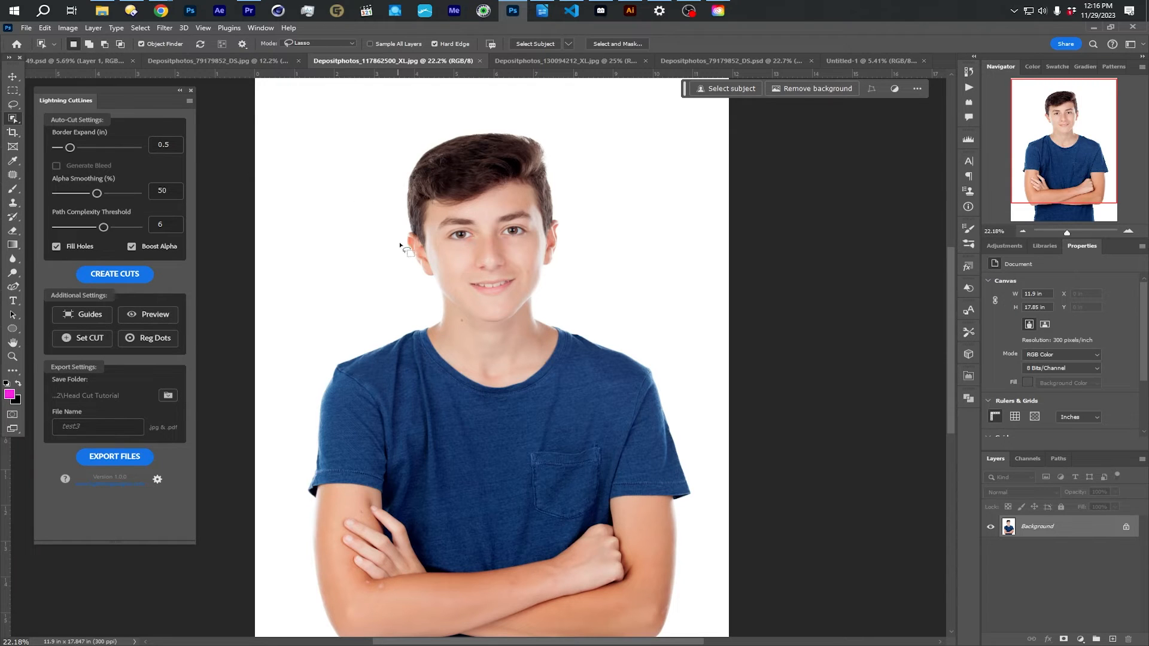
# - Select the boy's head and hair with the Object Selection Tool in Rectangle mode
pyautogui.click(328, 45)
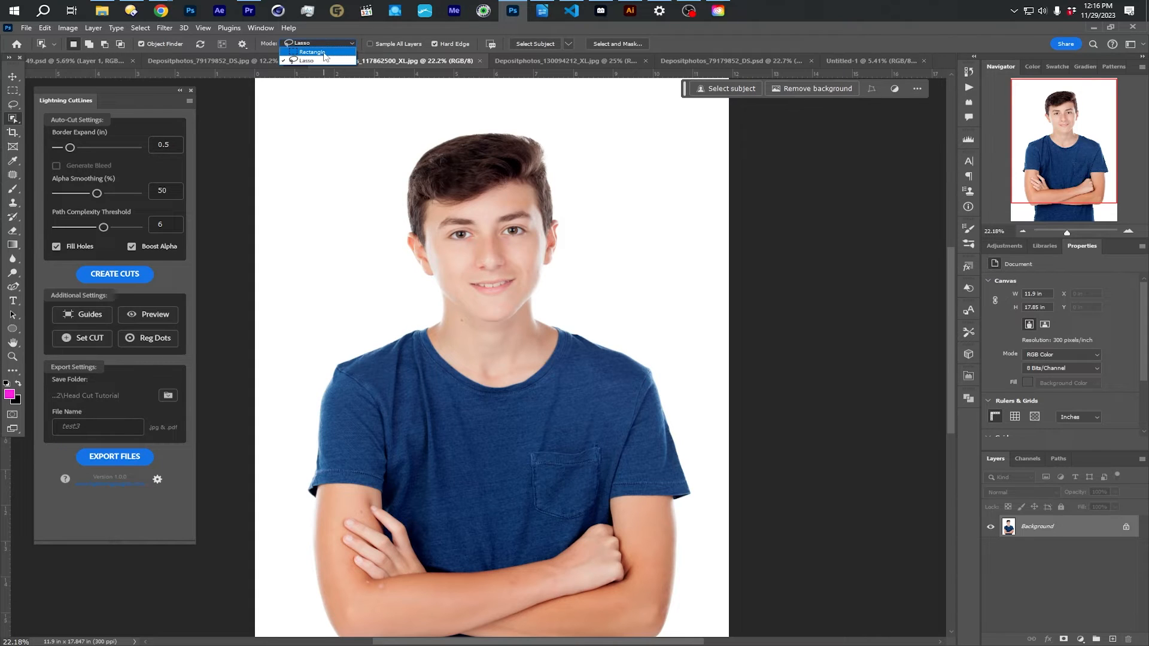
pyautogui.click(325, 52)
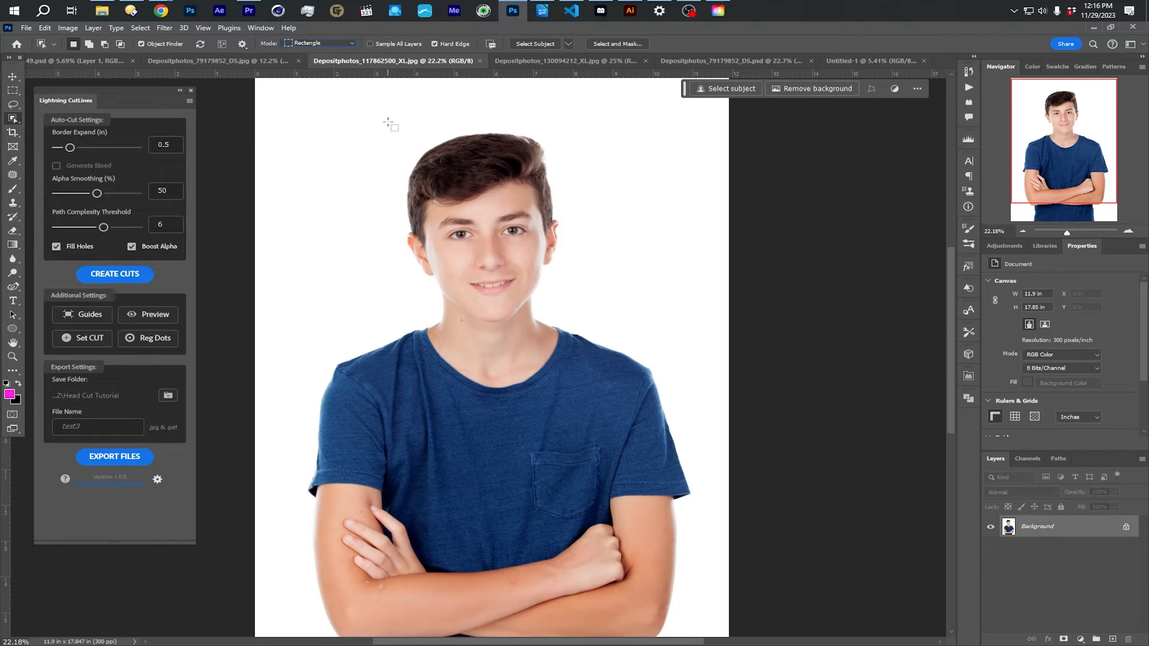
pyautogui.moveTo(384, 122); pyautogui.dragTo(607, 362)
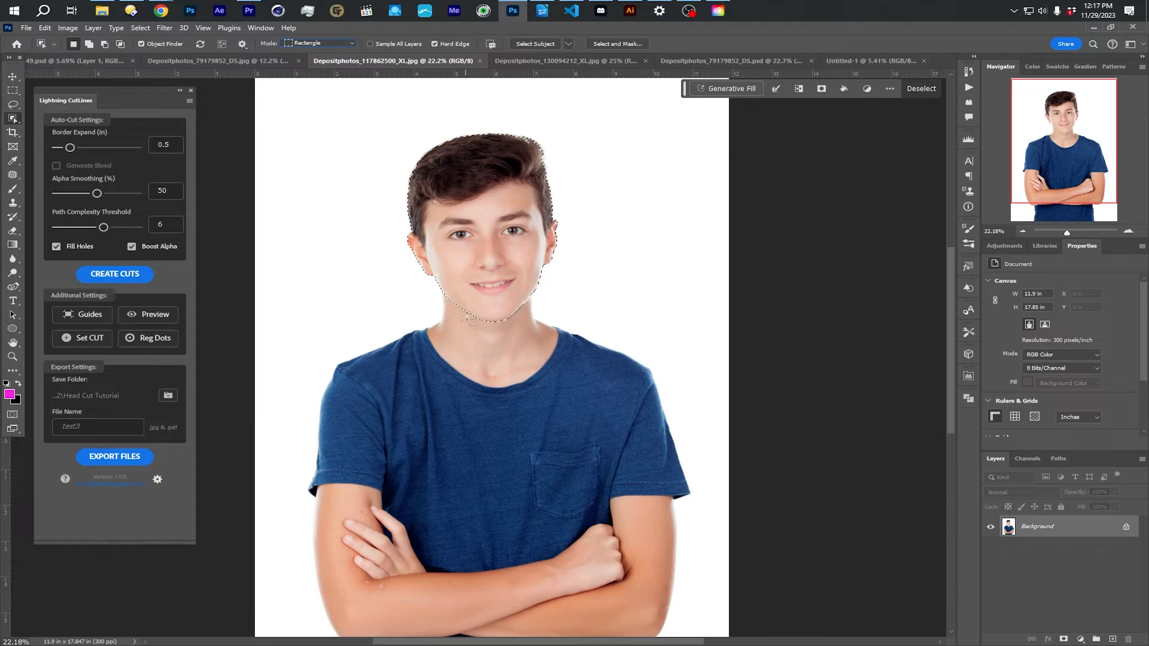
# - Select the boy's head and hair with the Object Selection Tool in Lasso mode and turn the selection into a layer mask
pyautogui.click(323, 43)
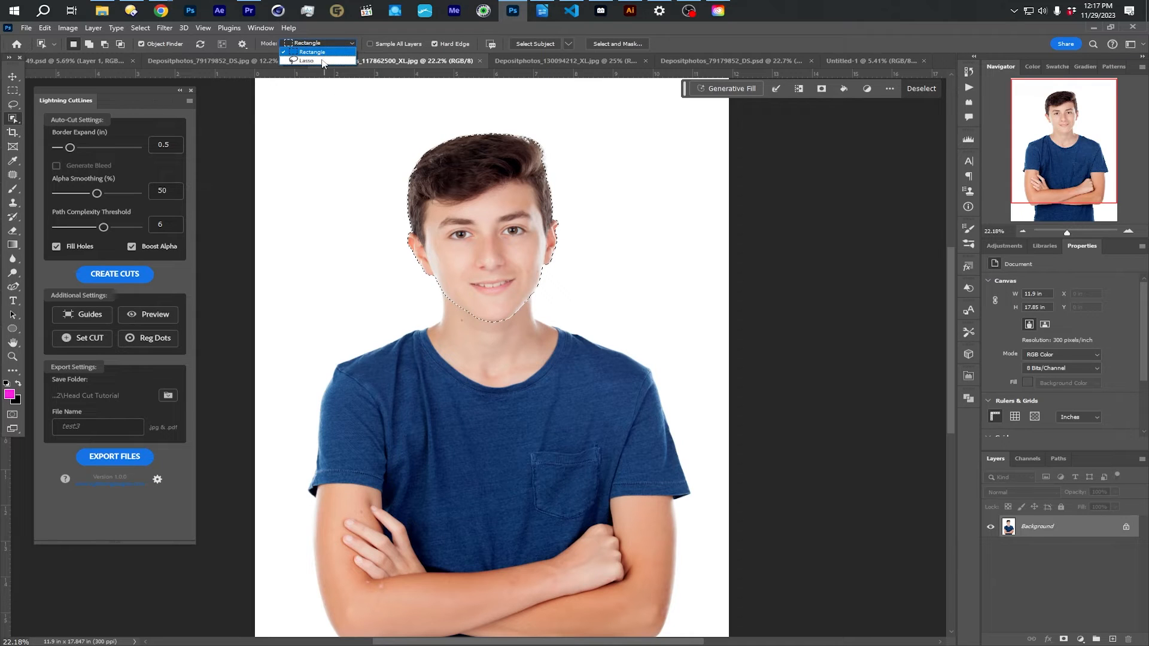
pyautogui.click(308, 61)
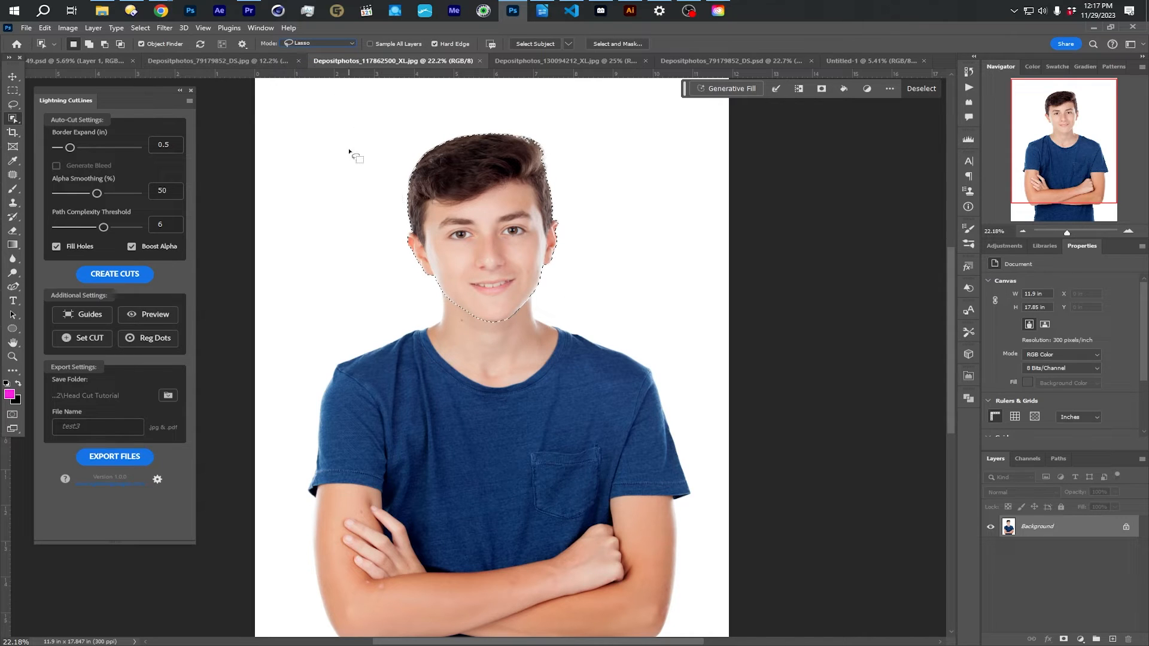
pyautogui.moveTo(394, 169)
pyautogui.mouseDown()
pyautogui.moveTo(402, 232)
pyautogui.moveTo(477, 321)
pyautogui.moveTo(509, 318)
pyautogui.moveTo(569, 256)
pyautogui.moveTo(572, 213)
pyautogui.moveTo(554, 146)
pyautogui.moveTo(519, 125)
pyautogui.moveTo(414, 154)
pyautogui.moveTo(393, 173)
pyautogui.mouseUp()
pyautogui.click(1063, 640)
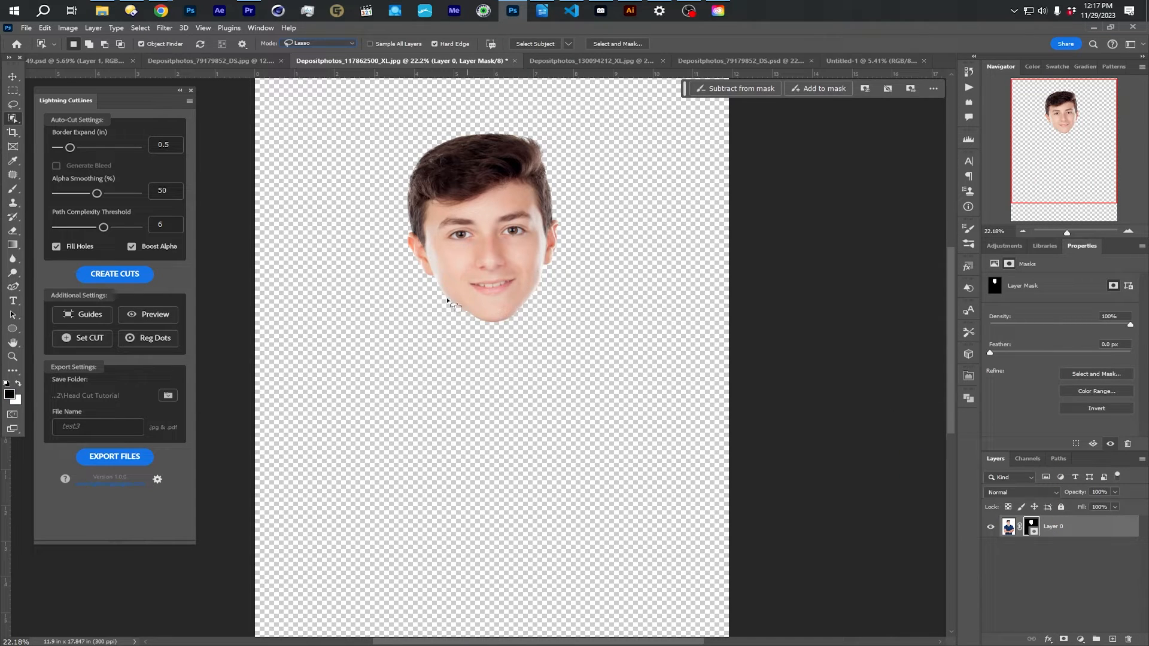
# - Run the Object Select Head action from the HeadCut Actions set and stop it at its message
pyautogui.click(969, 89)
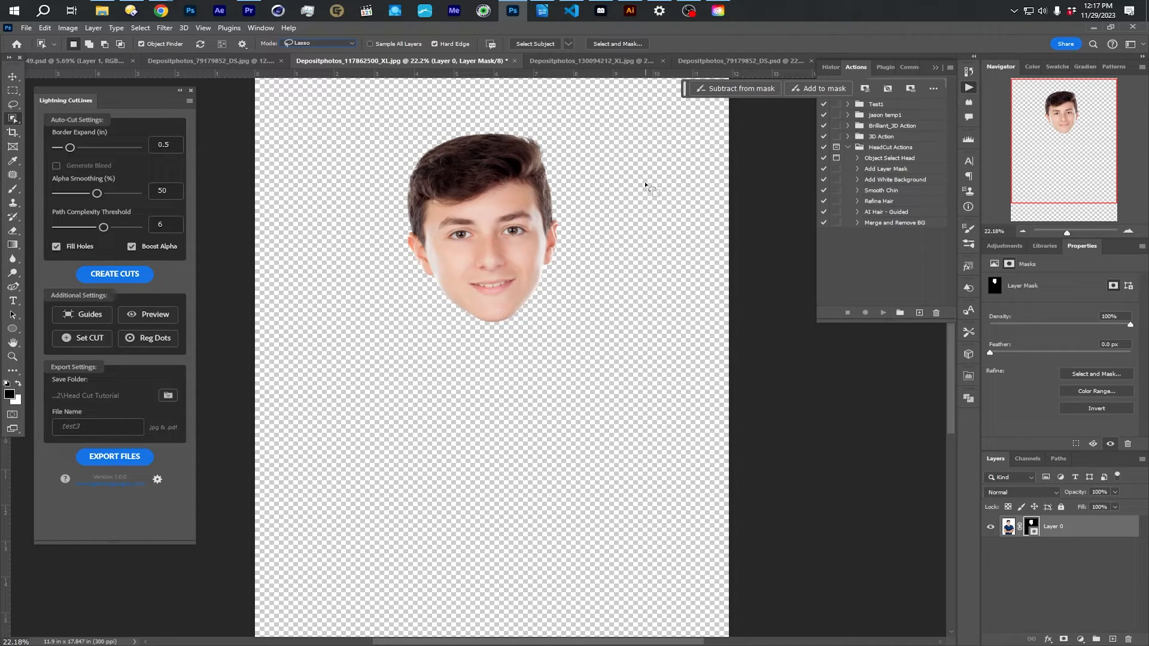
pyautogui.click(887, 160)
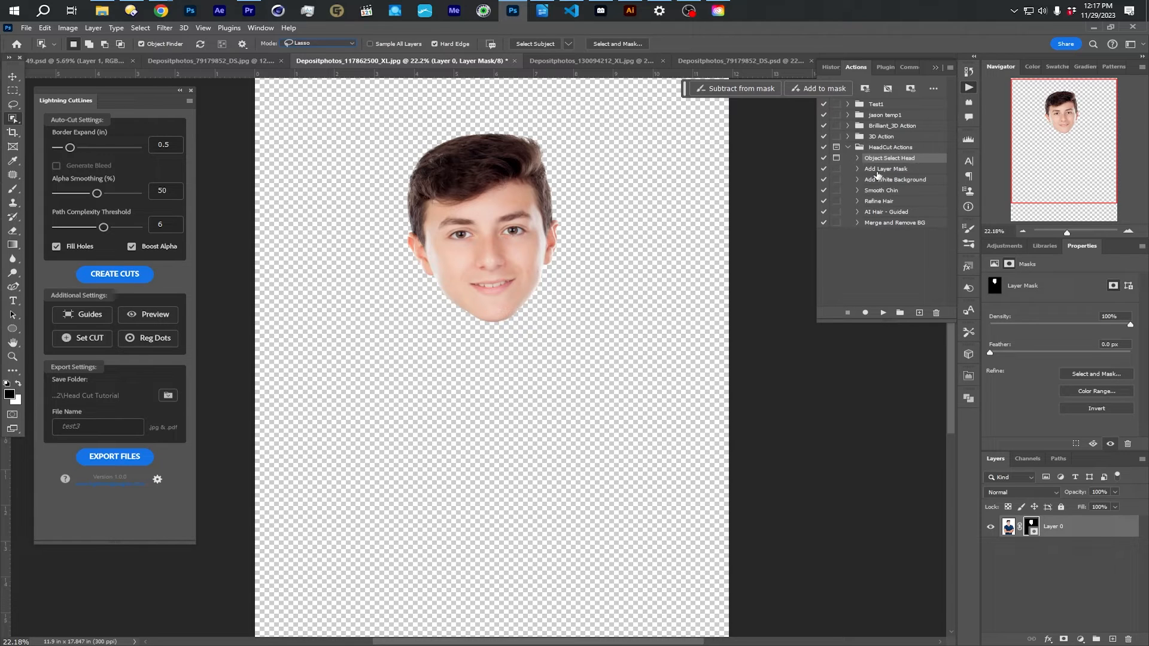
pyautogui.click(883, 312)
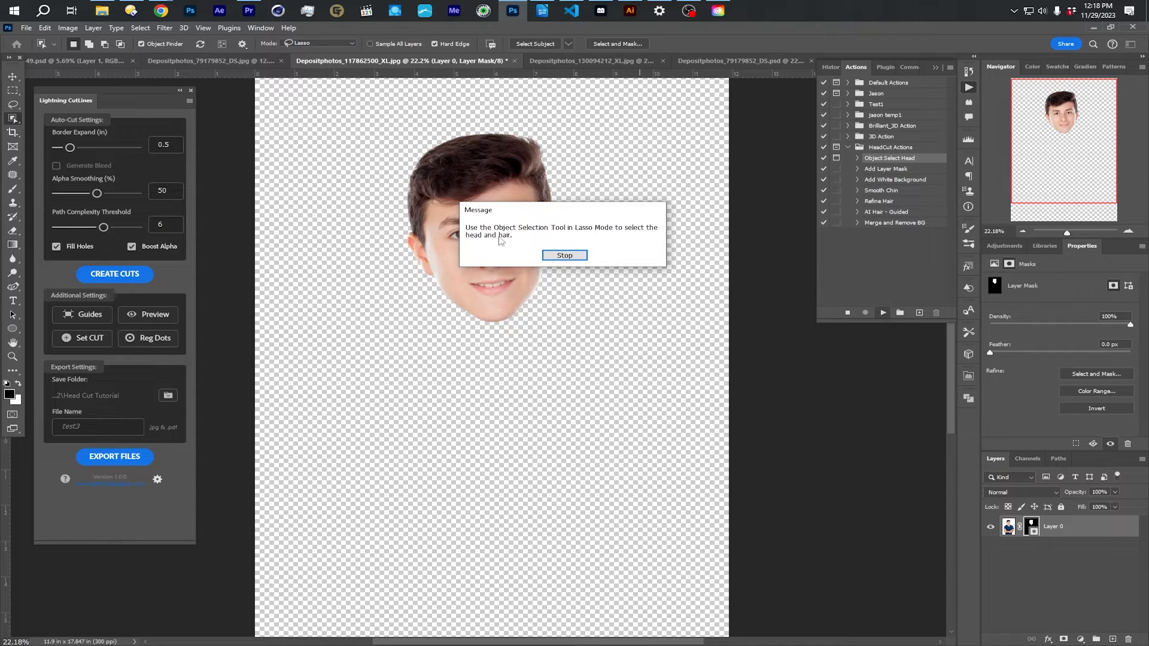
pyautogui.click(574, 257)
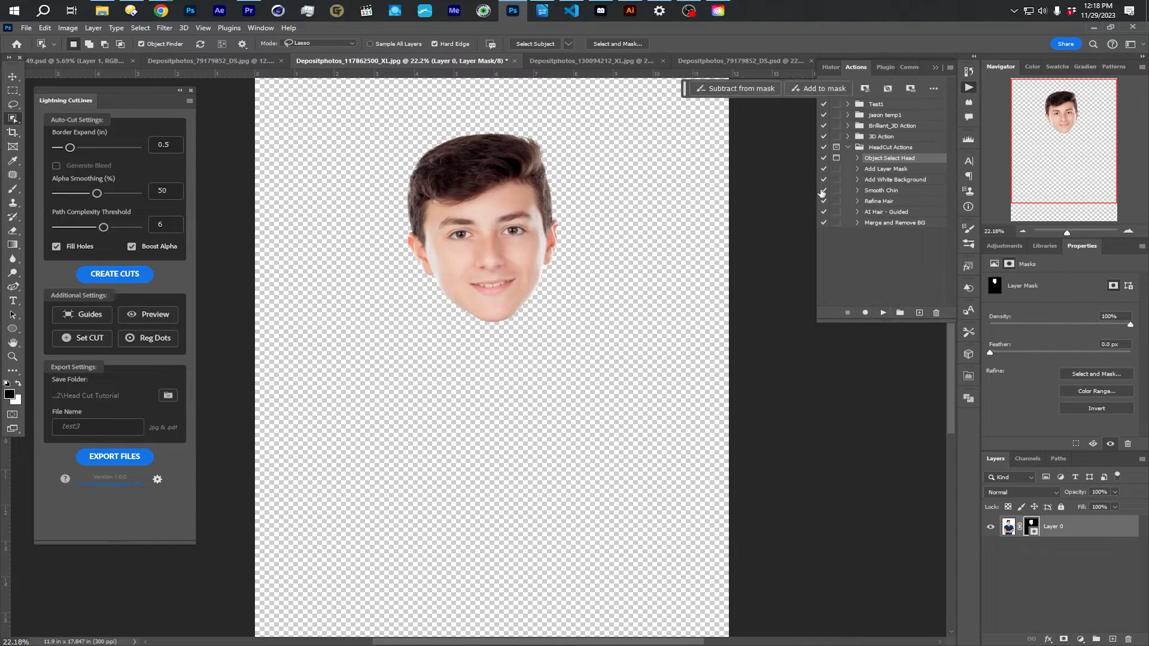
# - Run the Add White Background action to place a white layer behind the masked head
pyautogui.click(888, 172)
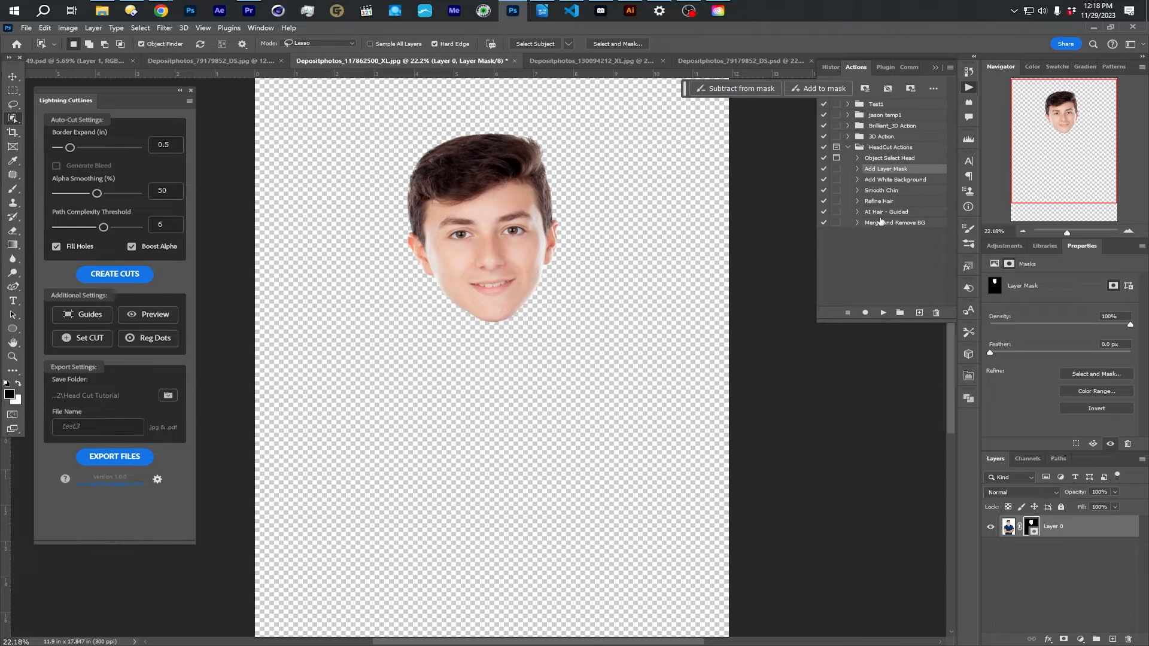
pyautogui.click(886, 181)
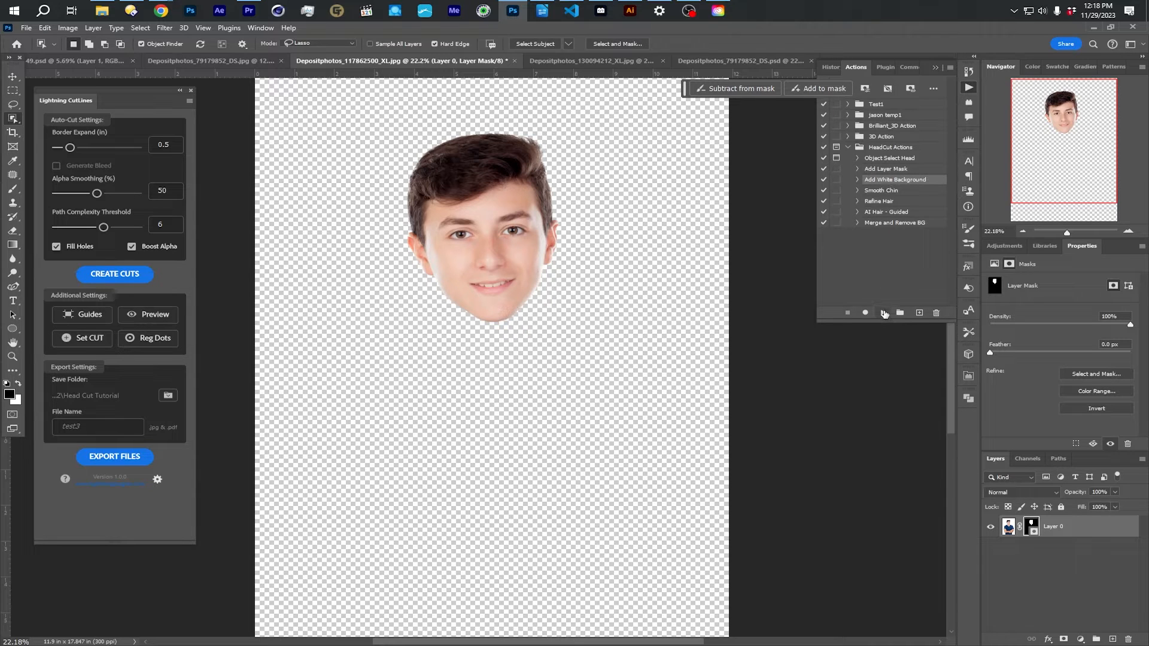
pyautogui.click(884, 313)
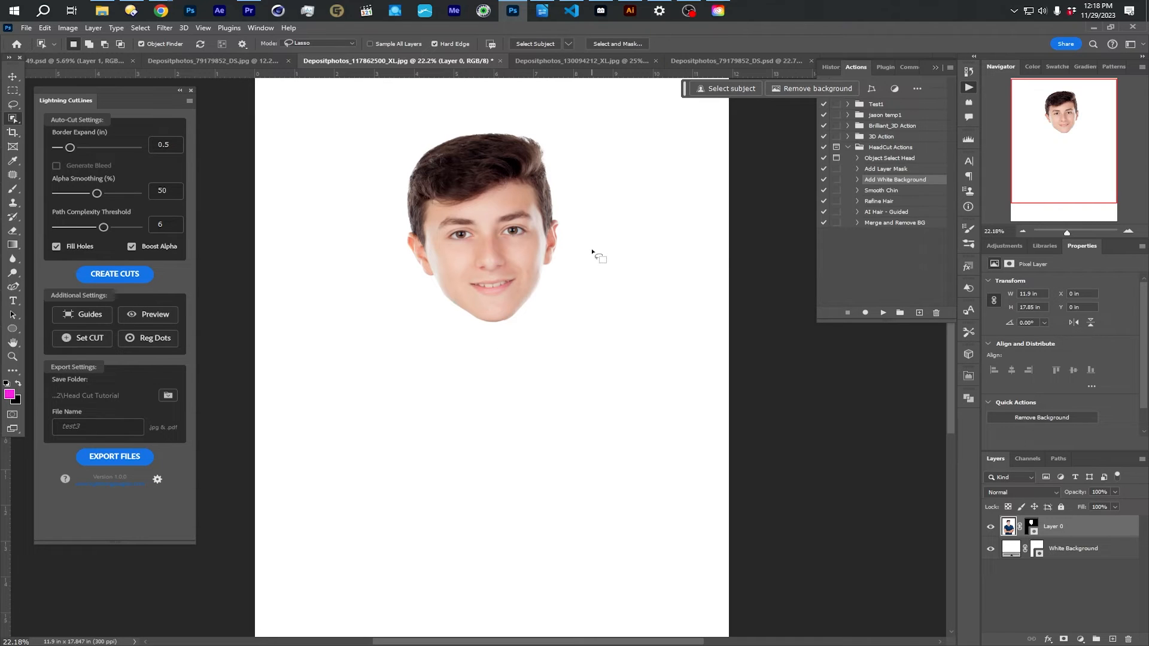
# - Smooth Layer 0's mask edge in Select and Mask with a feather of about 12.8 px and 100% contrast, output to Layer Mask
pyautogui.click(882, 192)
pyautogui.scroll(5, 579, 263)
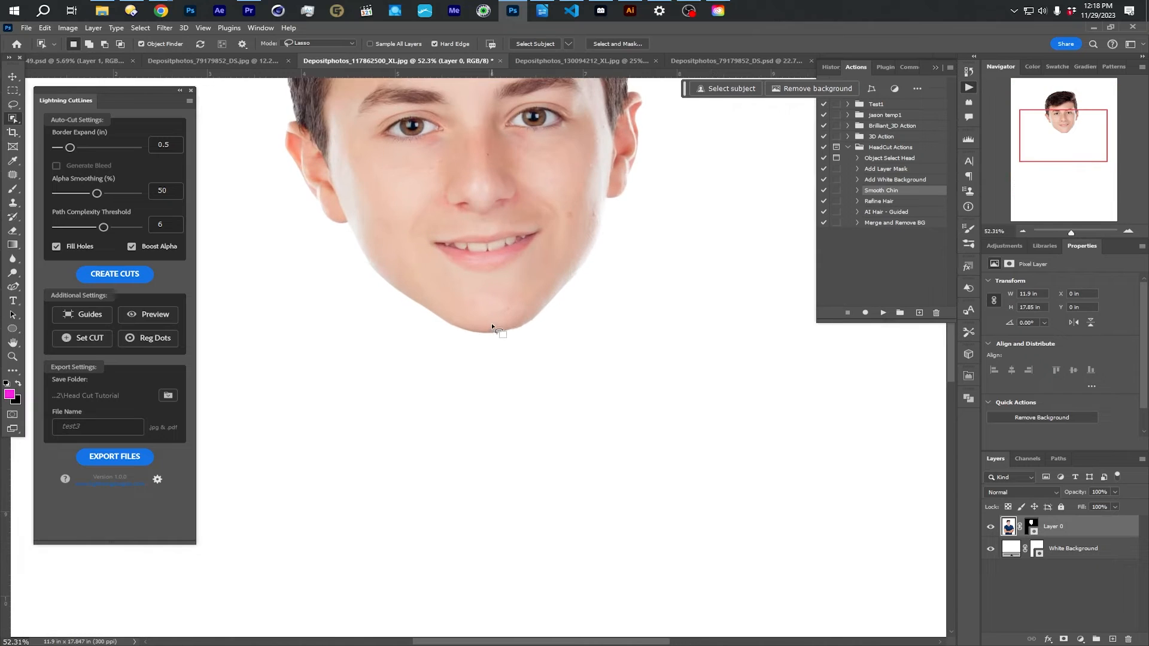
pyautogui.moveTo(584, 270); pyautogui.dragTo(632, 372)
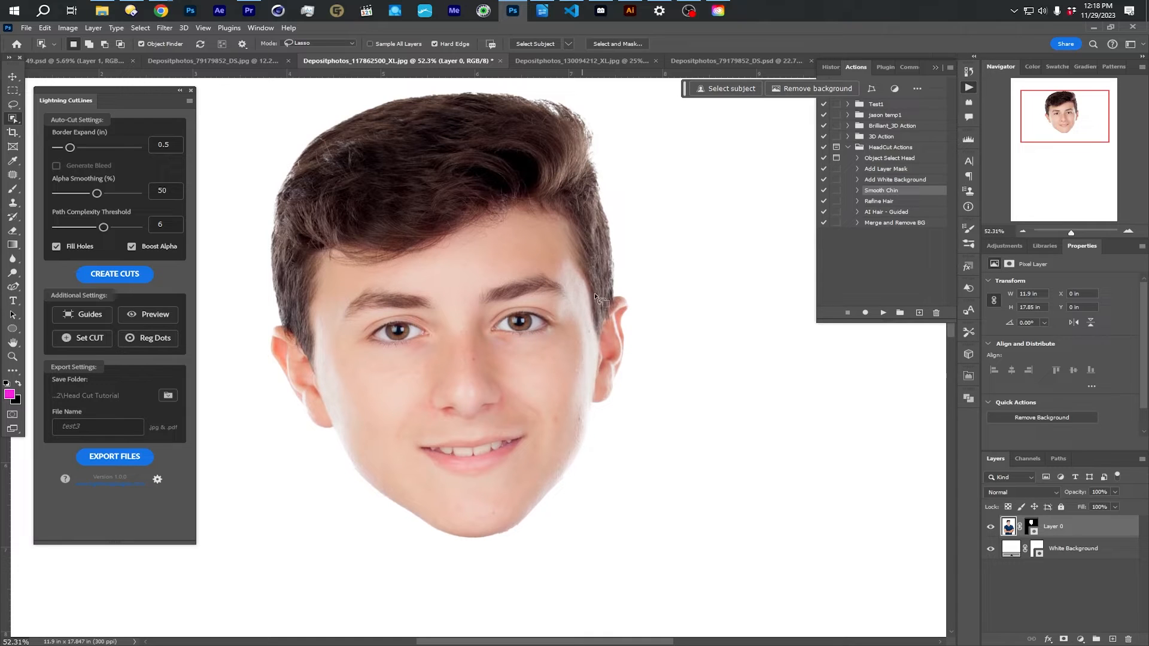
pyautogui.click(1030, 526)
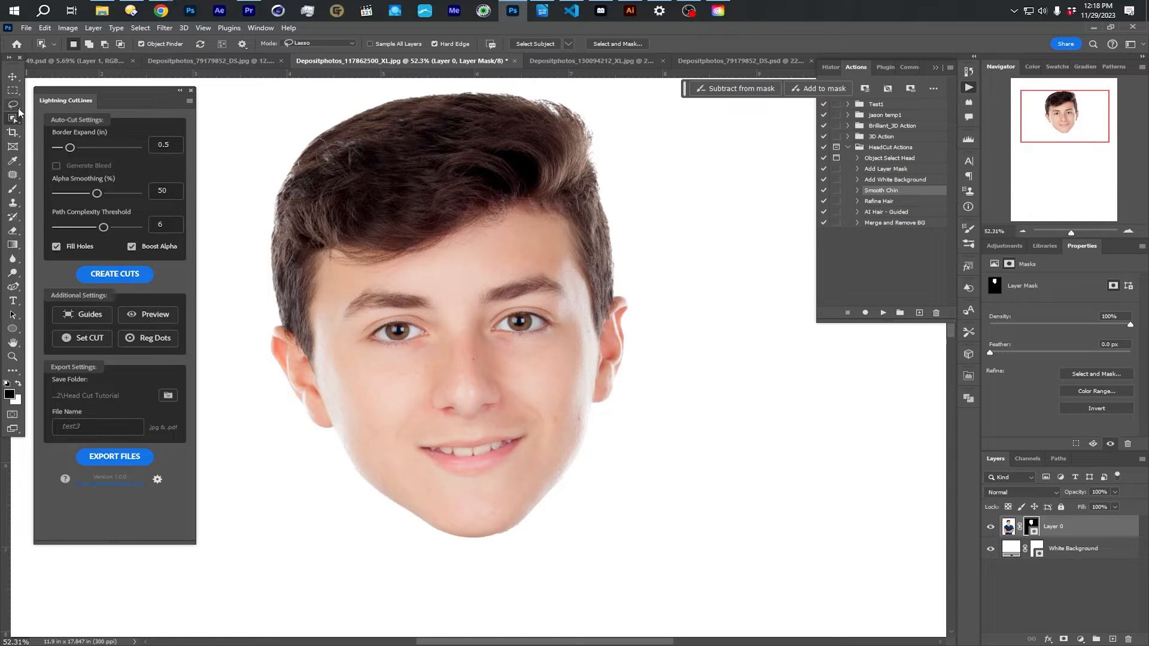
pyautogui.click(615, 44)
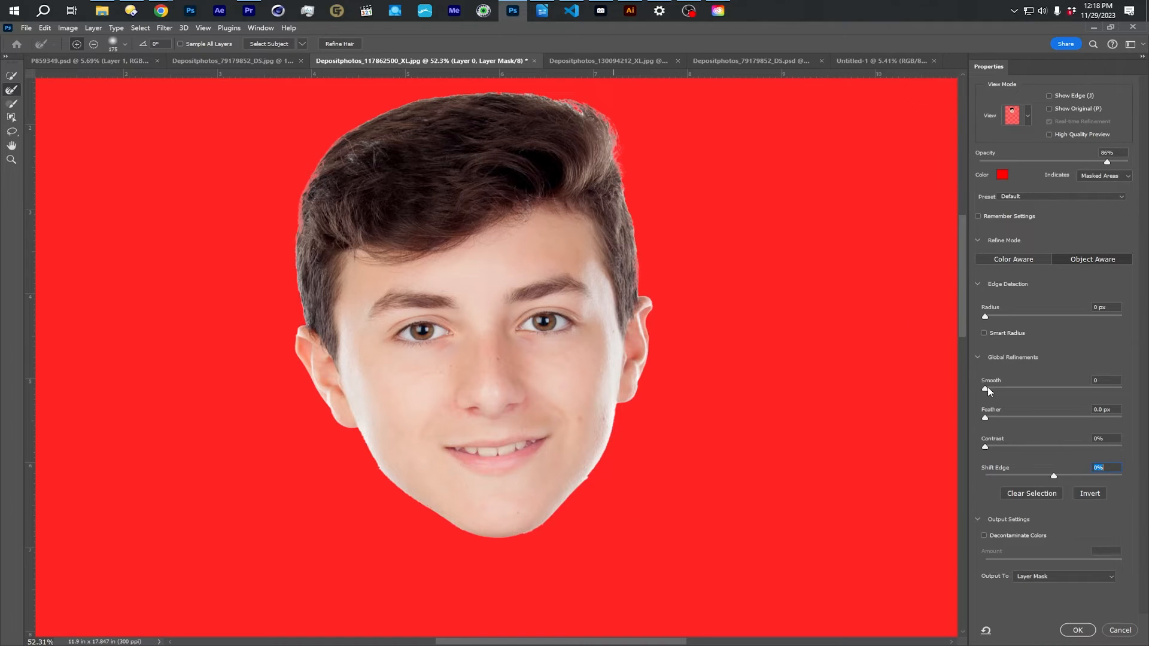
pyautogui.click(1028, 390)
pyautogui.moveTo(993, 392); pyautogui.dragTo(1042, 416)
pyautogui.click(986, 447)
pyautogui.moveTo(986, 449); pyautogui.dragTo(1120, 438)
pyautogui.moveTo(1040, 420)
pyautogui.mouseDown()
pyautogui.moveTo(1012, 420)
pyautogui.moveTo(1098, 417)
pyautogui.moveTo(1005, 416)
pyautogui.moveTo(1041, 417)
pyautogui.mouseUp()
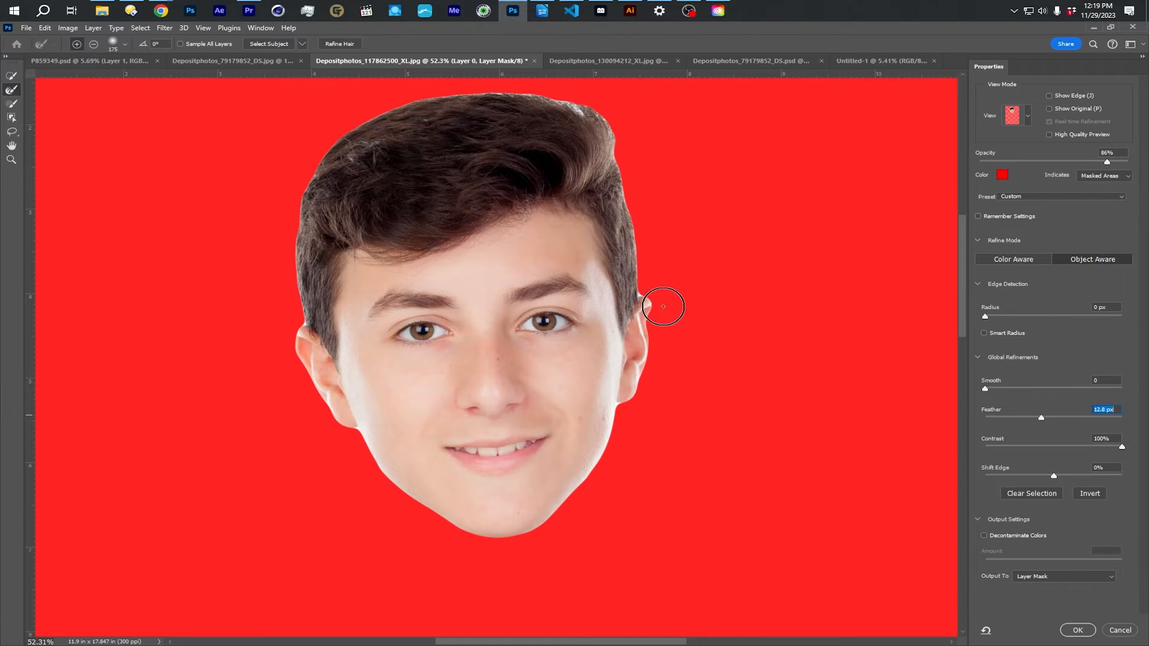
pyautogui.moveTo(1041, 419)
pyautogui.mouseDown()
pyautogui.moveTo(1071, 418)
pyautogui.moveTo(1020, 420)
pyautogui.moveTo(1040, 418)
pyautogui.mouseUp()
pyautogui.click(1038, 578)
pyautogui.click(1042, 578)
pyautogui.click(1078, 630)
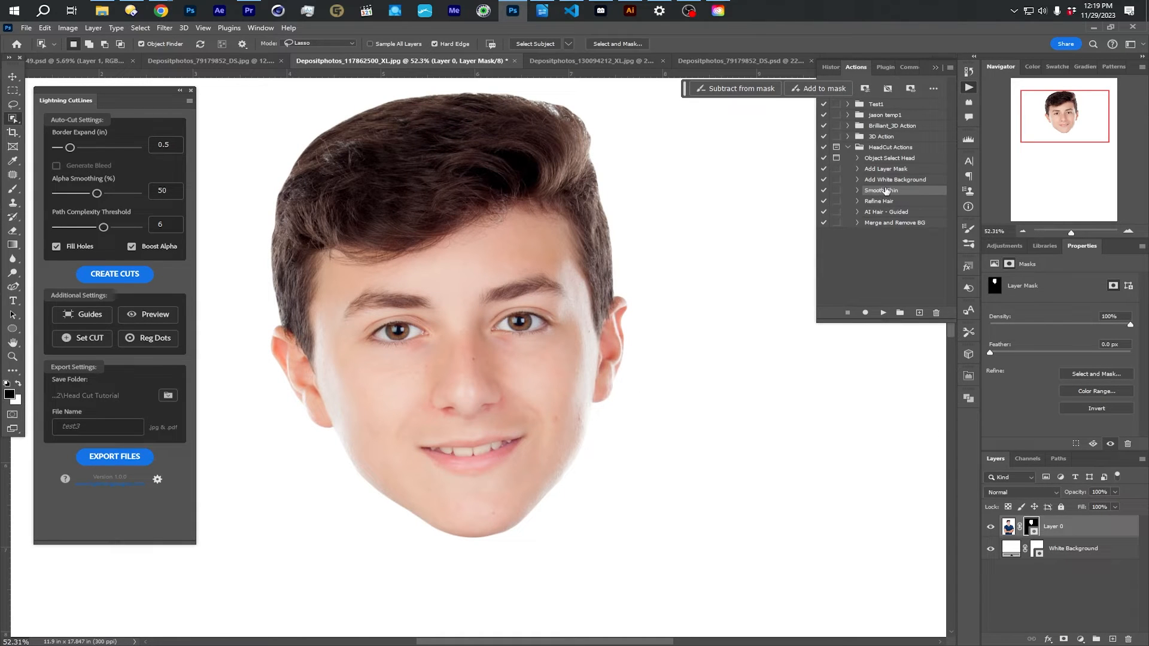
# - Undo the Select and Mask smoothing and run the Smooth Chin action on Layer 0's mask
pyautogui.click(45, 28)
pyautogui.click(53, 40)
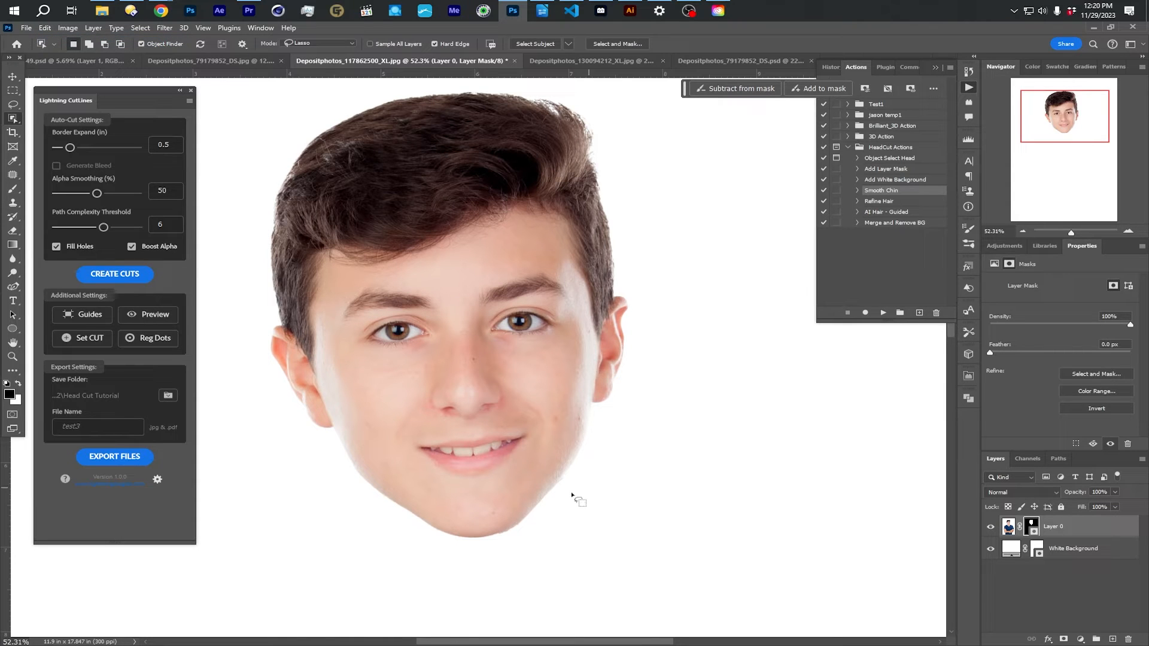
pyautogui.click(882, 313)
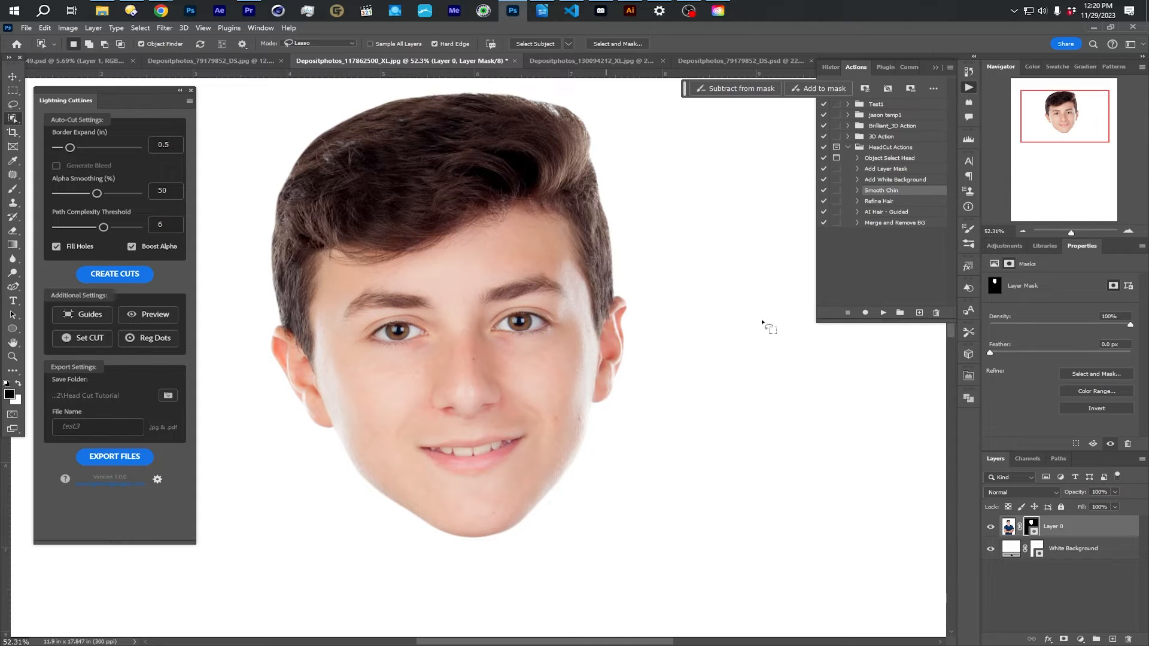
# - Apply Refine Hair to Layer 0's mask in Select and Mask, and choose the Refine Hair action in the HeadCut Actions set
pyautogui.doubleClick(1031, 527)
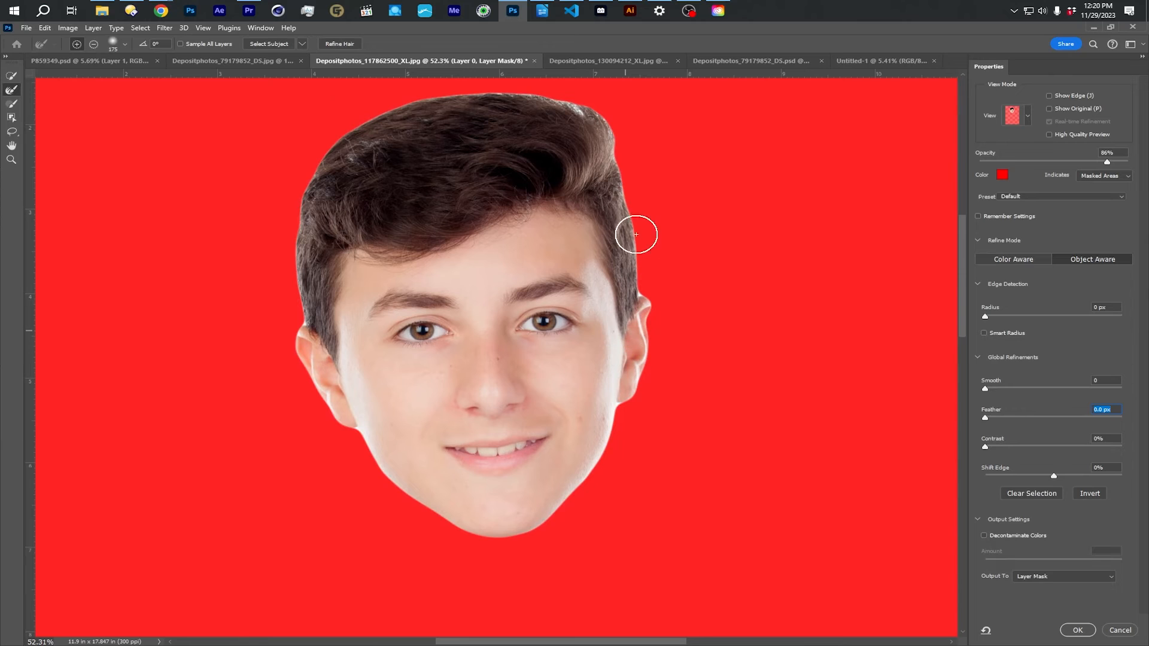
pyautogui.click(339, 44)
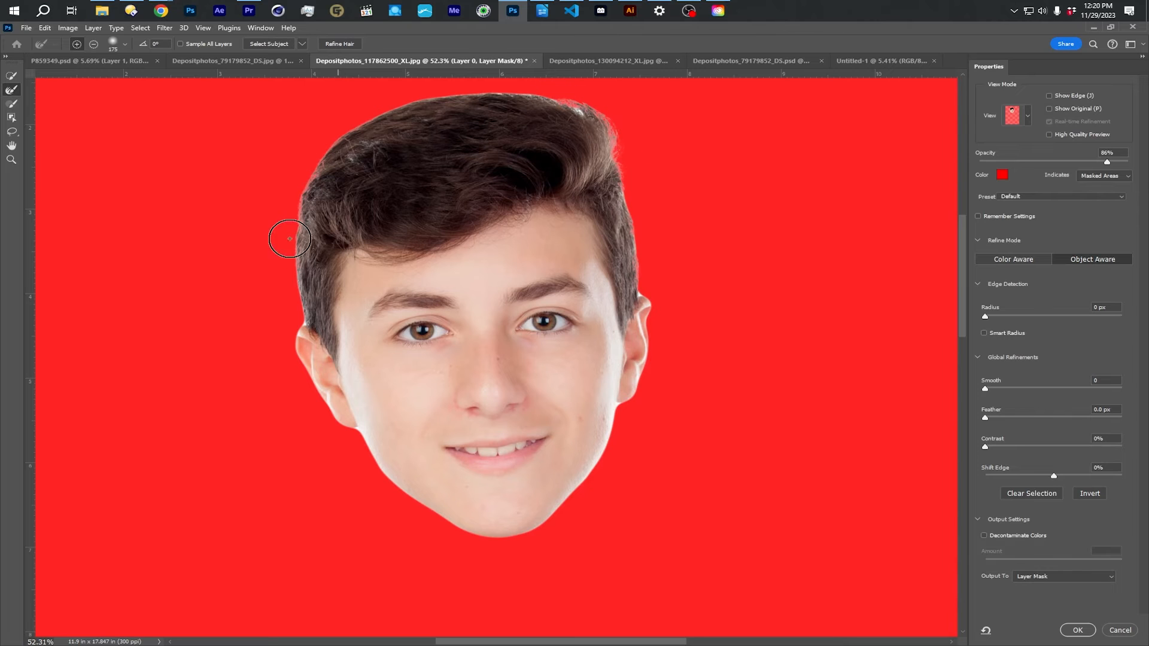
pyautogui.click(1086, 634)
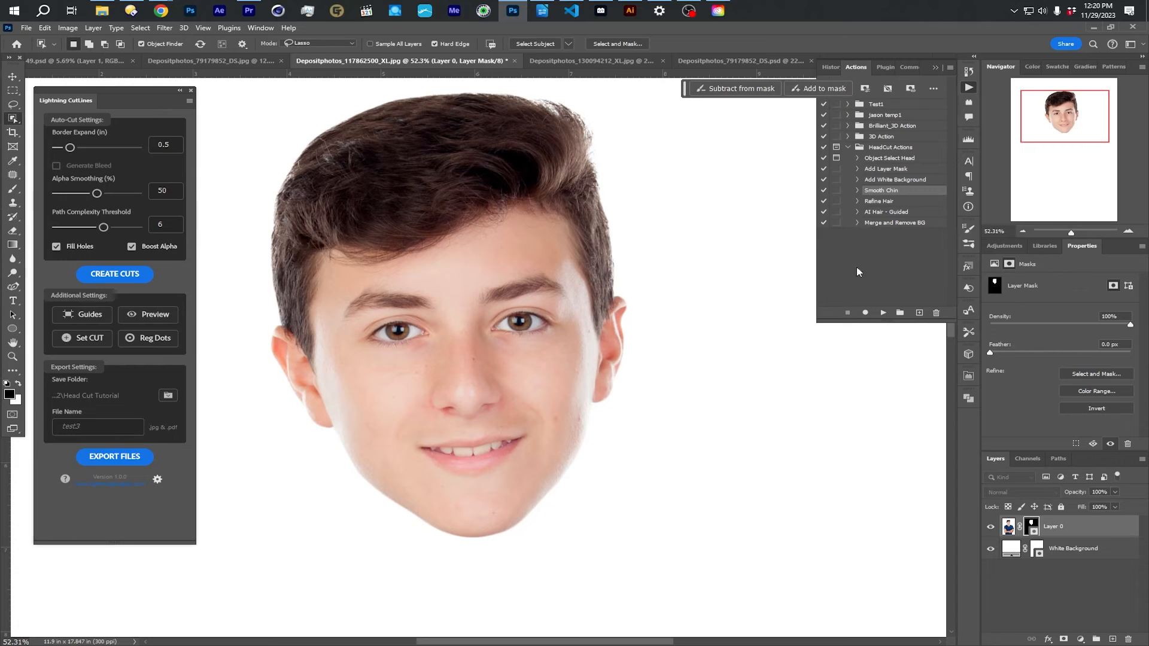
pyautogui.click(877, 202)
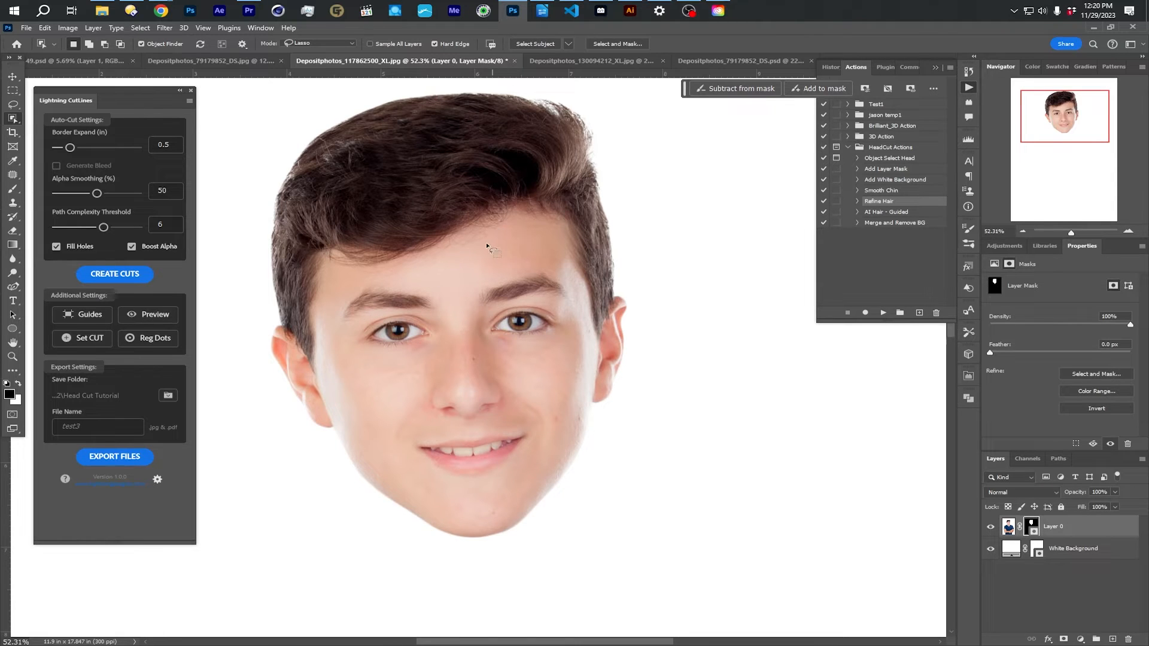
pyautogui.moveTo(497, 231); pyautogui.dragTo(518, 274)
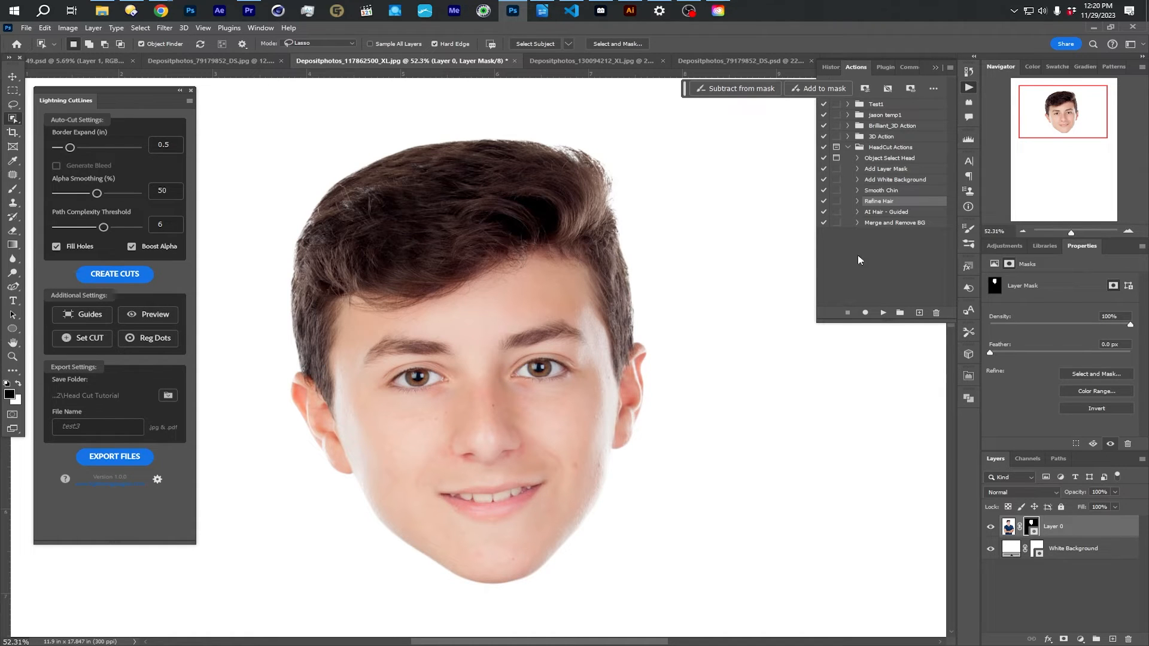
# - Run the Merge and Remove BG action on the boy's masked head and fit the document on screen
pyautogui.click(881, 214)
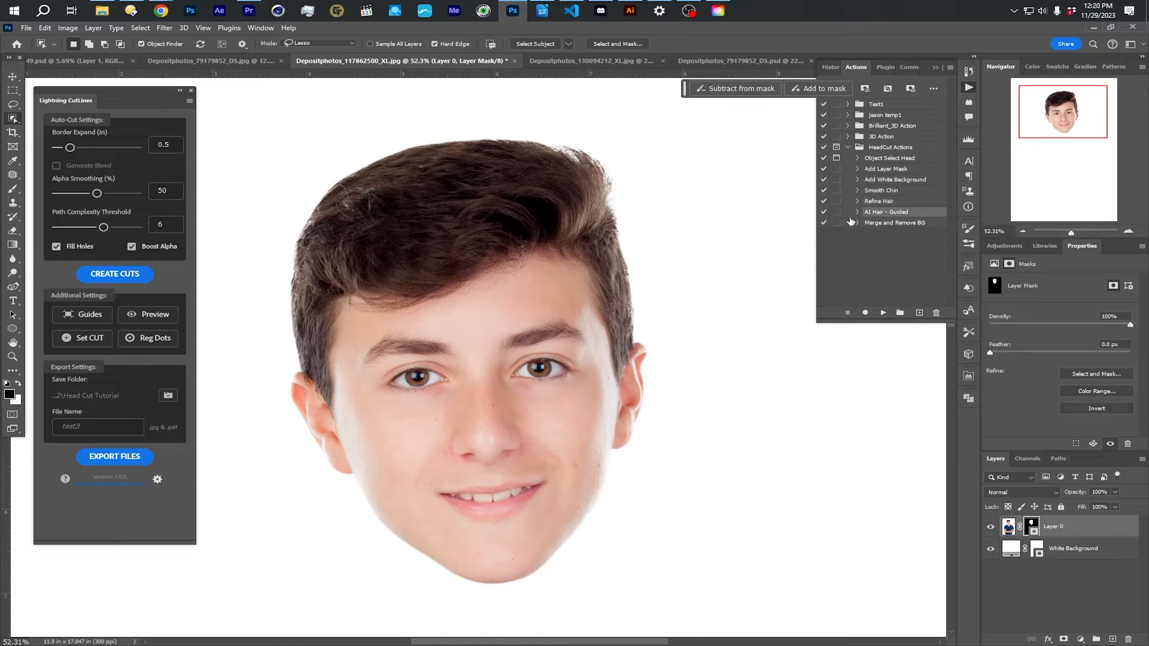
pyautogui.click(881, 224)
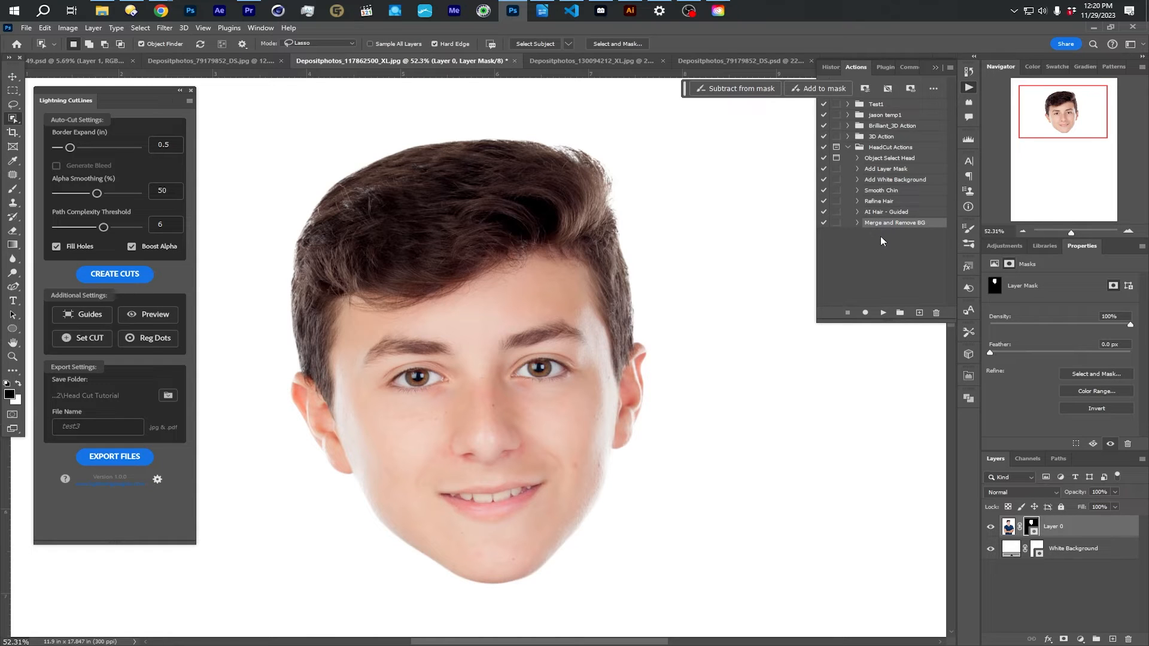
pyautogui.click(883, 313)
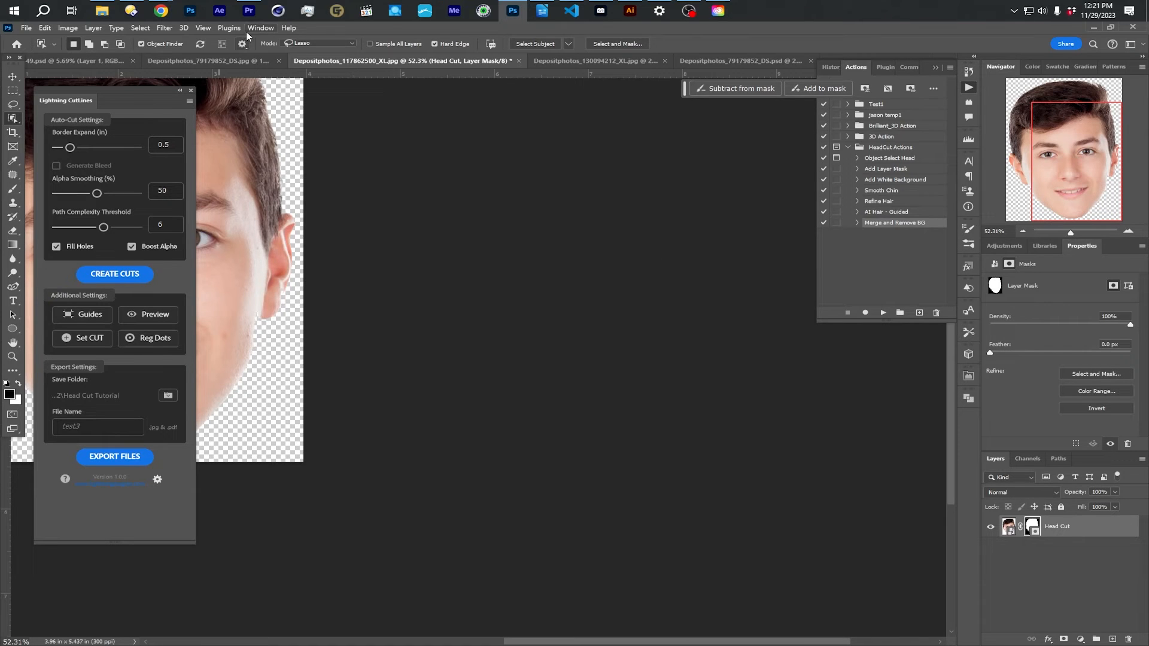
pyautogui.click(203, 28)
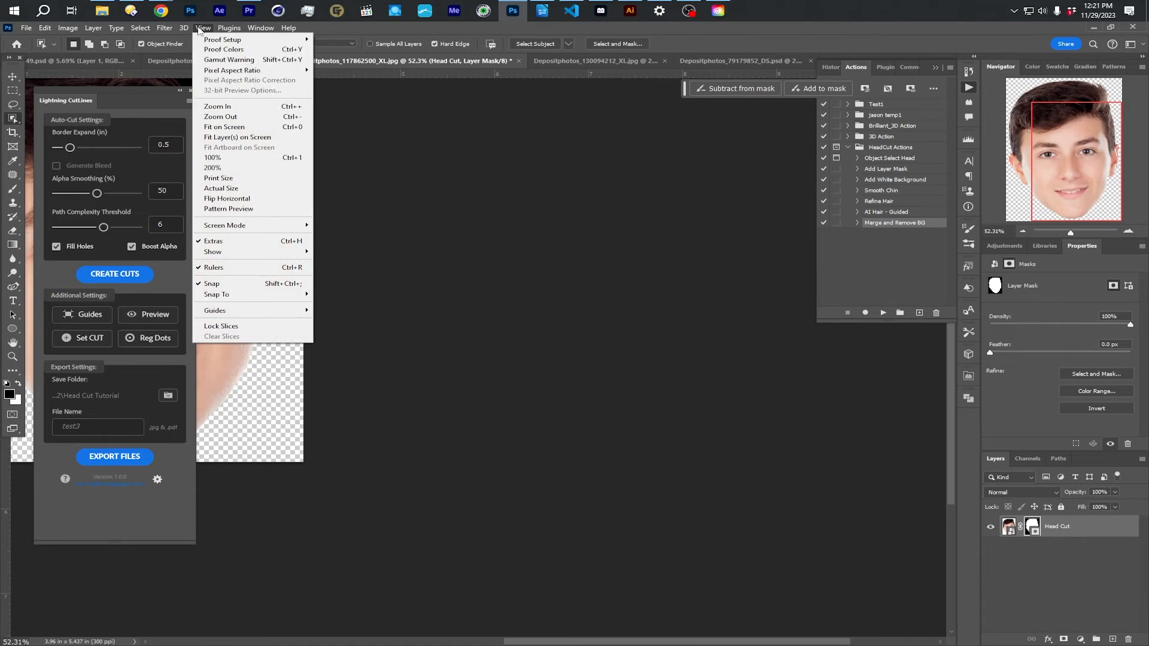
pyautogui.click(232, 127)
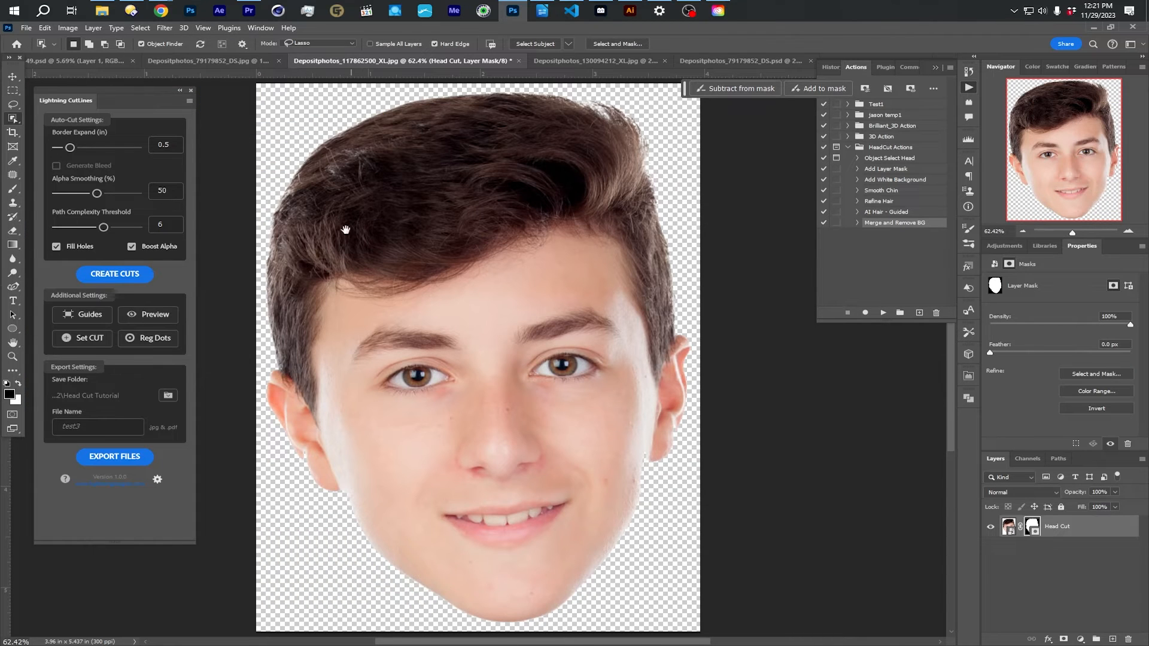
pyautogui.moveTo(346, 230); pyautogui.dragTo(369, 203)
pyautogui.scroll(-1, 470, 222)
pyautogui.moveTo(520, 205); pyautogui.dragTo(508, 227)
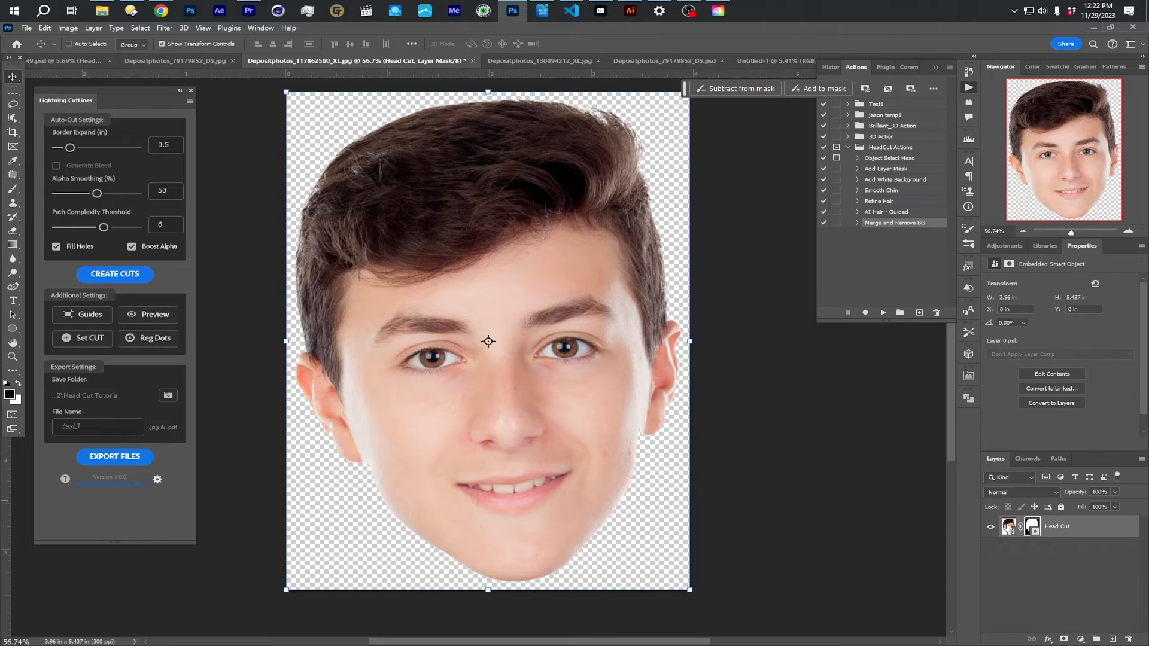
# - Place the boy's Head Cut layer in the 48 x 96 in document, near the upper-left corner at about 19.1 x 26.2 in
pyautogui.moveTo(1008, 527); pyautogui.dragTo(540, 356)
pyautogui.moveTo(509, 307); pyautogui.dragTo(443, 220)
pyautogui.press('Return')
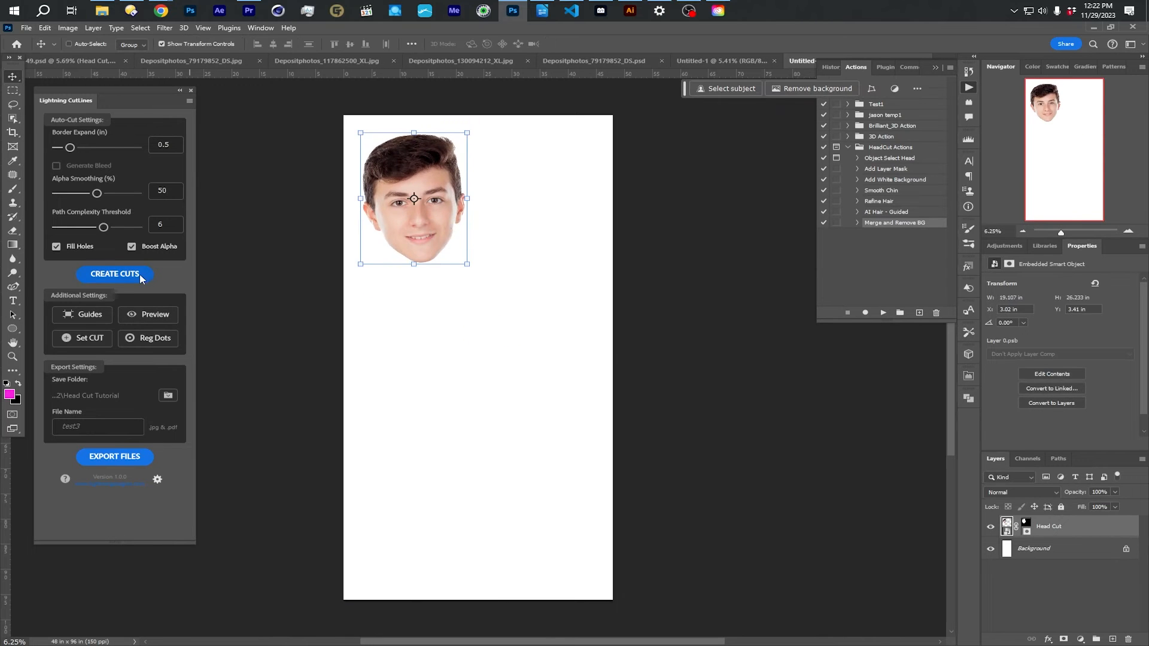
# - Create a cut line around the boy's head with a 0.5 in border expand and preview the cut areas
pyautogui.click(139, 274)
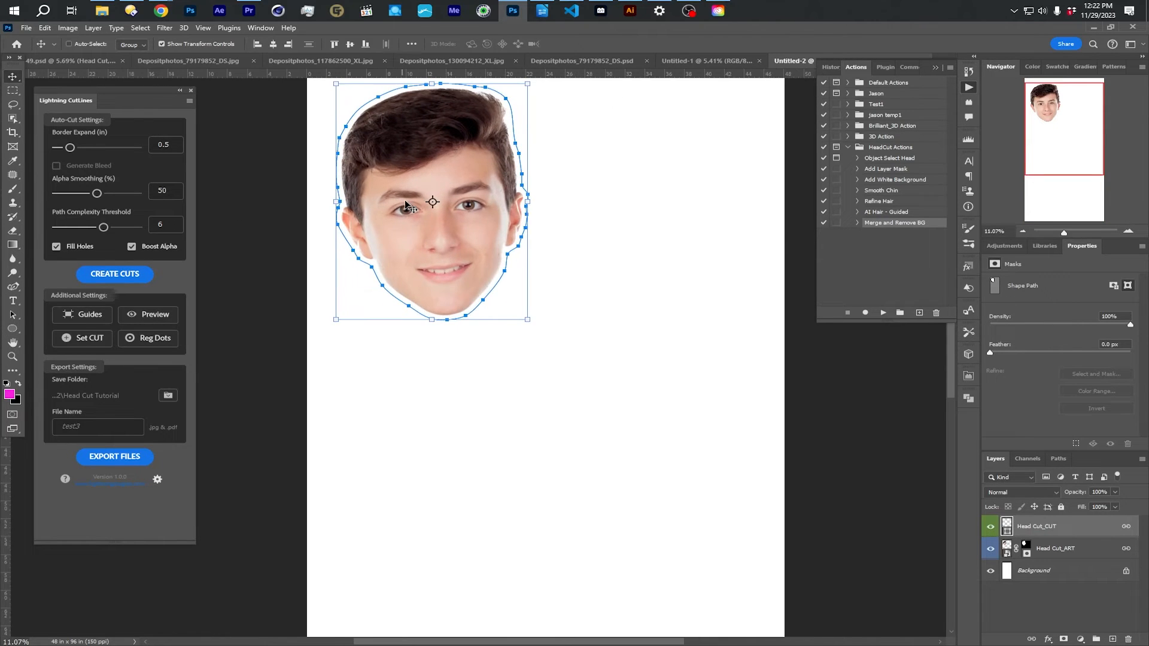
pyautogui.click(150, 316)
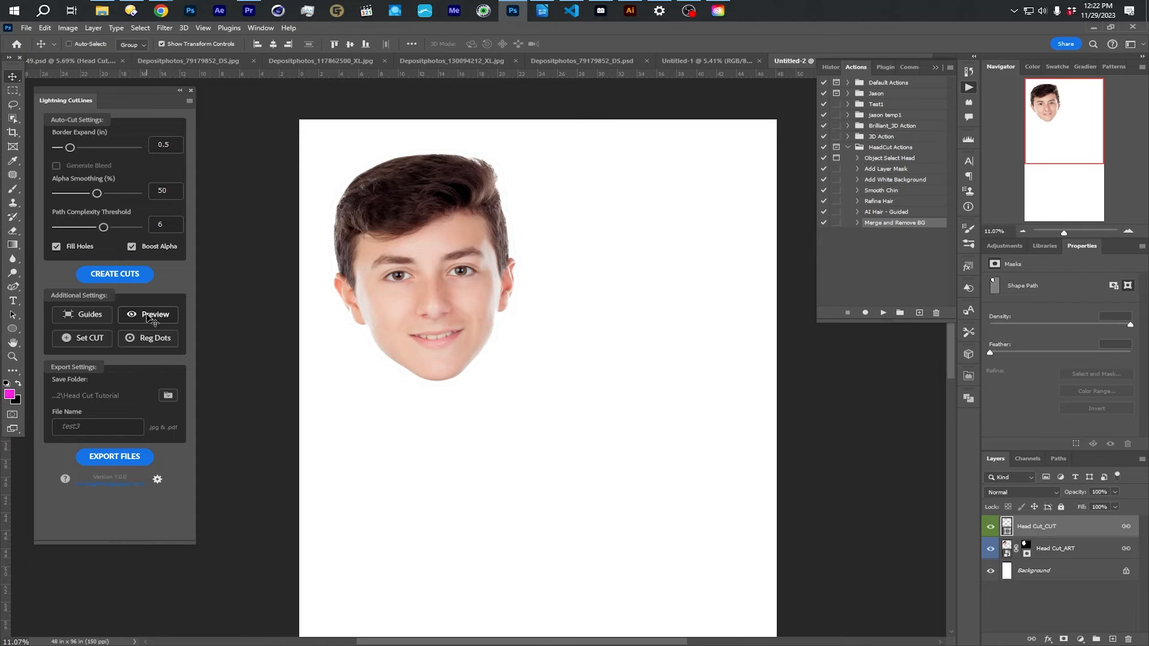
pyautogui.moveTo(557, 178); pyautogui.dragTo(669, 199)
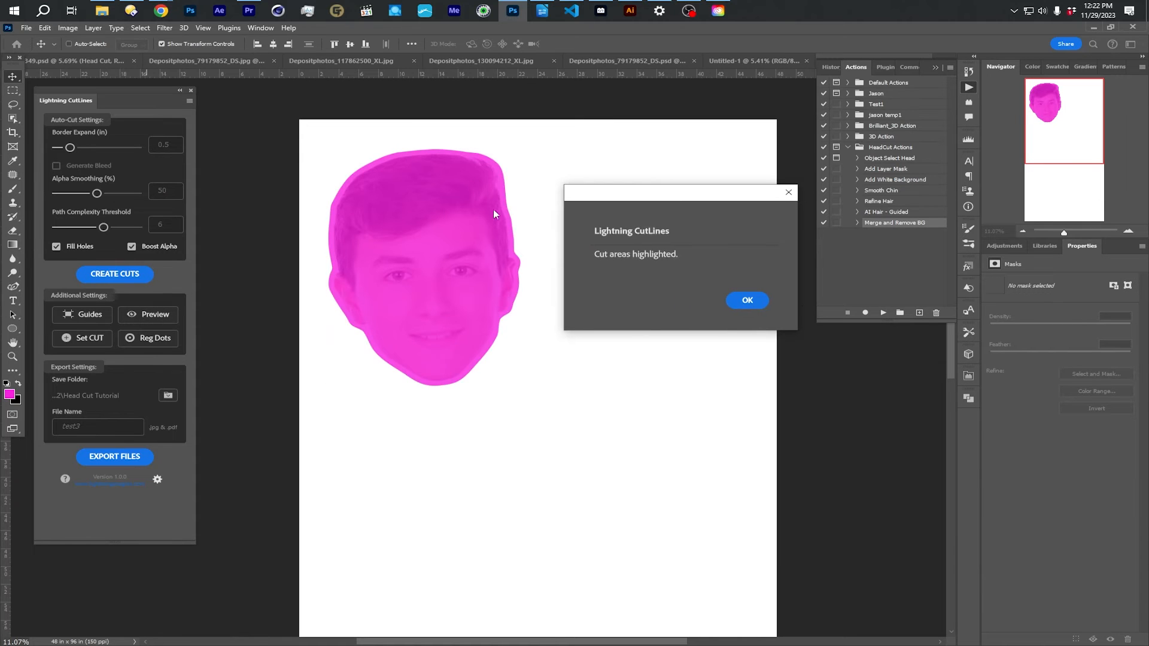
pyautogui.click(765, 305)
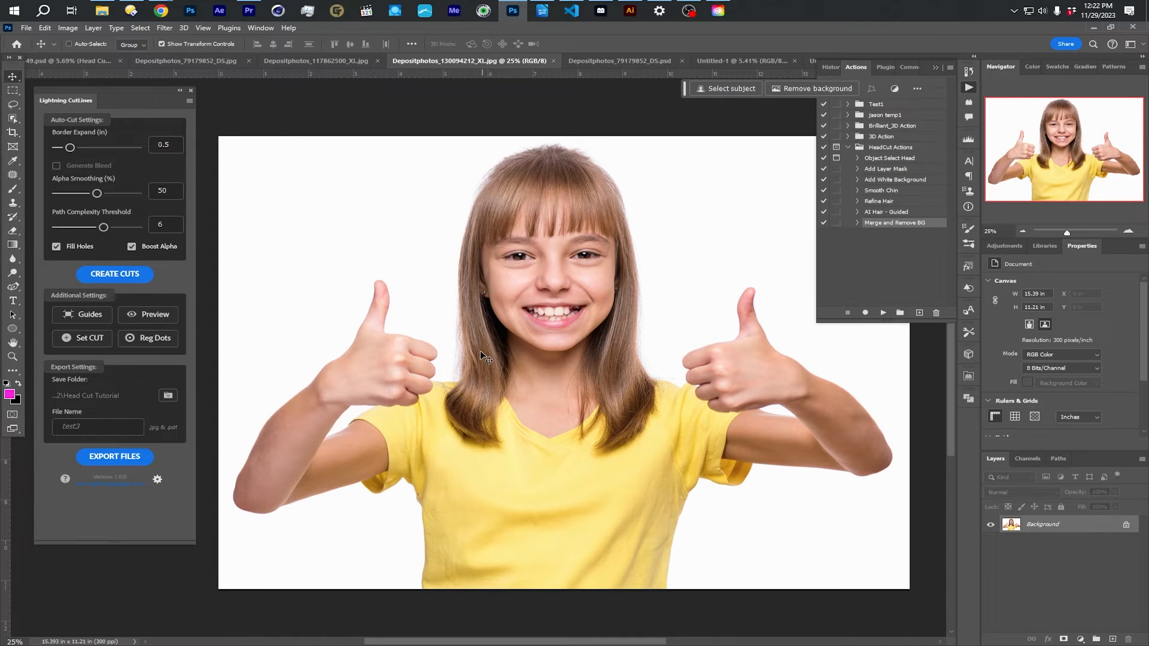
# - Run Object Select Head on Depositphotos_130094212_XL.jpg and outline the girl's head and long hair with the Object Selection lasso
pyautogui.click(210, 61)
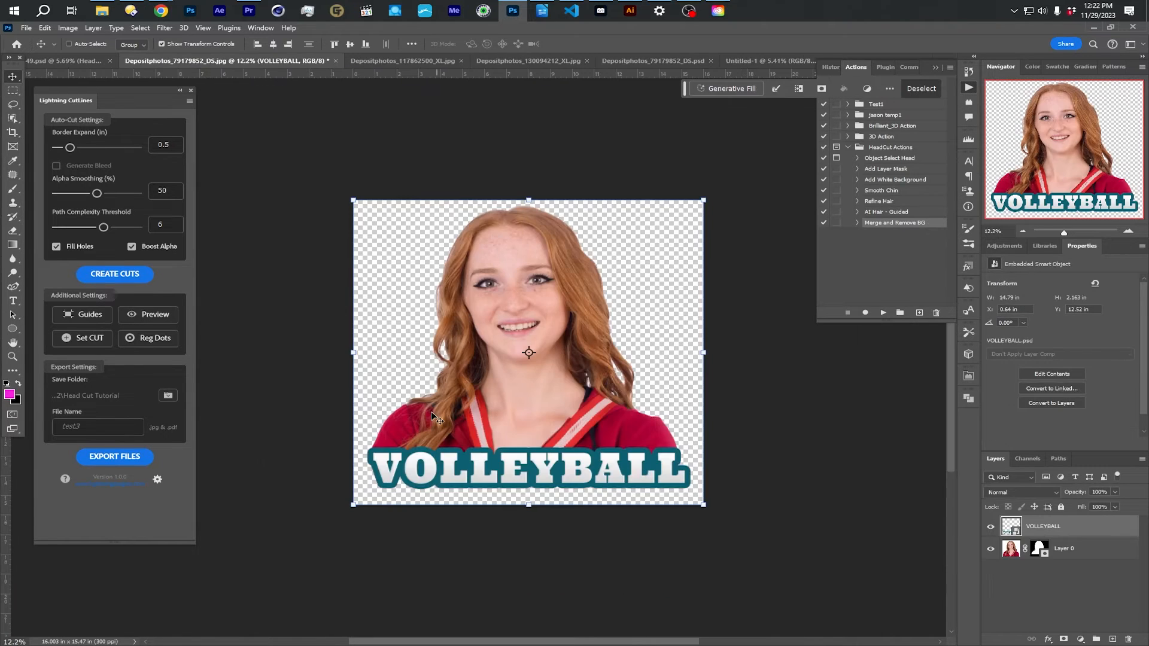
pyautogui.click(506, 61)
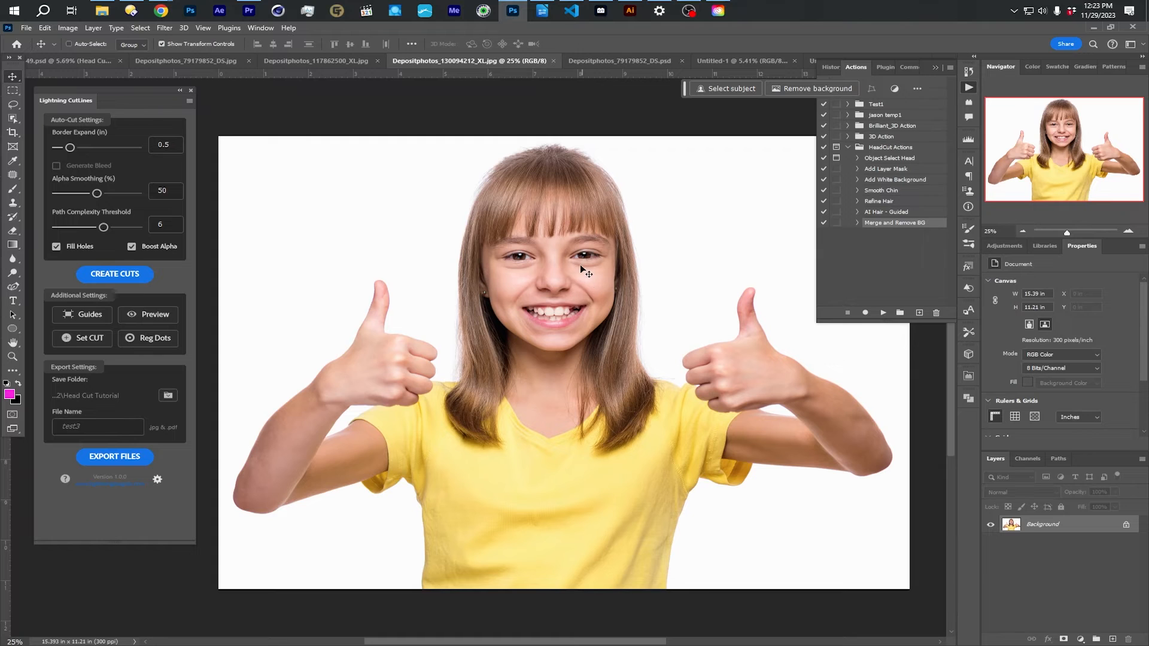
pyautogui.click(888, 160)
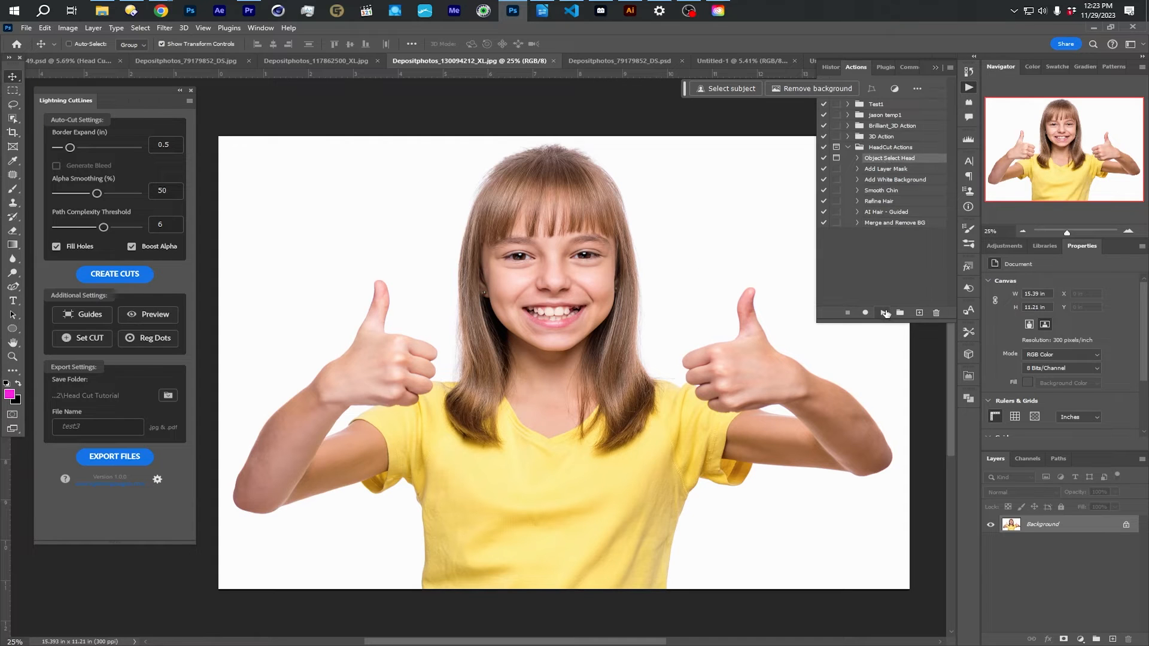
pyautogui.click(883, 312)
pyautogui.click(545, 253)
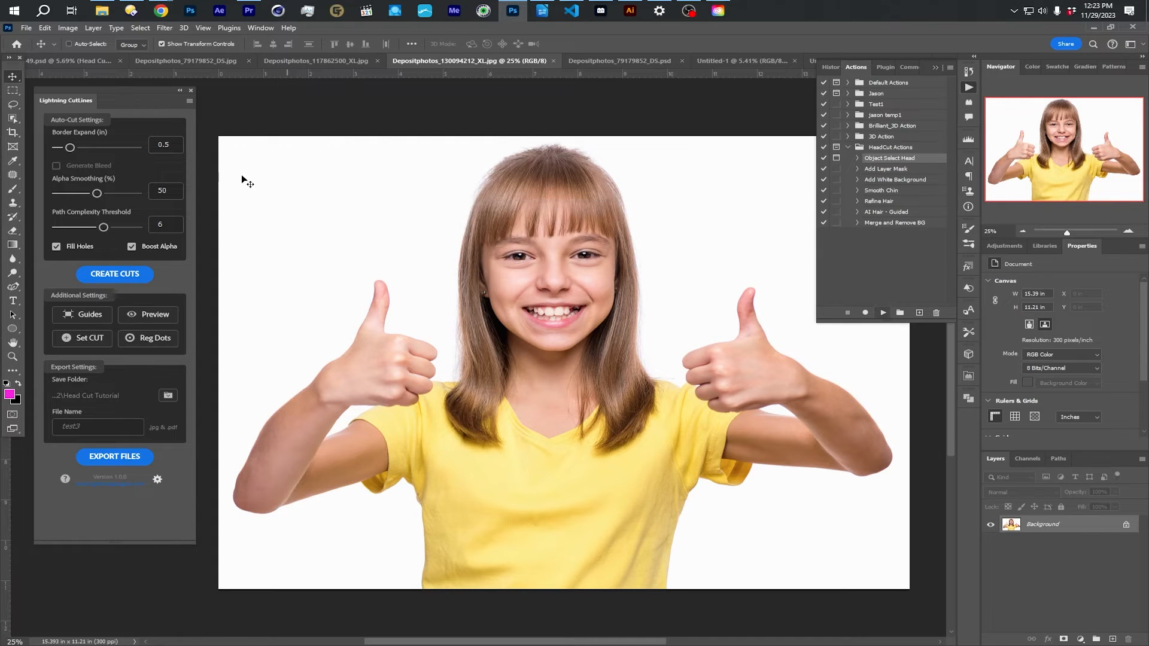
pyautogui.click(12, 121)
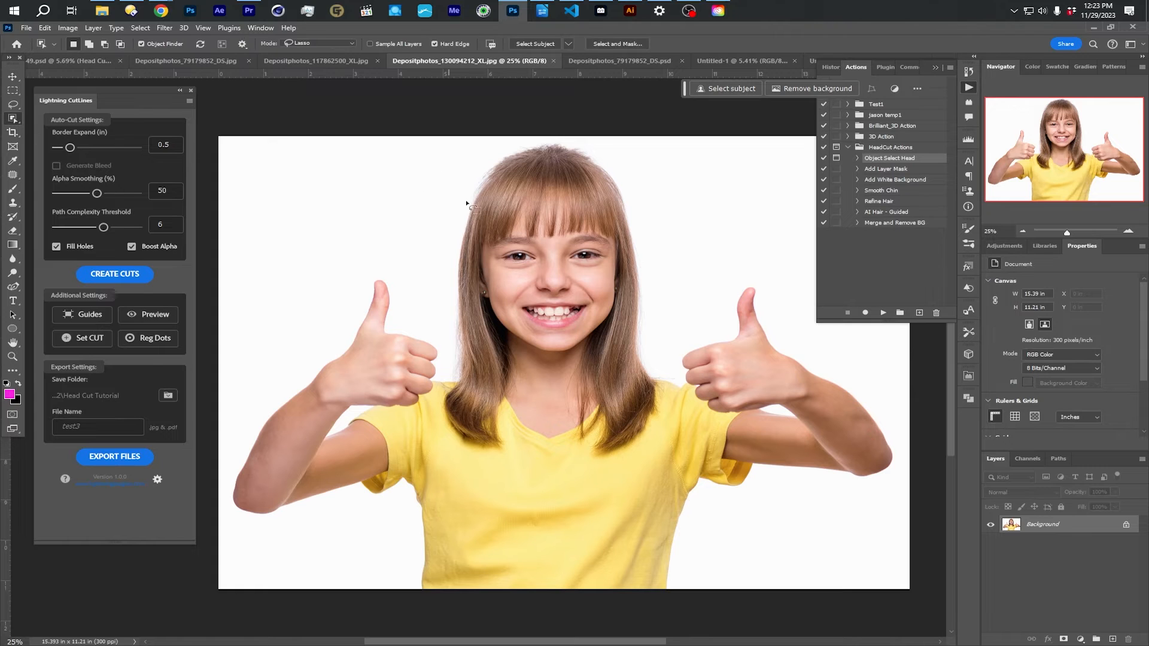
pyautogui.moveTo(462, 198)
pyautogui.mouseDown()
pyautogui.moveTo(444, 425)
pyautogui.moveTo(459, 442)
pyautogui.moveTo(503, 446)
pyautogui.moveTo(517, 378)
pyautogui.moveTo(503, 332)
pyautogui.moveTo(544, 358)
pyautogui.moveTo(588, 348)
pyautogui.moveTo(574, 432)
pyautogui.moveTo(615, 454)
pyautogui.moveTo(661, 435)
pyautogui.moveTo(647, 241)
pyautogui.moveTo(623, 177)
pyautogui.moveTo(587, 147)
pyautogui.moveTo(539, 144)
pyautogui.moveTo(462, 196)
pyautogui.mouseUp()
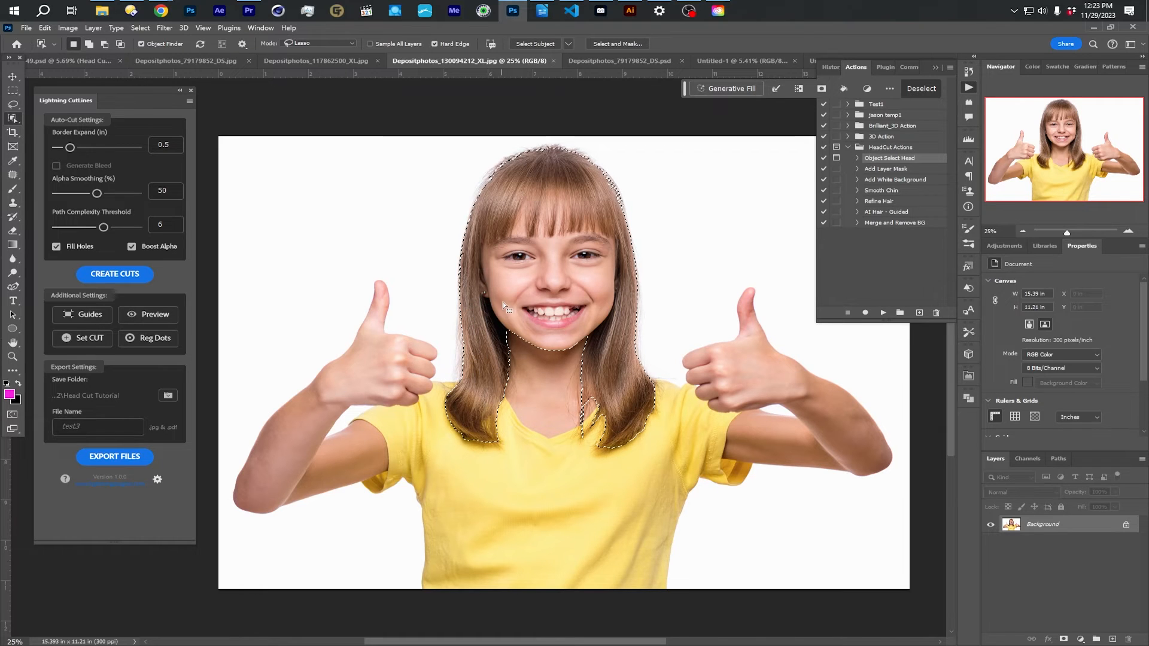
pyautogui.moveTo(460, 380)
pyautogui.mouseDown()
pyautogui.moveTo(449, 439)
pyautogui.moveTo(504, 452)
pyautogui.moveTo(472, 387)
pyautogui.moveTo(453, 417)
pyautogui.mouseUp()
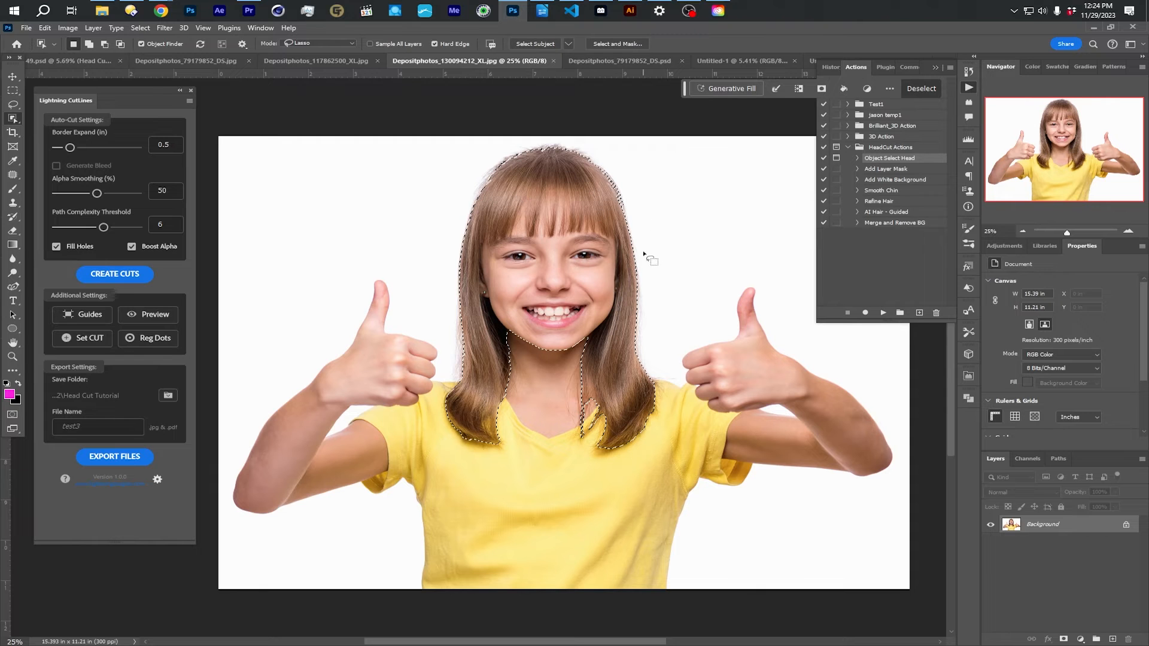
# - Run the Add Layer Mask and Add White Background actions on the girl's head selection
pyautogui.click(885, 169)
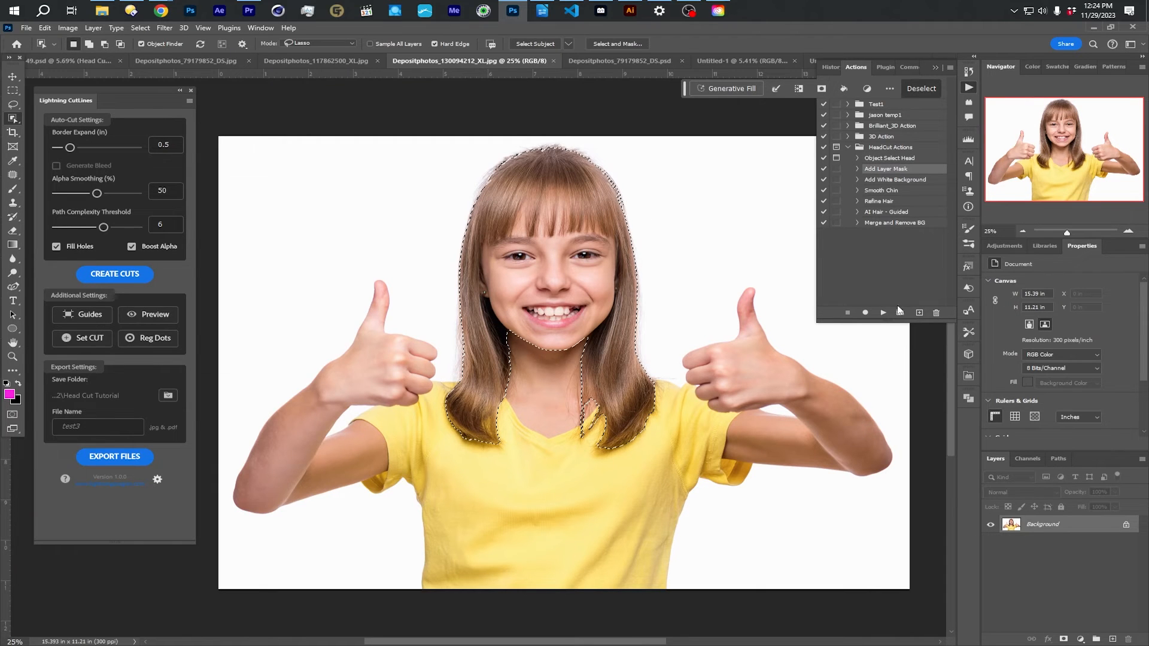
pyautogui.click(884, 313)
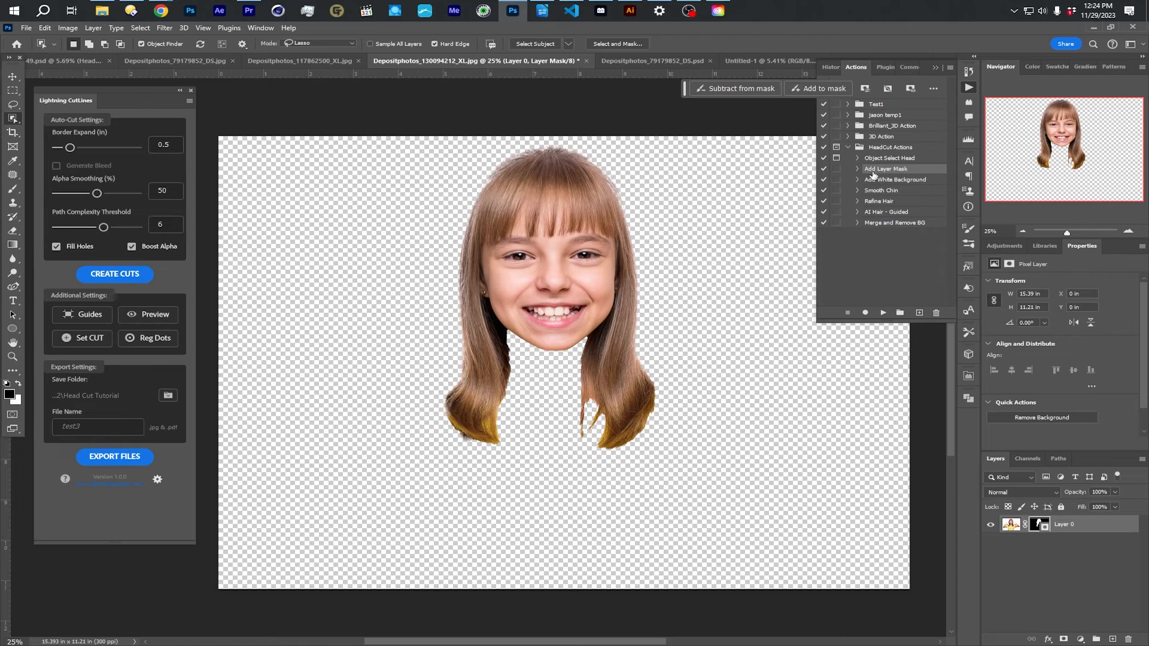
pyautogui.click(892, 180)
pyautogui.click(883, 313)
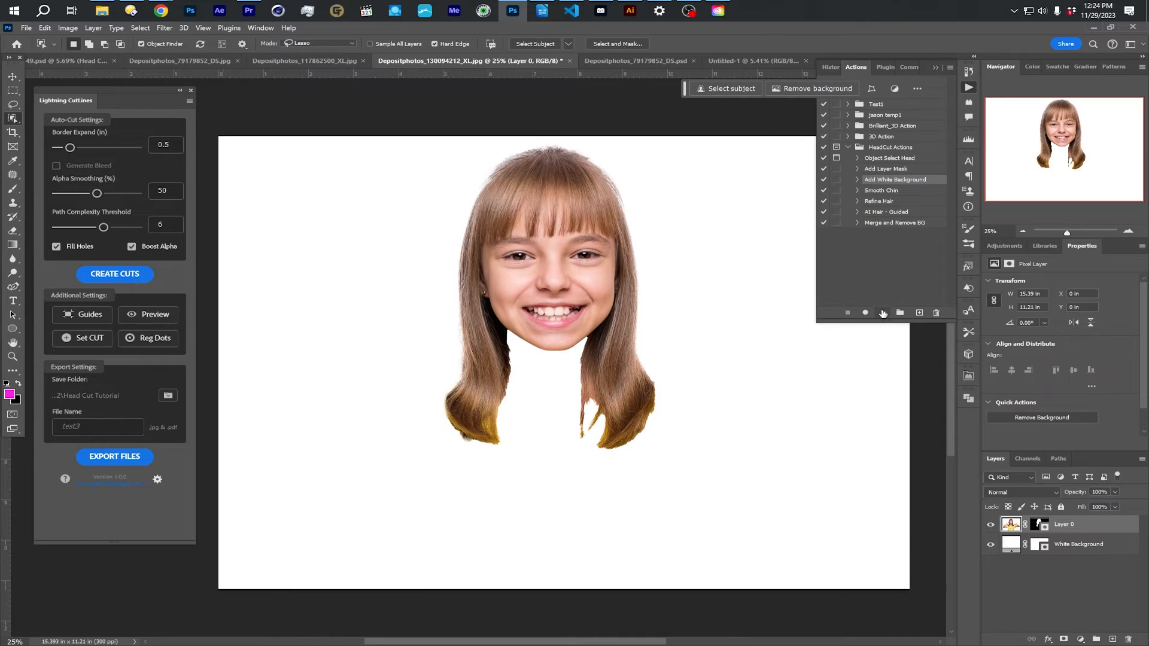
# - Run the Smooth Chin action on the girl's head mask and choose the Refine Hair action
pyautogui.click(886, 191)
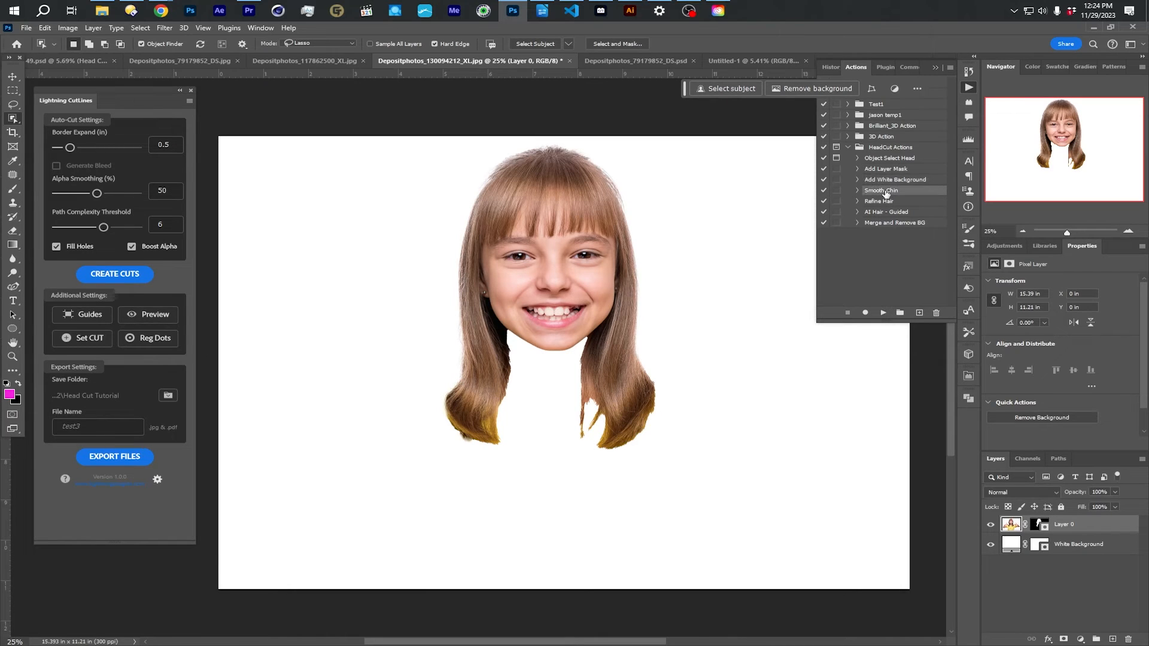
pyautogui.click(883, 313)
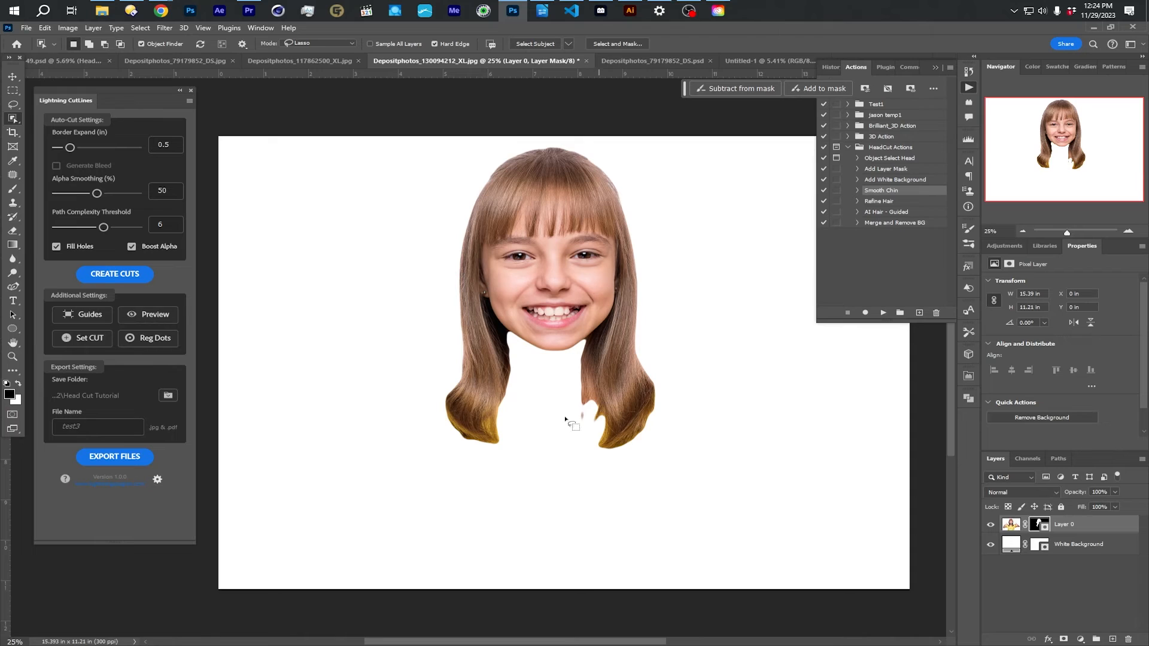
pyautogui.click(878, 202)
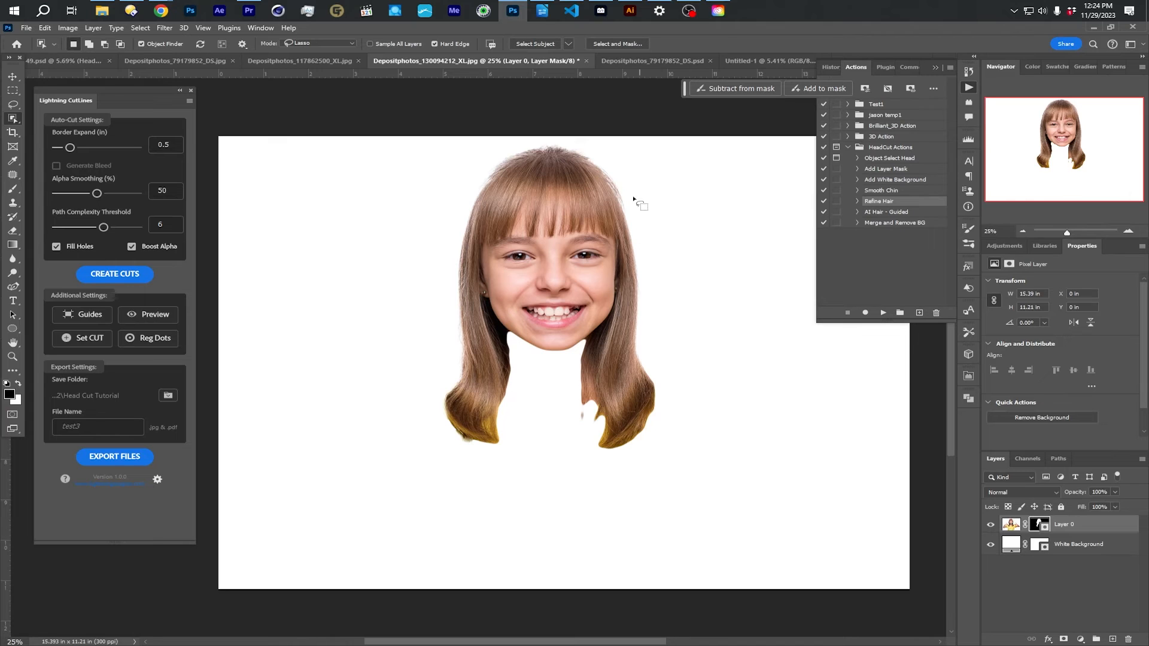
# - Activate Layer 0's mask and ready the Brush tool with white as the foreground color
pyautogui.click(1039, 524)
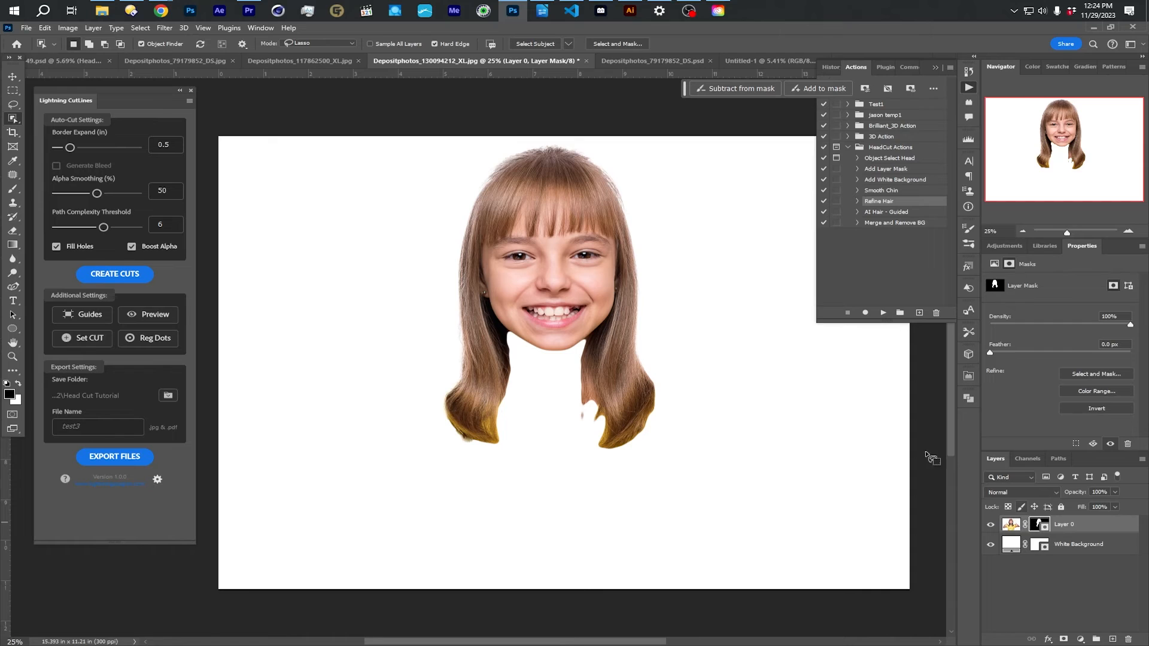
pyautogui.click(13, 189)
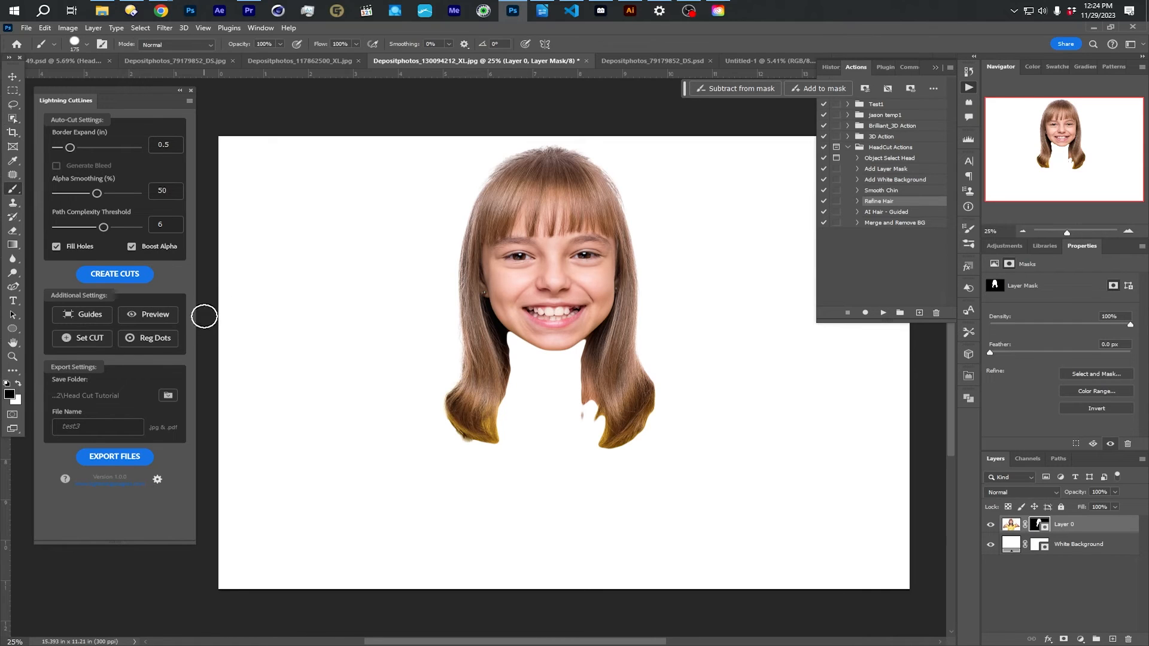
pyautogui.click(17, 384)
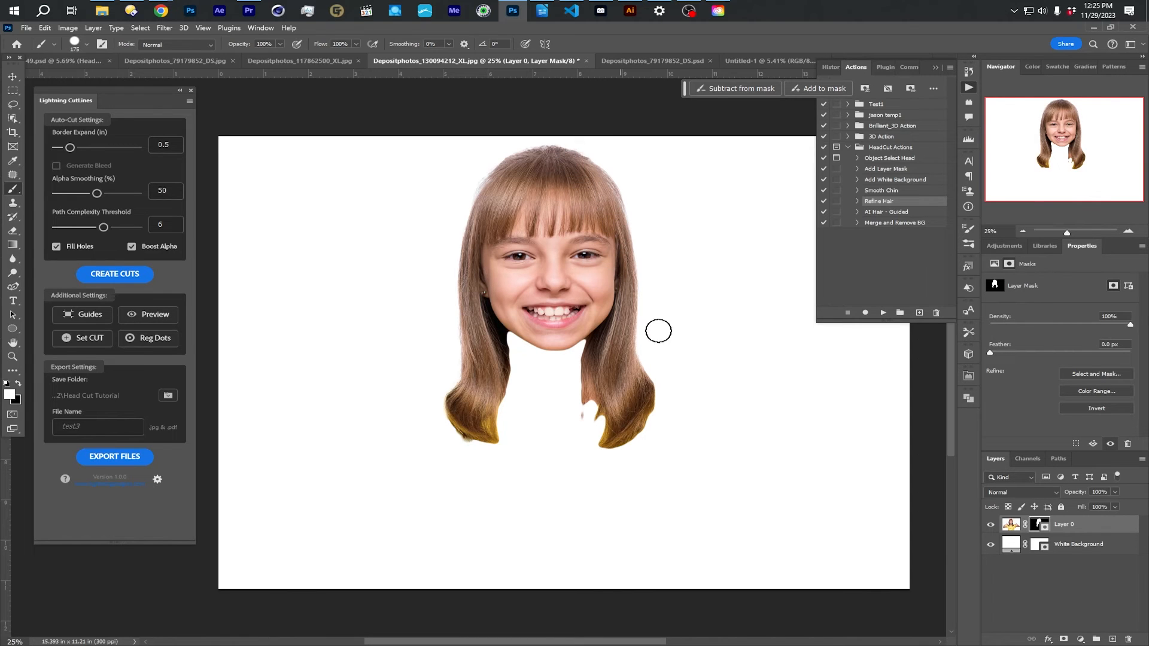
# - Try painting white on Layer 0's mask beside the upper hair with White Background hidden, undo the stroke and show the background again
pyautogui.click(990, 544)
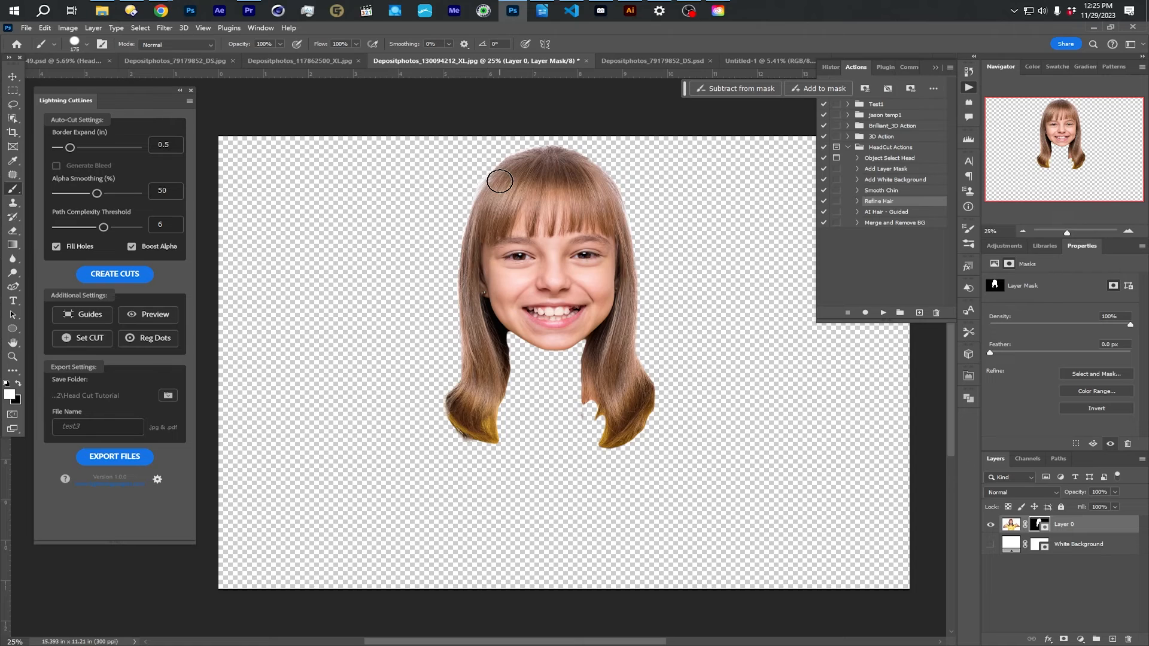
pyautogui.scroll(3, 501, 186)
pyautogui.moveTo(471, 186)
pyautogui.mouseDown()
pyautogui.moveTo(457, 182)
pyautogui.moveTo(451, 205)
pyautogui.moveTo(464, 203)
pyautogui.mouseUp()
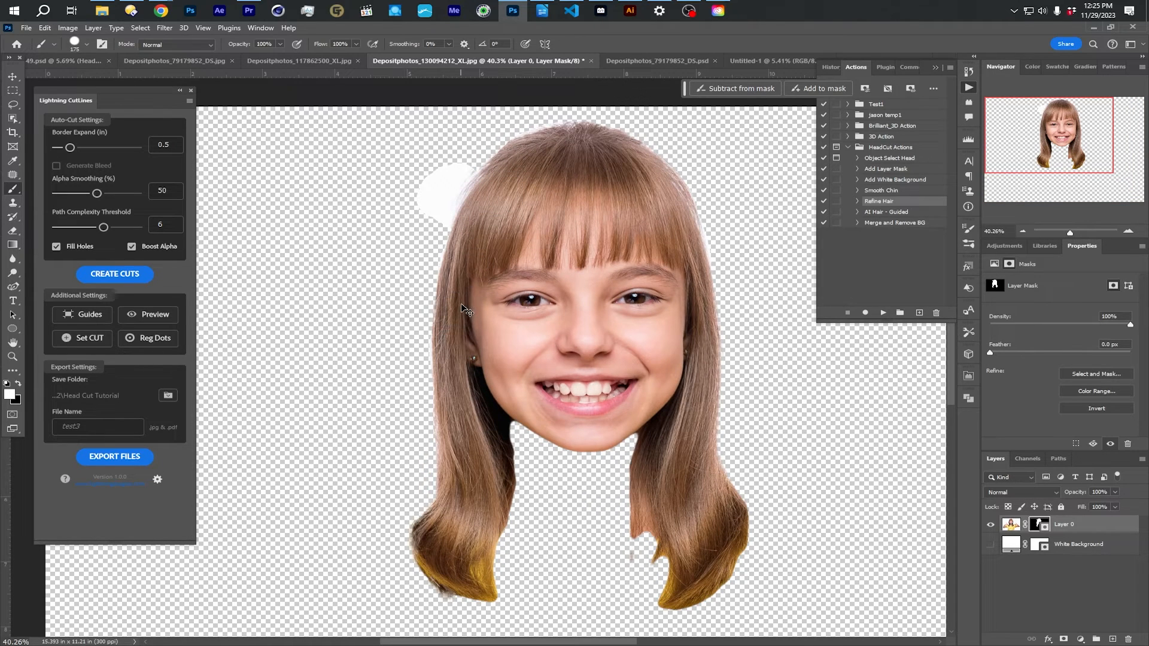
pyautogui.hotkey('ctrl', 'z')
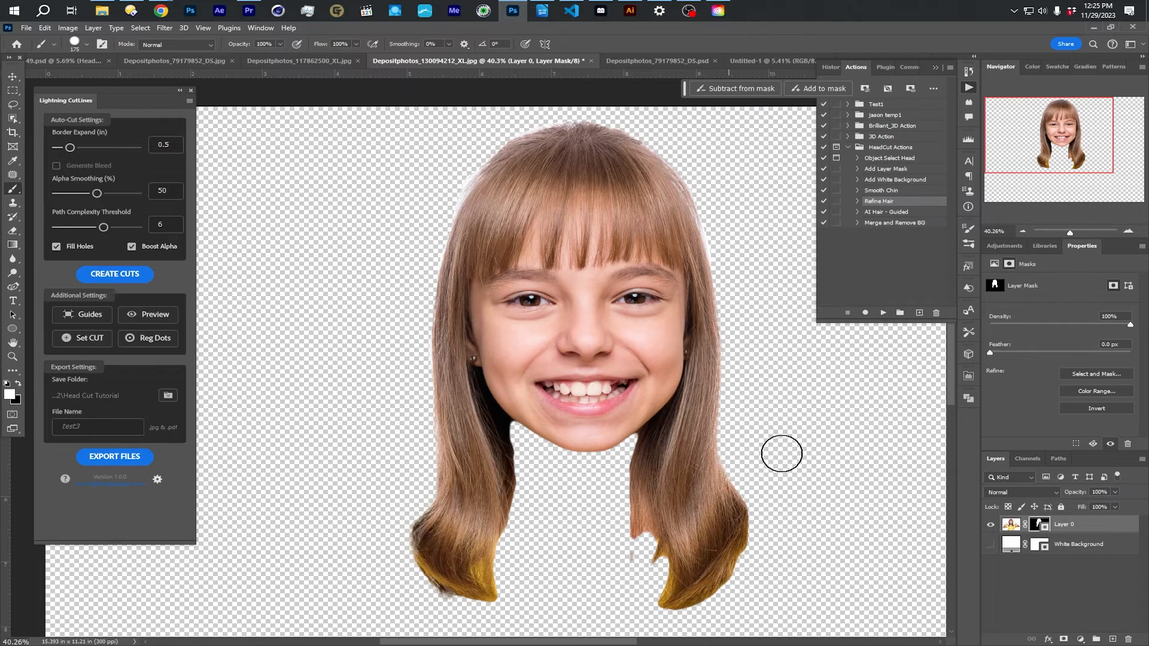
pyautogui.click(991, 544)
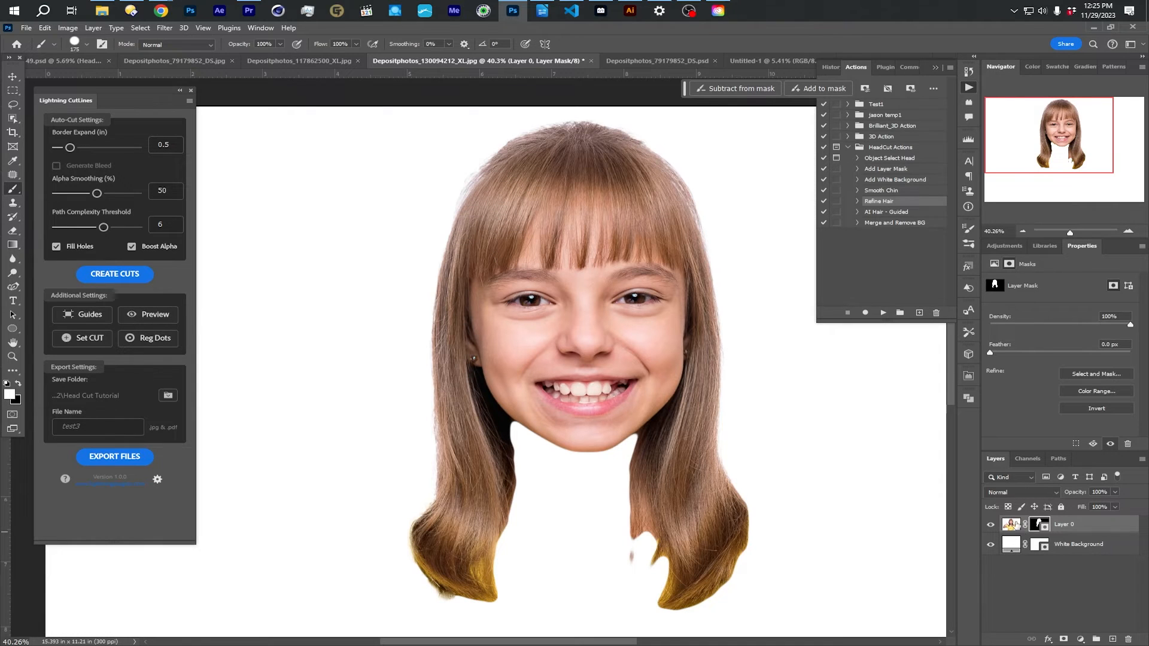
# - Paint black on Layer 0's mask to remove the stray bits between the hair strands and clean up the lower hair tips
pyautogui.moveTo(622, 389); pyautogui.dragTo(558, 326)
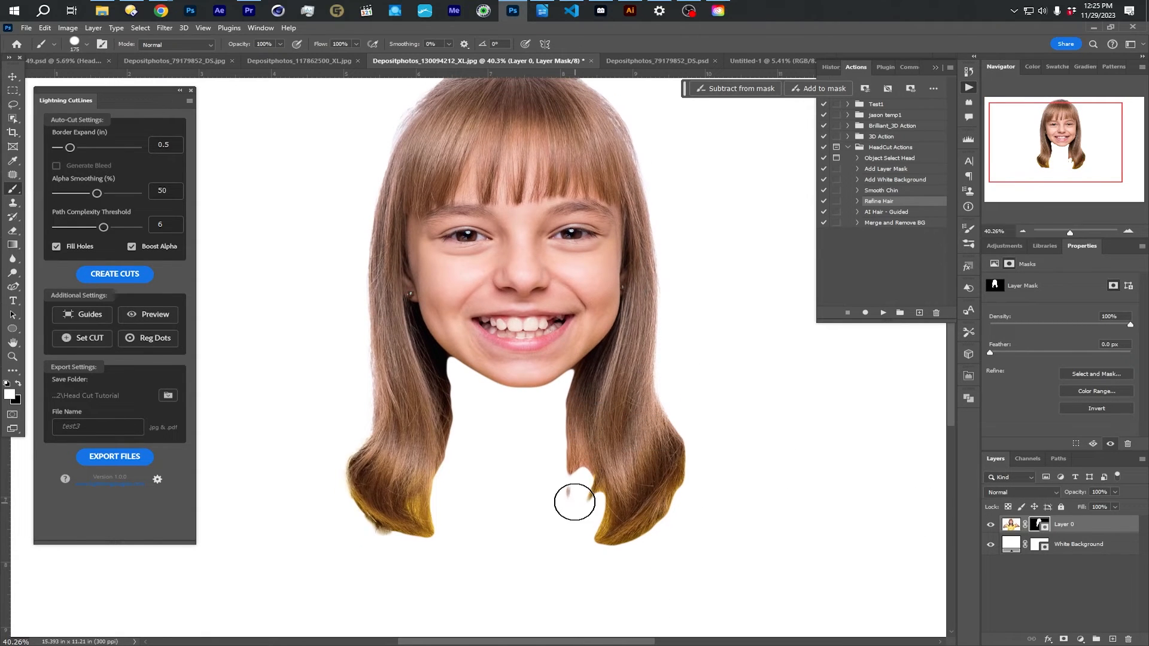
pyautogui.click(17, 383)
pyautogui.moveTo(563, 491)
pyautogui.mouseDown()
pyautogui.moveTo(546, 423)
pyautogui.moveTo(587, 541)
pyautogui.moveTo(659, 546)
pyautogui.moveTo(428, 558)
pyautogui.moveTo(356, 526)
pyautogui.moveTo(334, 477)
pyautogui.moveTo(396, 554)
pyautogui.mouseUp()
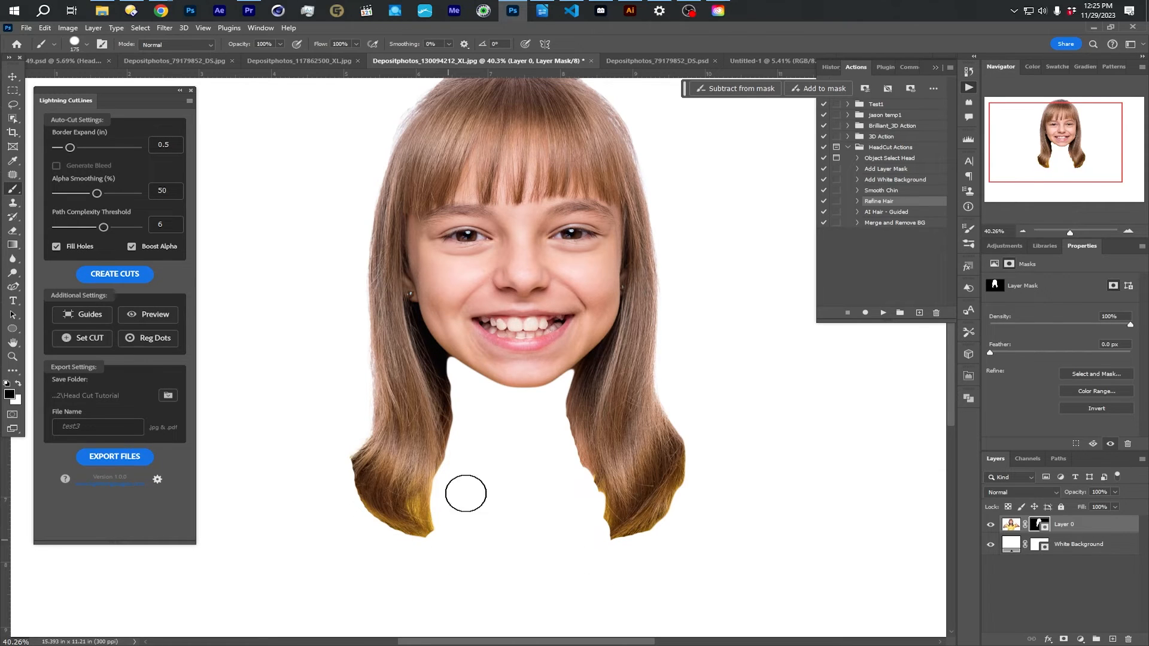
pyautogui.scroll(-2, 481, 446)
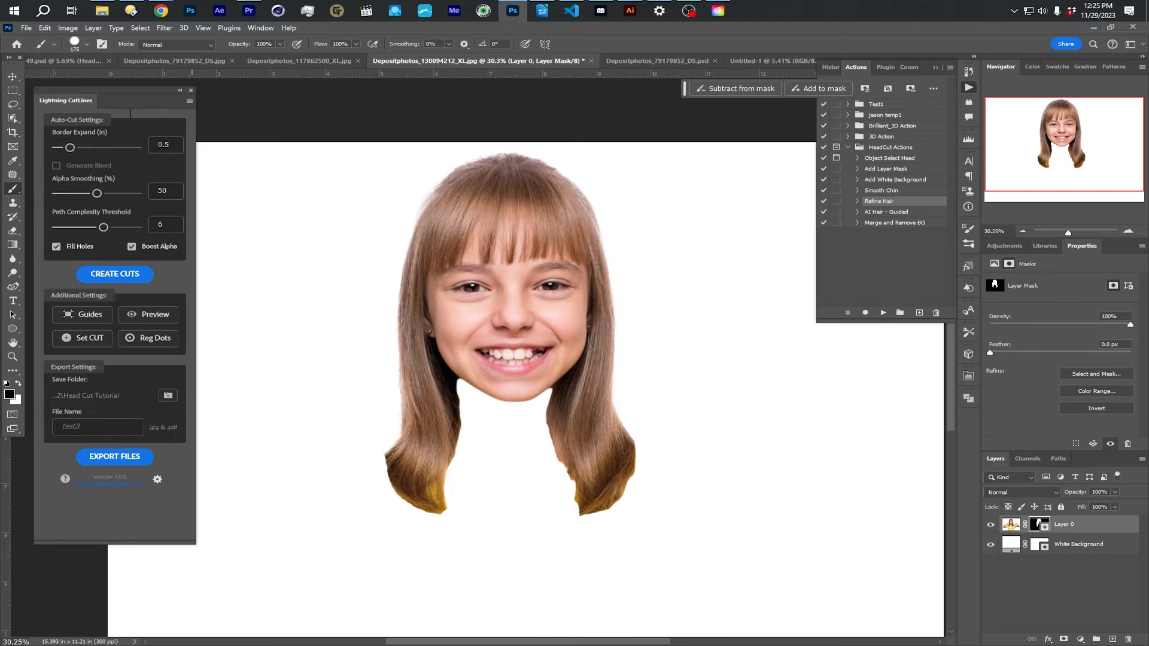
# - Reduce the brush to 62 px with a lower hardness and add an empty layer above Layer 0
pyautogui.click(75, 42)
pyautogui.click(102, 88)
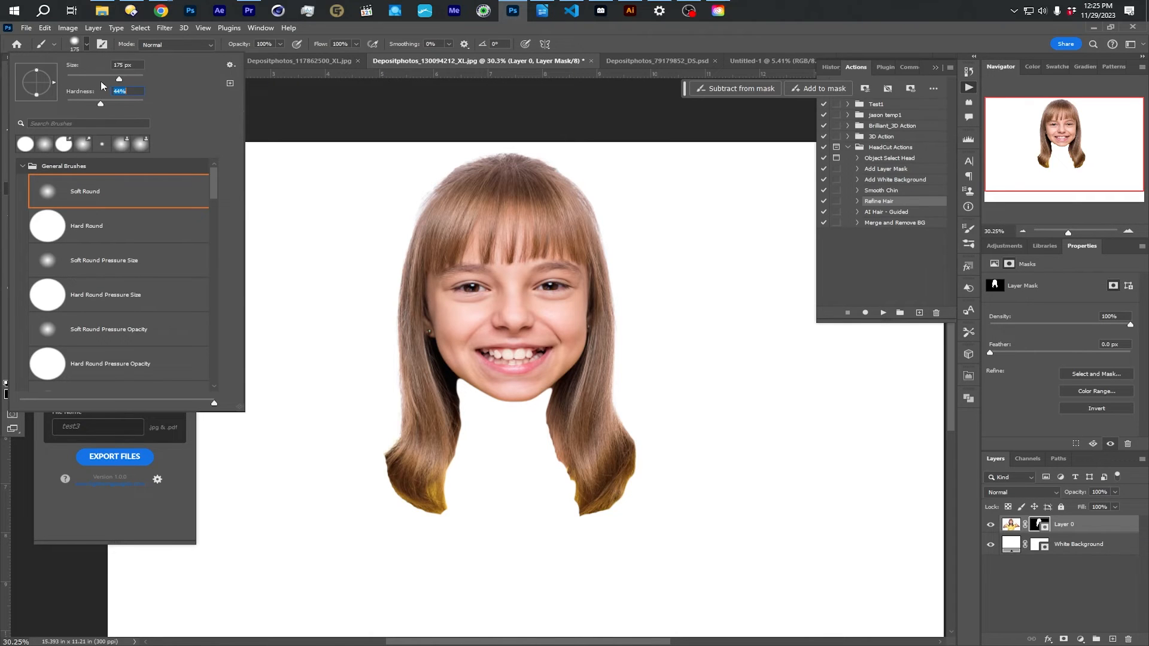
pyautogui.moveTo(104, 78); pyautogui.dragTo(89, 78)
pyautogui.moveTo(92, 105); pyautogui.dragTo(90, 104)
pyautogui.click(1112, 639)
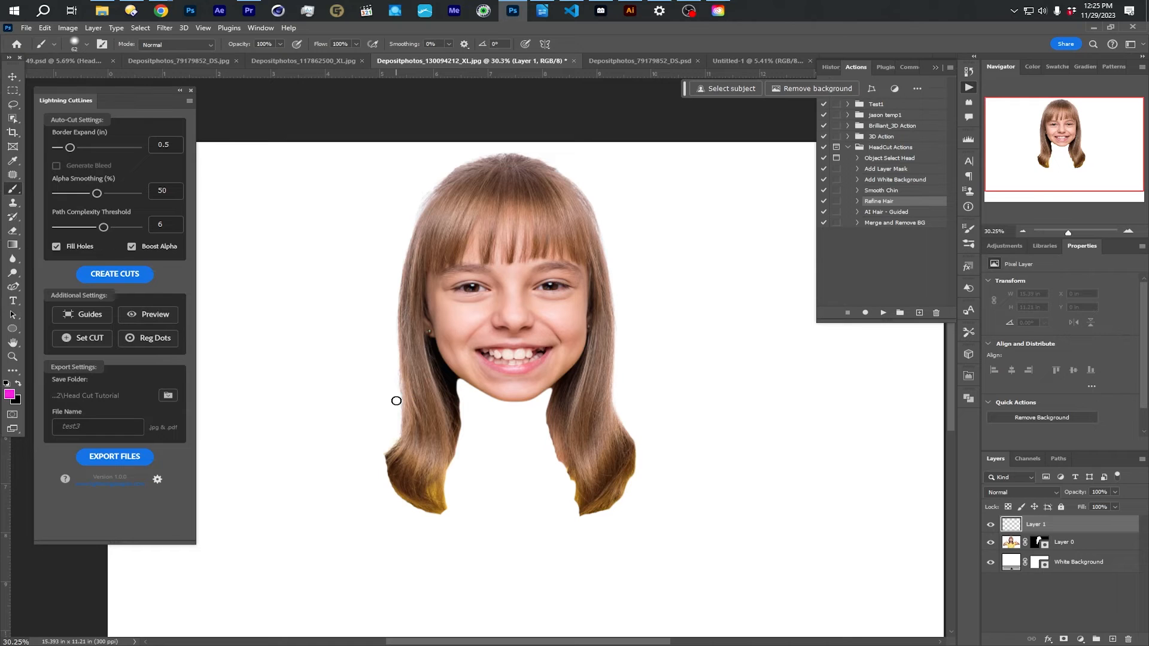
# - Paint rough strands in sampled hair browns on Layer 1 over the hair ends on the image's left side
pyautogui.keyDown('alt'); pyautogui.click(455, 429); pyautogui.keyUp('alt')
pyautogui.keyDown('alt'); pyautogui.click(451, 455); pyautogui.keyUp('alt')
pyautogui.moveTo(446, 459)
pyautogui.mouseDown()
pyautogui.moveTo(439, 512)
pyautogui.moveTo(434, 501)
pyautogui.moveTo(440, 485)
pyautogui.moveTo(446, 512)
pyautogui.moveTo(430, 497)
pyautogui.moveTo(431, 518)
pyautogui.moveTo(424, 497)
pyautogui.moveTo(414, 511)
pyautogui.moveTo(418, 495)
pyautogui.moveTo(394, 498)
pyautogui.mouseUp()
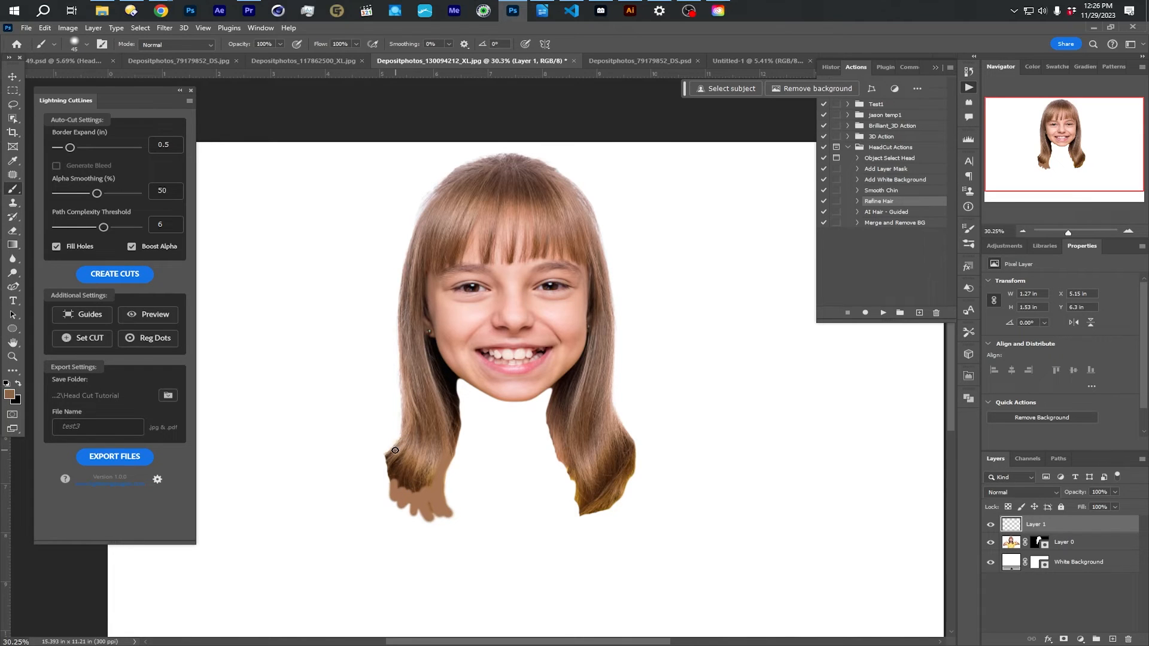
pyautogui.moveTo(387, 473)
pyautogui.mouseDown()
pyautogui.moveTo(391, 496)
pyautogui.moveTo(401, 480)
pyautogui.moveTo(411, 512)
pyautogui.moveTo(407, 488)
pyautogui.moveTo(396, 507)
pyautogui.moveTo(389, 484)
pyautogui.moveTo(388, 506)
pyautogui.moveTo(419, 482)
pyautogui.moveTo(414, 510)
pyautogui.moveTo(425, 485)
pyautogui.moveTo(430, 521)
pyautogui.mouseUp()
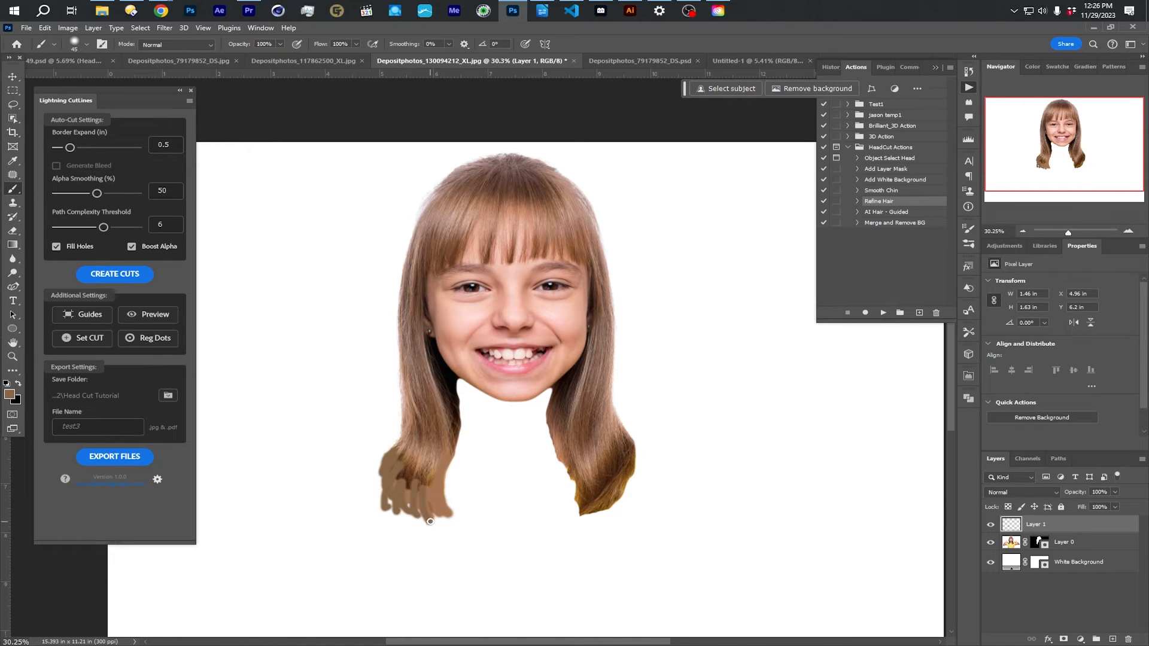
pyautogui.moveTo(446, 460); pyautogui.dragTo(451, 487)
pyautogui.moveTo(437, 515); pyautogui.dragTo(414, 519)
# - Paint golden and dark brown strands on Layer 1 over the hair ends on the image's right side
pyautogui.moveTo(574, 475)
pyautogui.mouseDown()
pyautogui.moveTo(571, 500)
pyautogui.moveTo(562, 460)
pyautogui.moveTo(588, 519)
pyautogui.mouseUp()
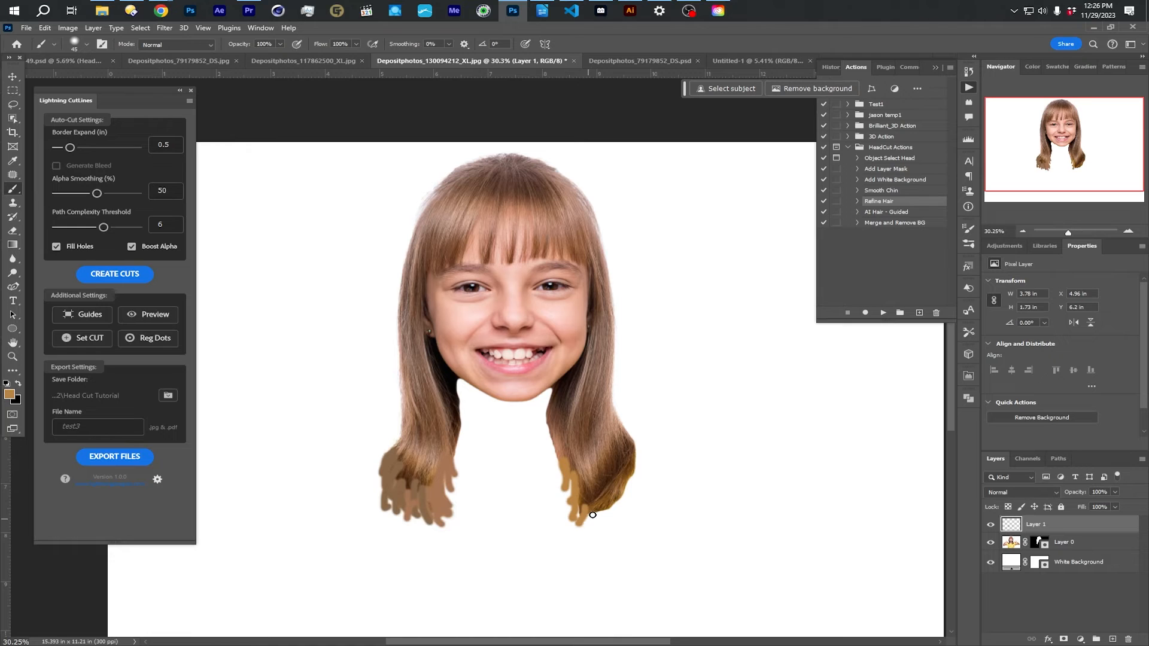
pyautogui.keyDown('alt'); pyautogui.click(599, 506); pyautogui.keyUp('alt')
pyautogui.moveTo(587, 524); pyautogui.dragTo(604, 518)
pyautogui.keyDown('alt'); pyautogui.click(630, 452); pyautogui.keyUp('alt')
pyautogui.moveTo(633, 454)
pyautogui.mouseDown()
pyautogui.moveTo(622, 501)
pyautogui.moveTo(610, 484)
pyautogui.moveTo(616, 512)
pyautogui.moveTo(620, 499)
pyautogui.moveTo(634, 508)
pyautogui.moveTo(607, 492)
pyautogui.moveTo(607, 534)
pyautogui.mouseUp()
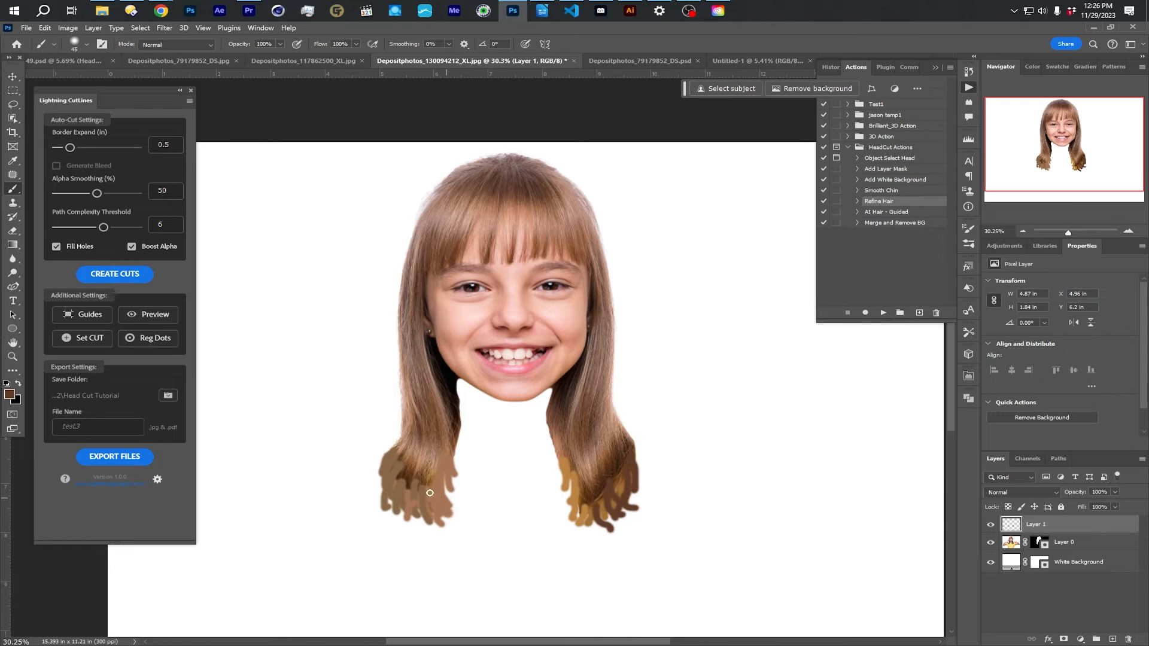
# - Add darker brown strands along the outer edge of the left-hand hair ends on Layer 1
pyautogui.keyDown('alt'); pyautogui.click(406, 473); pyautogui.keyUp('alt')
pyautogui.moveTo(403, 470)
pyautogui.mouseDown()
pyautogui.moveTo(407, 508)
pyautogui.moveTo(387, 497)
pyautogui.mouseUp()
pyautogui.moveTo(390, 458); pyautogui.dragTo(380, 503)
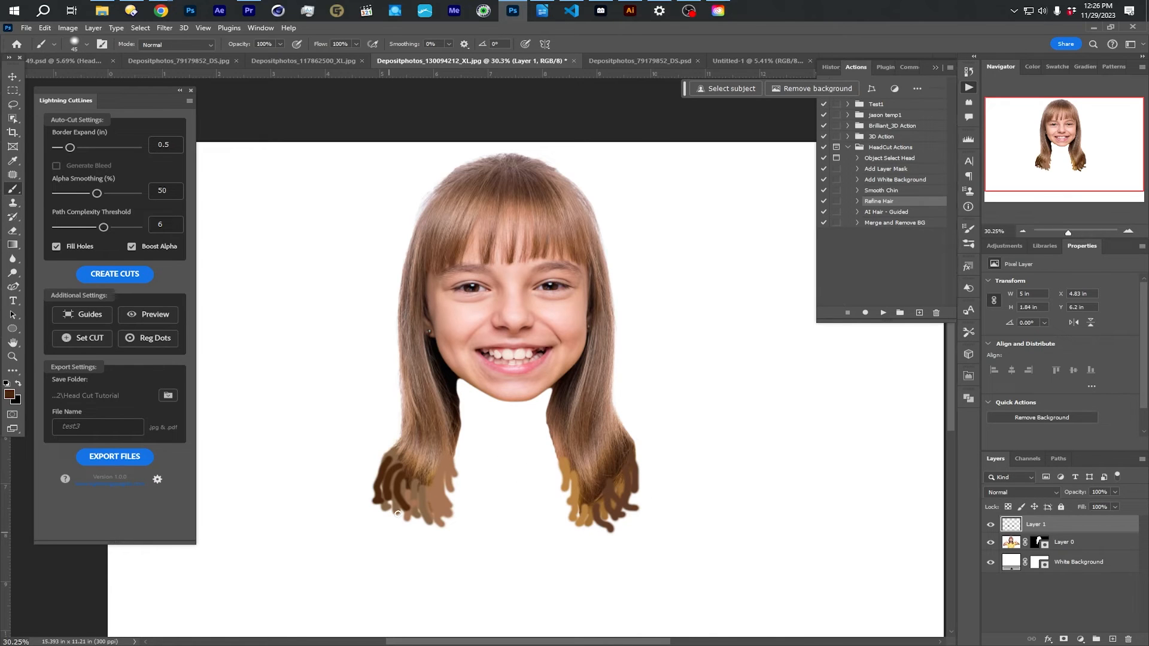
# - Lasso loosely around the painted hair ends on both sides of the head as one combined selection
pyautogui.click(13, 108)
pyautogui.moveTo(414, 433)
pyautogui.mouseDown()
pyautogui.moveTo(375, 441)
pyautogui.moveTo(356, 480)
pyautogui.mouseUp()
pyautogui.moveTo(381, 532); pyautogui.dragTo(439, 541)
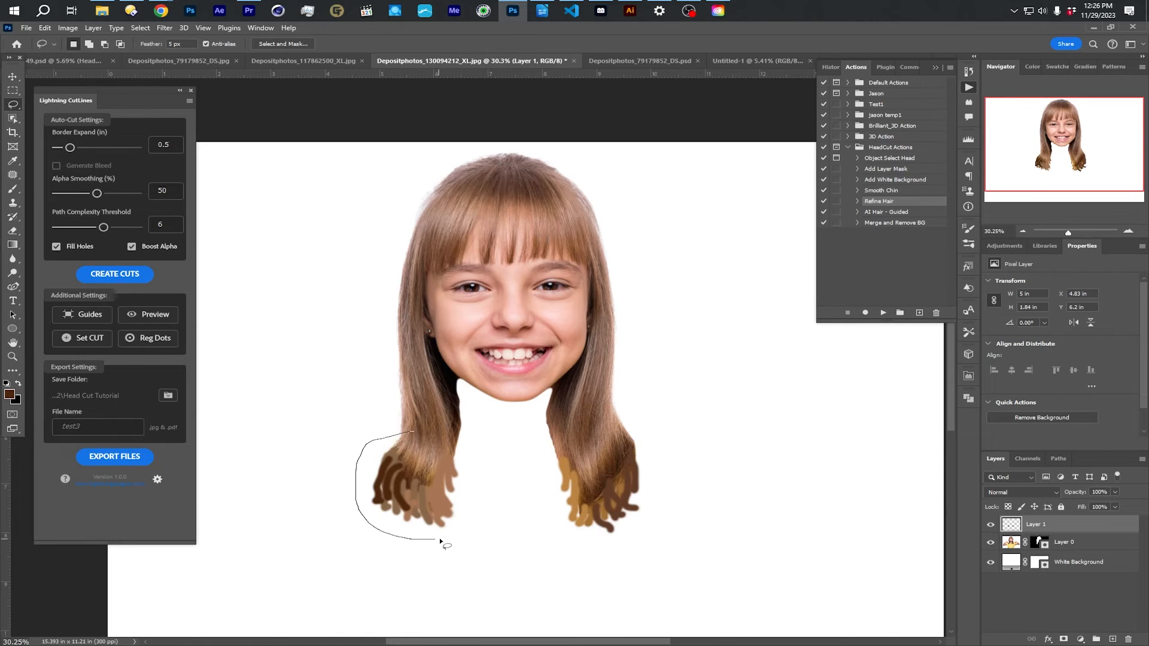
pyautogui.moveTo(447, 433); pyautogui.dragTo(422, 430)
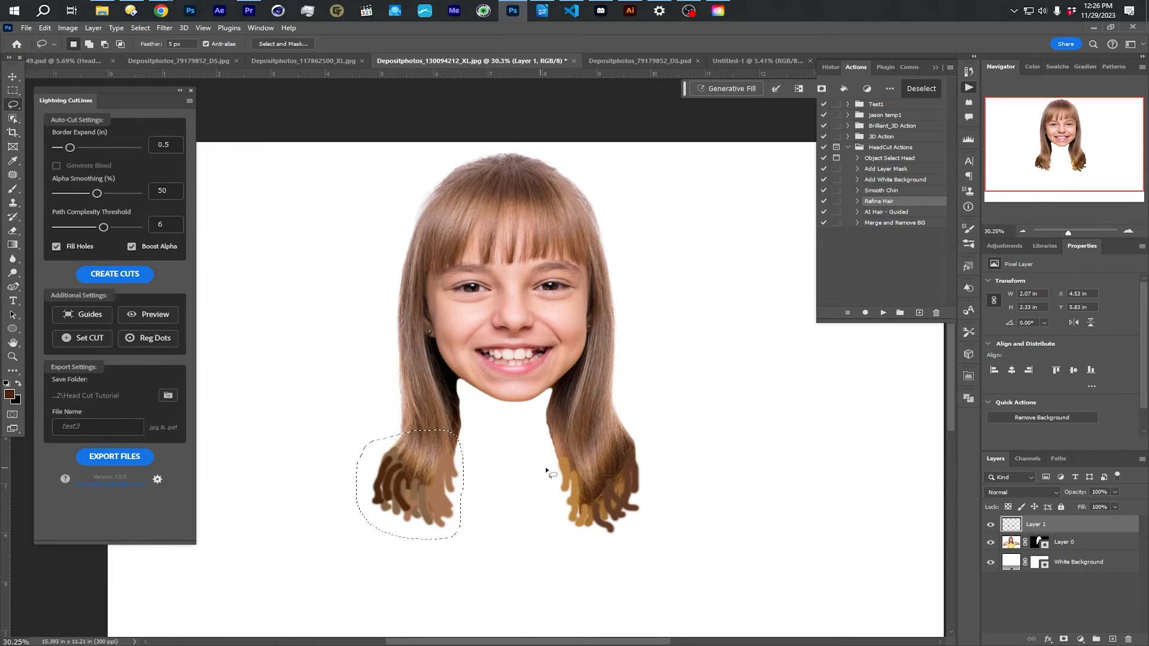
pyautogui.moveTo(567, 448)
pyautogui.mouseDown()
pyautogui.moveTo(553, 515)
pyautogui.moveTo(568, 532)
pyautogui.moveTo(632, 535)
pyautogui.moveTo(649, 487)
pyautogui.moveTo(634, 437)
pyautogui.moveTo(567, 448)
pyautogui.mouseUp()
# - Choose the AI Hair - Guided action, turn the hair-end selection into a Quick Mask and reselect the same areas
pyautogui.click(913, 212)
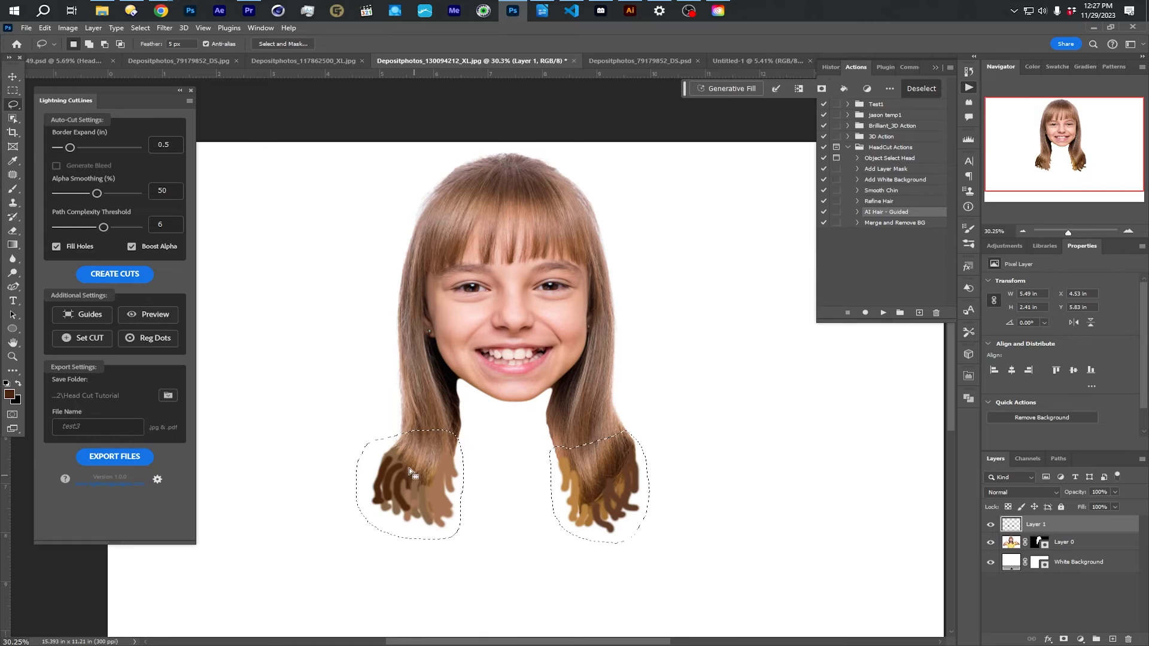
pyautogui.click(12, 416)
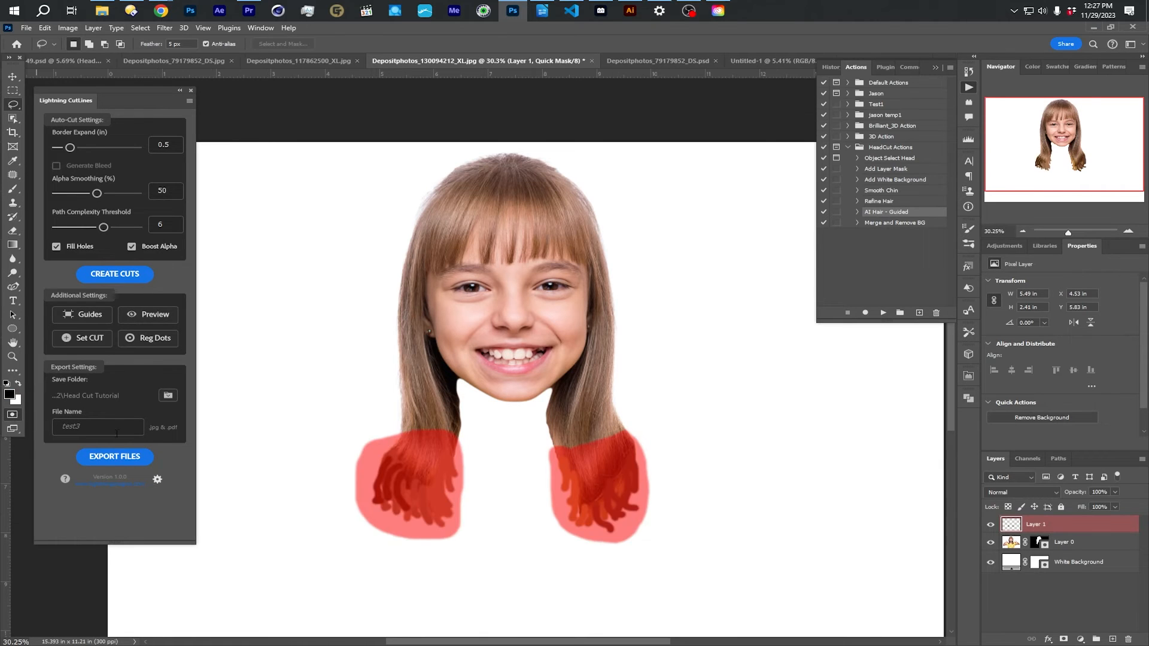
pyautogui.click(140, 27)
pyautogui.click(158, 60)
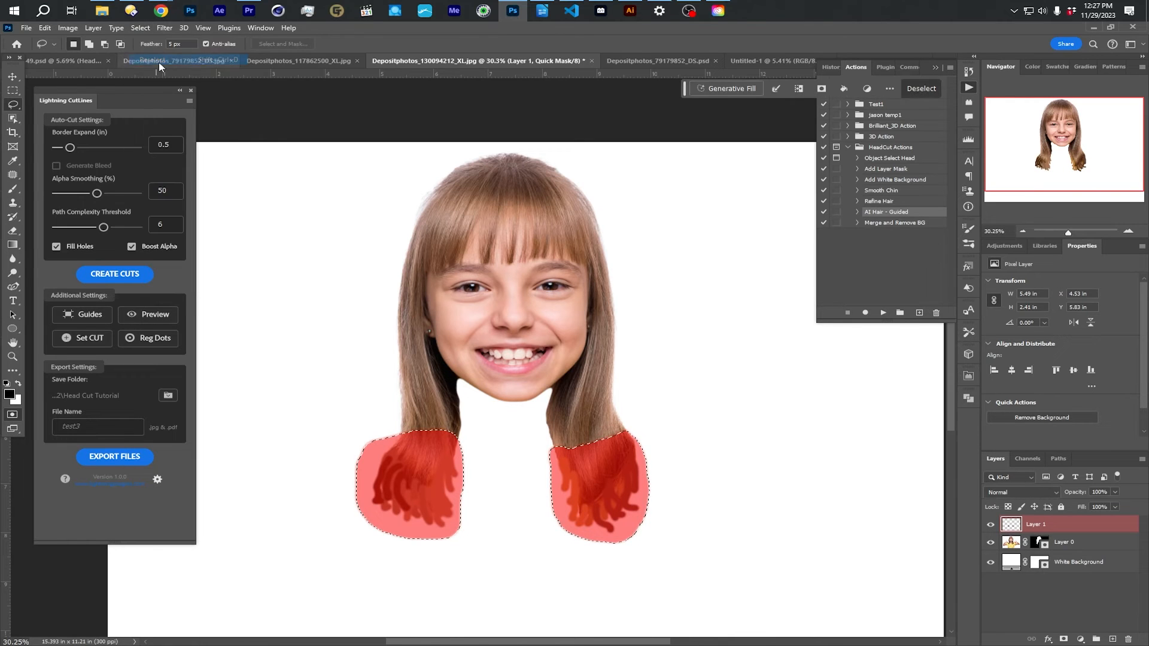
# - Fill the selected Quick Mask areas with 50% Gray at 50% opacity and exit Quick Mask mode
pyautogui.click(44, 28)
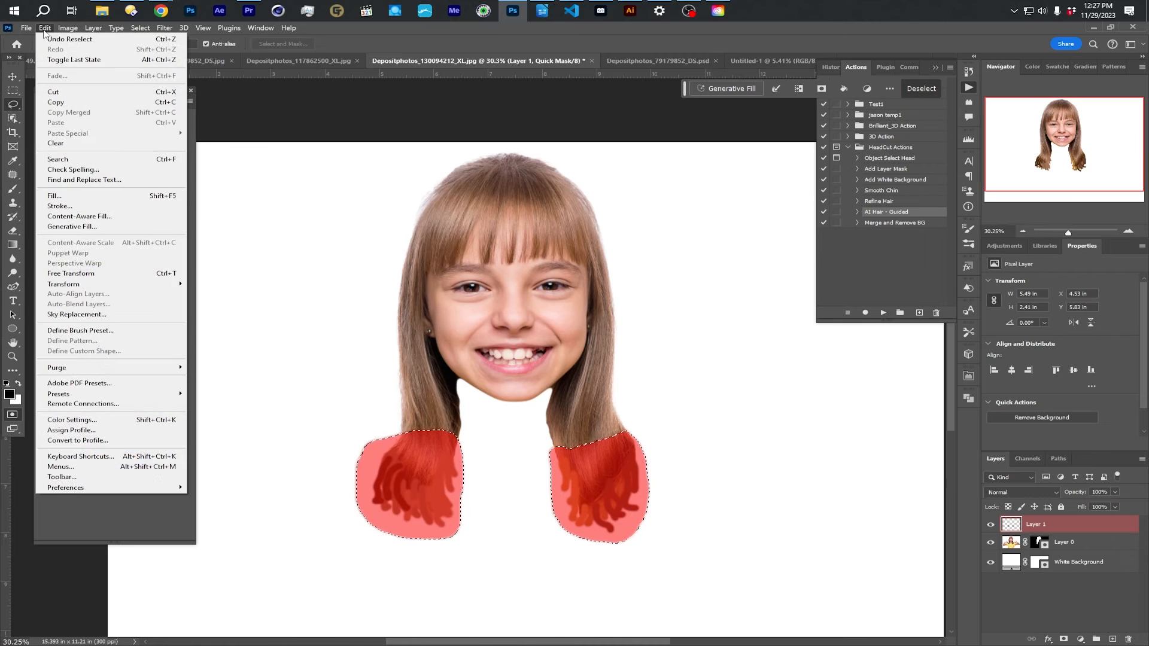
pyautogui.click(55, 196)
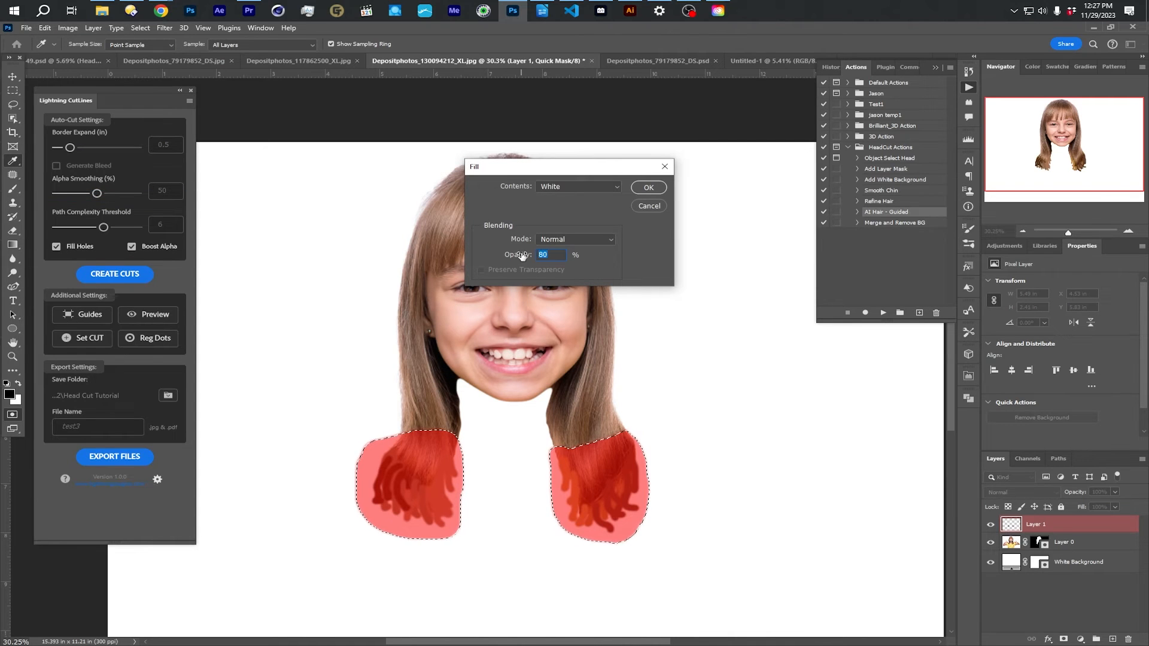
pyautogui.write('50')
pyautogui.click(581, 188)
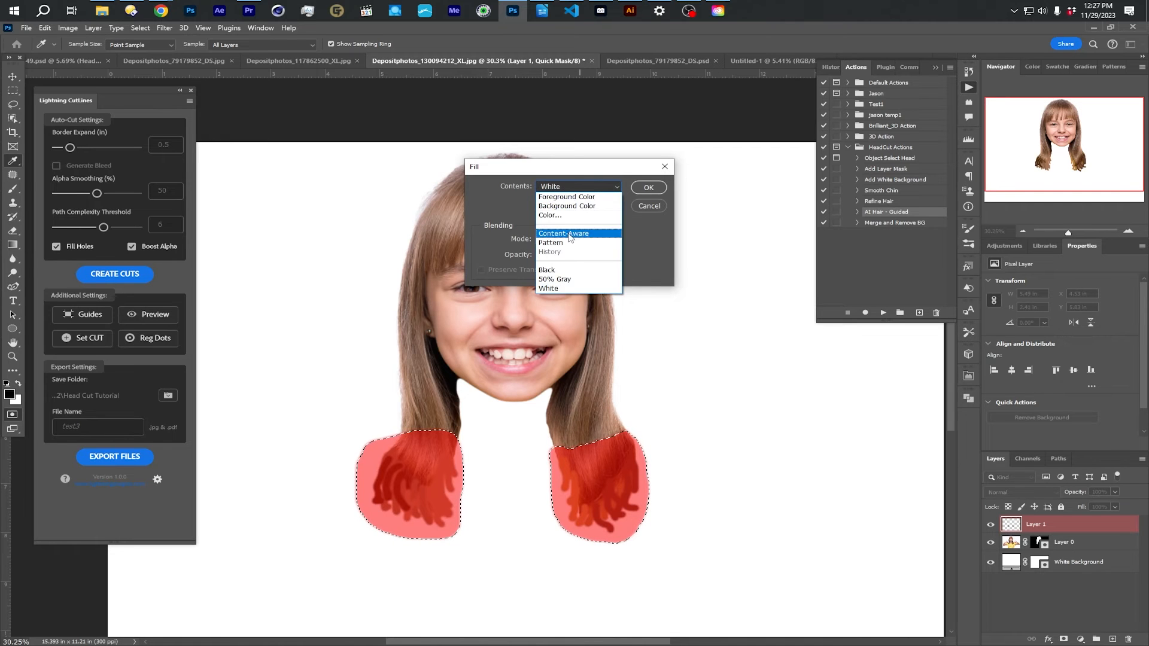
pyautogui.click(562, 279)
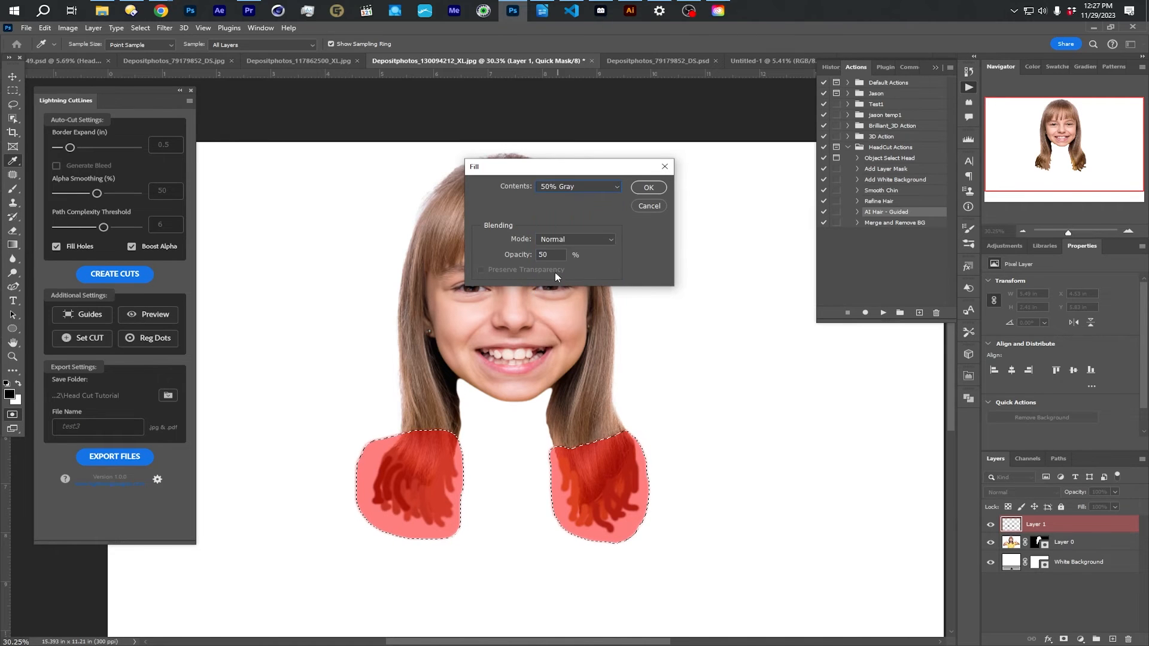
pyautogui.click(648, 188)
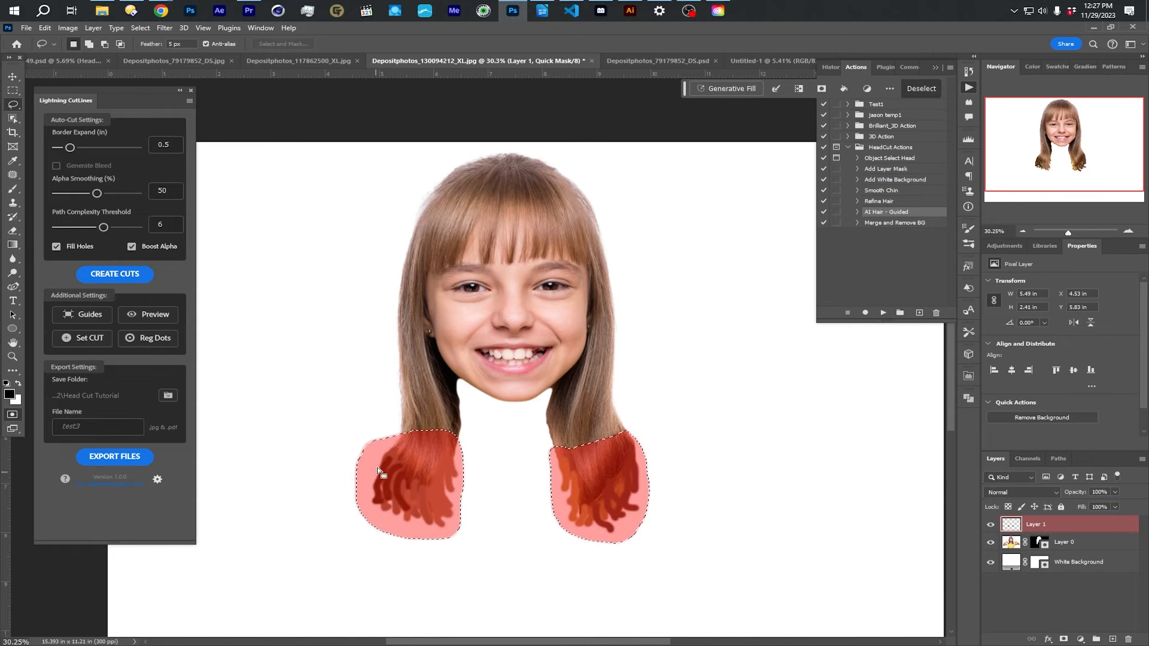
pyautogui.click(13, 416)
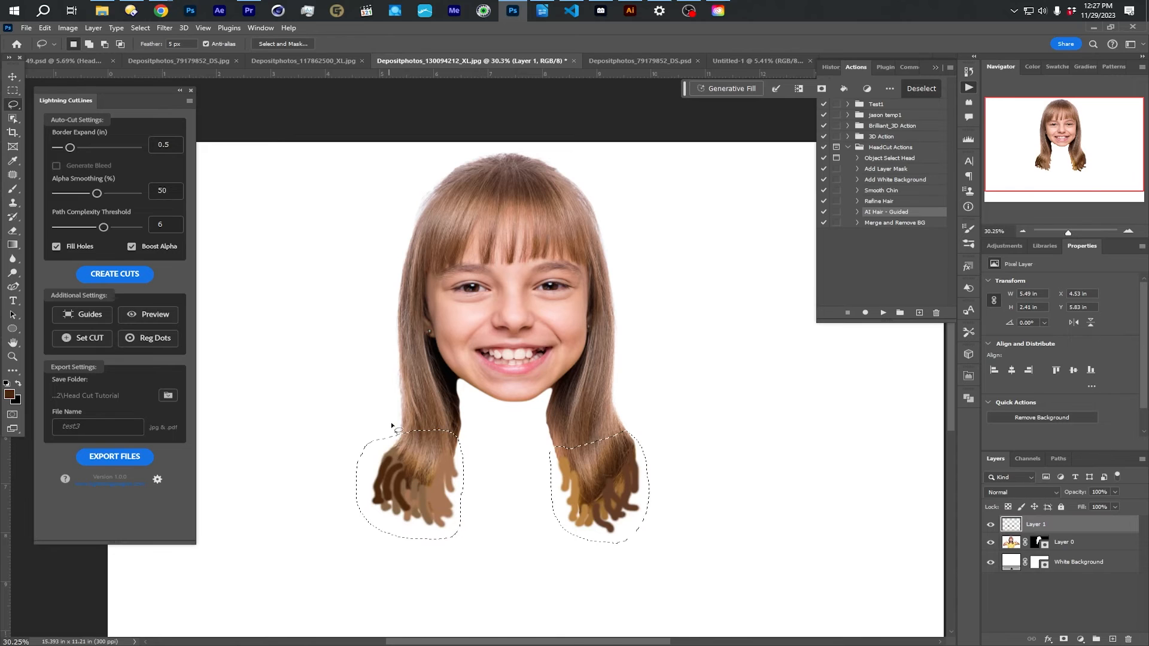
# - Run Generative Fill on the hair ends with the prompt "hair isolated on white background"
pyautogui.click(727, 93)
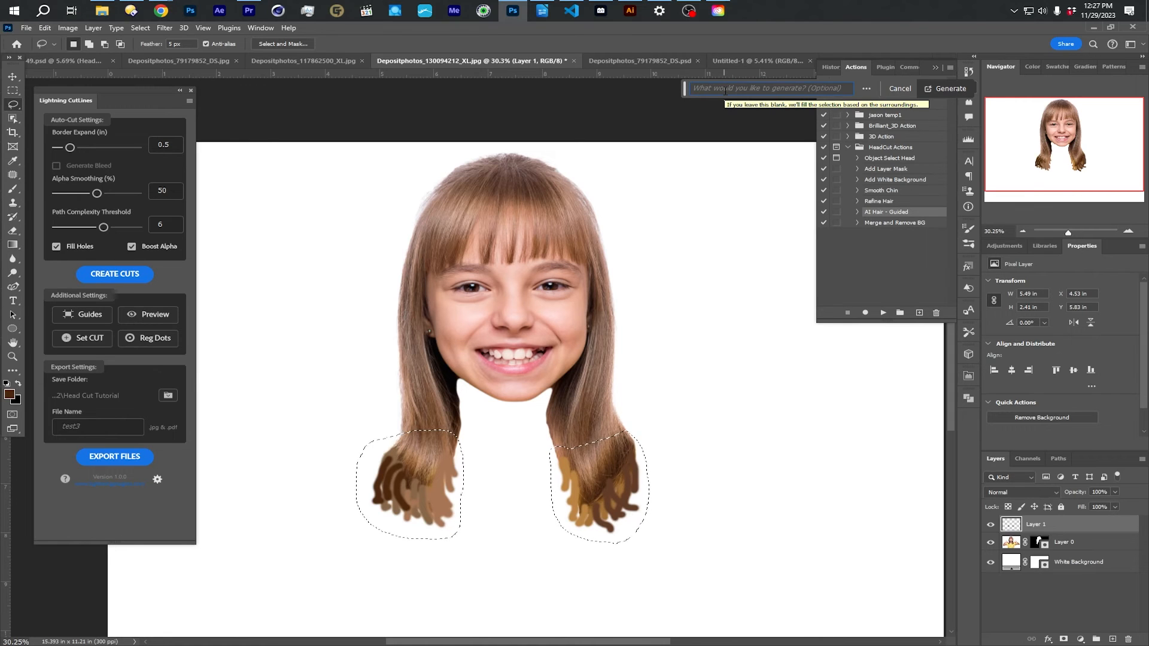
pyautogui.write('hair isolated on white background')
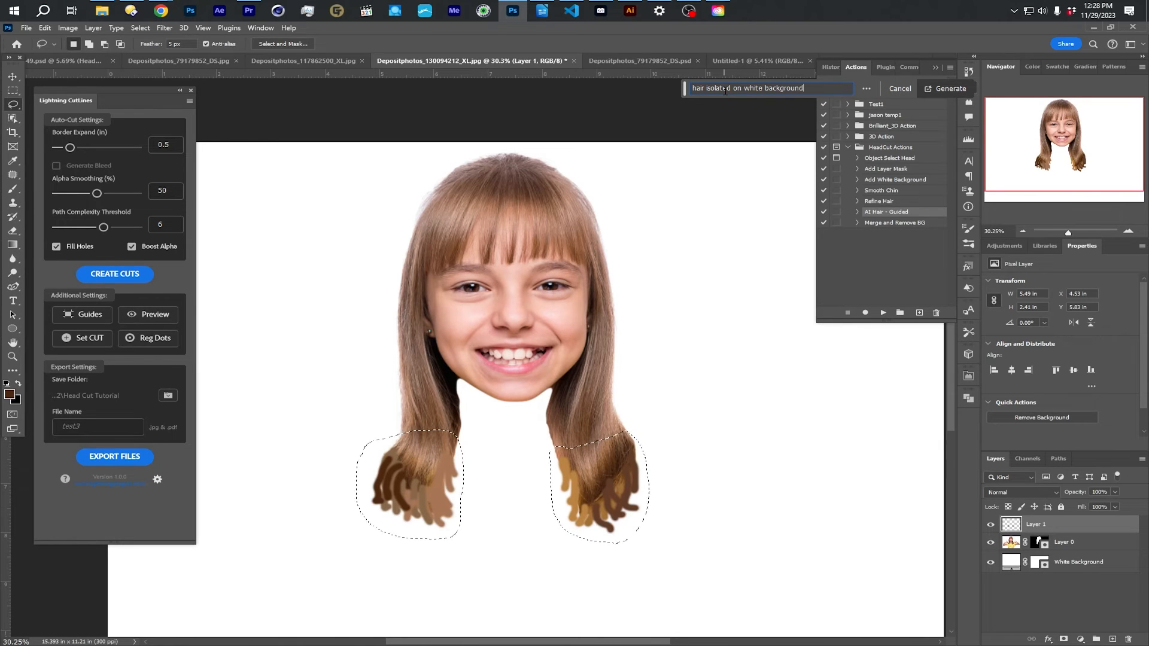
pyautogui.click(926, 90)
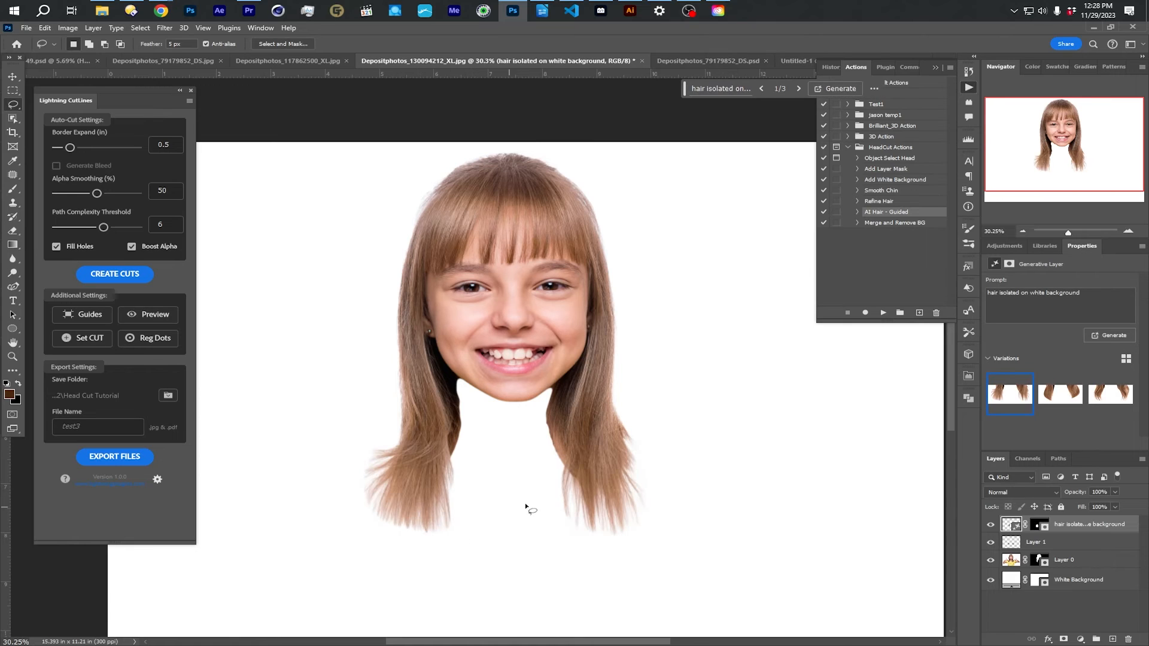
# - Compare the second and third generated hair variations and toggle the generated layer's visibility
pyautogui.click(1054, 400)
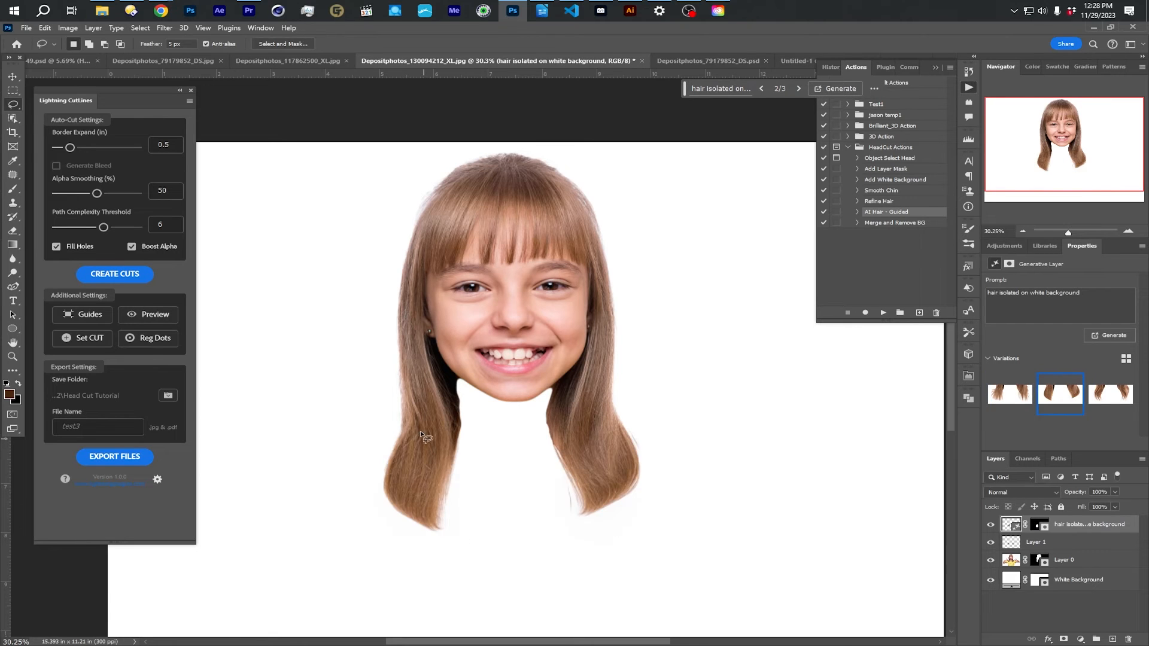
pyautogui.click(1110, 394)
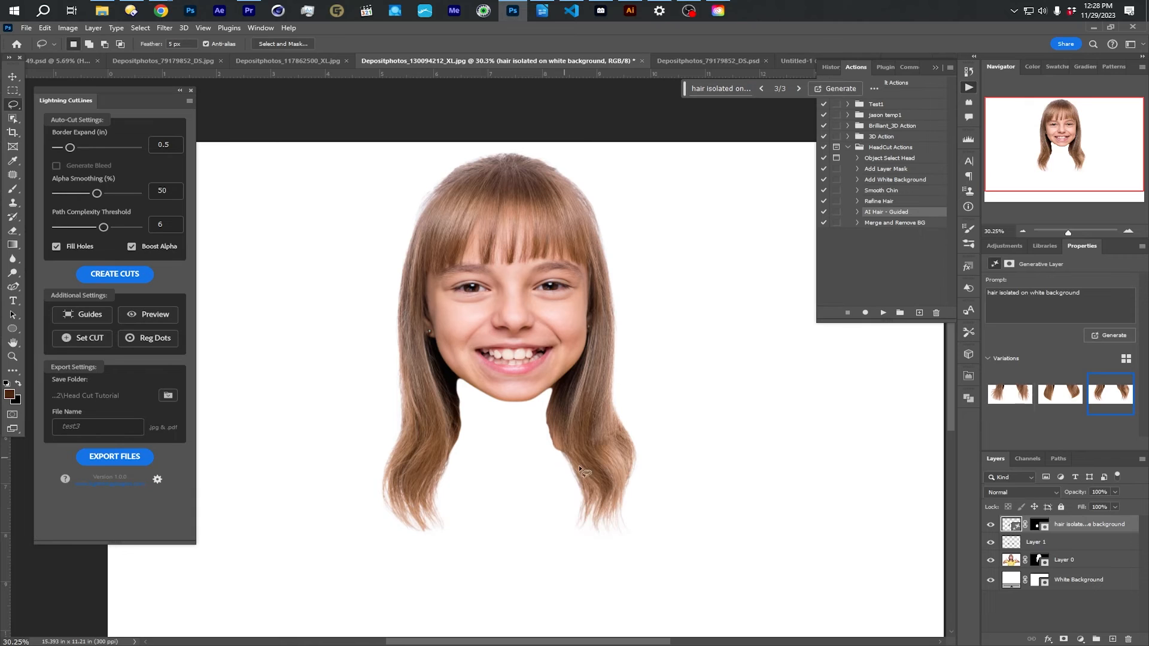
pyautogui.click(989, 525)
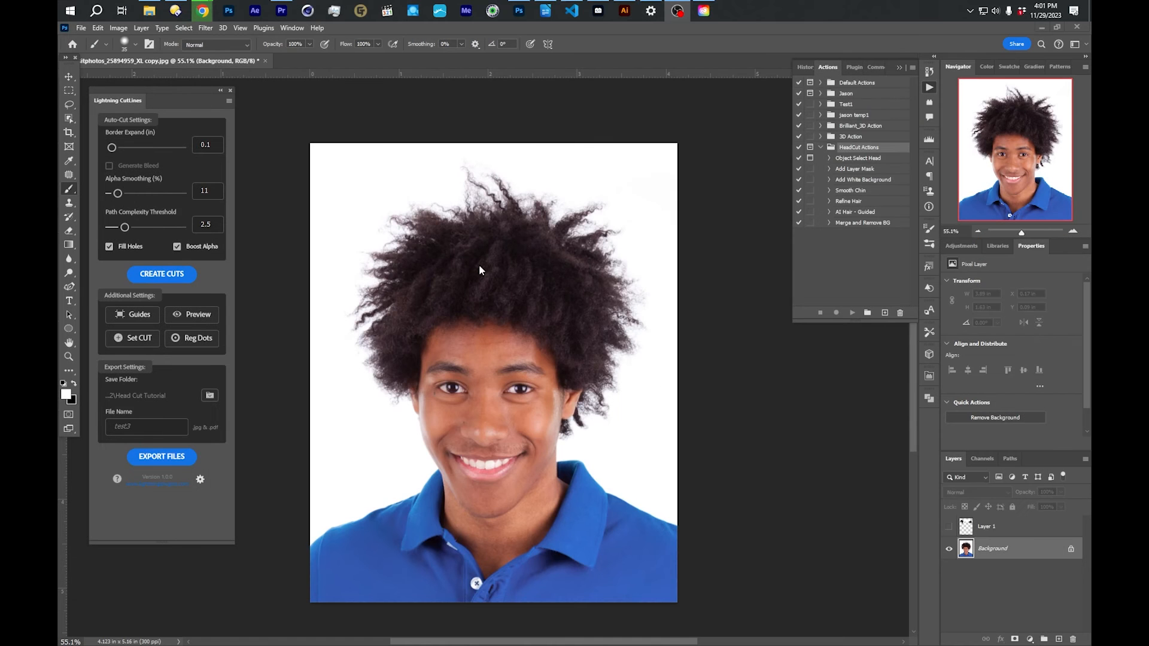
# - Lasso around the curly-haired man's hair on the Background layer, running the lower edge across his forehead
pyautogui.click(67, 105)
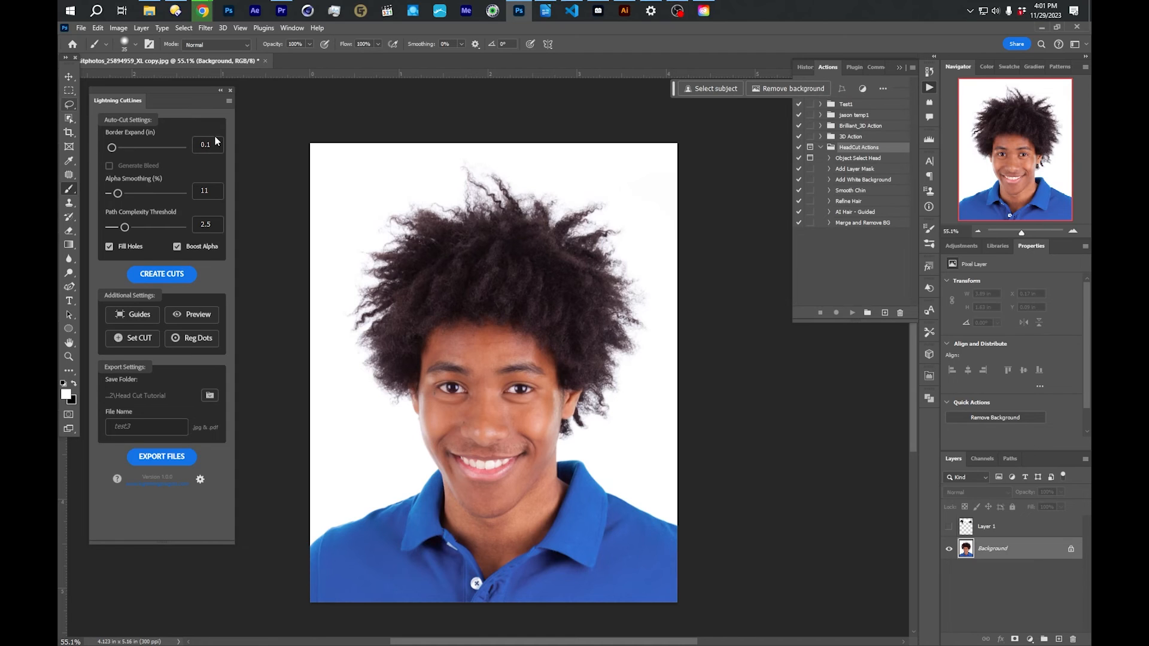
pyautogui.click(69, 105)
pyautogui.moveTo(407, 182)
pyautogui.mouseDown()
pyautogui.moveTo(352, 211)
pyautogui.moveTo(339, 257)
pyautogui.moveTo(353, 363)
pyautogui.moveTo(400, 409)
pyautogui.moveTo(456, 358)
pyautogui.mouseUp()
pyautogui.moveTo(574, 444)
pyautogui.mouseDown()
pyautogui.moveTo(653, 359)
pyautogui.moveTo(657, 288)
pyautogui.moveTo(626, 219)
pyautogui.moveTo(547, 160)
pyautogui.moveTo(408, 179)
pyautogui.mouseUp()
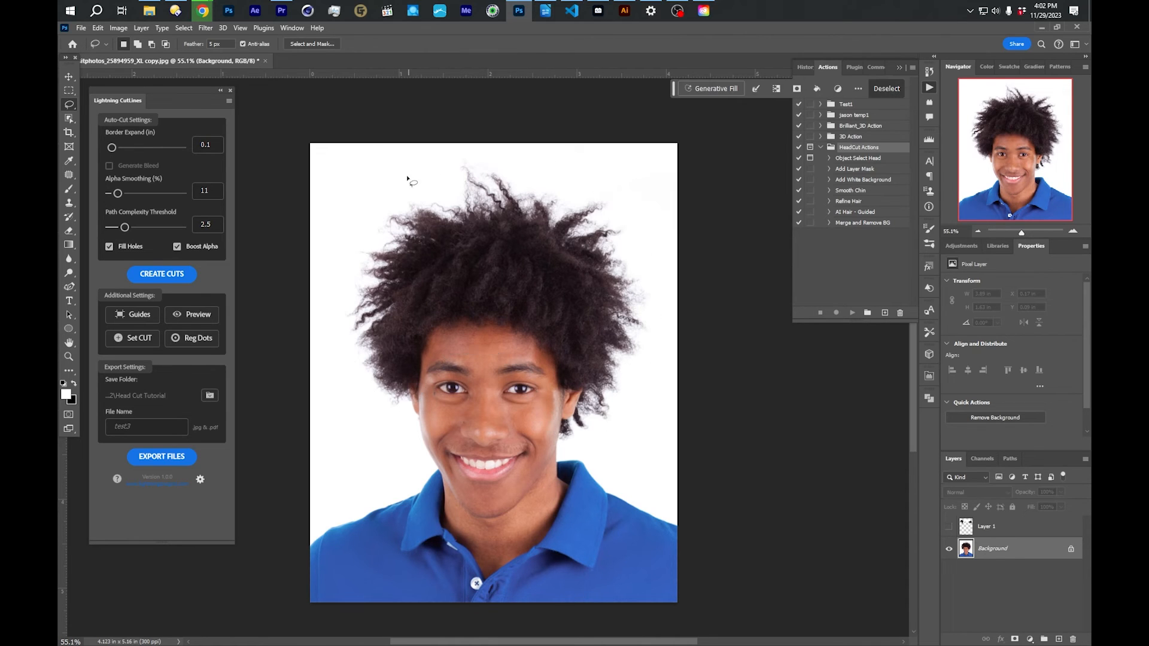
# - Run Generative Fill on the man's hair selection with the prompt "hair on white background"
pyautogui.click(725, 90)
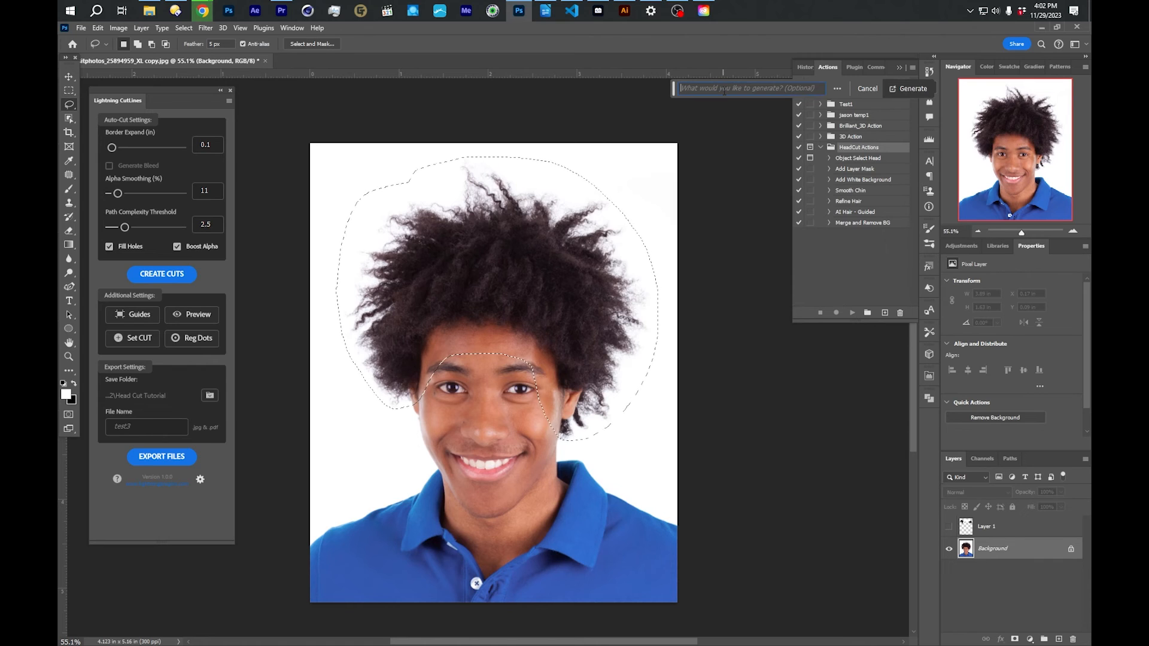
pyautogui.write('hair on ')
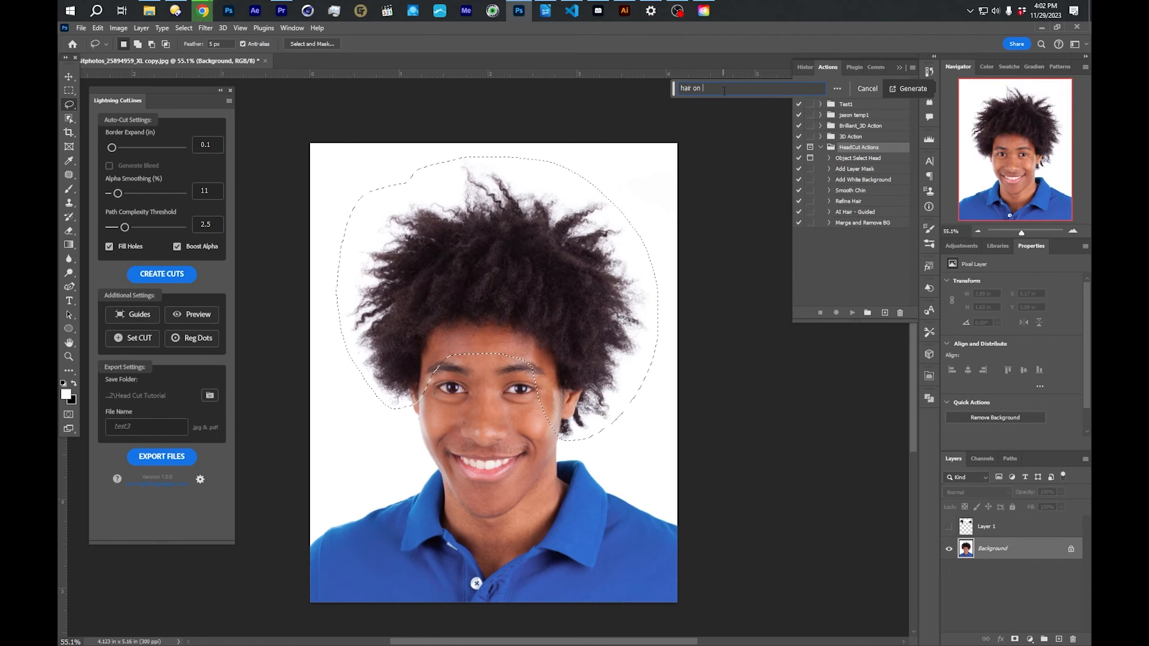
pyautogui.write('white Lackgorun')
pyautogui.press('BackSpace')
pyautogui.press('BackSpace')
pyautogui.write('round')
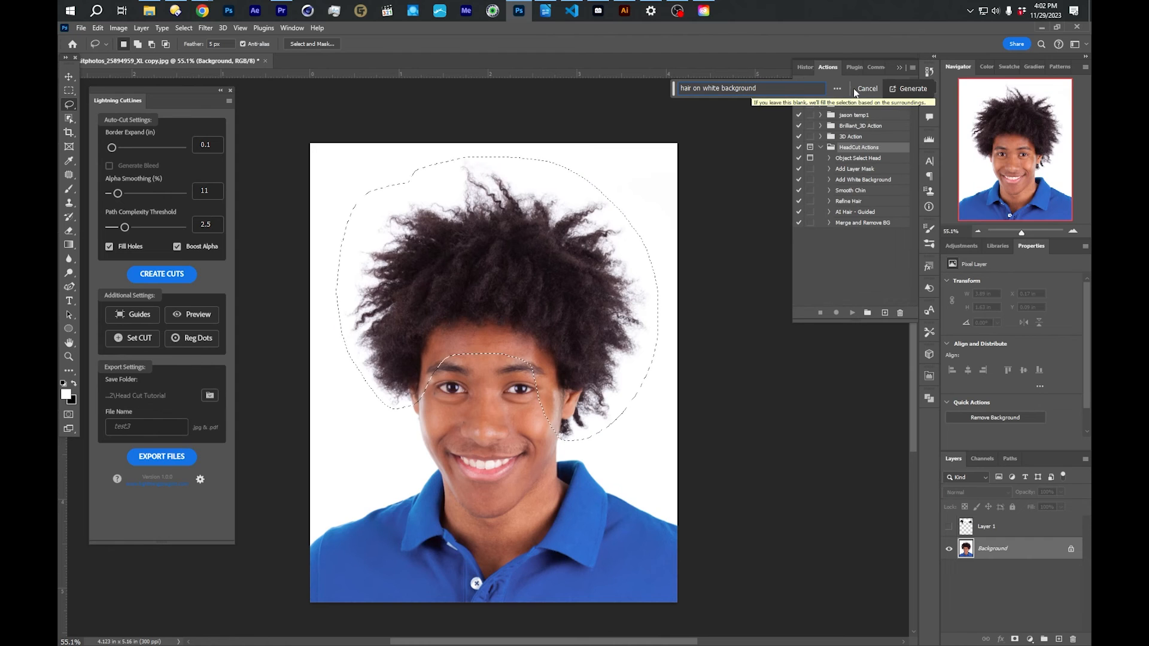
pyautogui.click(910, 88)
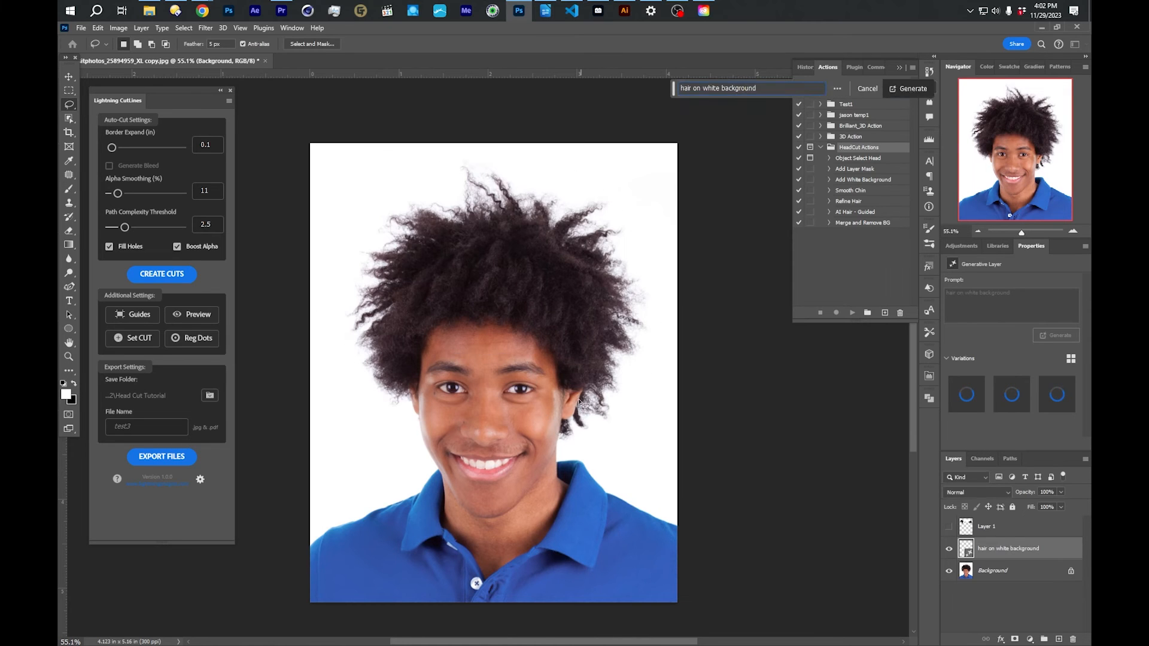
# - Compare the generated hairstyle variations for the man and return to the first one
pyautogui.click(1011, 393)
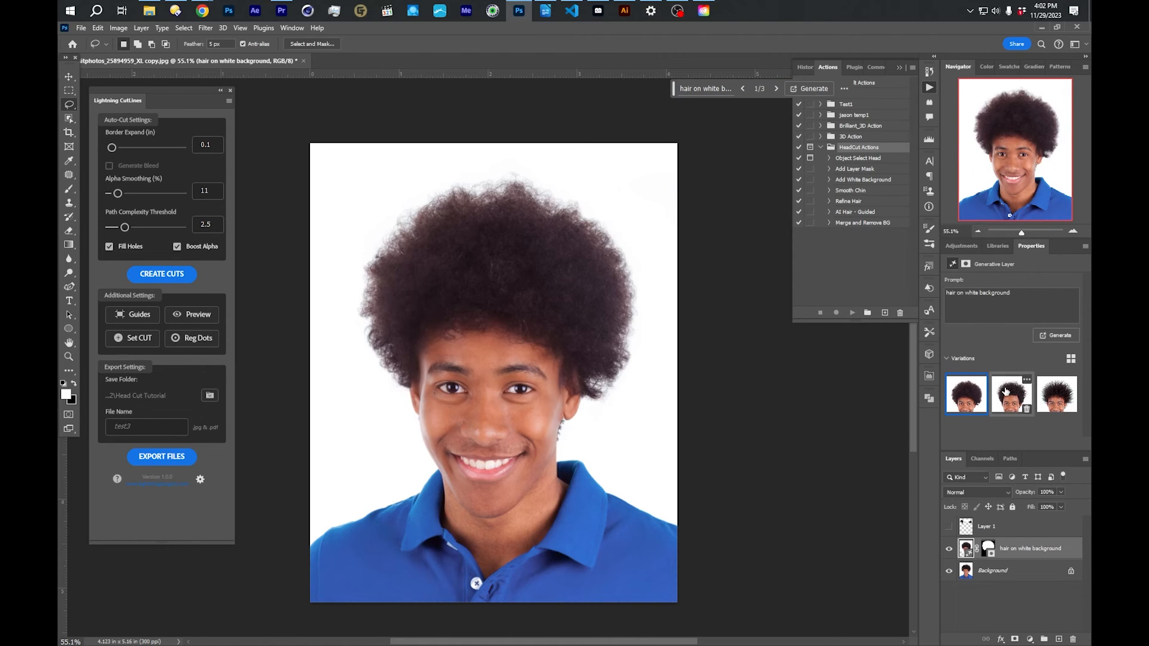
pyautogui.click(1056, 394)
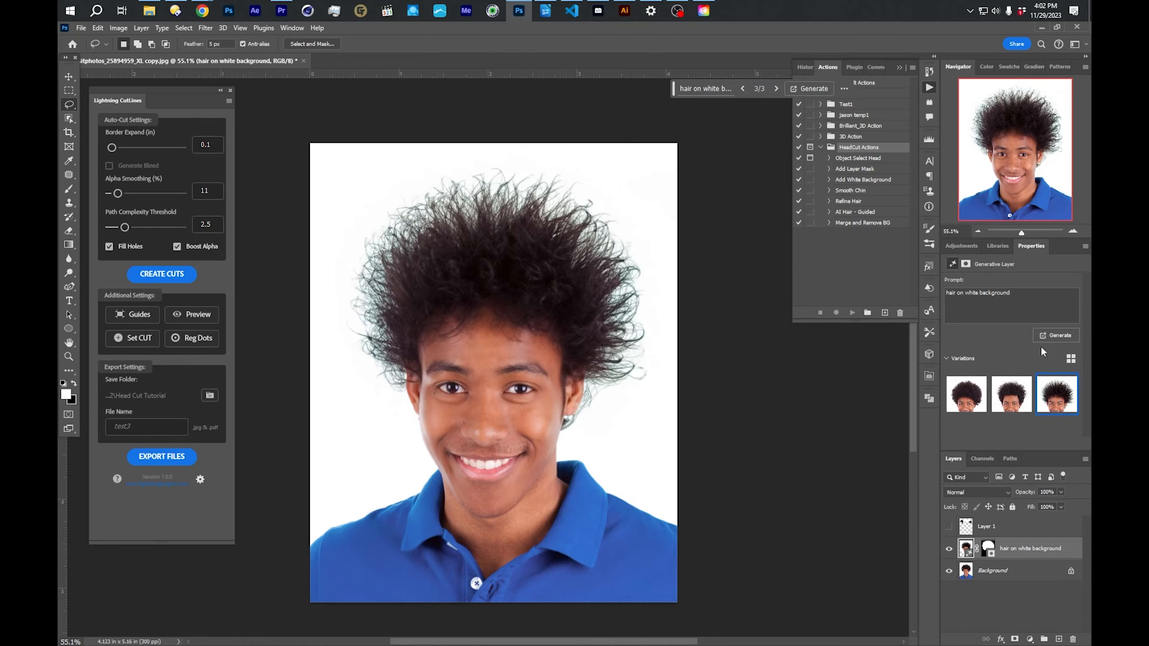
pyautogui.click(956, 396)
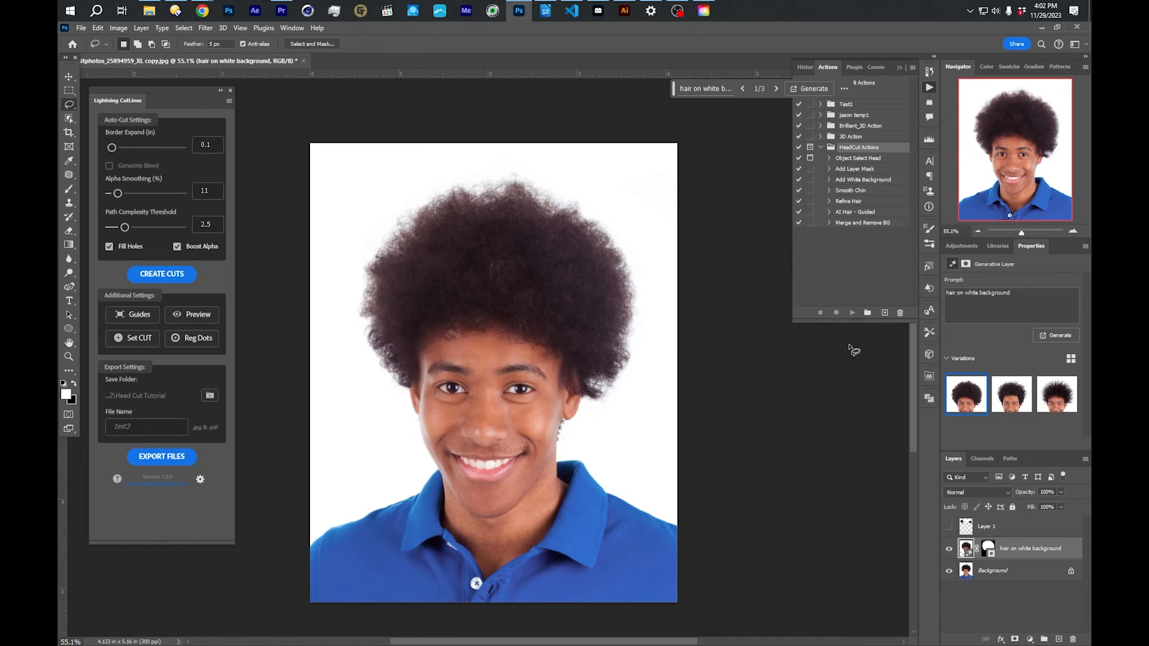
# - Hide the "hair on white background" layer, then show and select the painted hair guides on Layer 1
pyautogui.click(949, 549)
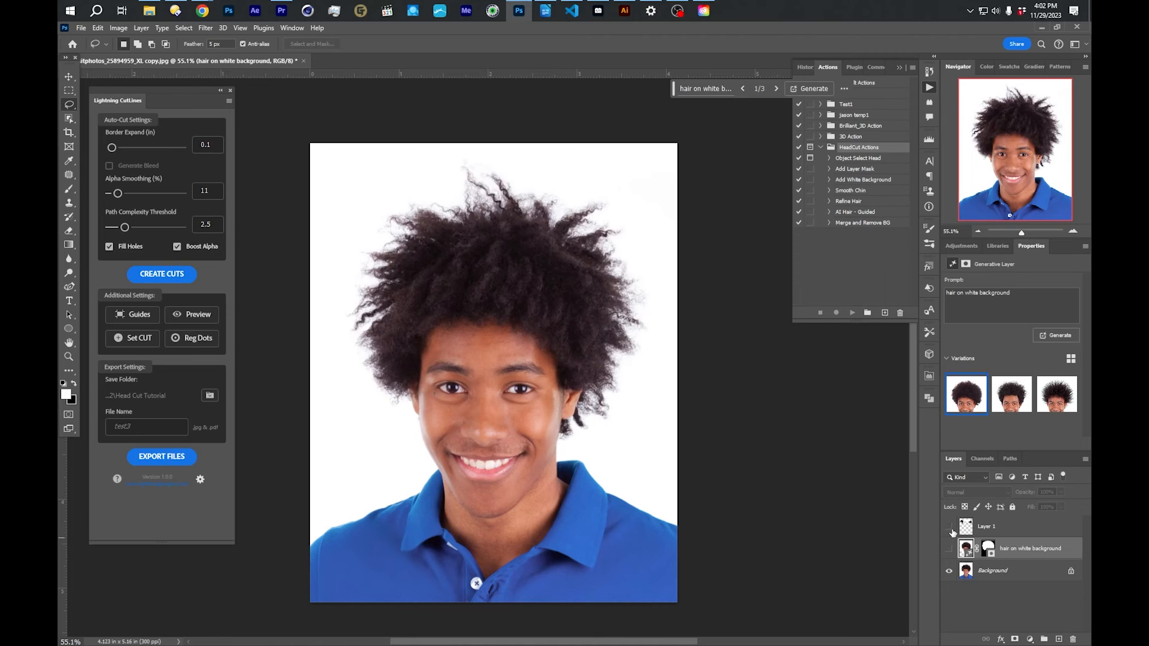
pyautogui.click(950, 527)
pyautogui.click(996, 525)
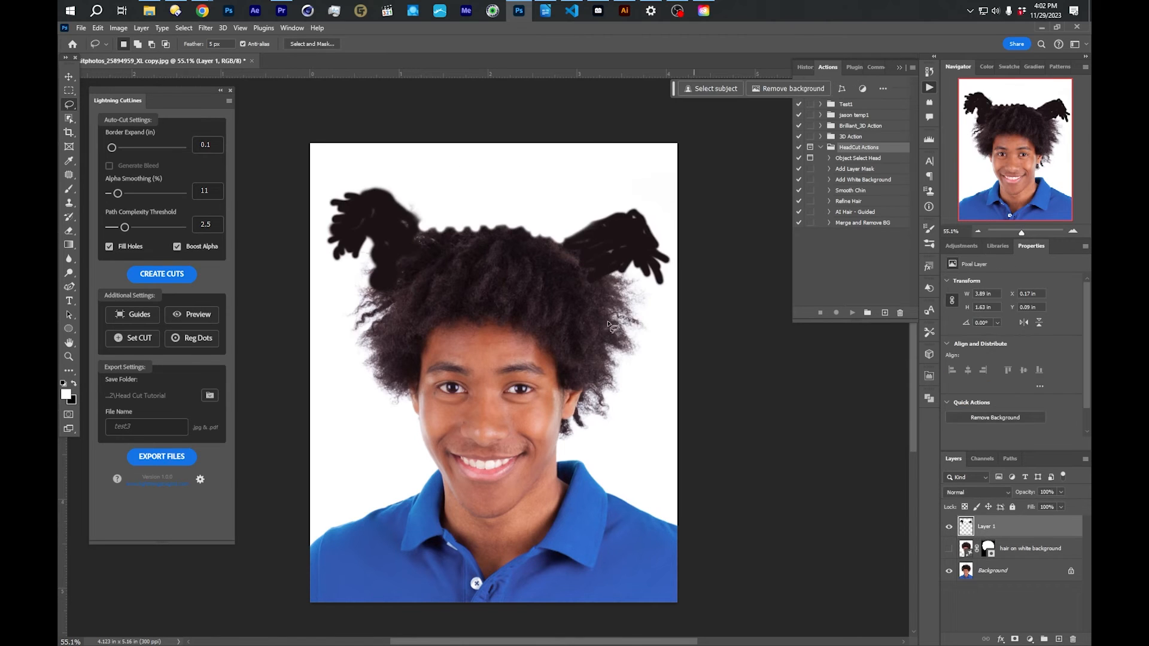
# - Lasso the man's hair including both painted pigtail guides, with the lower edge across his forehead, and run the AI Hair - Guided action
pyautogui.moveTo(438, 204)
pyautogui.mouseDown()
pyautogui.moveTo(363, 180)
pyautogui.moveTo(321, 188)
pyautogui.moveTo(313, 219)
pyautogui.moveTo(355, 353)
pyautogui.moveTo(385, 404)
pyautogui.moveTo(418, 405)
pyautogui.moveTo(434, 366)
pyautogui.moveTo(484, 352)
pyautogui.moveTo(546, 375)
pyautogui.moveTo(568, 440)
pyautogui.moveTo(661, 317)
pyautogui.moveTo(671, 250)
pyautogui.moveTo(648, 209)
pyautogui.moveTo(453, 204)
pyautogui.moveTo(436, 221)
pyautogui.mouseUp()
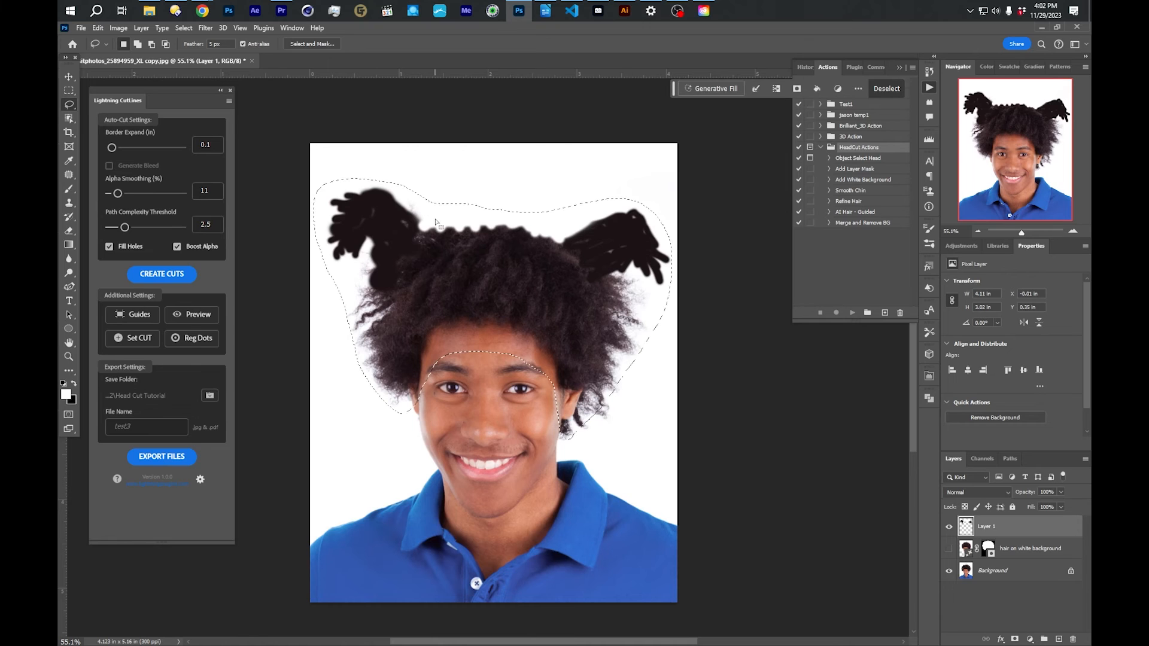
pyautogui.click(840, 213)
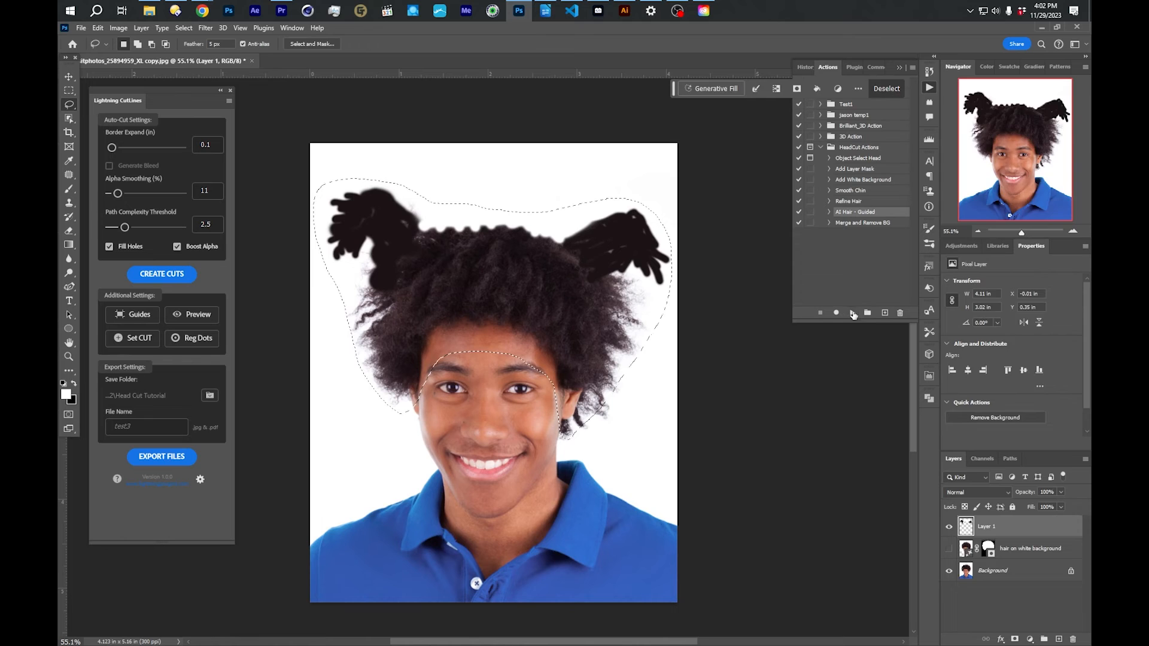
pyautogui.click(852, 312)
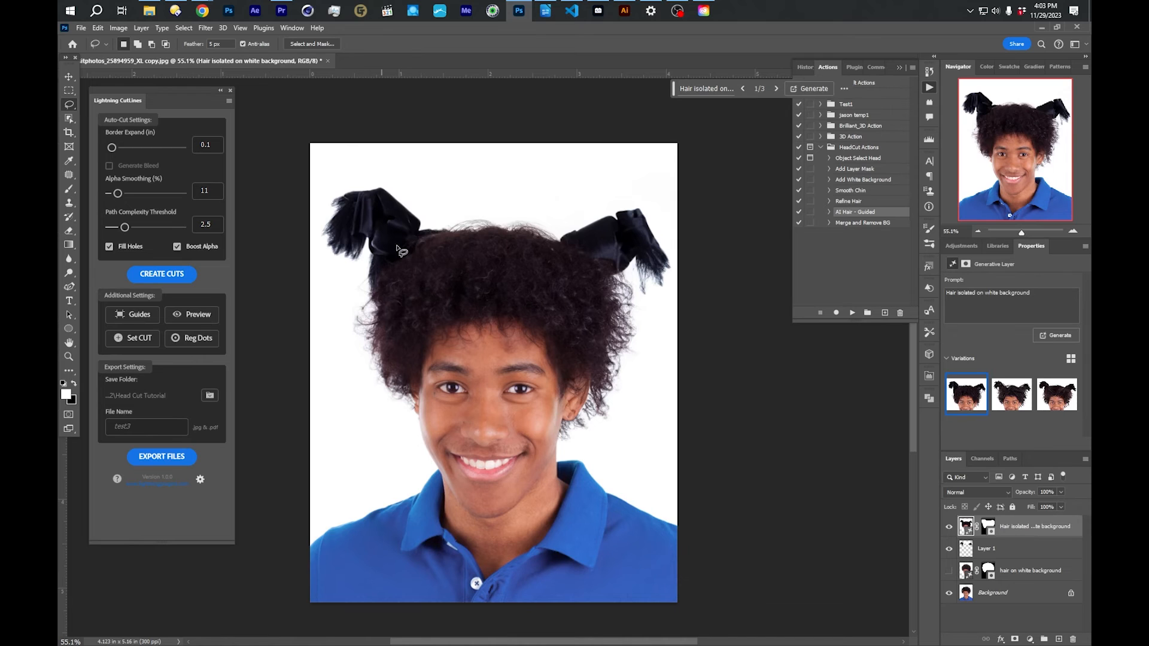
# - Compare the three generated pigtail hairstyle variations for the man
pyautogui.click(1008, 388)
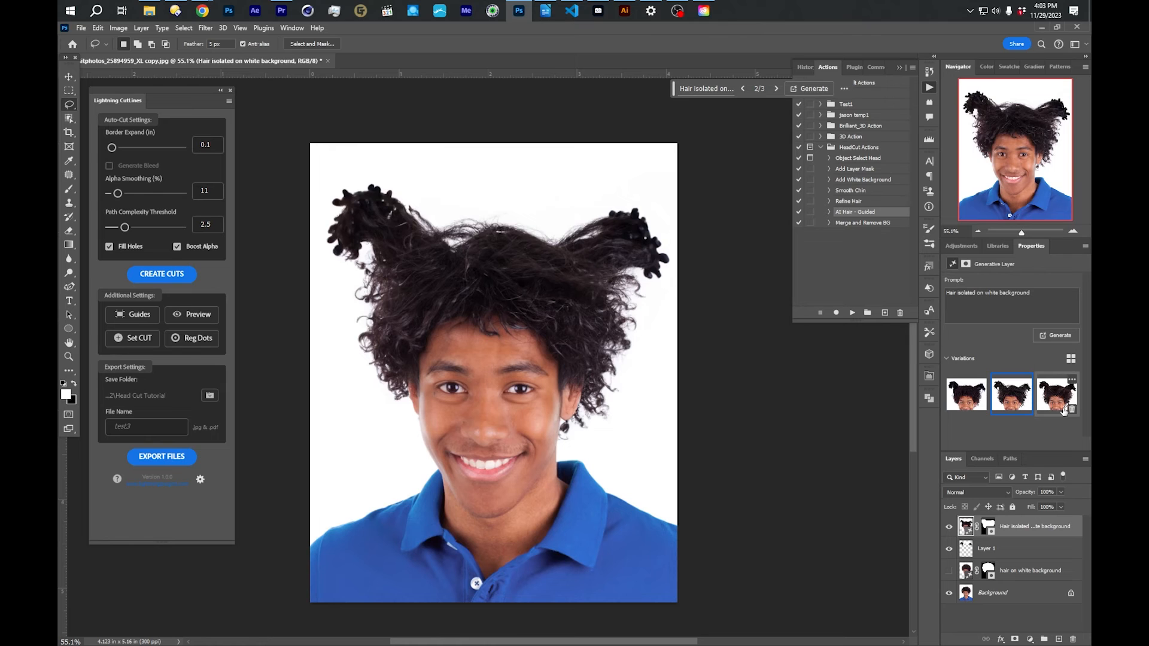
pyautogui.click(1056, 405)
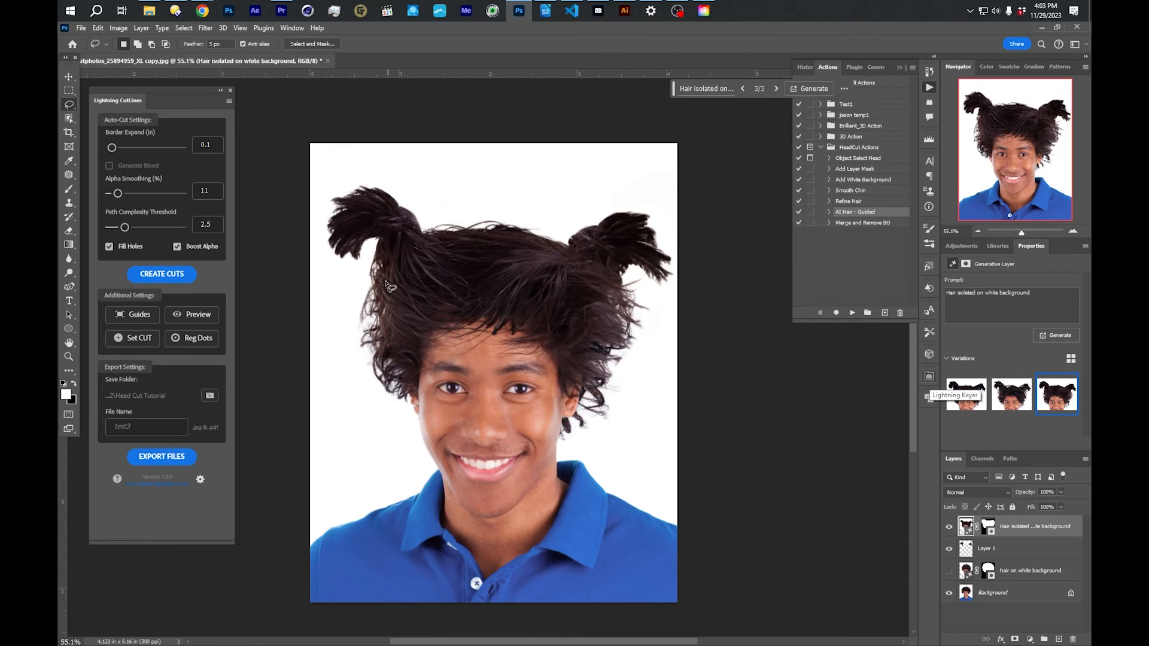
pyautogui.click(1015, 395)
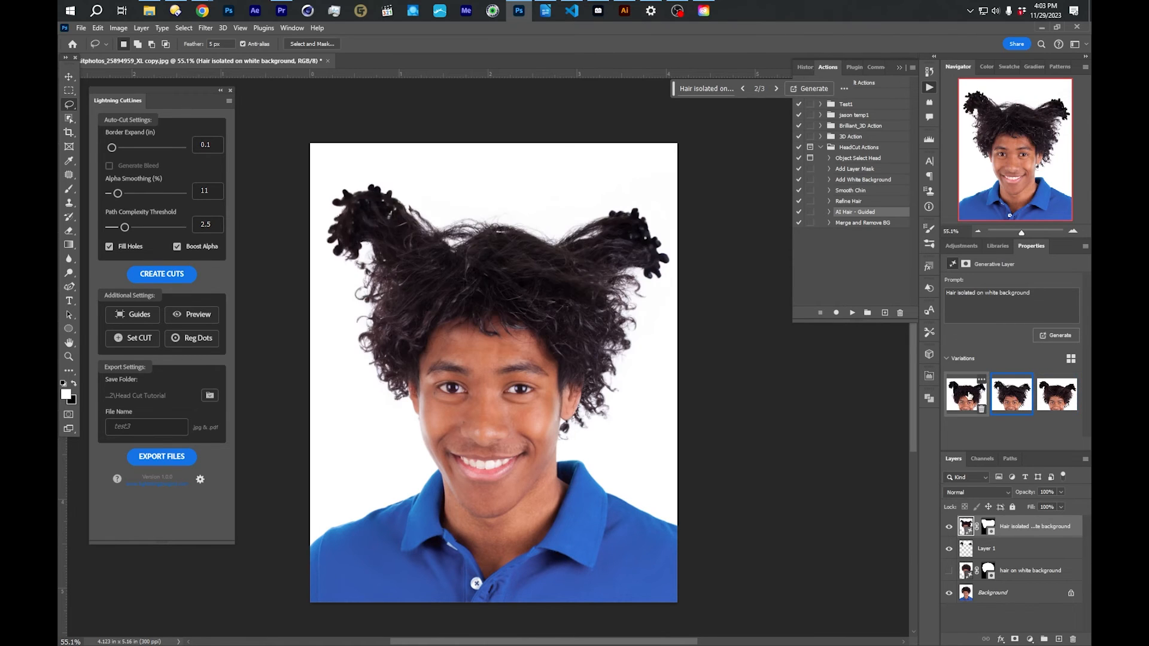
# - Generate another set of pigtail variations for the man from the same prompt, compare them and select the first one
pyautogui.click(1058, 337)
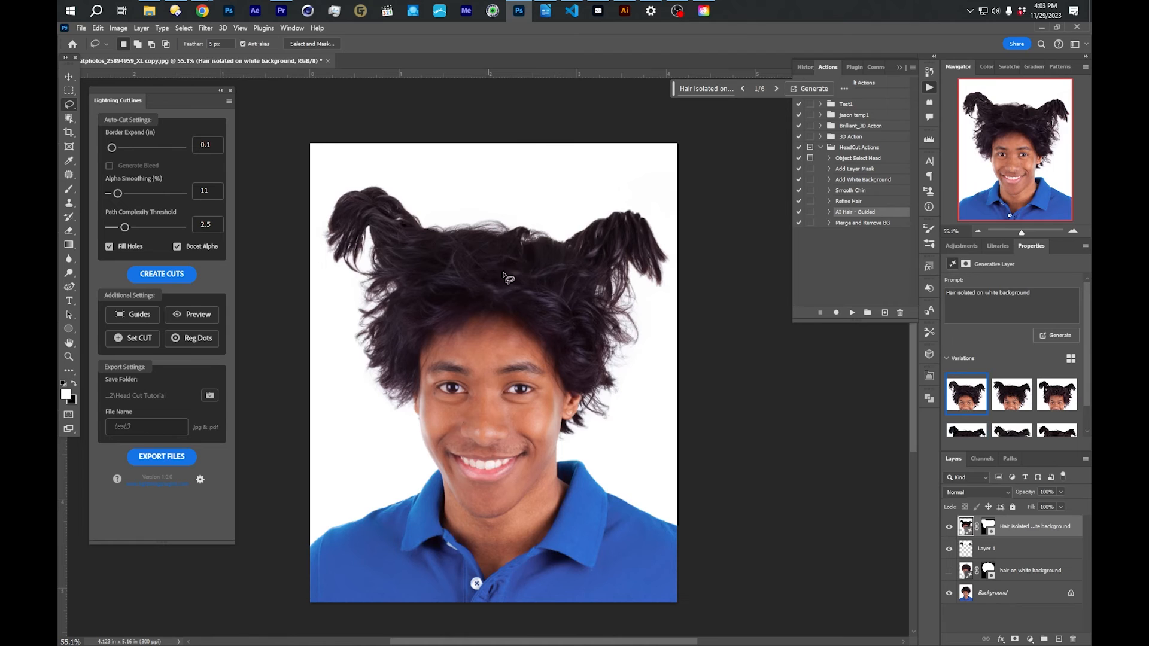
pyautogui.click(1011, 393)
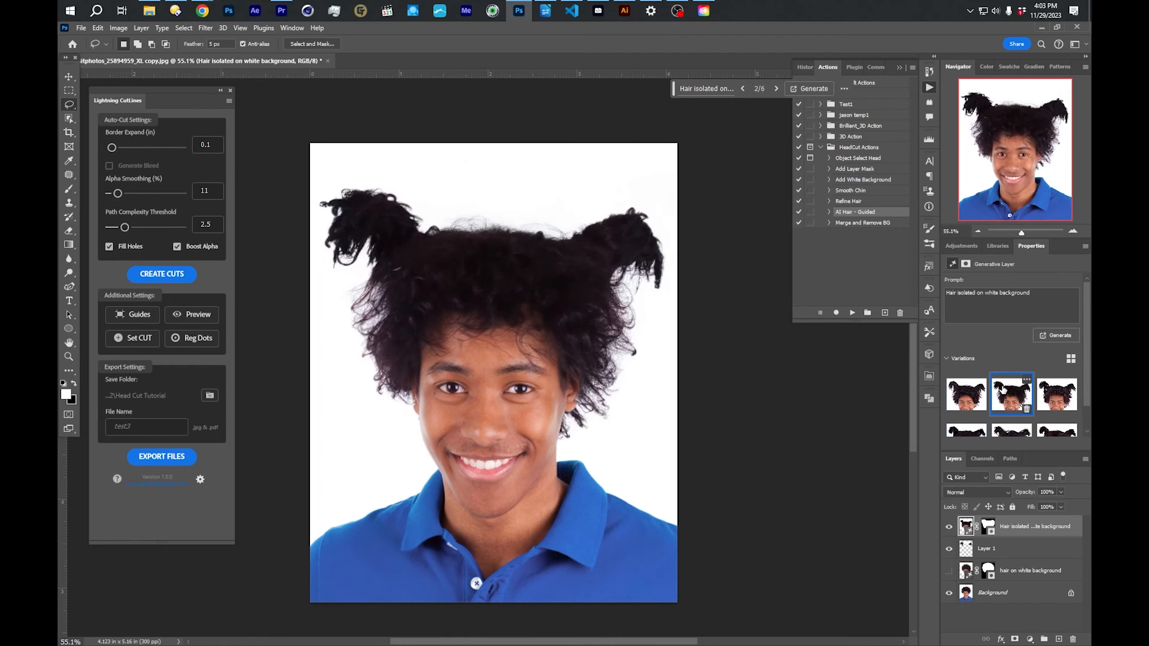
pyautogui.click(1058, 392)
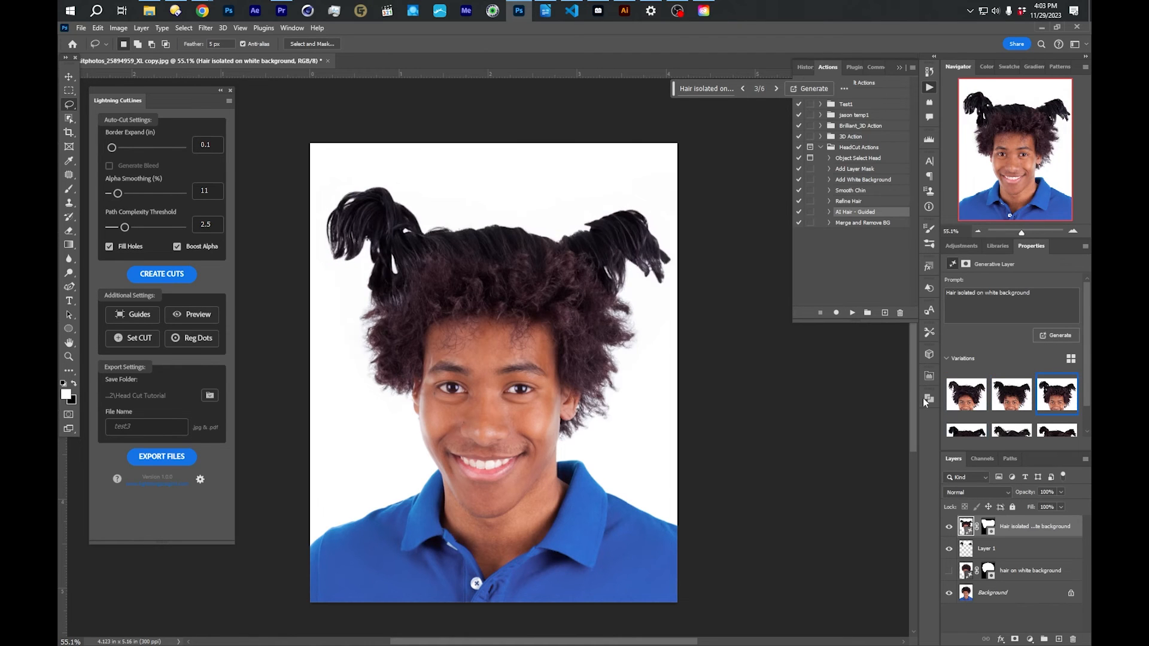
pyautogui.click(967, 394)
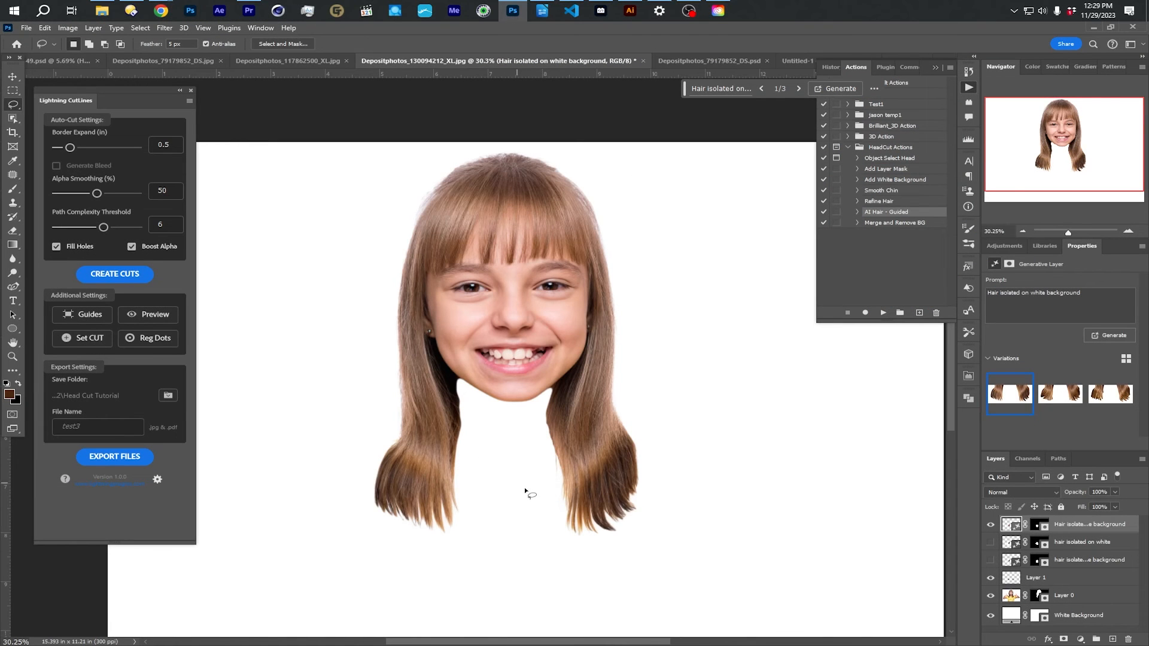
# - Compare the three generated variations of the girl's hair ends and return to the first one
pyautogui.click(1106, 395)
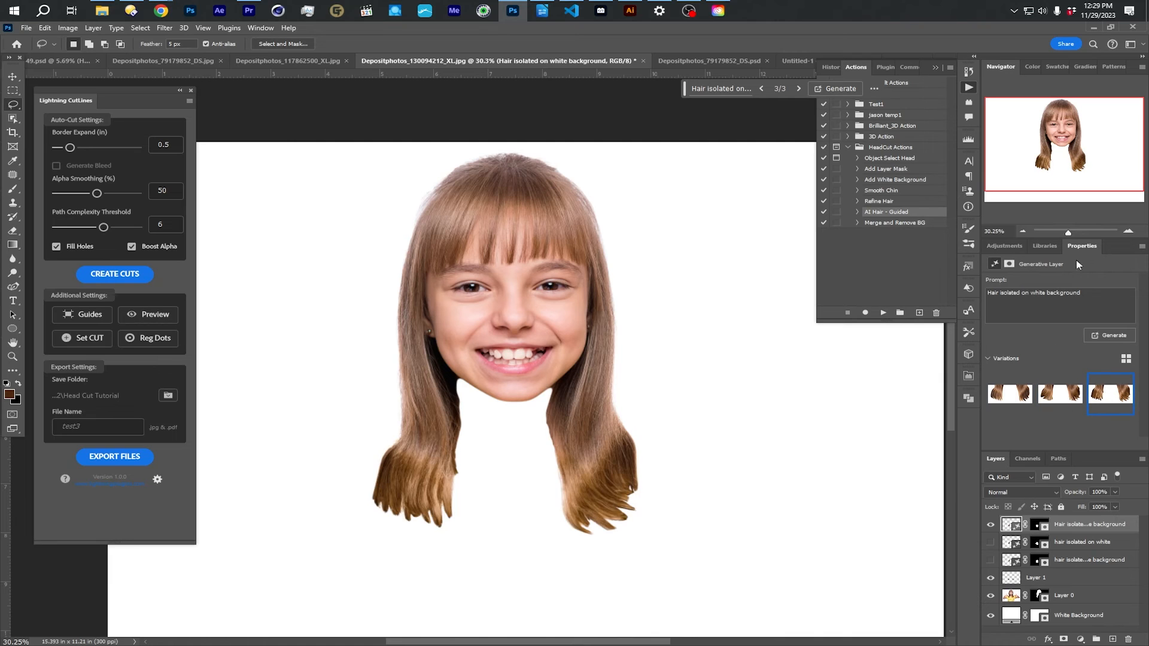
pyautogui.click(260, 28)
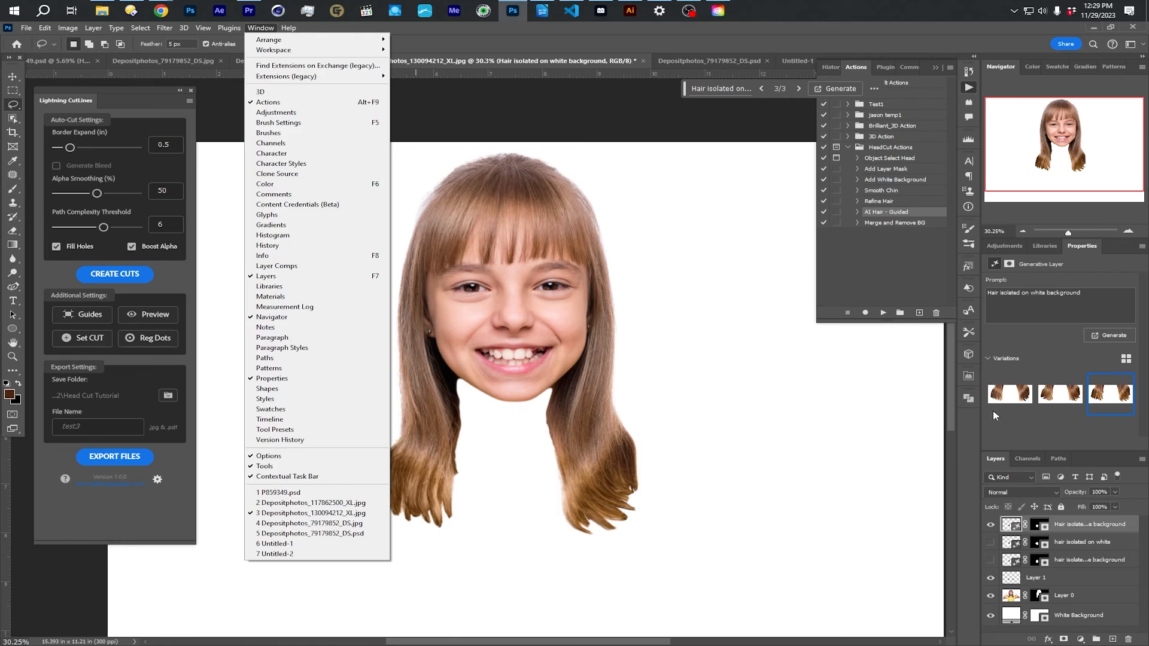
pyautogui.click(1044, 424)
pyautogui.click(1059, 398)
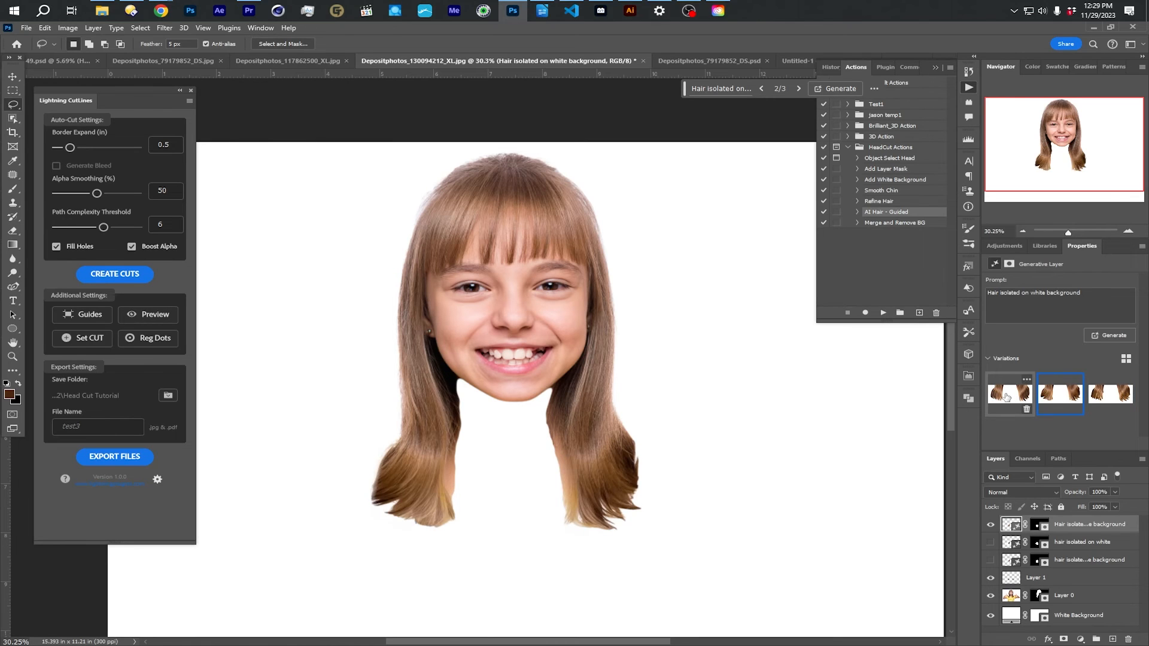
pyautogui.click(1008, 398)
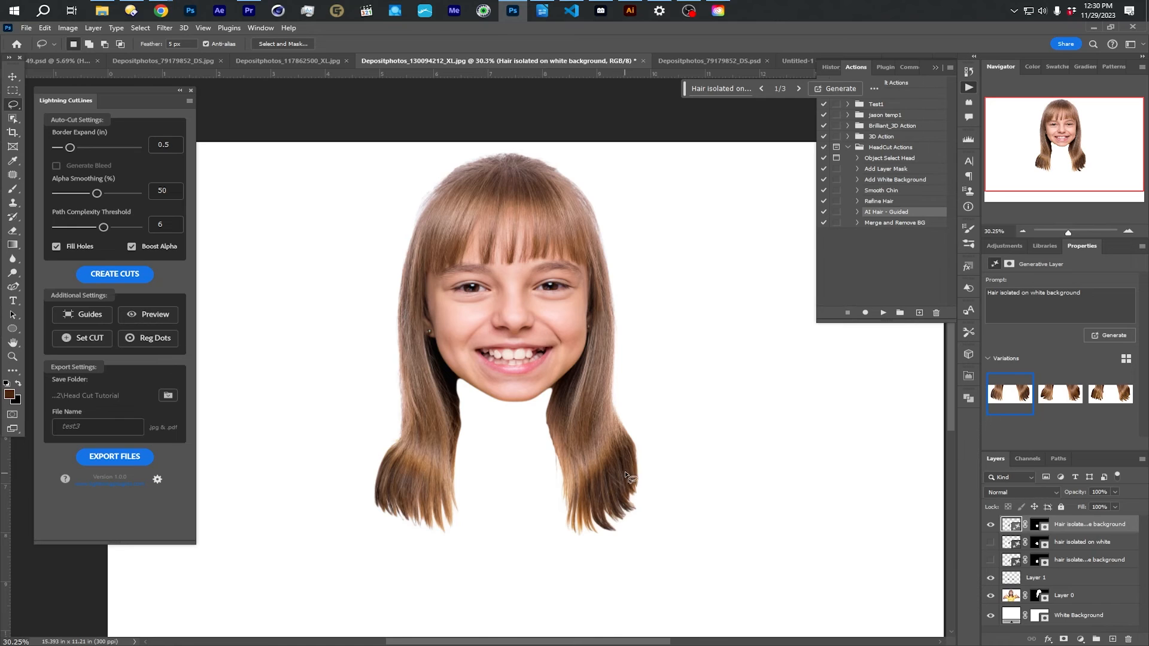
pyautogui.click(1057, 399)
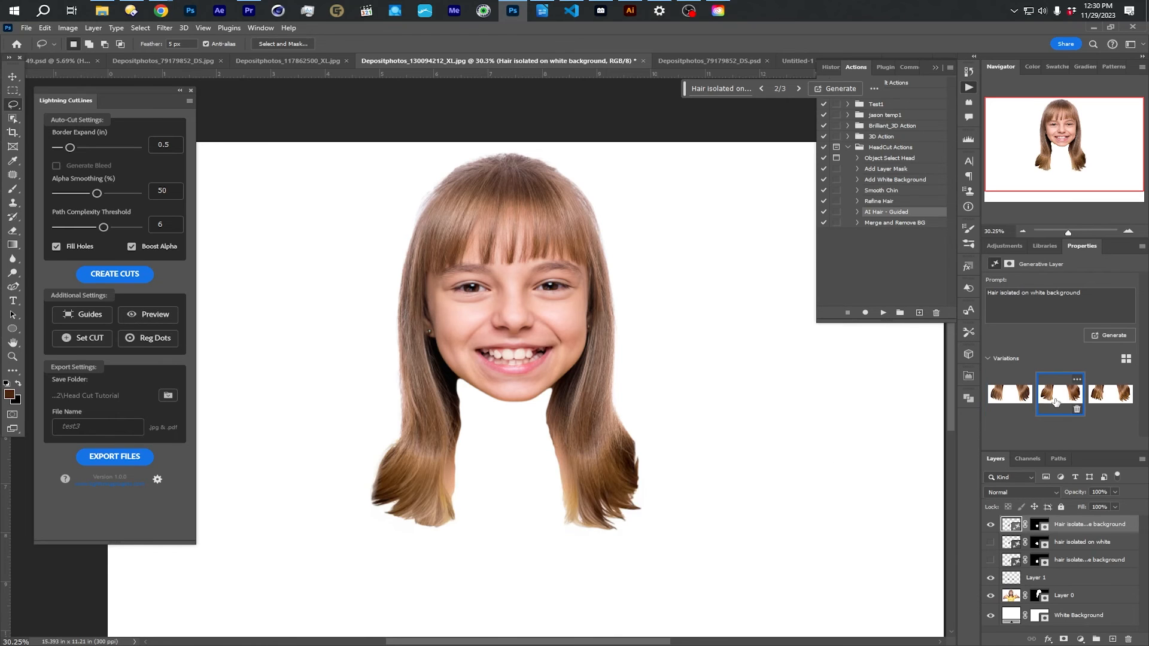
pyautogui.click(1011, 400)
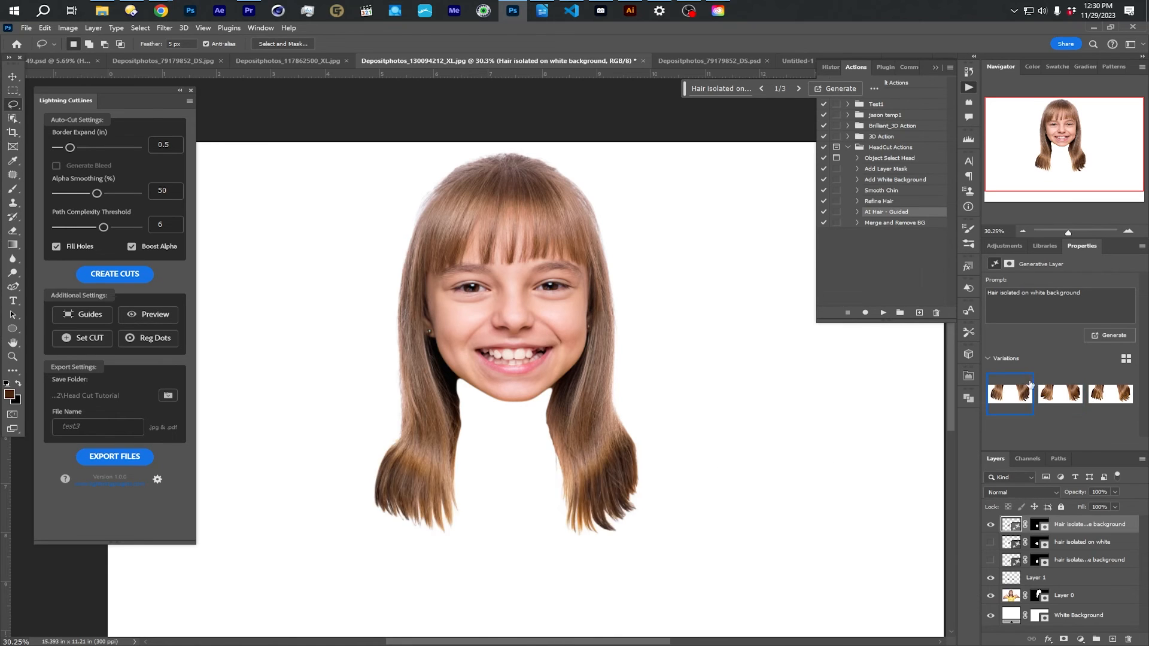
# - Generate more hair variations for the girl with the prompt "Hair isolated on white background", compare them with the earlier set and choose the third
pyautogui.click(1104, 337)
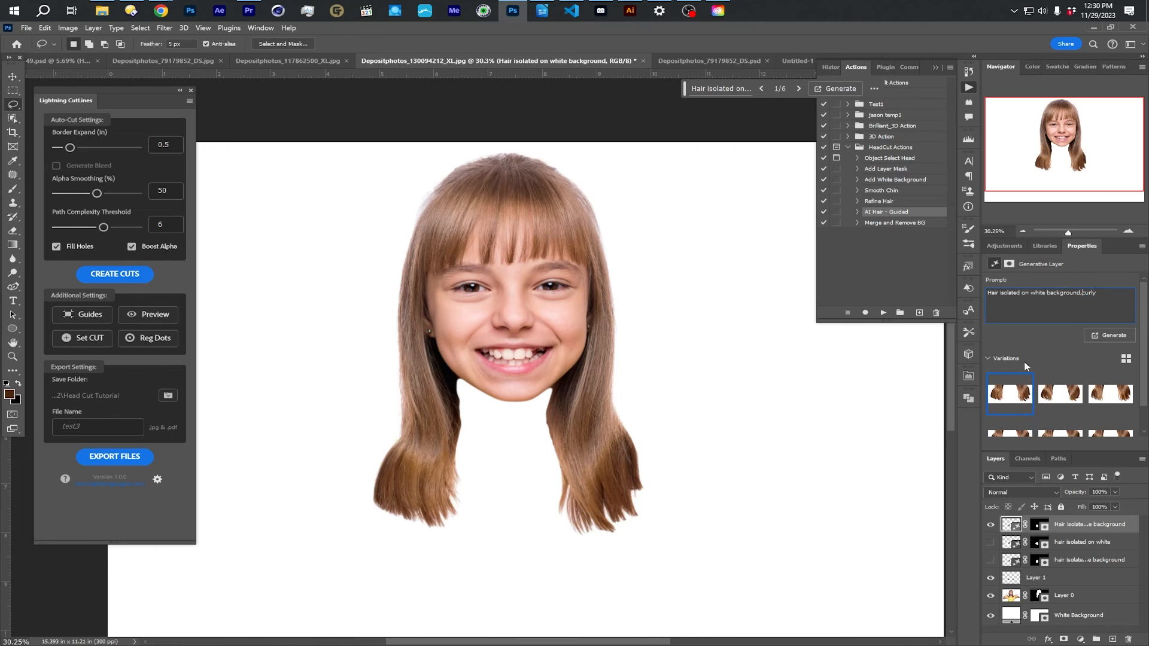
pyautogui.click(1060, 393)
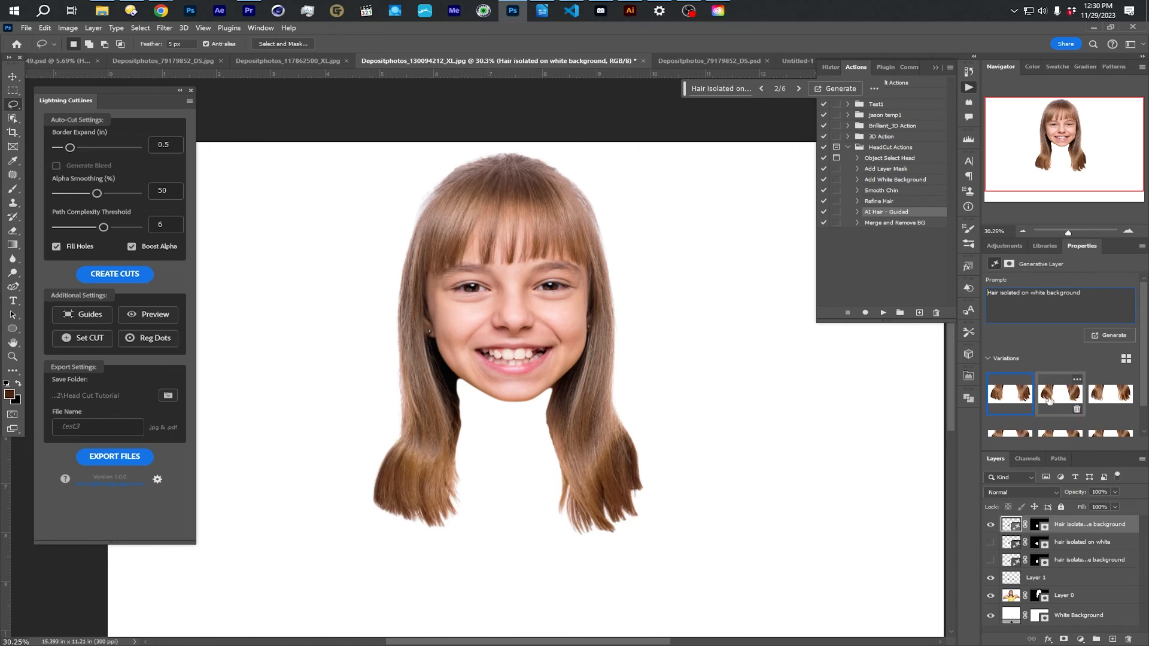
pyautogui.click(1113, 396)
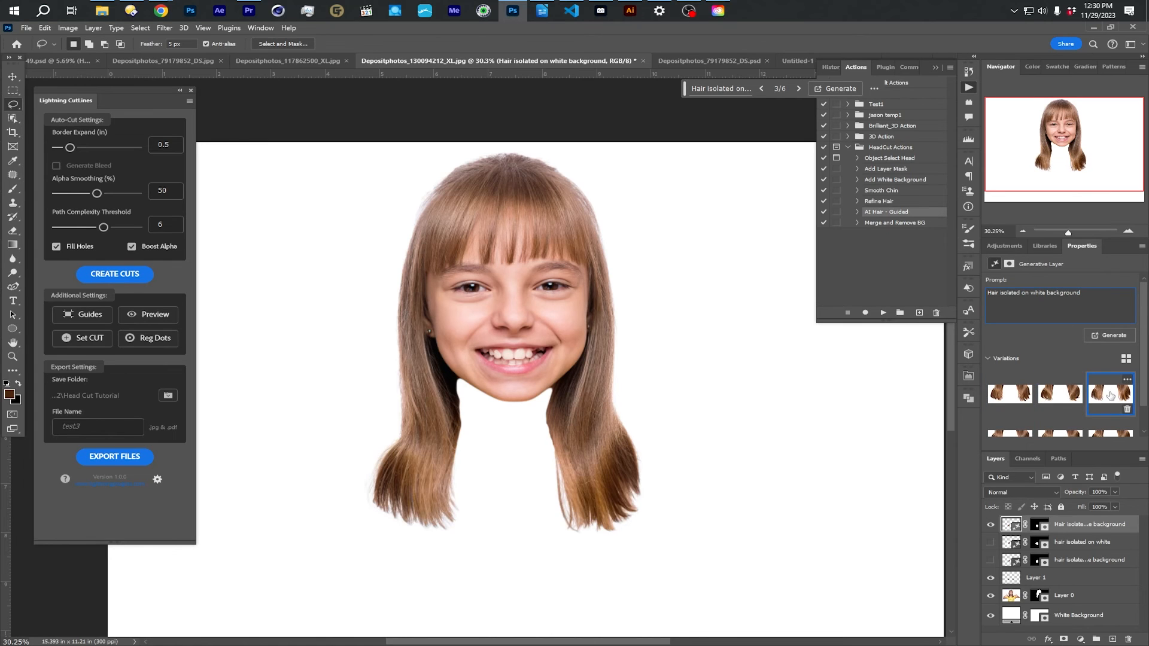
pyautogui.click(1004, 396)
pyautogui.click(1098, 395)
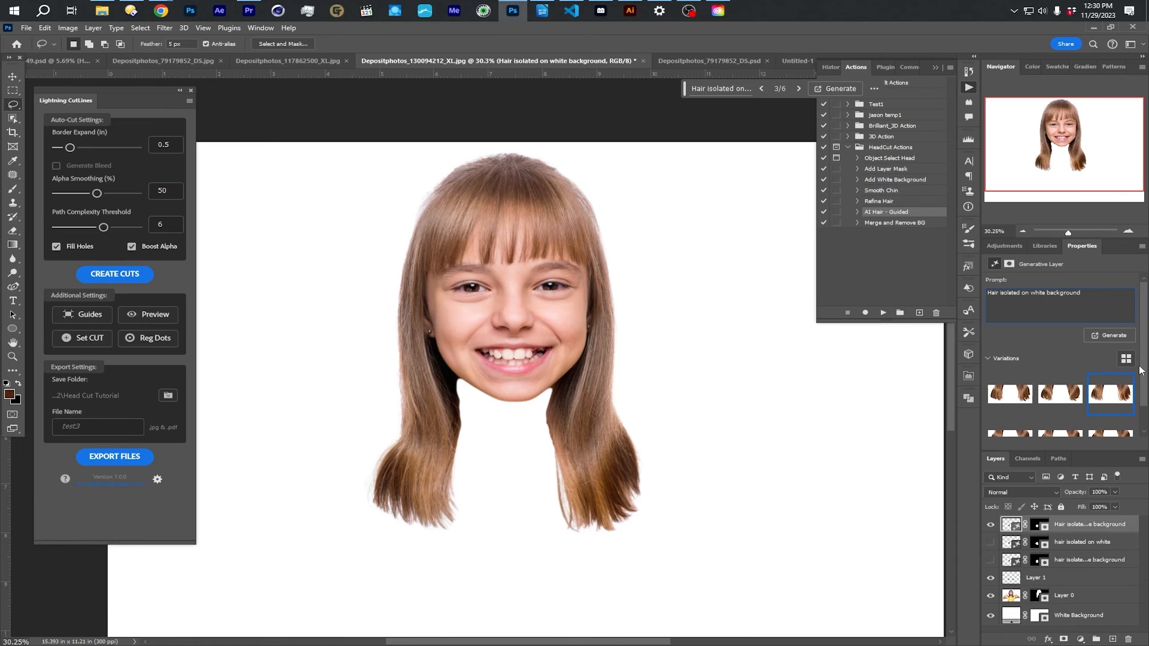
pyautogui.scroll(-1, 1012, 412)
pyautogui.click(1013, 412)
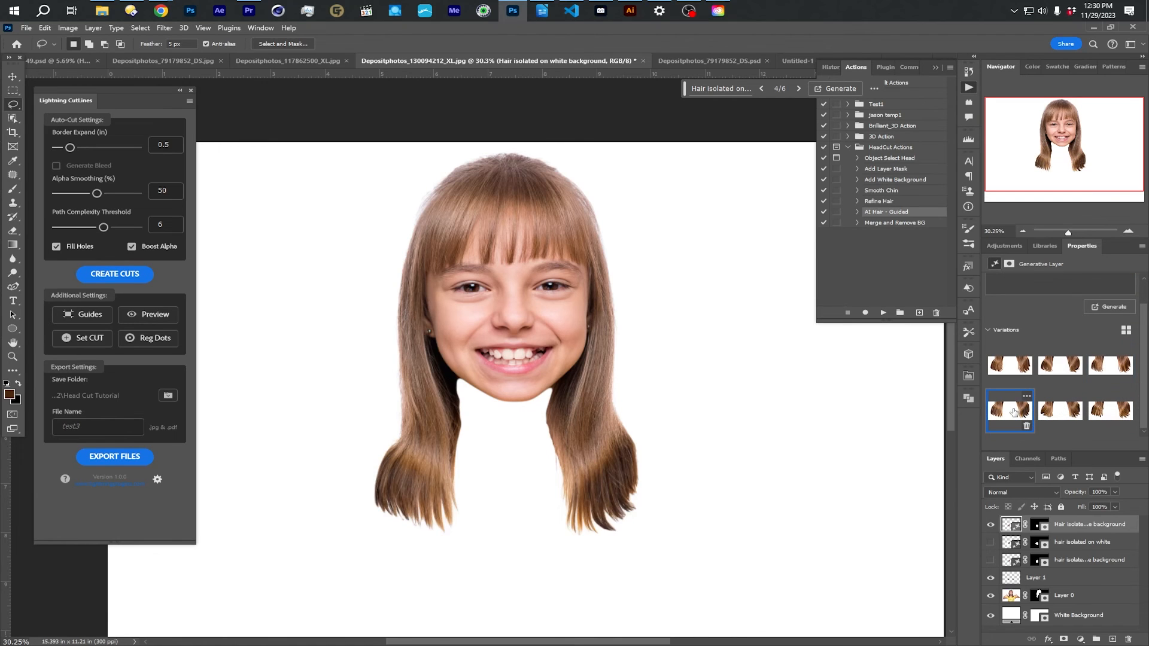
pyautogui.click(1100, 367)
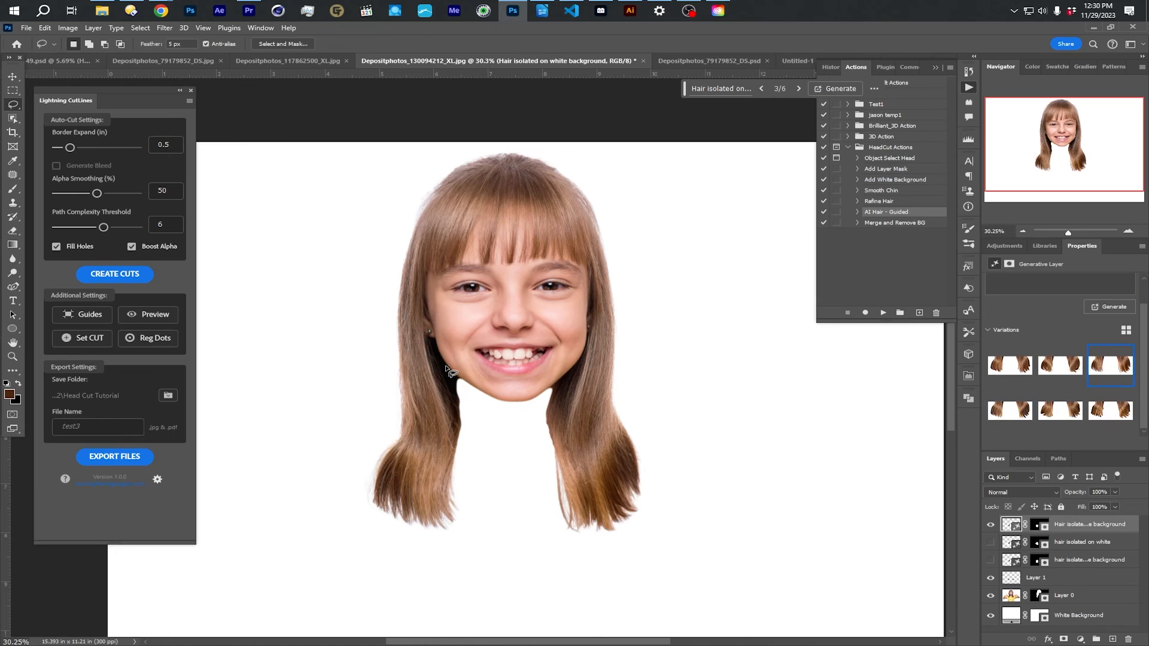
# - Lasso the inner hair edges below the girl's jaw on both sides, run the AI Hair - Guided action on them and inspect the result
pyautogui.moveTo(464, 385)
pyautogui.mouseDown()
pyautogui.moveTo(455, 378)
pyautogui.moveTo(450, 433)
pyautogui.moveTo(466, 442)
pyautogui.moveTo(465, 387)
pyautogui.mouseUp()
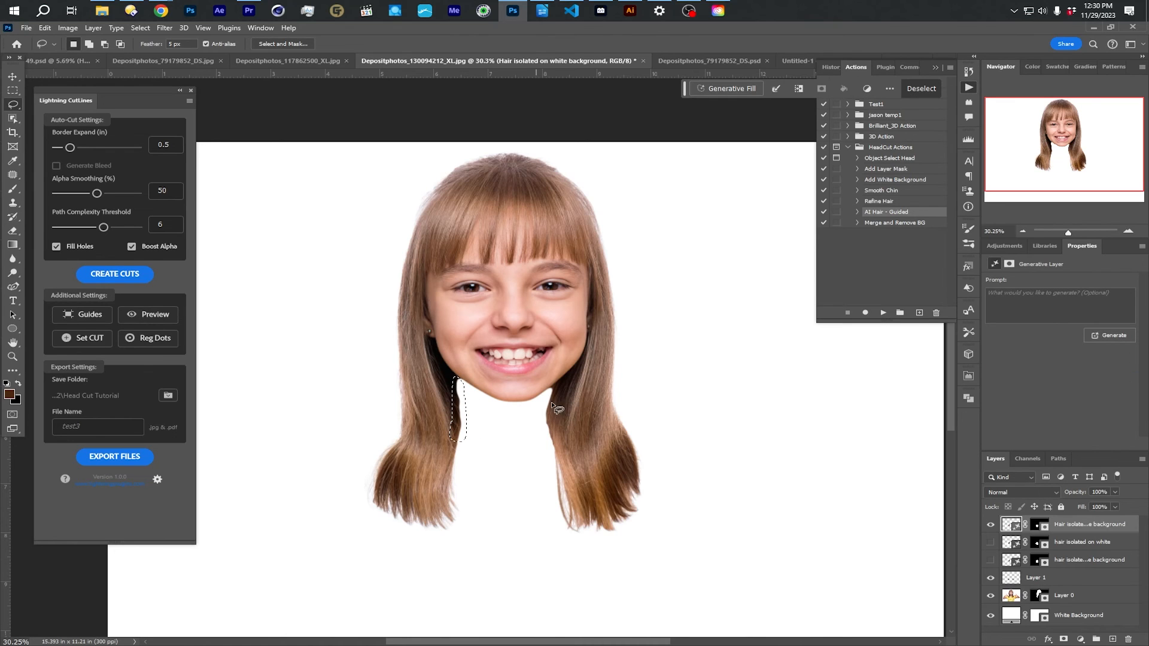
pyautogui.moveTo(556, 388)
pyautogui.mouseDown()
pyautogui.moveTo(538, 435)
pyautogui.moveTo(557, 455)
pyautogui.moveTo(561, 399)
pyautogui.mouseUp()
pyautogui.click(883, 312)
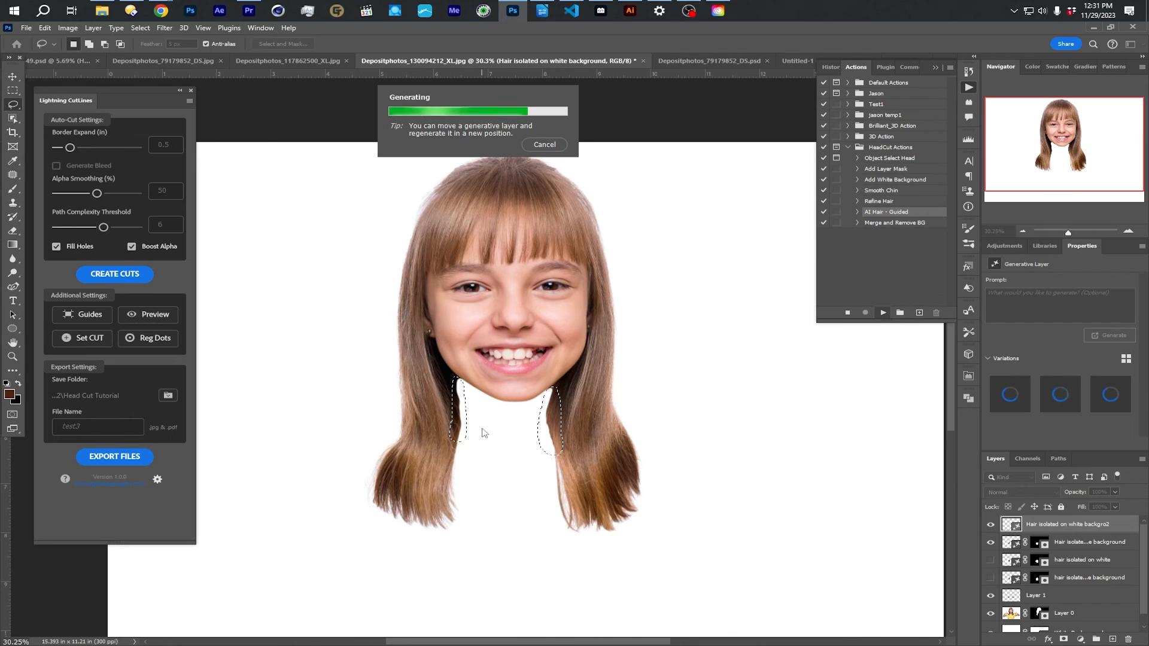
pyautogui.scroll(3, 497, 422)
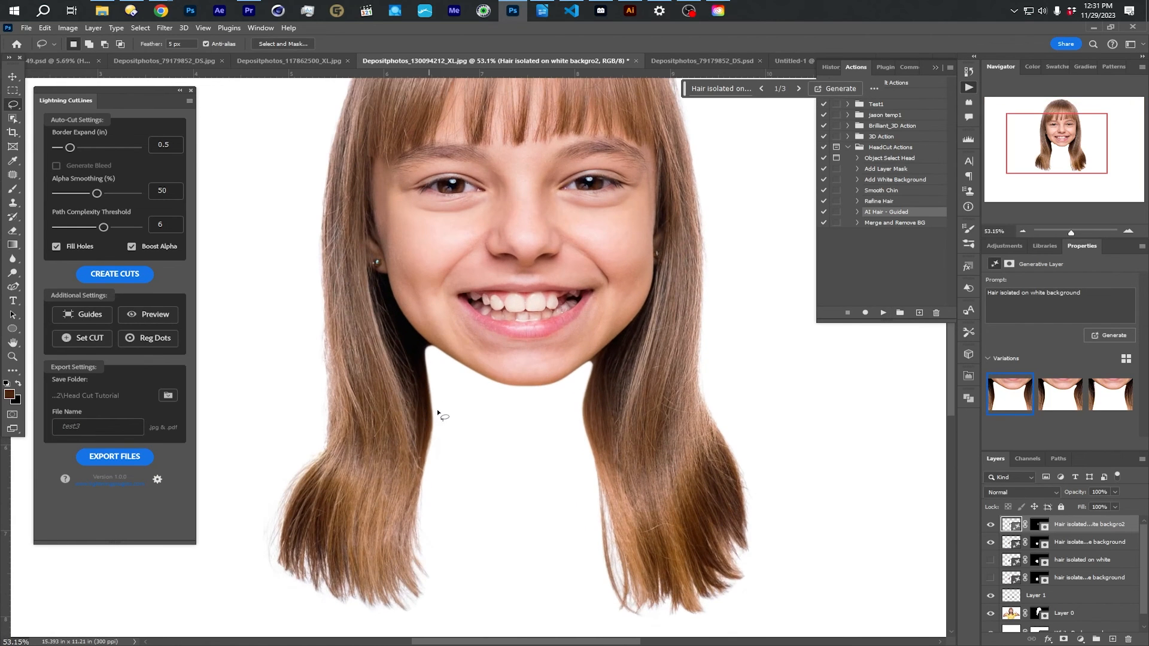
pyautogui.scroll(-2, 579, 391)
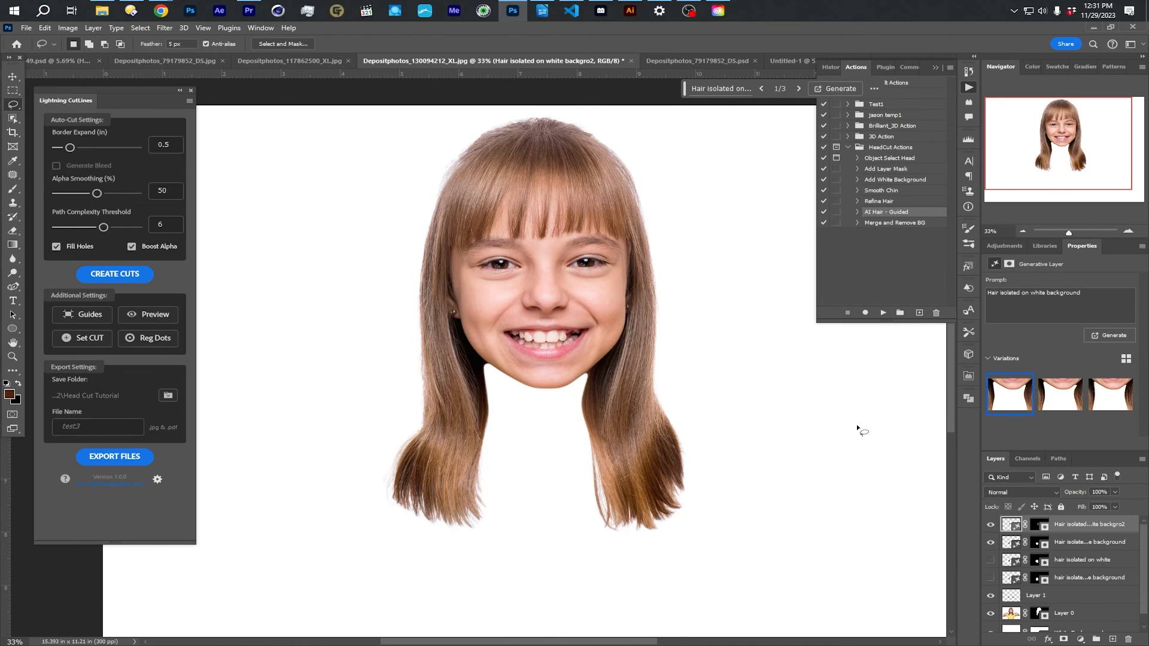
# - Run the Merge and Remove BG action on the girl's head artwork
pyautogui.click(885, 223)
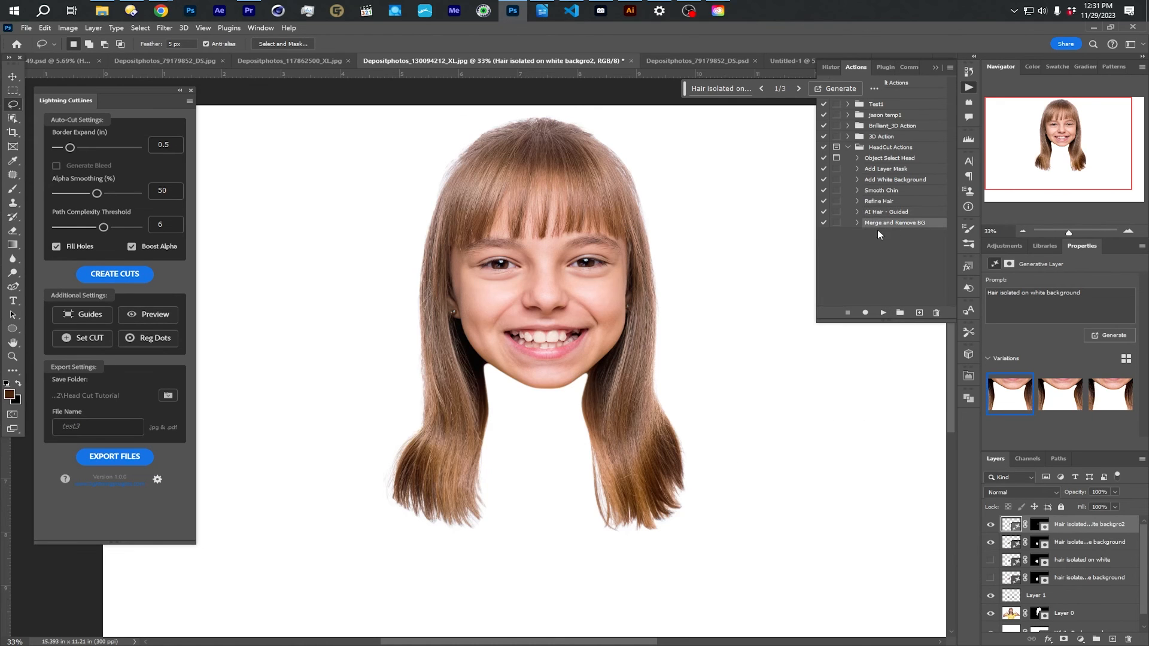
pyautogui.moveTo(1140, 540)
pyautogui.mouseDown()
pyautogui.moveTo(1141, 561)
pyautogui.moveTo(1141, 534)
pyautogui.mouseUp()
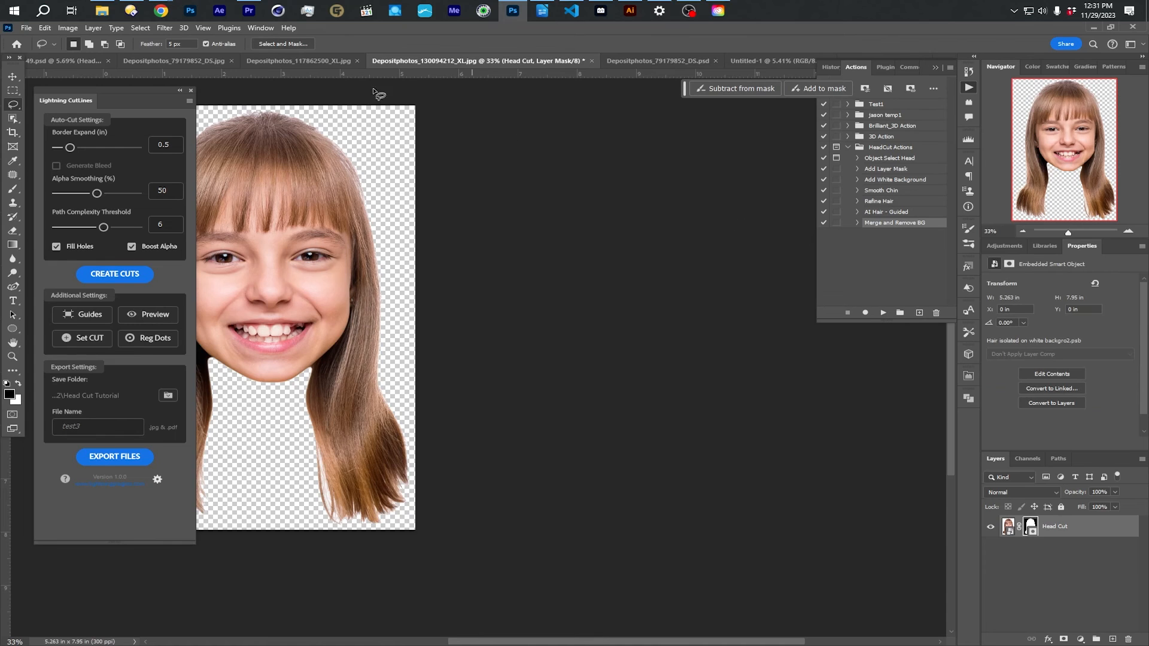
pyautogui.moveTo(293, 210); pyautogui.dragTo(488, 231)
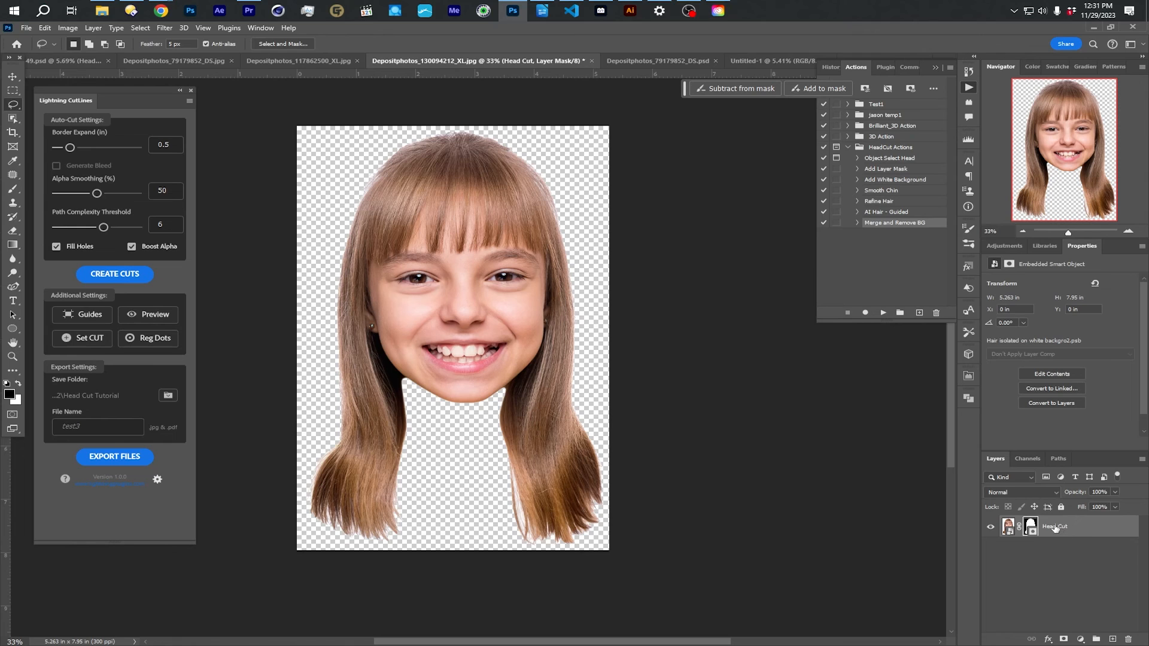
# - Copy the girl's Head Cut layer into the Untitled-2 document and enlarge it beside the boy's head to a similar size
pyautogui.moveTo(1056, 528); pyautogui.dragTo(594, 267)
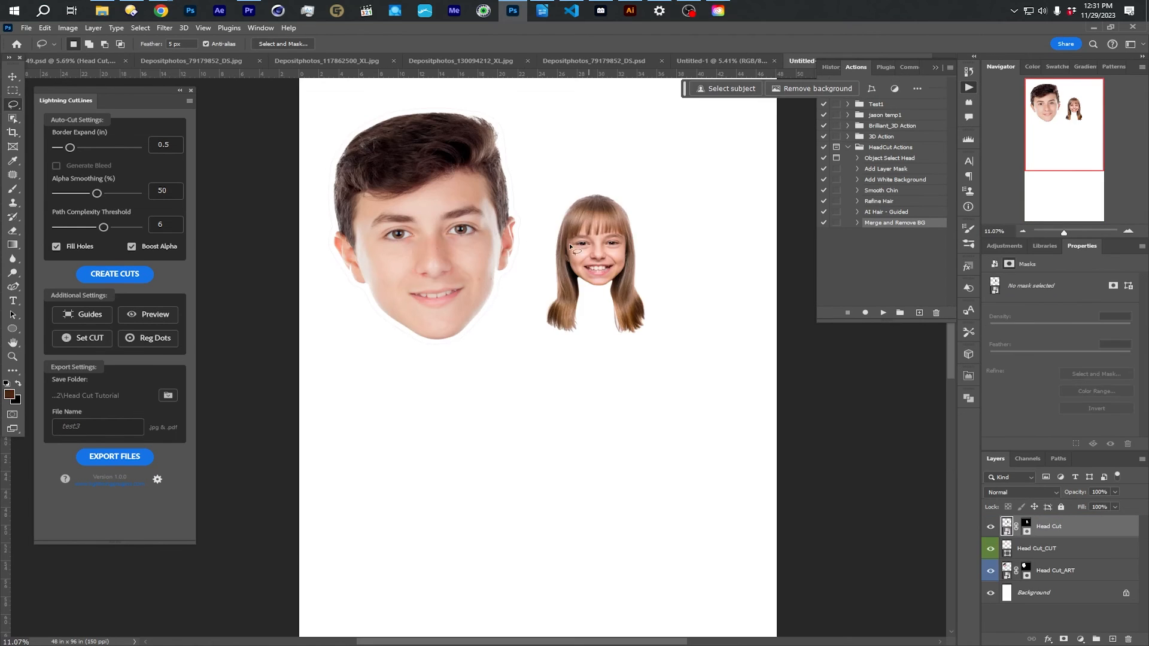
pyautogui.click(12, 77)
pyautogui.moveTo(649, 338); pyautogui.dragTo(780, 432)
pyautogui.moveTo(711, 399); pyautogui.dragTo(708, 317)
pyautogui.press('Return')
# - Create the cut line around the girl's head with a 0.5 in border, and move the head slightly up and to the right
pyautogui.click(129, 274)
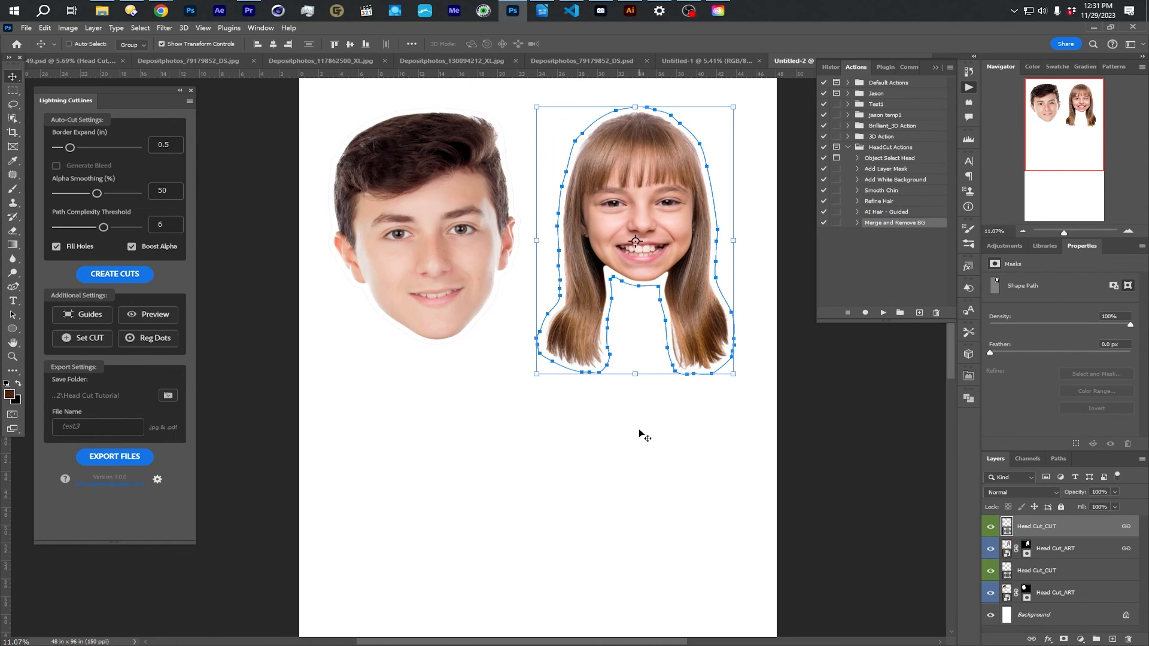
pyautogui.moveTo(670, 267); pyautogui.dragTo(678, 259)
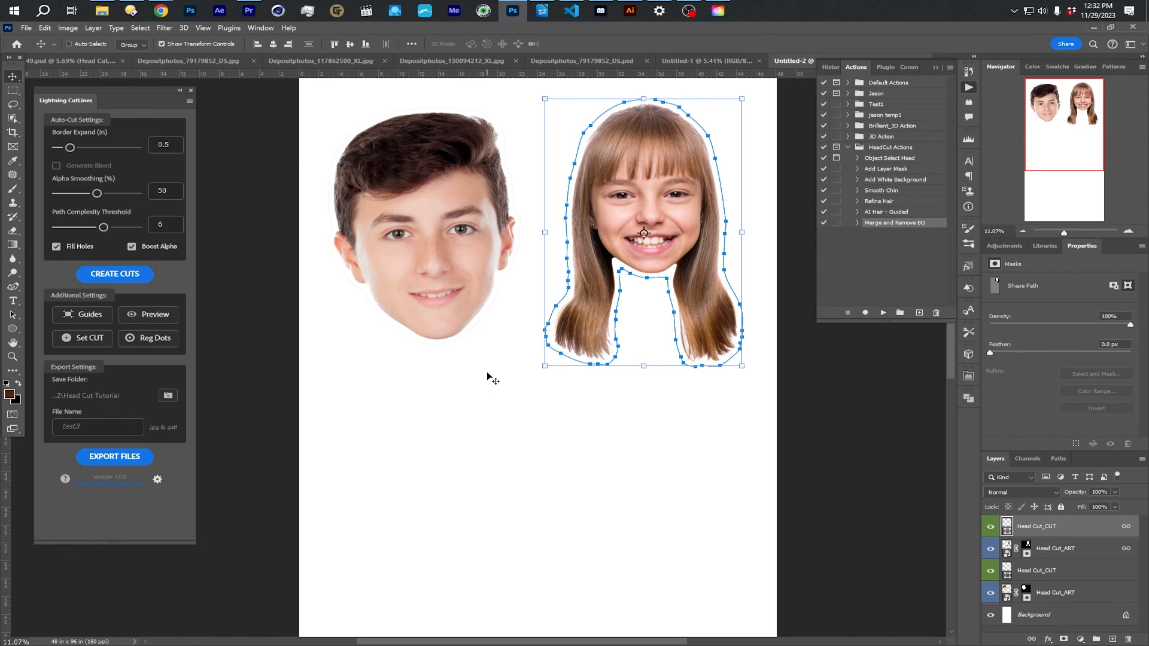
pyautogui.scroll(5, 643, 277)
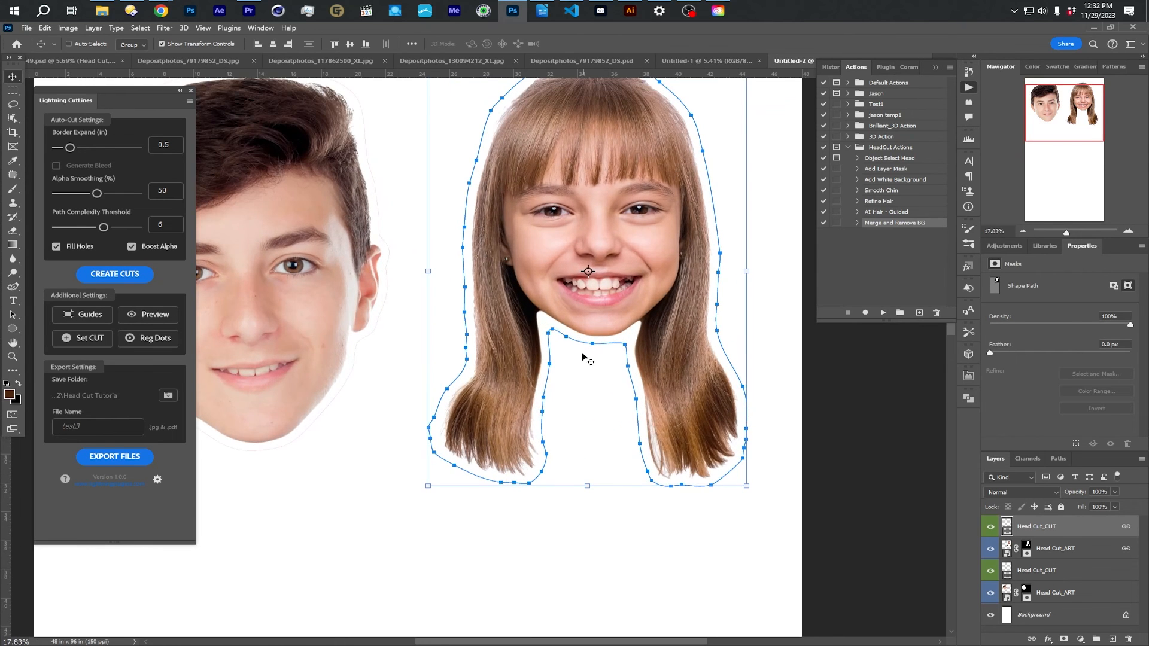
# - Set Border Expand to 0, enable Generate Bleed and recreate the cut line for the girl's head
pyautogui.moveTo(70, 147); pyautogui.dragTo(40, 143)
pyautogui.click(84, 166)
pyautogui.click(114, 273)
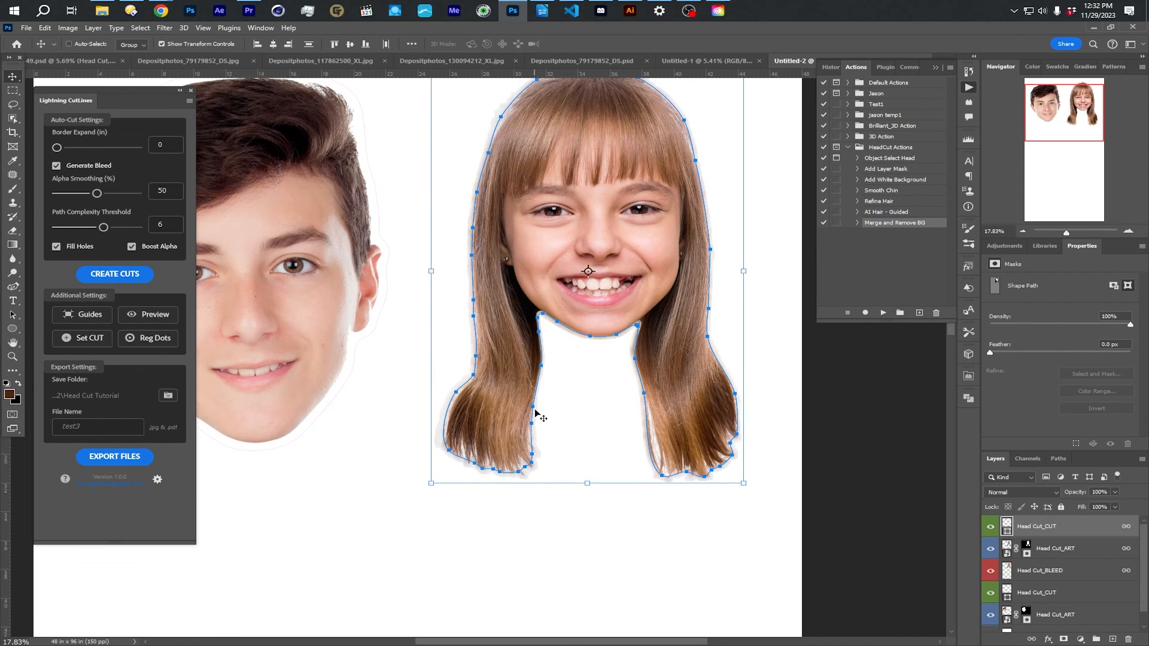
pyautogui.scroll(3, 558, 194)
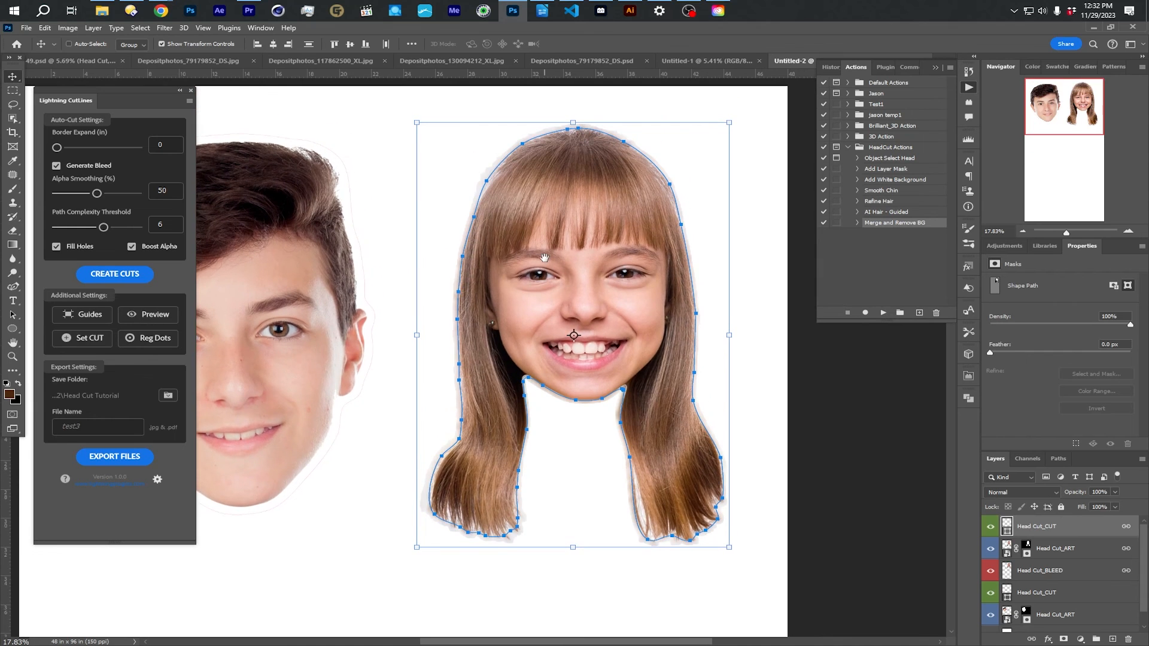
# - Examine the girl's cut line and bleed around the hair, the chin and the corners where the hair meets the jaw
pyautogui.scroll(2, 491, 261)
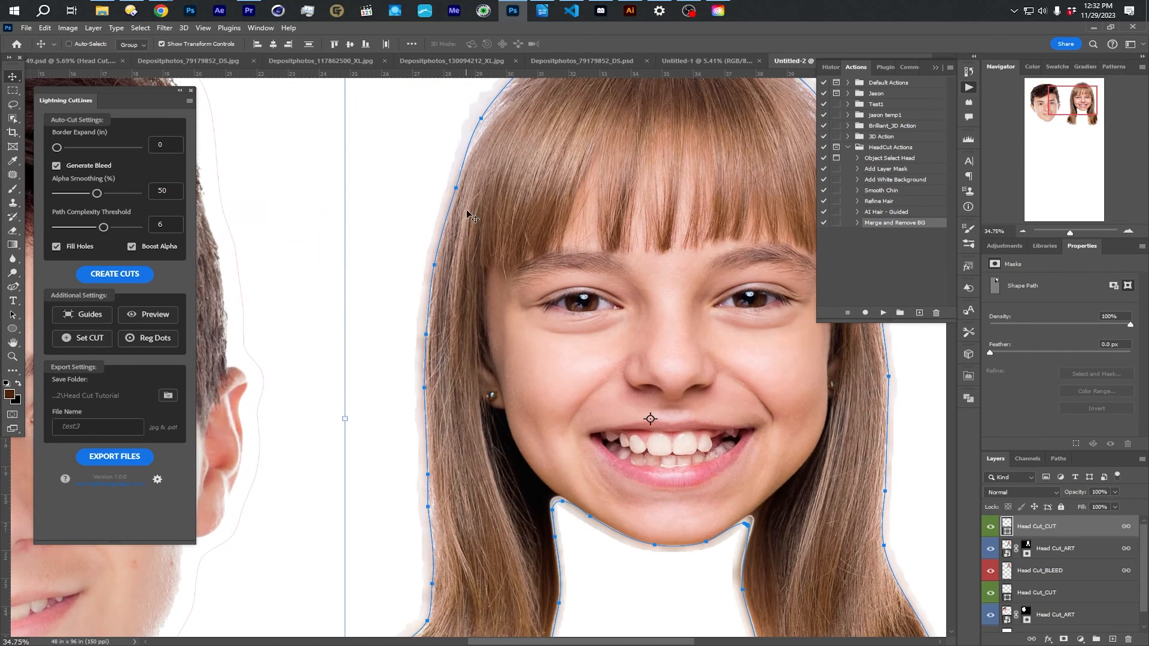
pyautogui.scroll(-1, 449, 435)
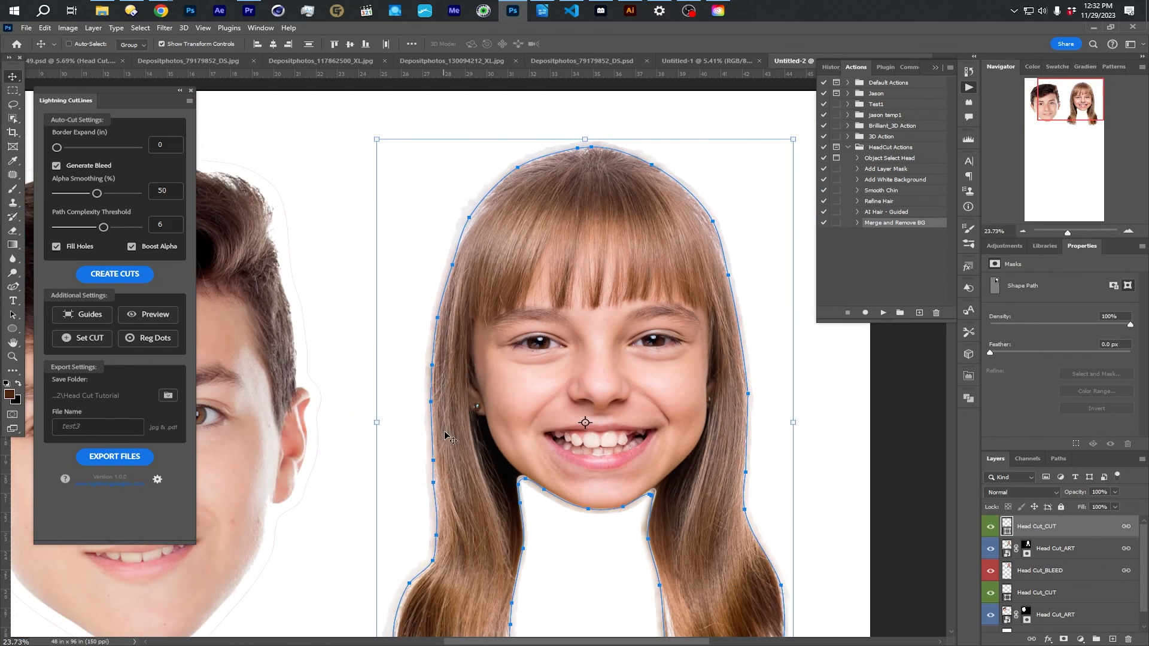
pyautogui.scroll(4, 449, 436)
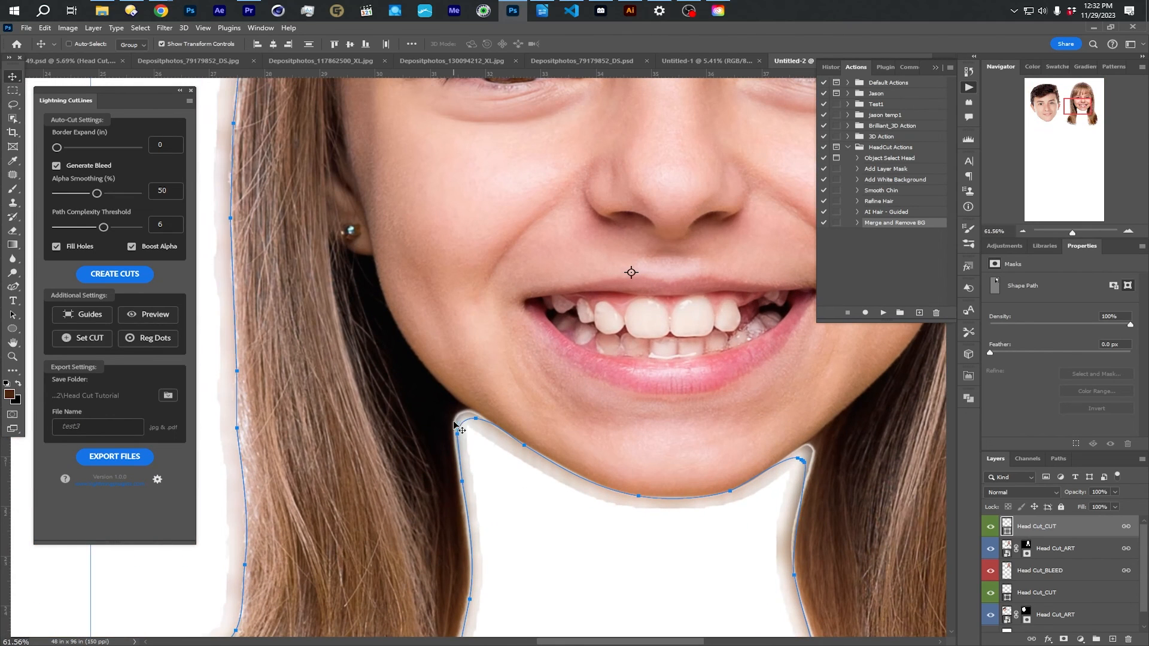
pyautogui.scroll(-3, 723, 471)
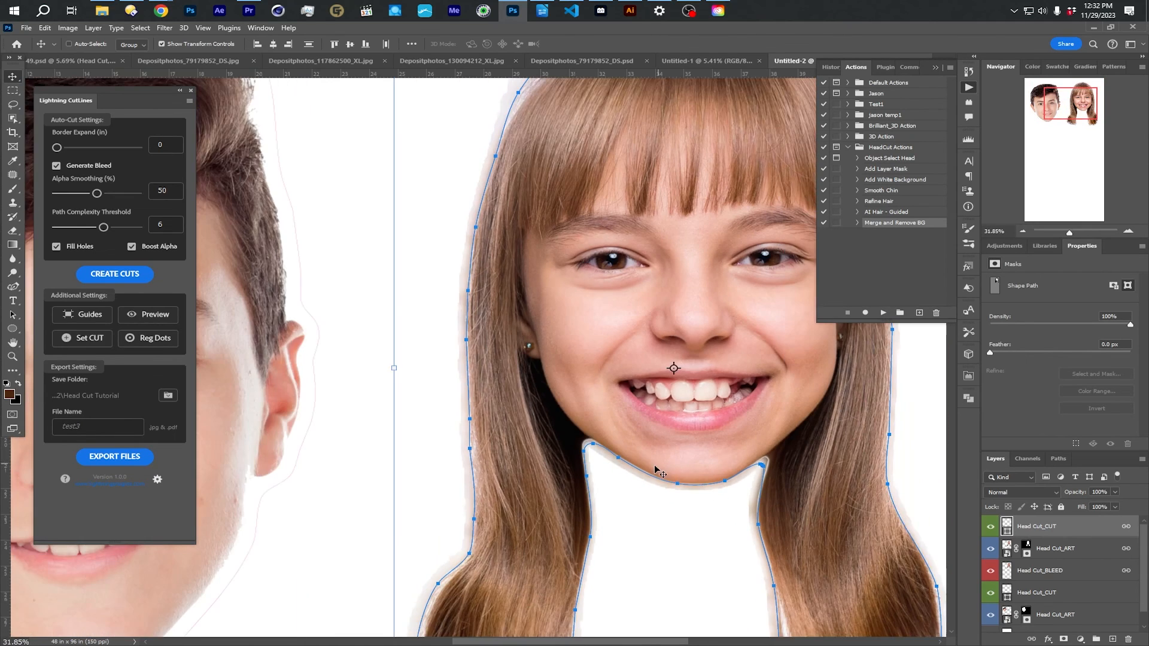
pyautogui.scroll(-1, 697, 478)
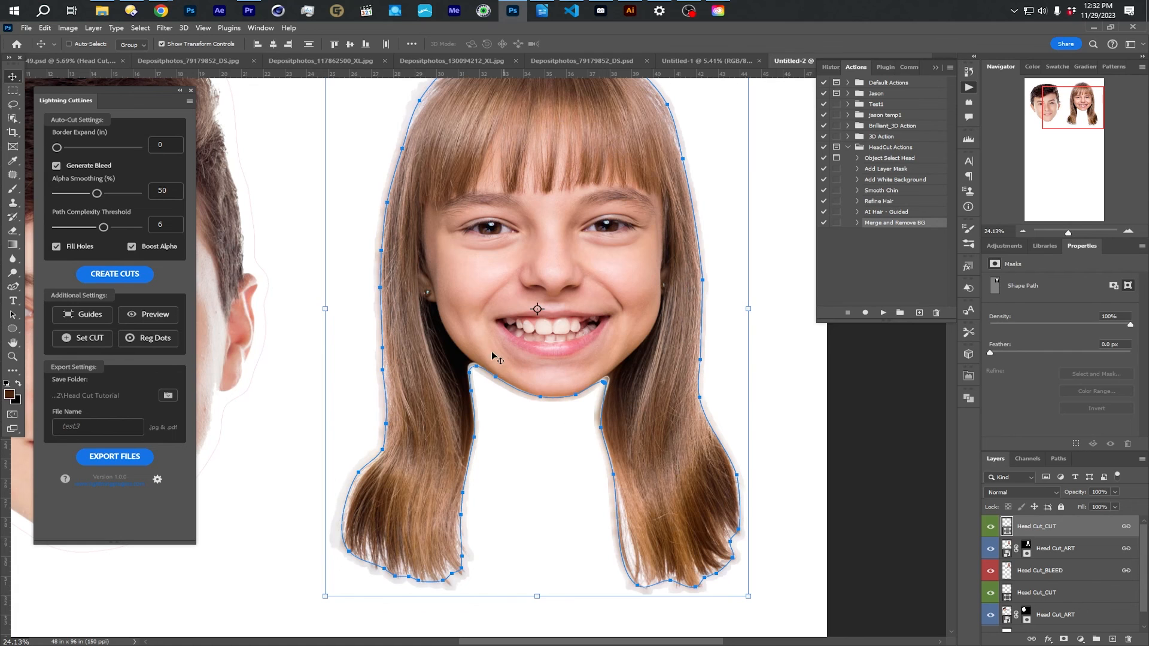
pyautogui.scroll(2, 479, 359)
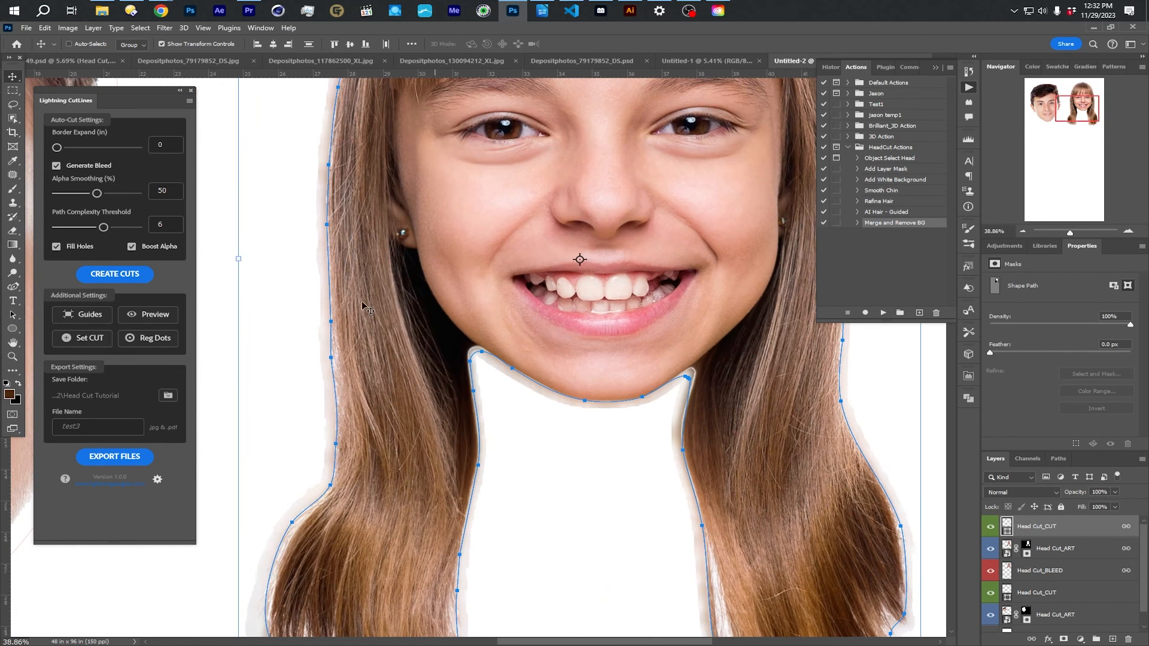
pyautogui.scroll(-3, 530, 358)
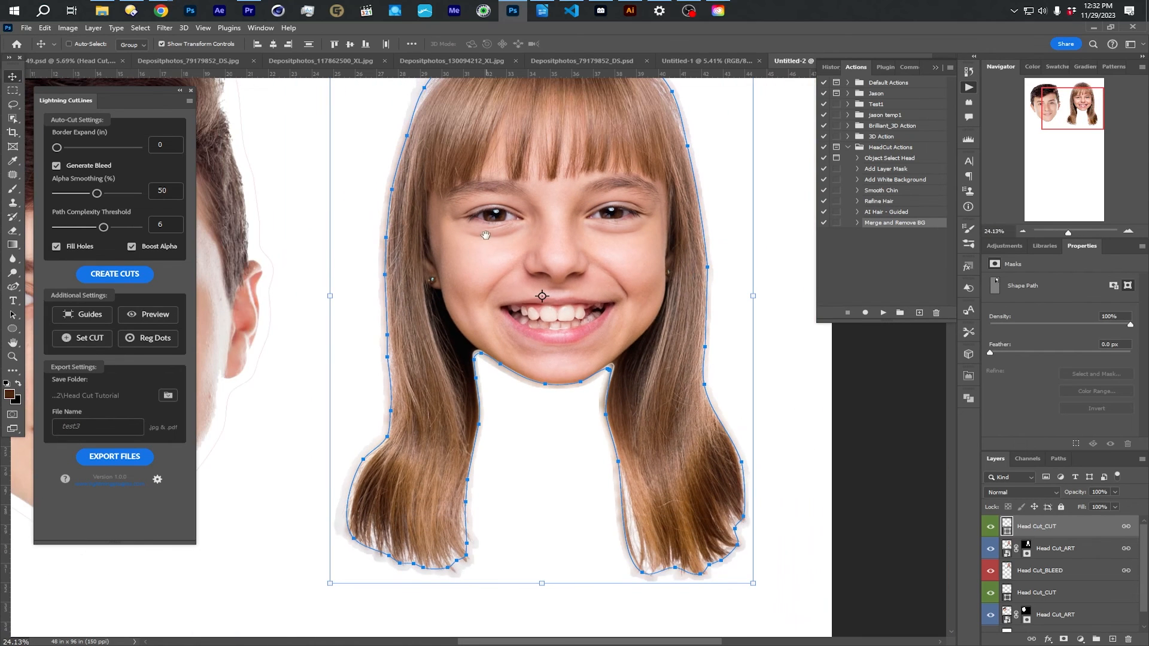
pyautogui.scroll(-3, 441, 249)
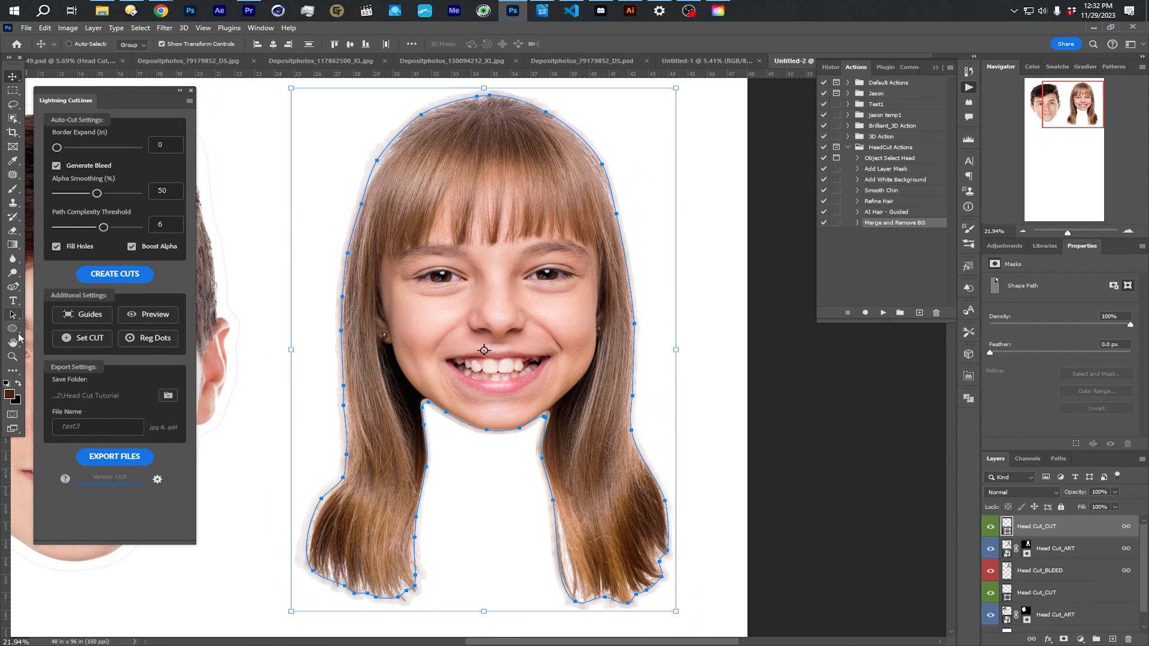
# - Using the Curvature Pen tool, pull the cut line's left jaw corner up into the dark hair and refit the neighbouring anchor points
pyautogui.click(14, 289)
pyautogui.rightClick(14, 289)
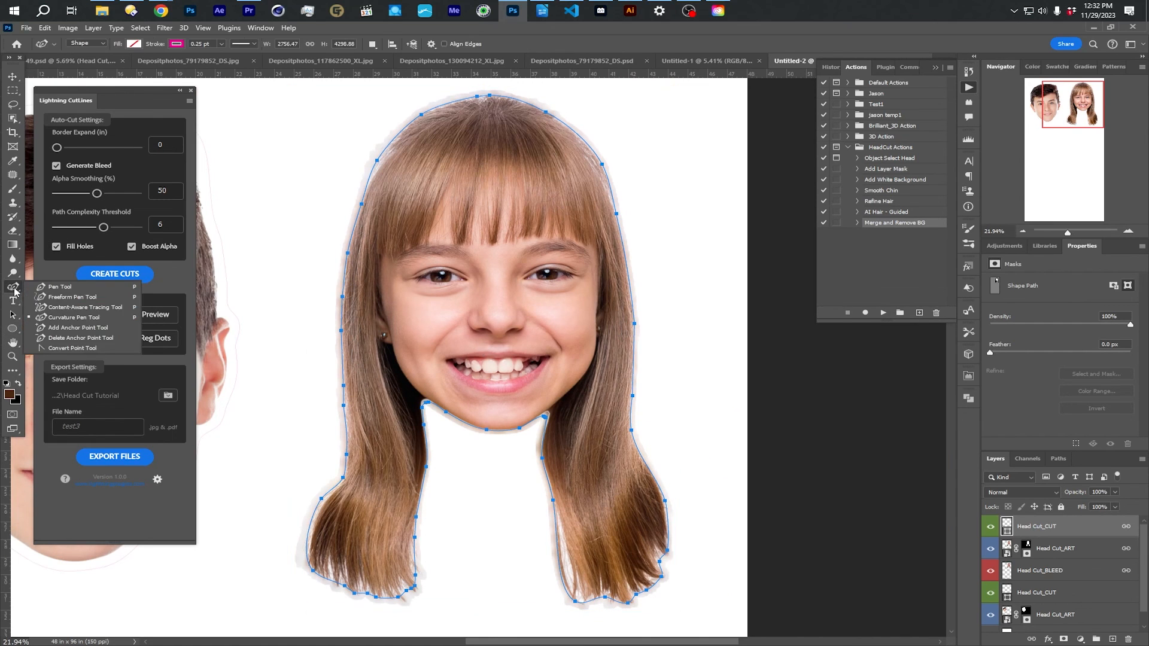
pyautogui.click(83, 323)
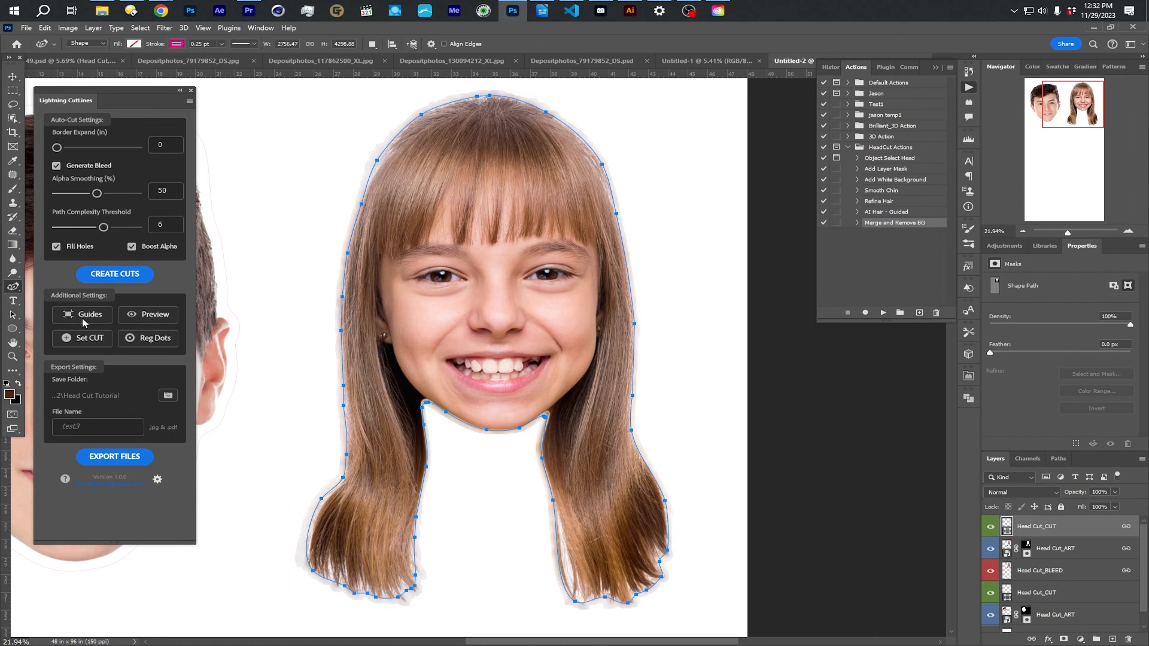
pyautogui.scroll(5, 419, 419)
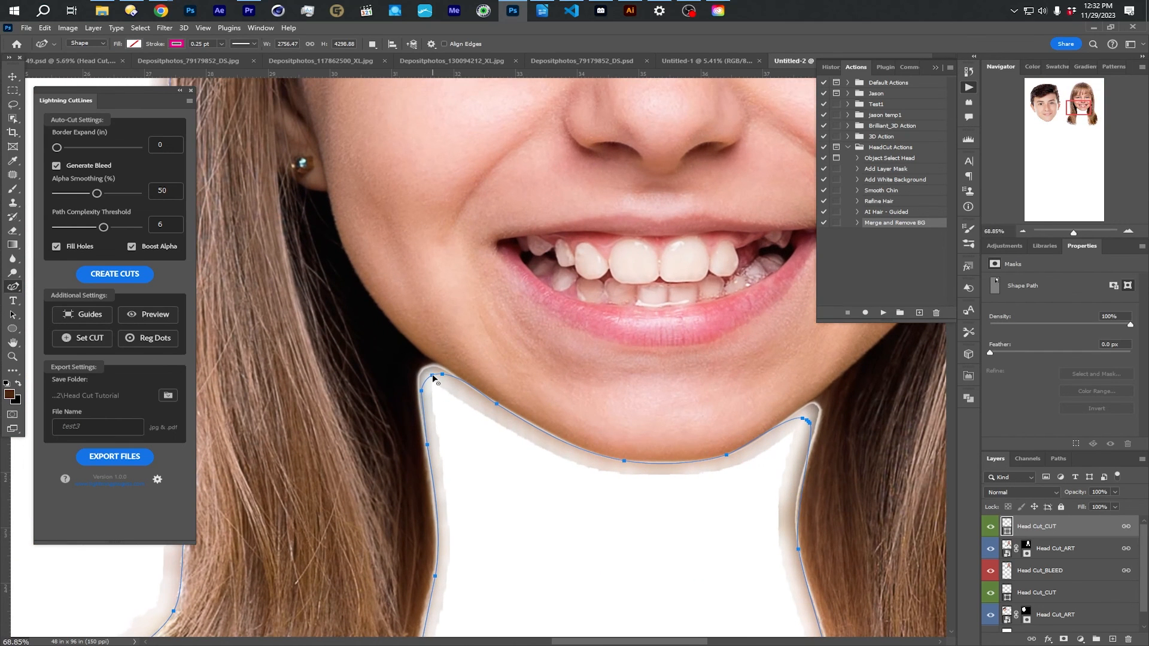
pyautogui.moveTo(432, 375); pyautogui.dragTo(407, 350)
pyautogui.click(443, 372)
pyautogui.click(417, 390)
pyautogui.moveTo(427, 444); pyautogui.dragTo(424, 446)
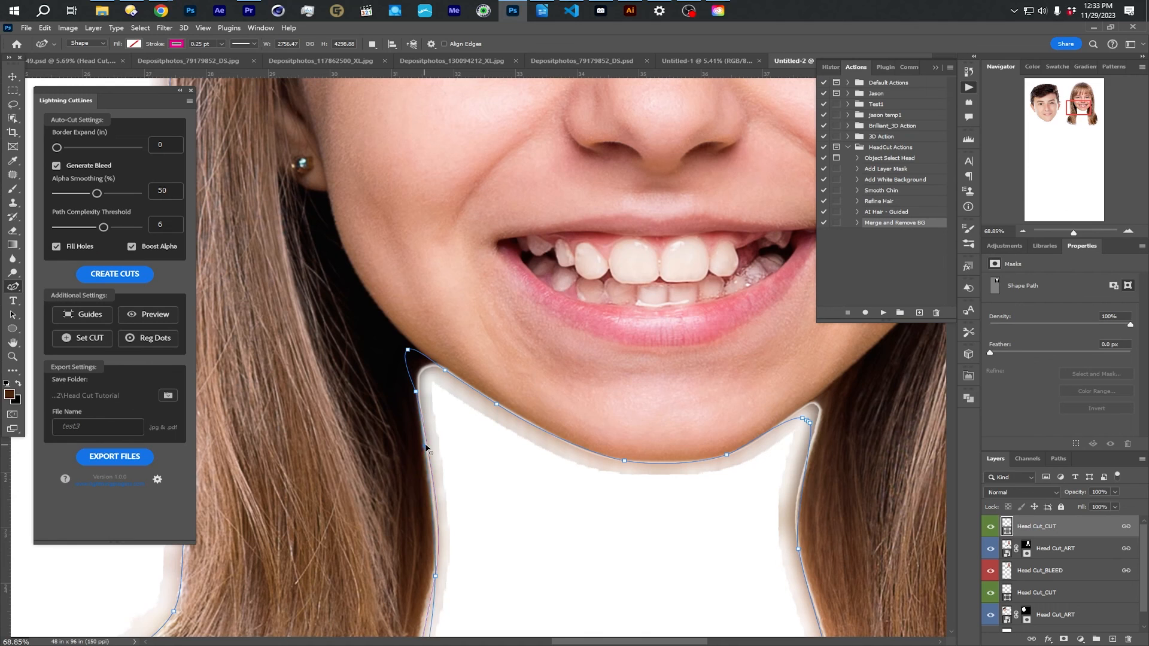
pyautogui.moveTo(416, 391); pyautogui.dragTo(412, 393)
# - Reshape the cut line's right jaw corner, removing the surplus anchor point and extending the tip up into the hair beside the chin
pyautogui.click(763, 433)
pyautogui.moveTo(805, 420); pyautogui.dragTo(836, 387)
pyautogui.press('Delete')
pyautogui.moveTo(829, 401); pyautogui.dragTo(837, 381)
pyautogui.moveTo(810, 423); pyautogui.dragTo(748, 469)
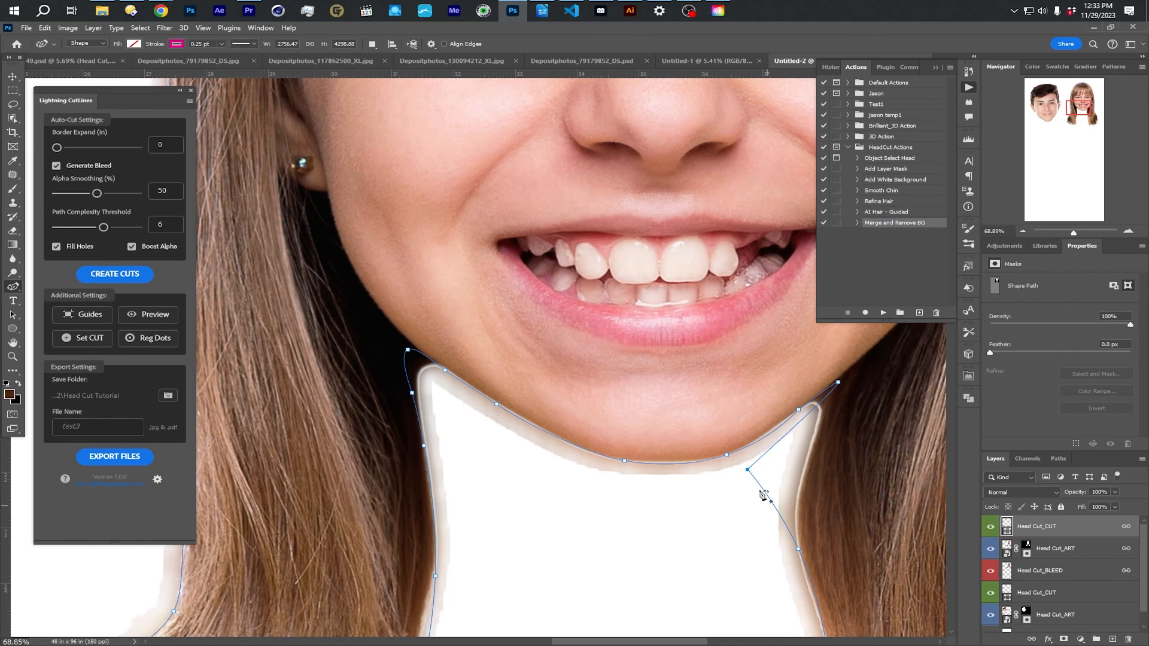
pyautogui.moveTo(747, 469); pyautogui.dragTo(817, 431)
pyautogui.moveTo(838, 382); pyautogui.dragTo(842, 378)
pyautogui.click(780, 426)
pyautogui.moveTo(781, 427); pyautogui.dragTo(777, 432)
# - Add anchor points along the underside of the girl's chin and adjust the cut line to follow its curve
pyautogui.click(678, 464)
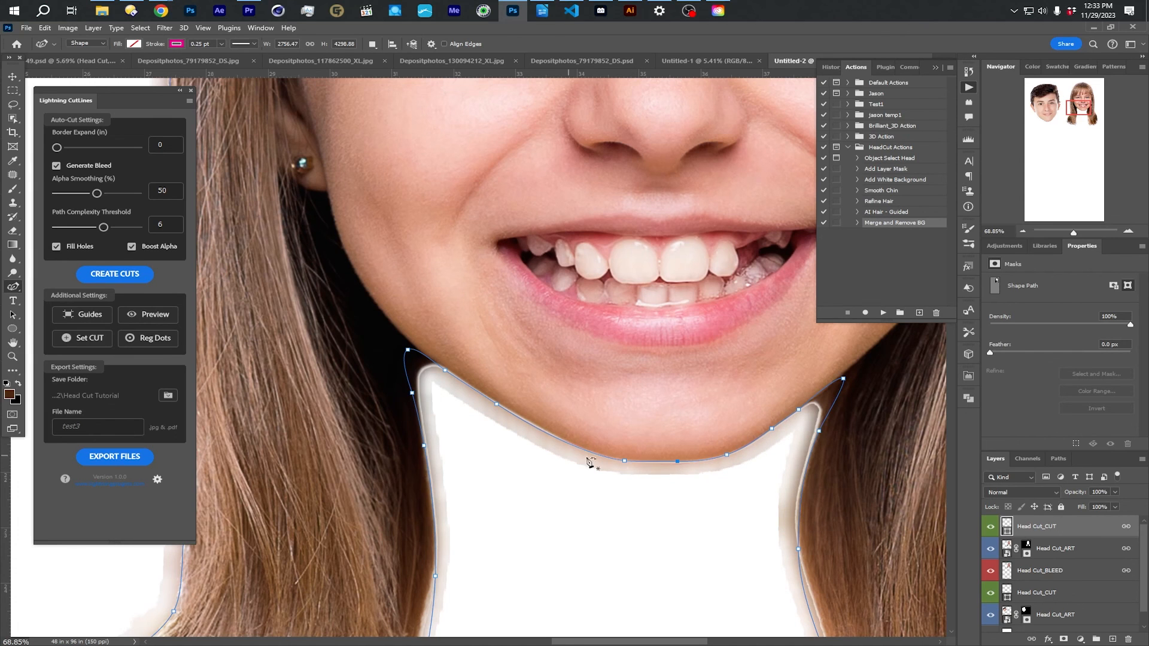
pyautogui.click(540, 430)
pyautogui.scroll(-5, 519, 356)
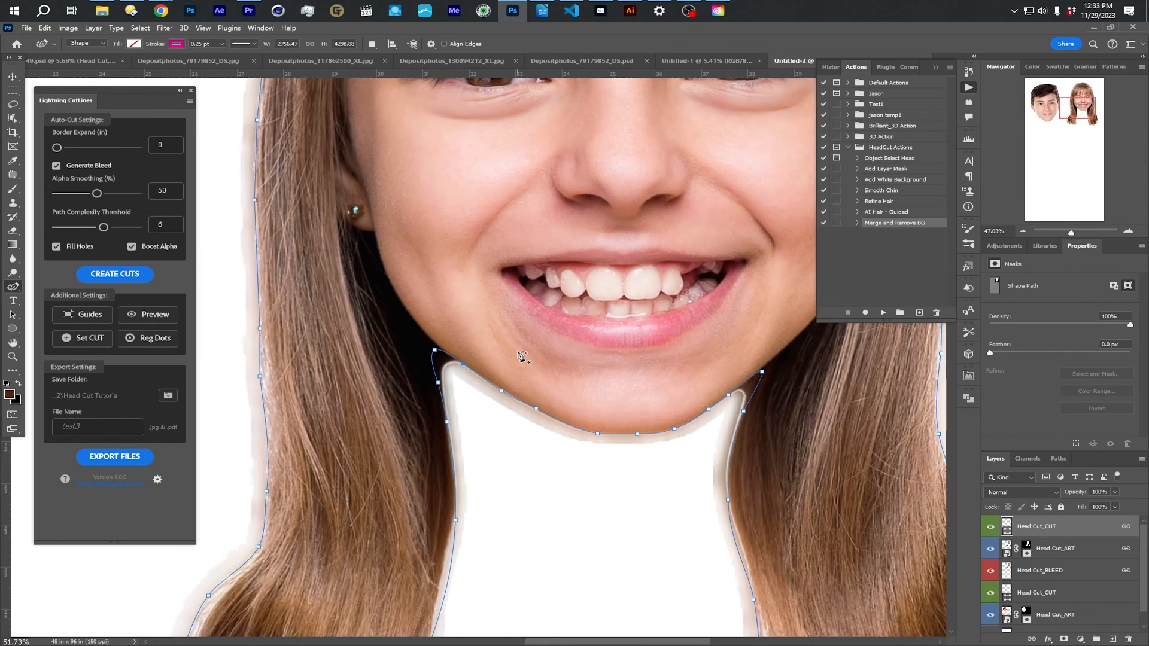
pyautogui.moveTo(625, 429); pyautogui.dragTo(627, 430)
# - Refine the cut line along the inner hair edges and around the left hair curl by adding and nudging anchor points
pyautogui.moveTo(637, 478); pyautogui.dragTo(638, 480)
pyautogui.moveTo(481, 466); pyautogui.dragTo(477, 467)
pyautogui.click(483, 440)
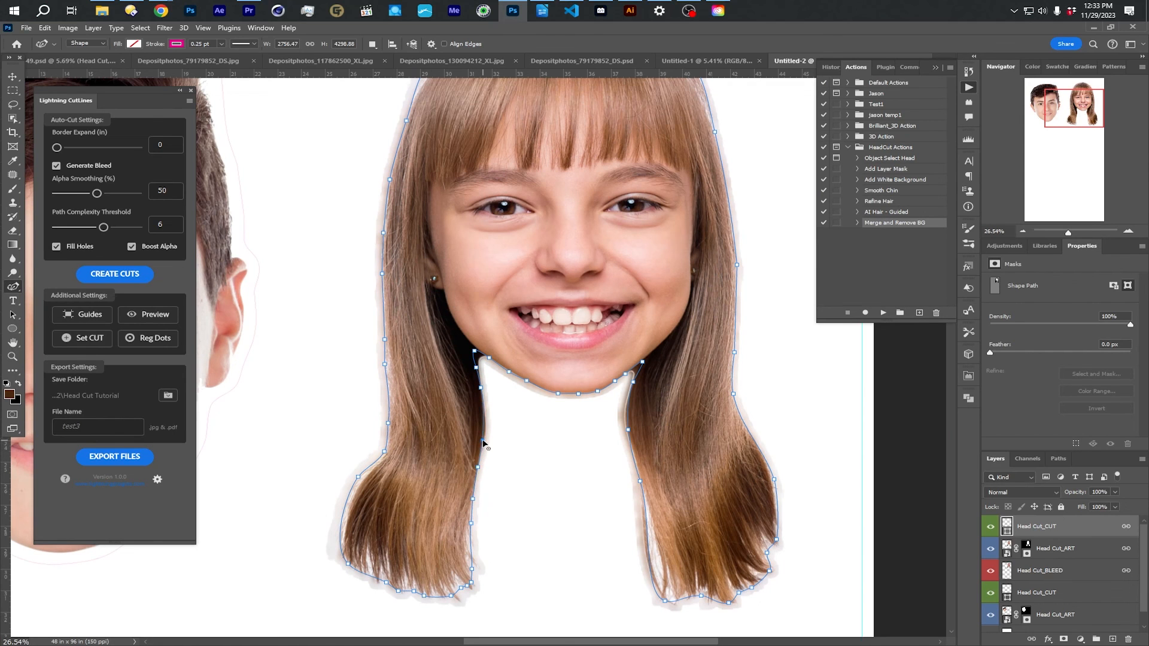
pyautogui.moveTo(359, 476); pyautogui.dragTo(360, 478)
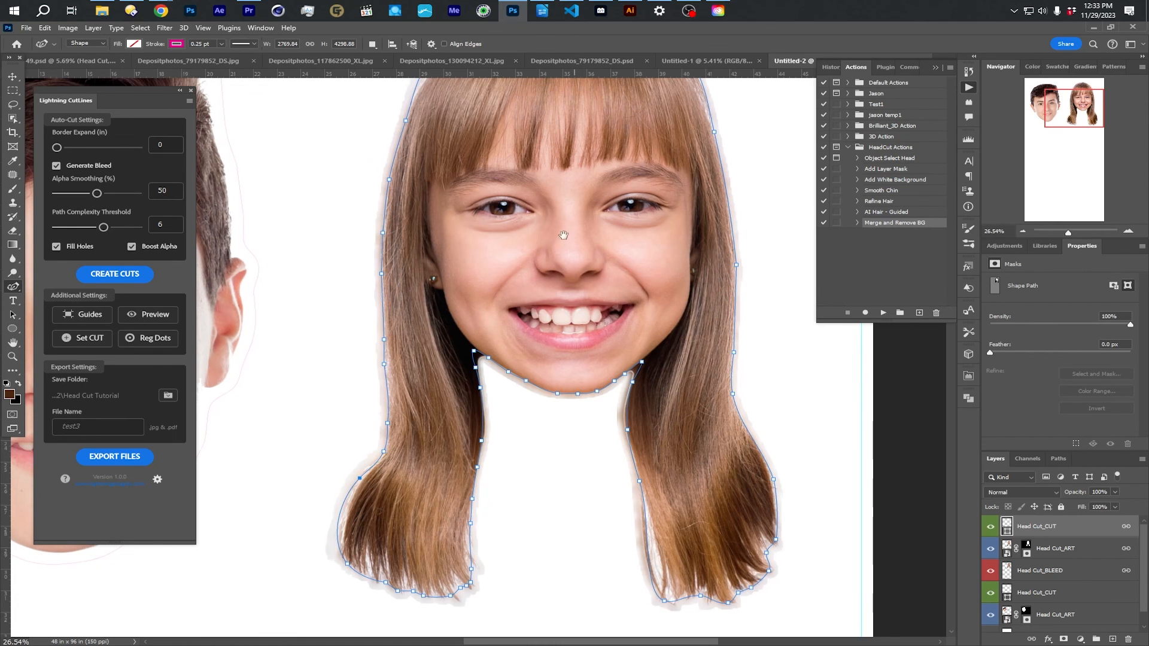
# - Preview the cut areas of both heads, dismiss the preview message and view the two heads together on the sheet
pyautogui.scroll(-2, 557, 248)
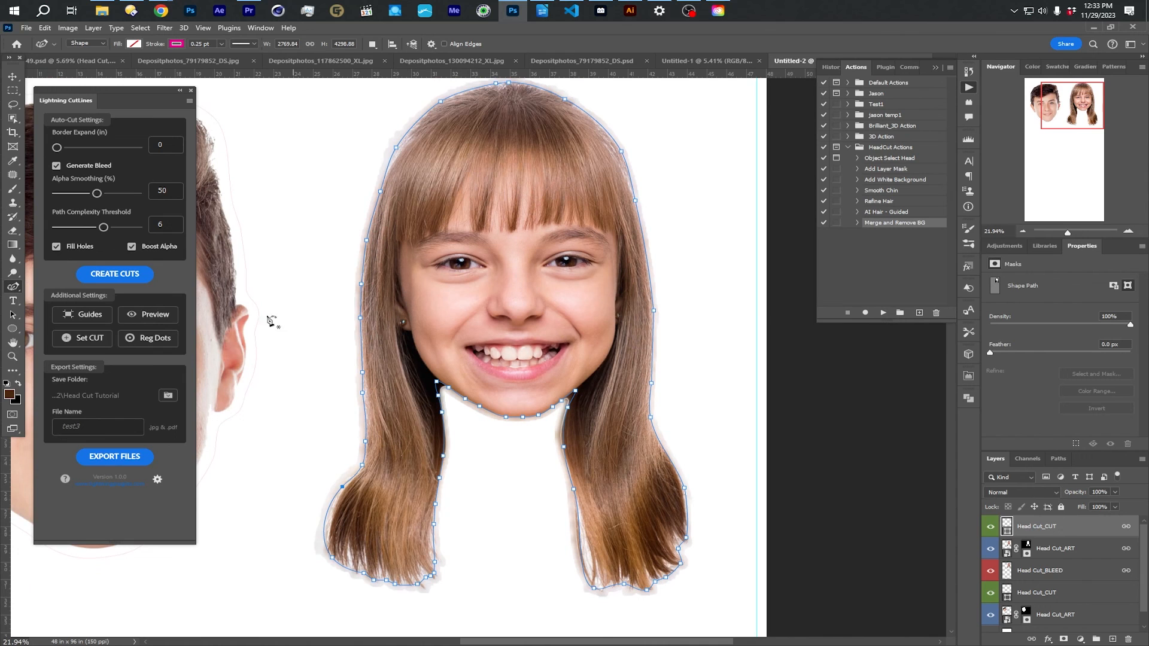
pyautogui.click(153, 317)
pyautogui.moveTo(570, 179); pyautogui.dragTo(169, 207)
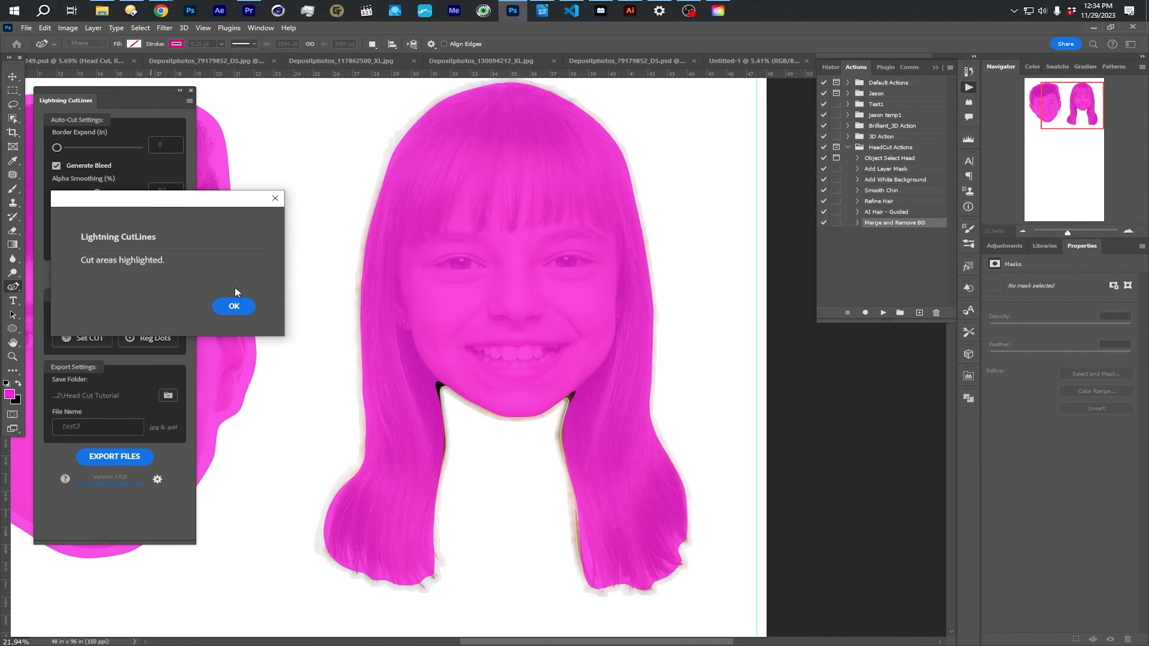
pyautogui.click(239, 306)
pyautogui.scroll(-4, 426, 294)
pyautogui.moveTo(364, 317); pyautogui.dragTo(514, 312)
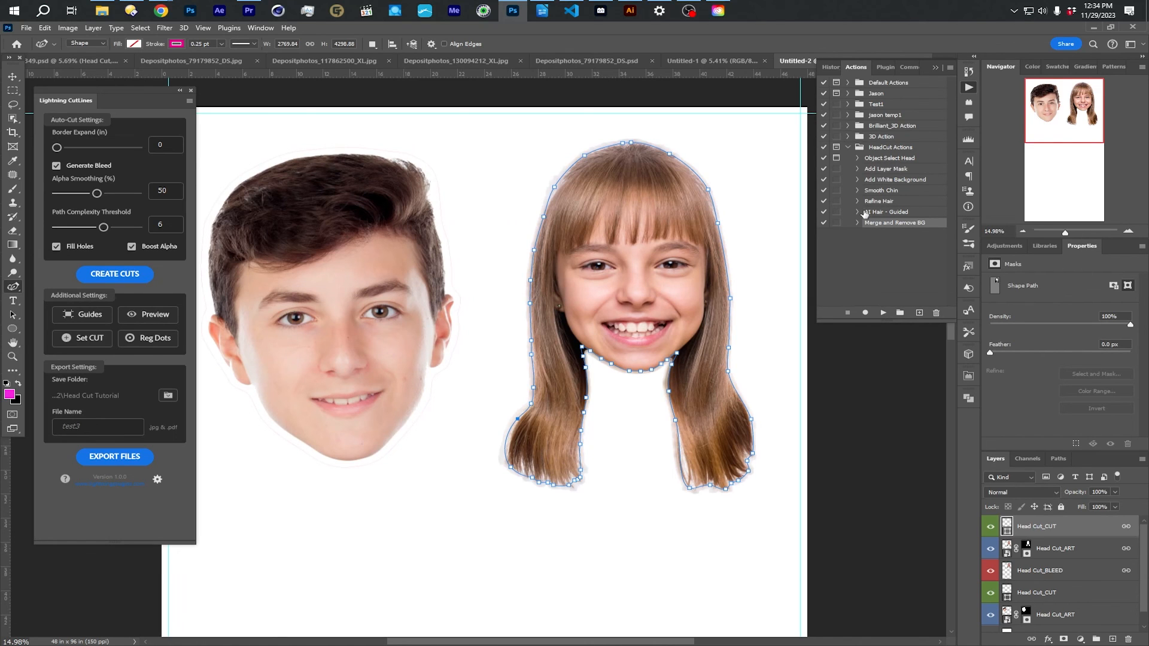
pyautogui.moveTo(89, 103); pyautogui.dragTo(90, 104)
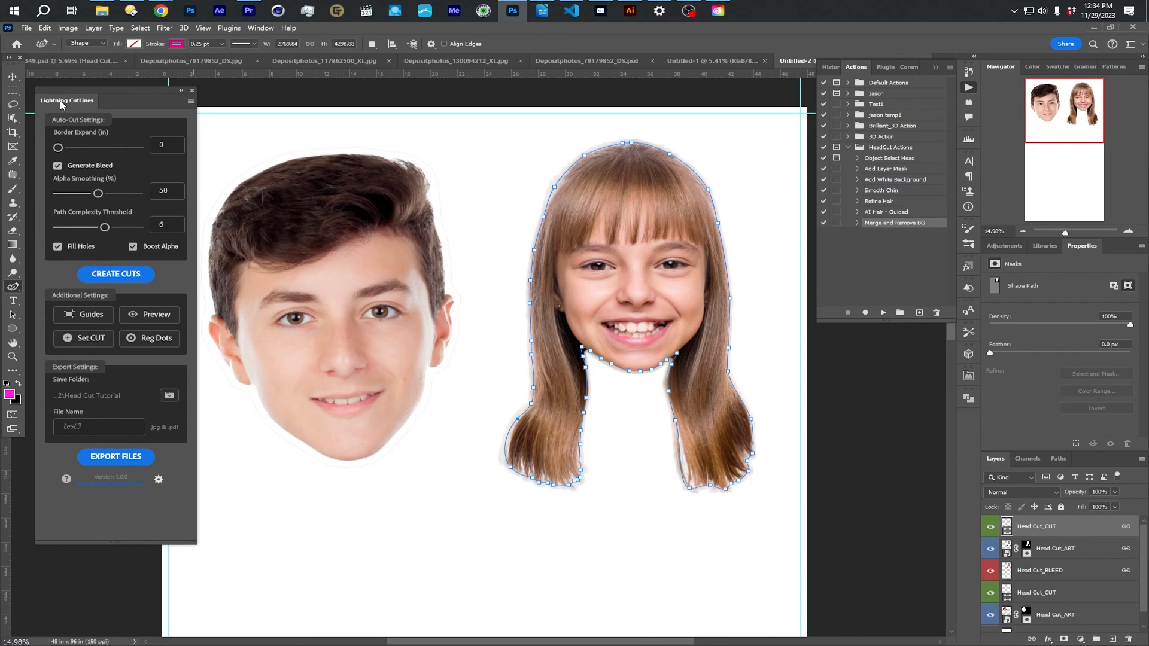